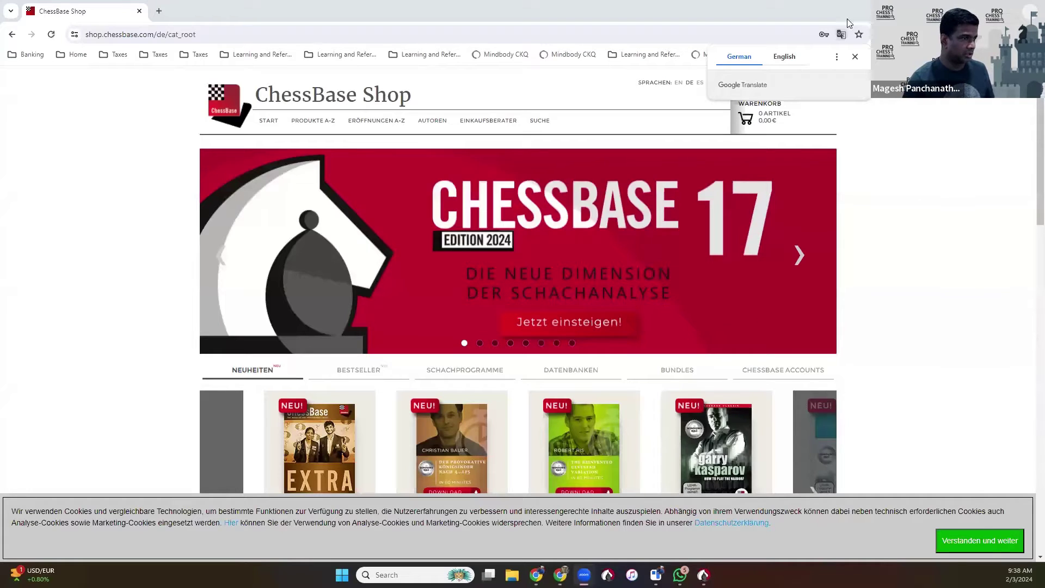
# Dismiss the translation offer, set the shop to EN, and open ChessBase 17 – program only (€189.90) from Bestsellers.
pyautogui.click(855, 57)
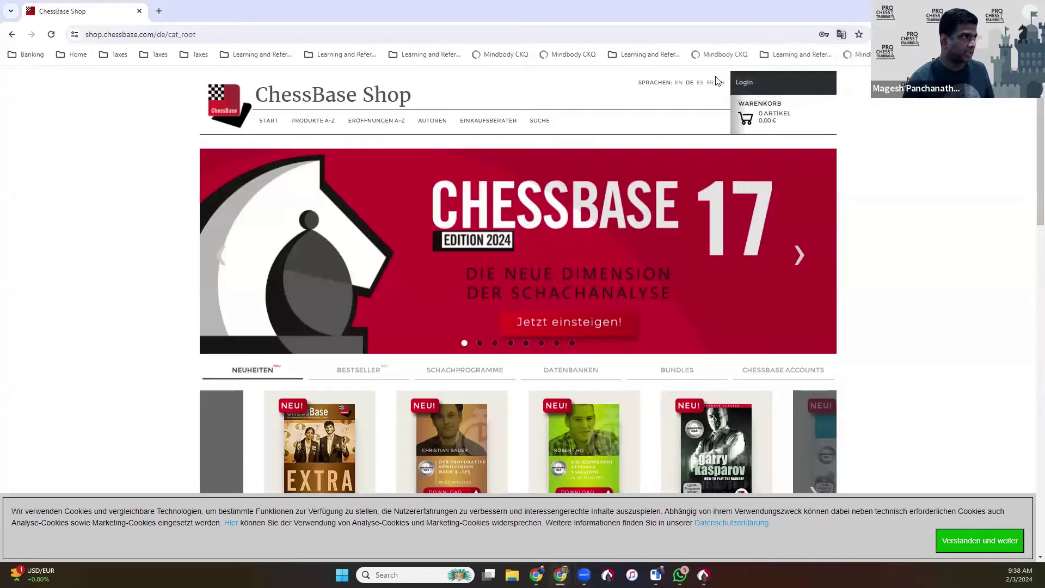
pyautogui.click(680, 83)
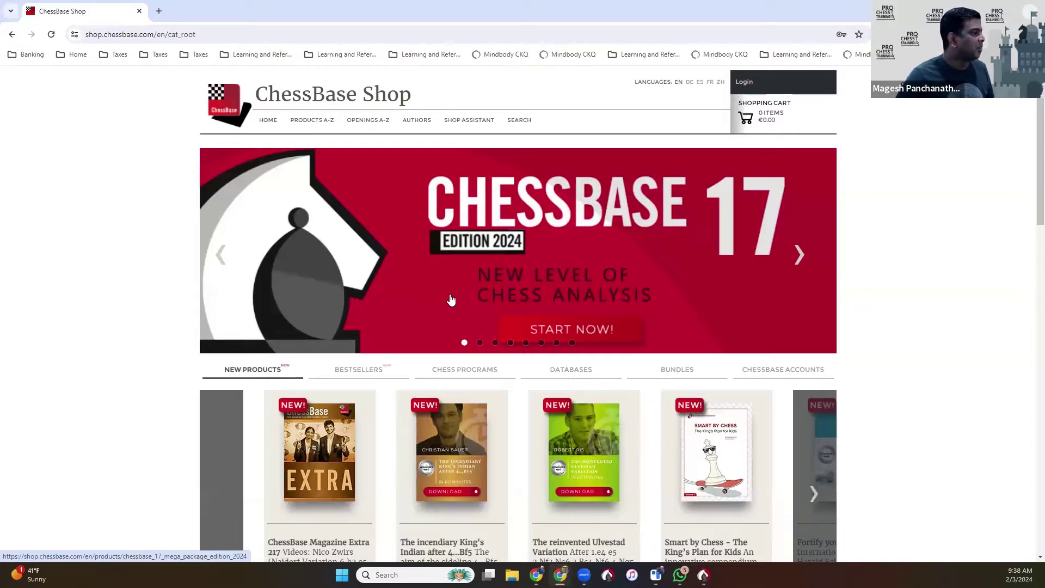
pyautogui.scroll(-2, 503, 227)
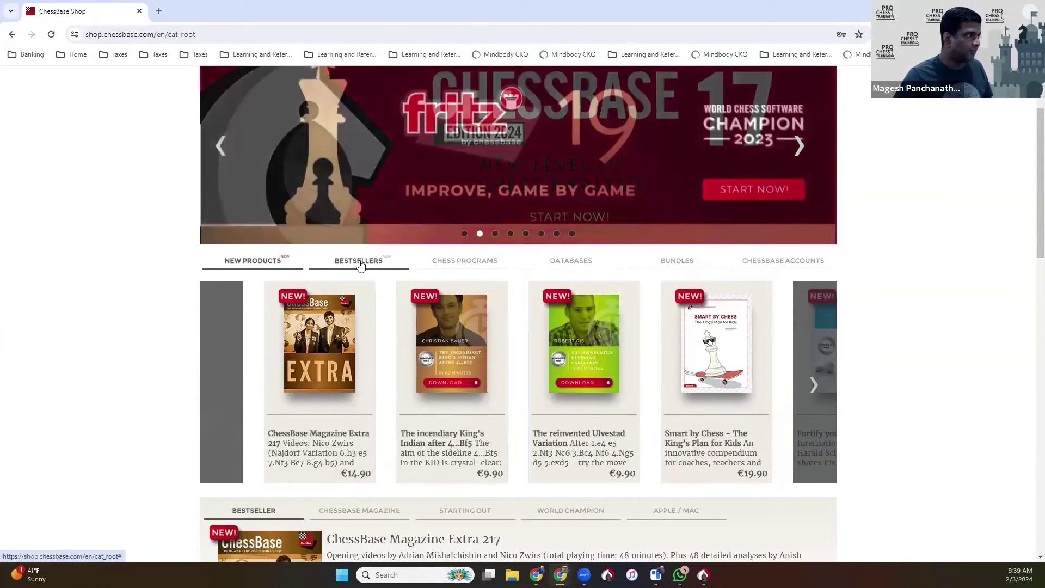
pyautogui.click(366, 265)
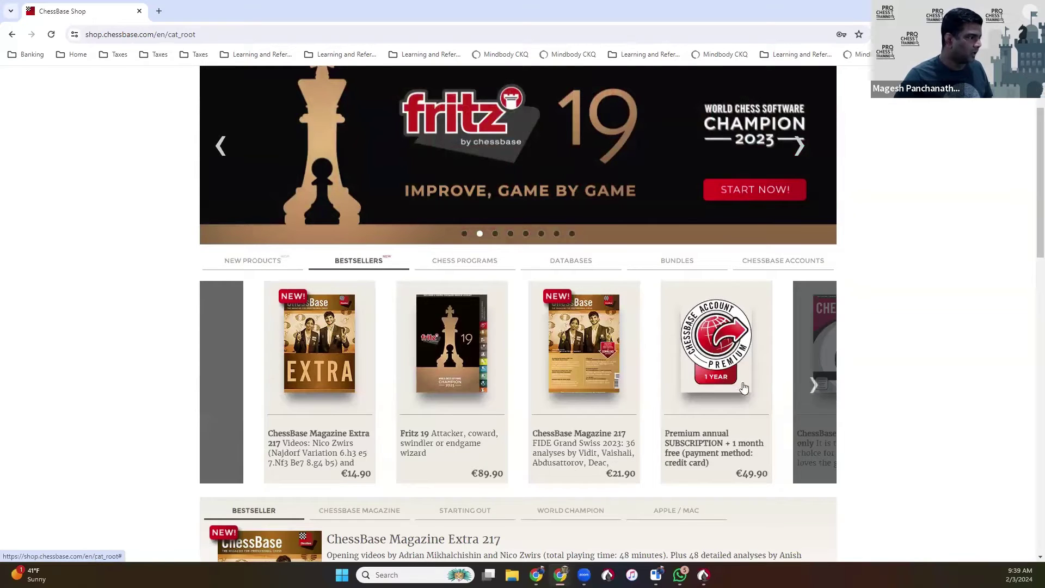
pyautogui.click(822, 387)
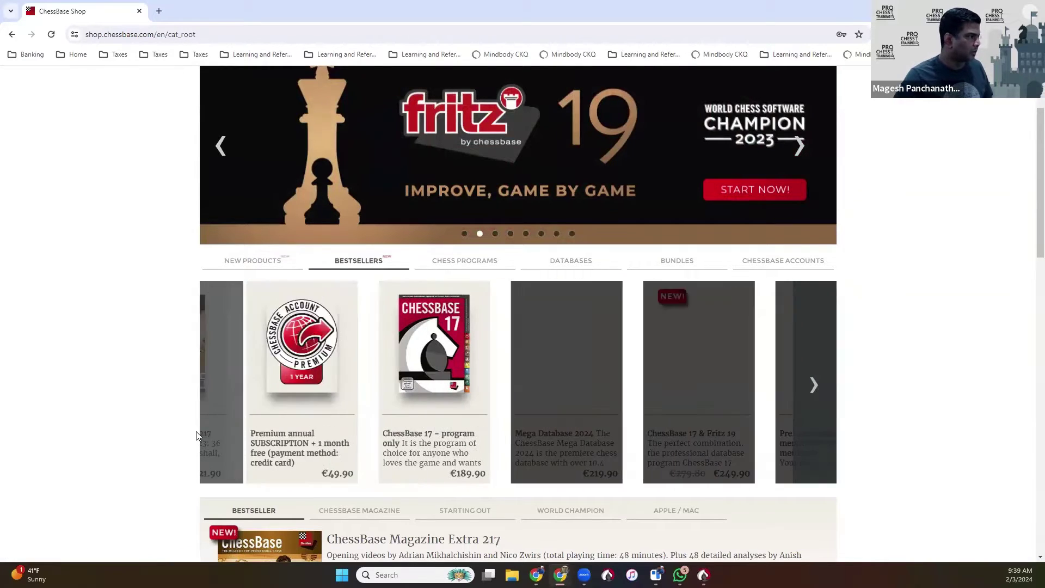
pyautogui.click(328, 374)
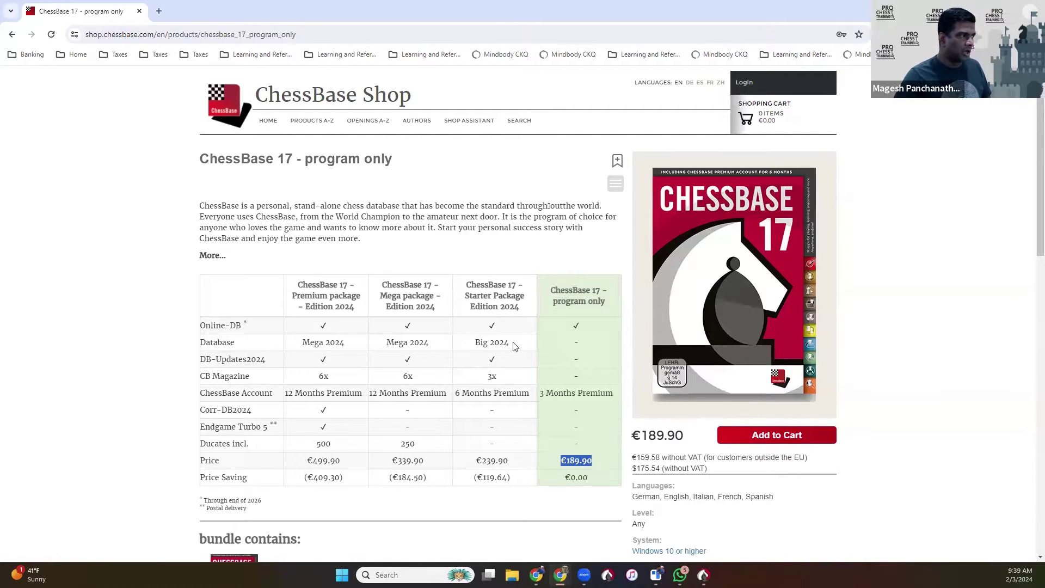
pyautogui.moveTo(515, 344); pyautogui.dragTo(463, 343)
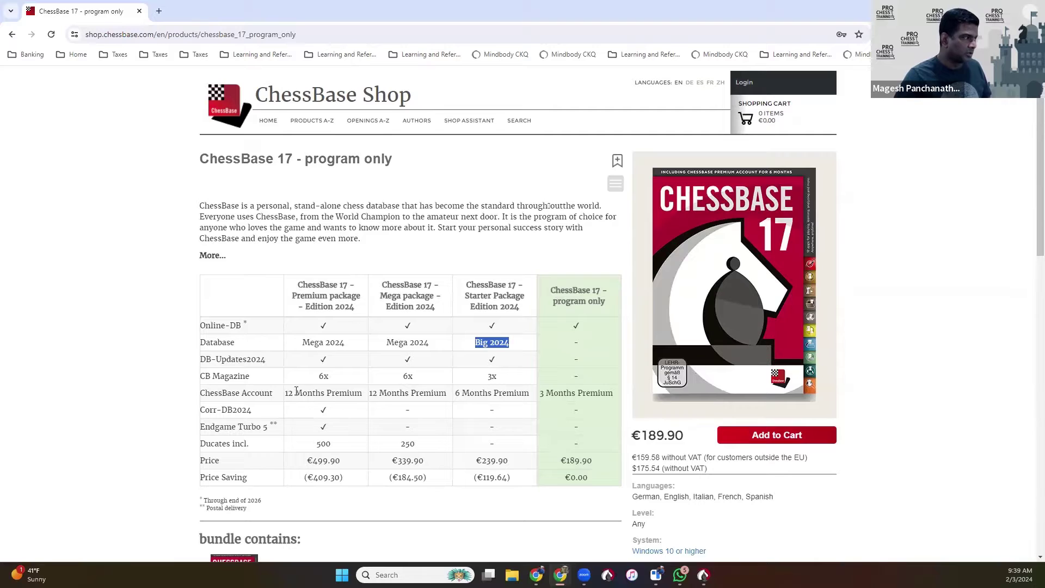
pyautogui.moveTo(285, 392); pyautogui.dragTo(331, 381)
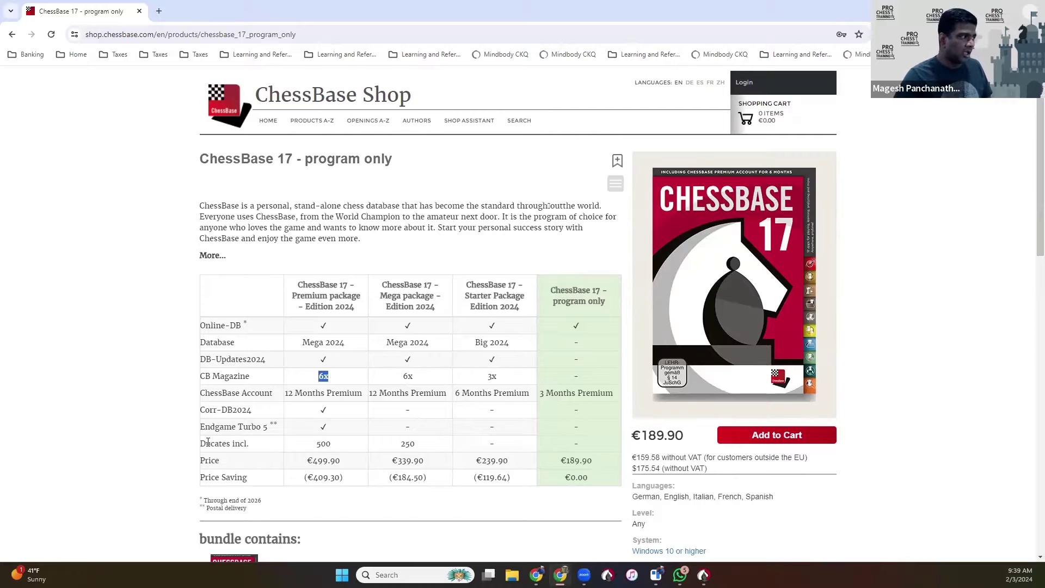
pyautogui.moveTo(208, 442); pyautogui.dragTo(256, 445)
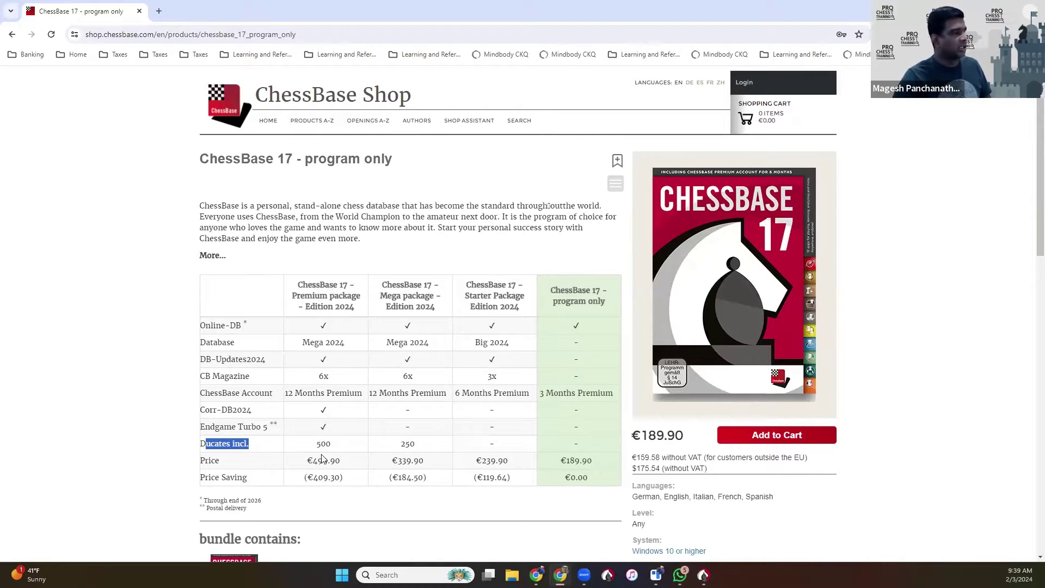
pyautogui.moveTo(331, 445); pyautogui.dragTo(292, 447)
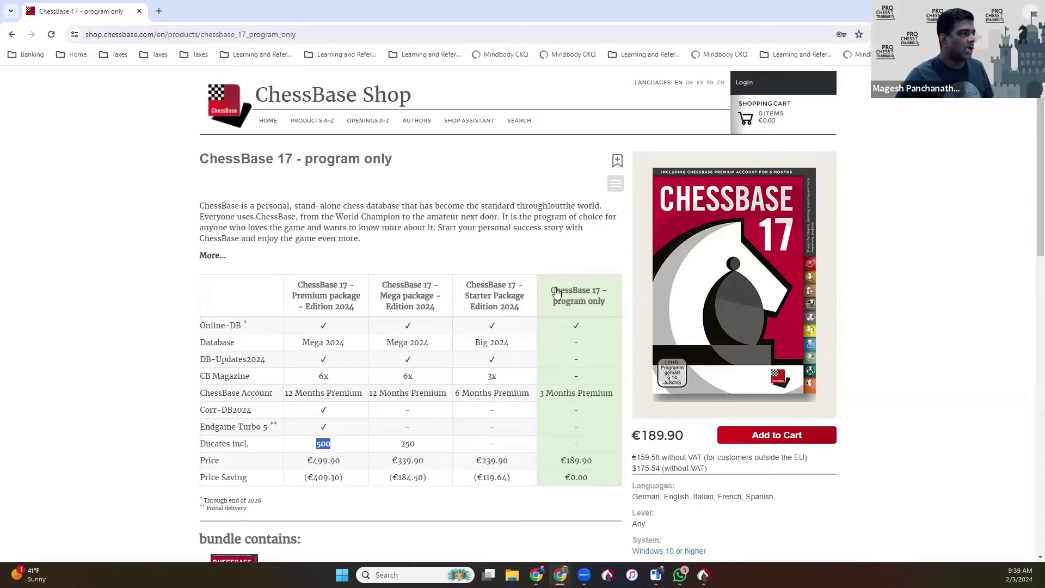
pyautogui.moveTo(379, 286); pyautogui.dragTo(592, 300)
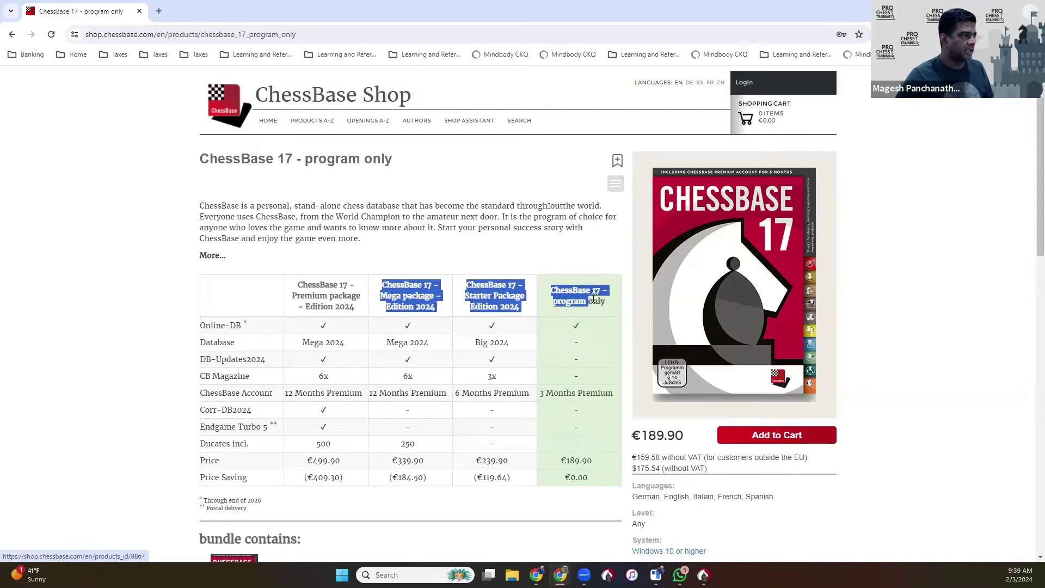
pyautogui.click(345, 300)
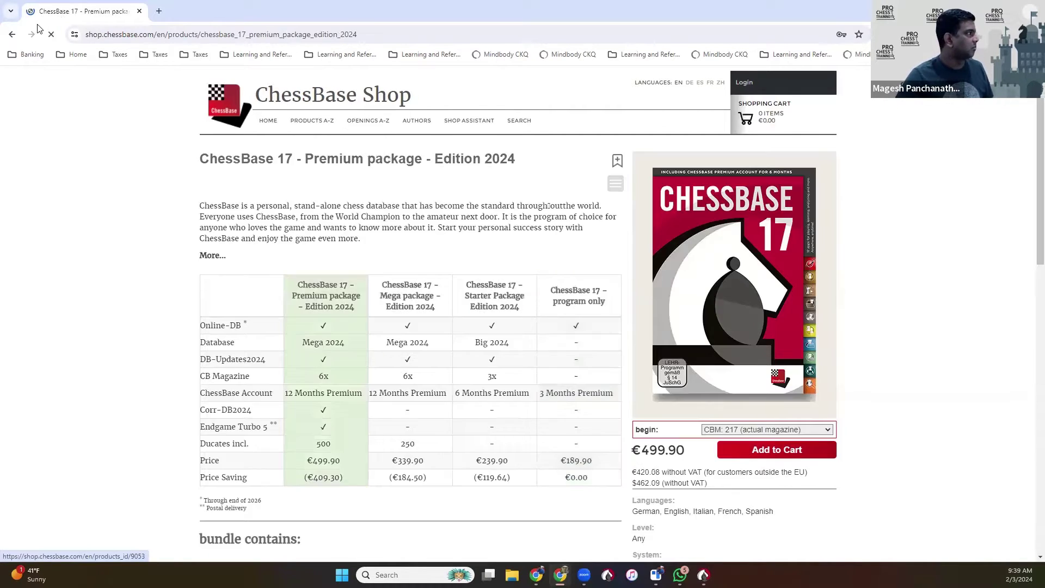
pyautogui.click(13, 35)
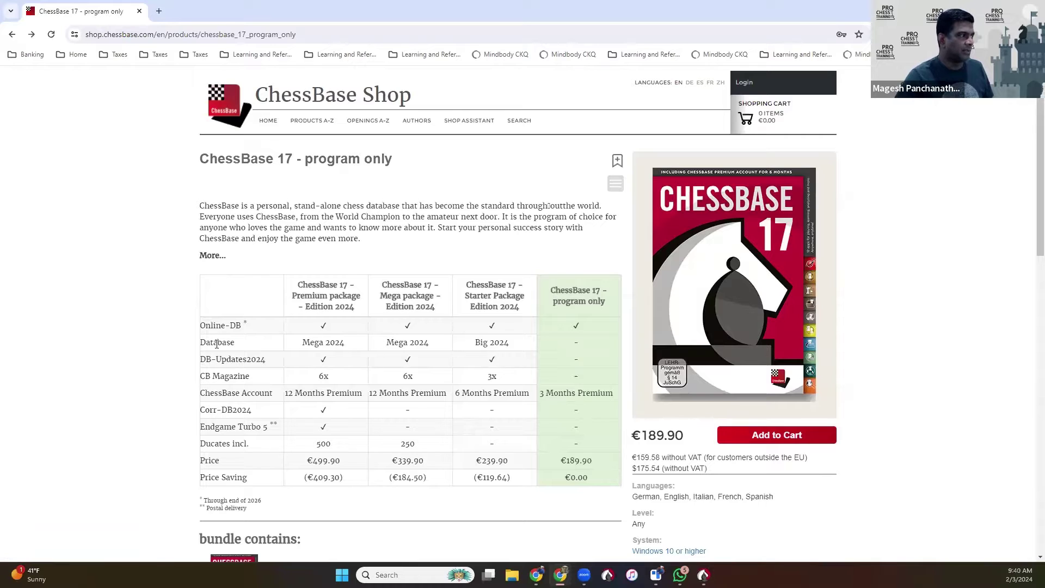
pyautogui.moveTo(216, 343); pyautogui.dragTo(502, 342)
pyautogui.click(564, 340)
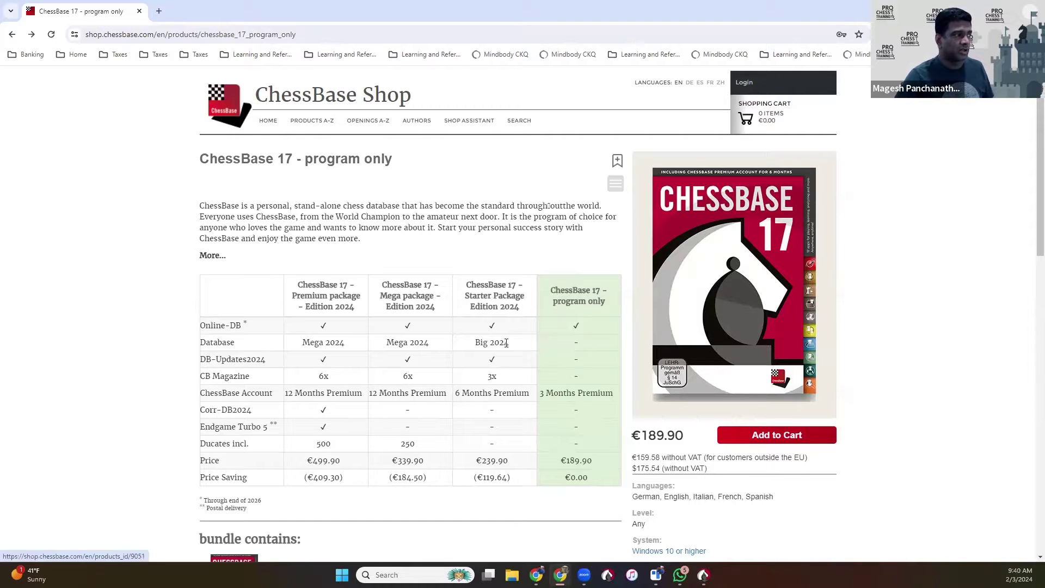
pyautogui.moveTo(515, 348); pyautogui.dragTo(388, 346)
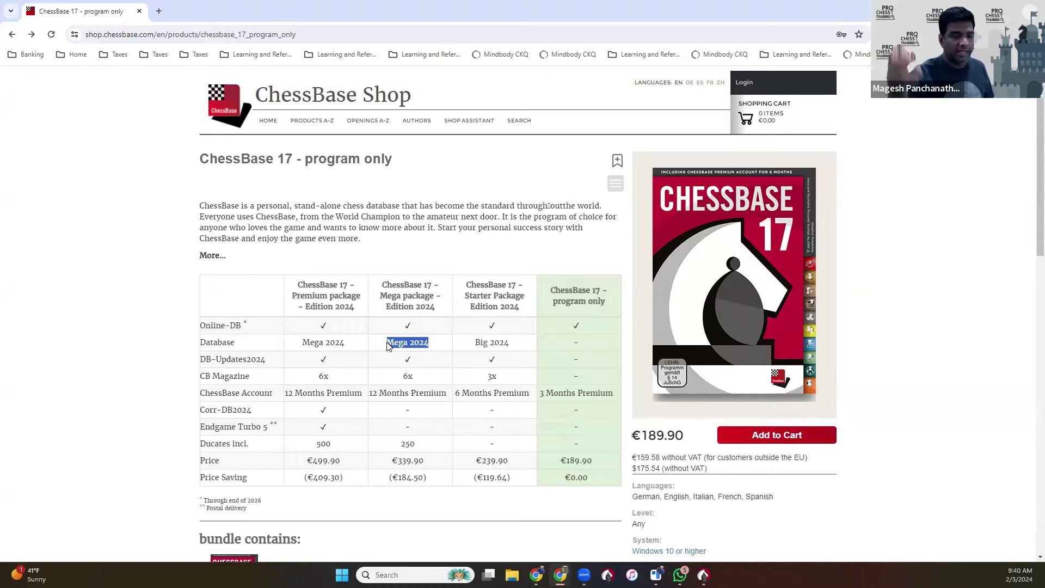
pyautogui.moveTo(525, 346); pyautogui.dragTo(456, 343)
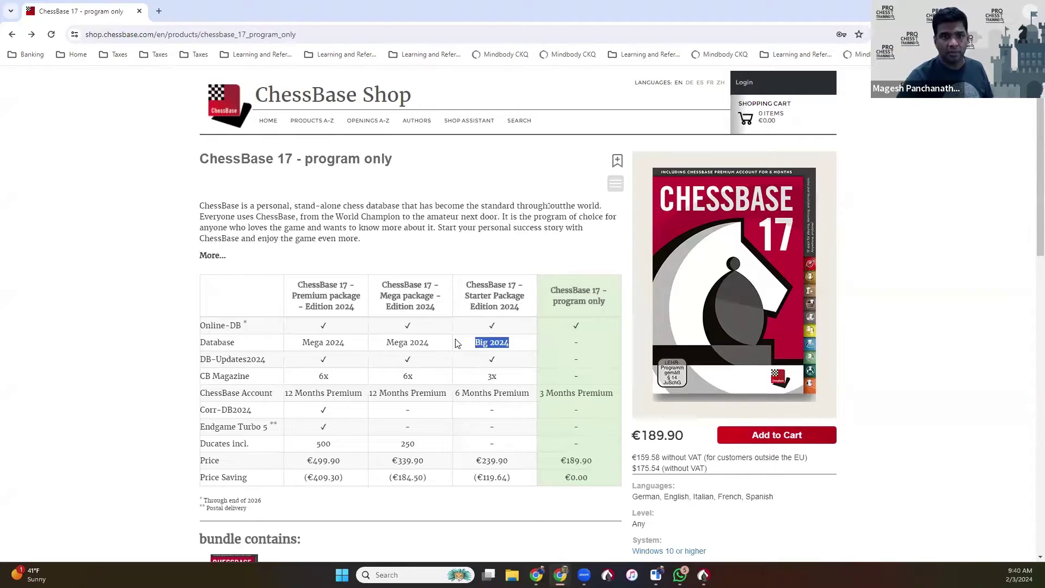
pyautogui.moveTo(434, 348); pyautogui.dragTo(383, 347)
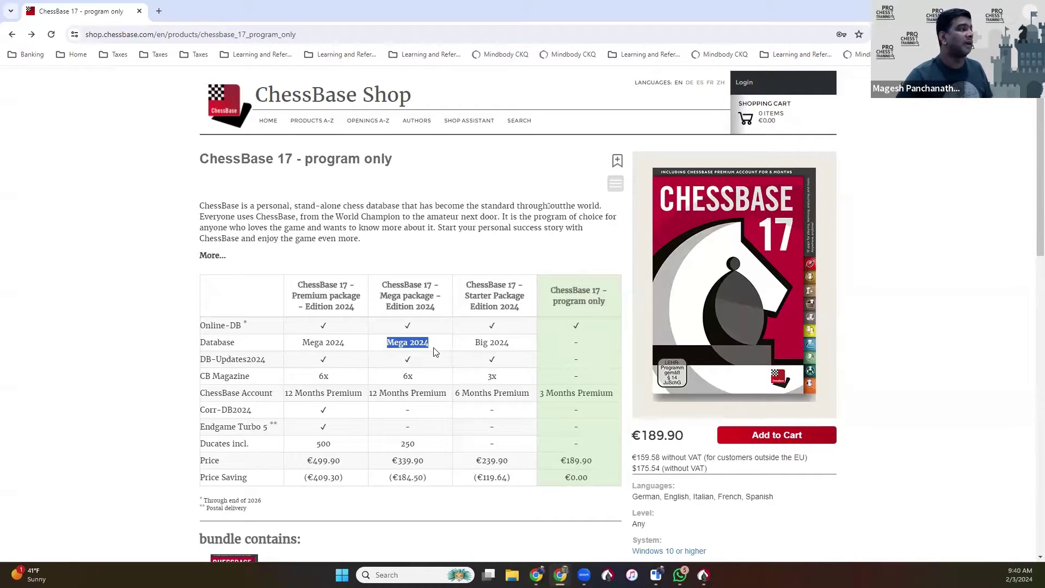
pyautogui.moveTo(703, 576)
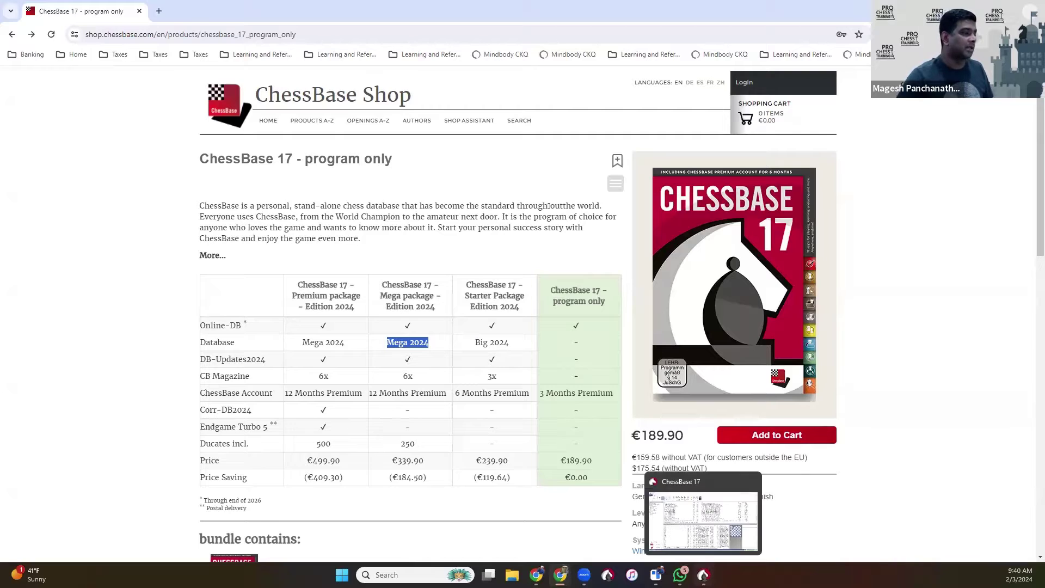
# Back in ChessBase 17, preview Mega Database 2023 and select the Polerio–D'Arminio 1610 game.
pyautogui.click(701, 521)
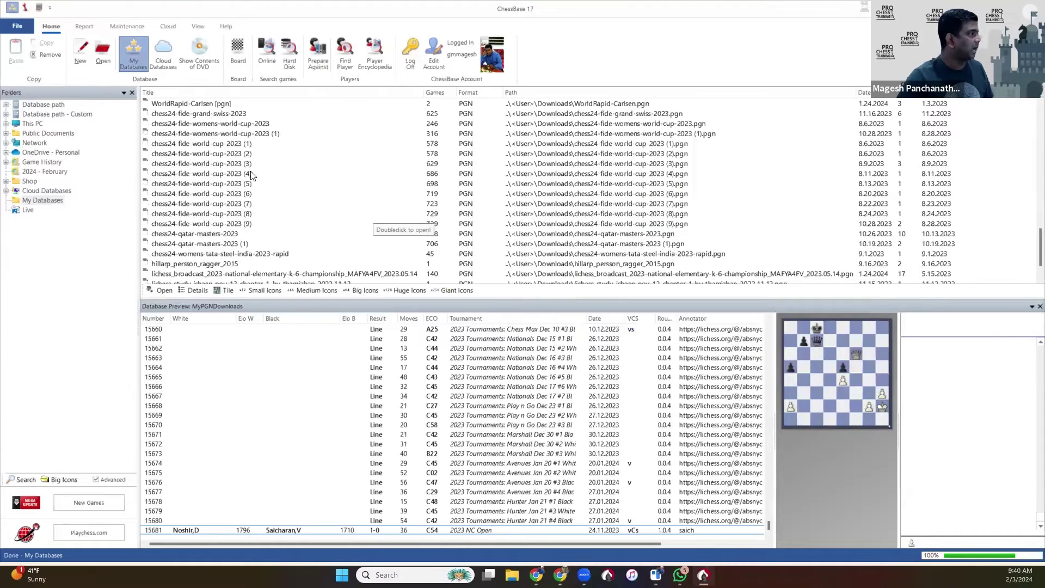
pyautogui.scroll(10, 375, 223)
pyautogui.click(198, 235)
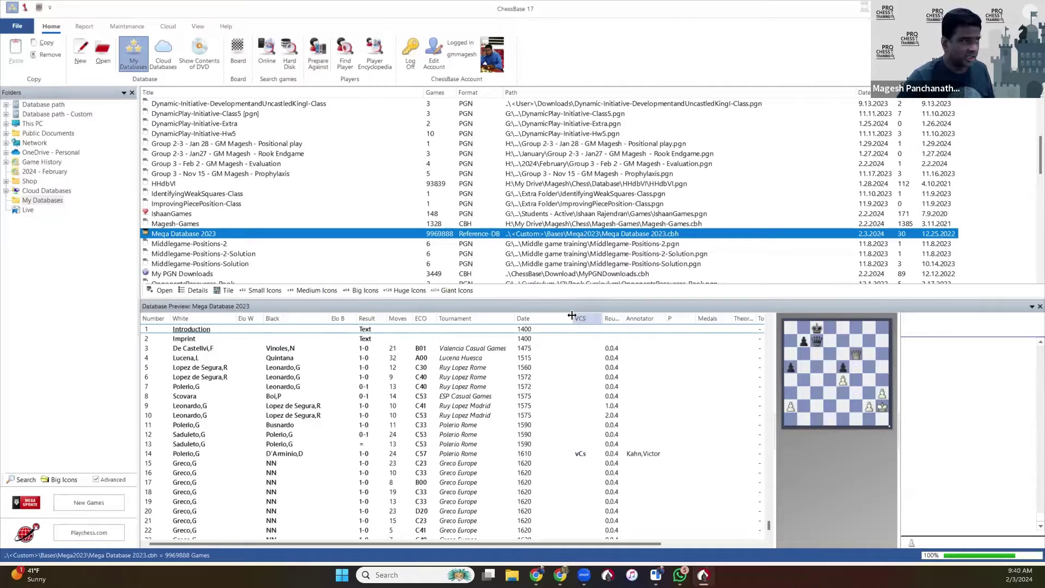
pyautogui.click(593, 459)
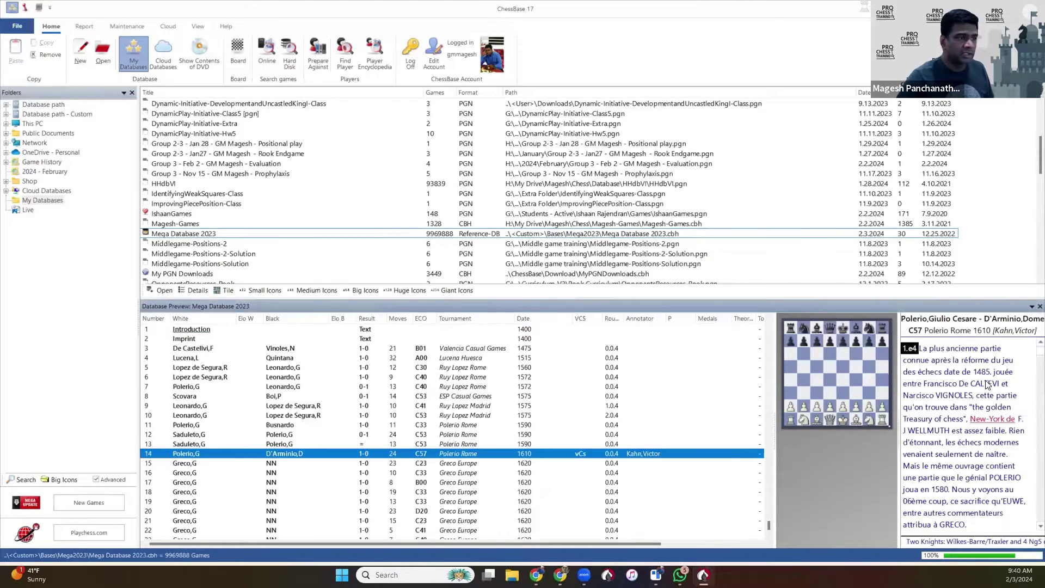
# Open the Polerio–D'Arminio game on a full board with notation shown, then close it.
pyautogui.doubleClick(620, 454)
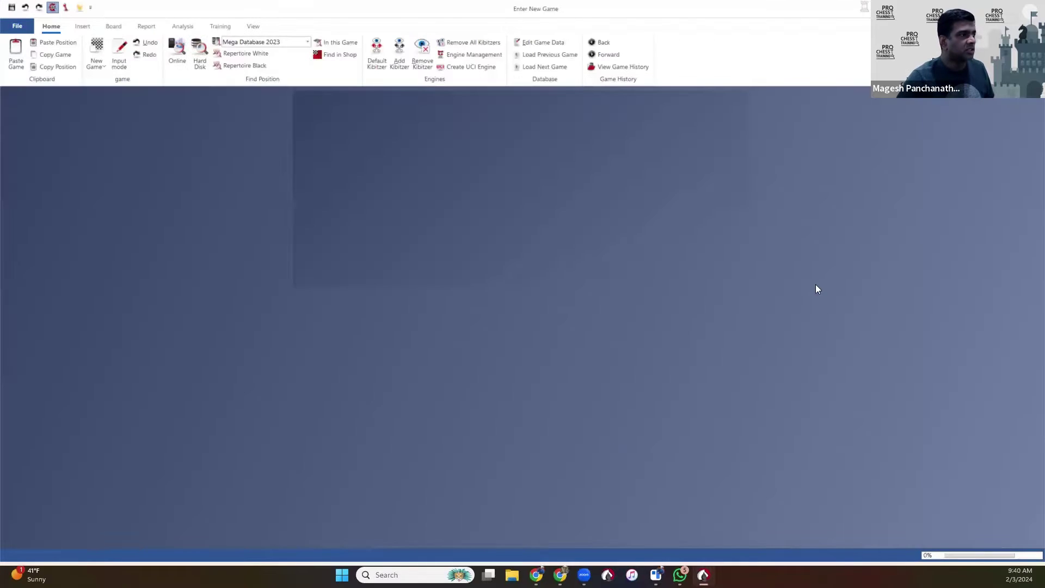
pyautogui.rightClick(794, 229)
pyautogui.click(827, 253)
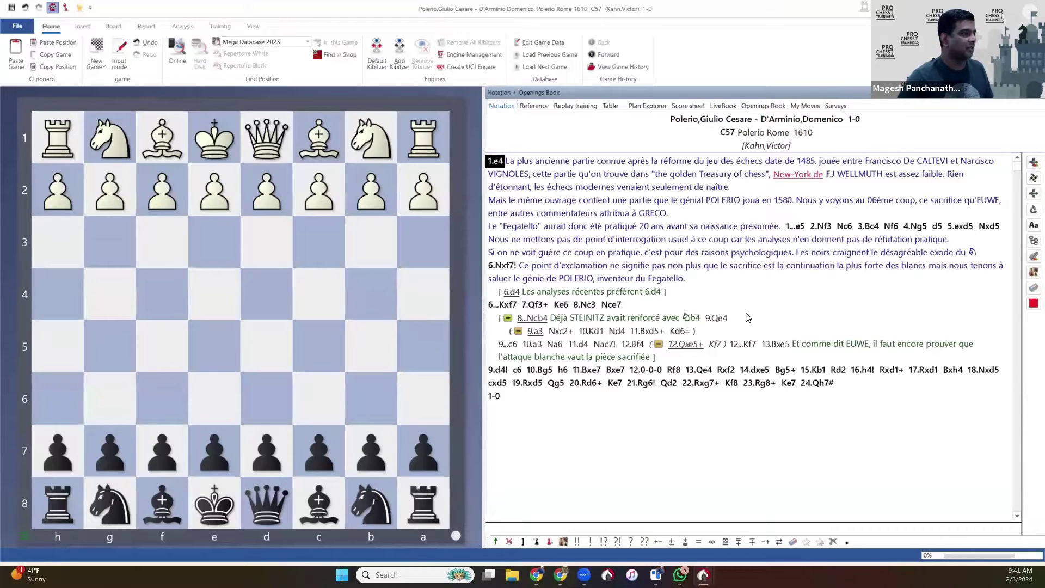
pyautogui.press('Escape')
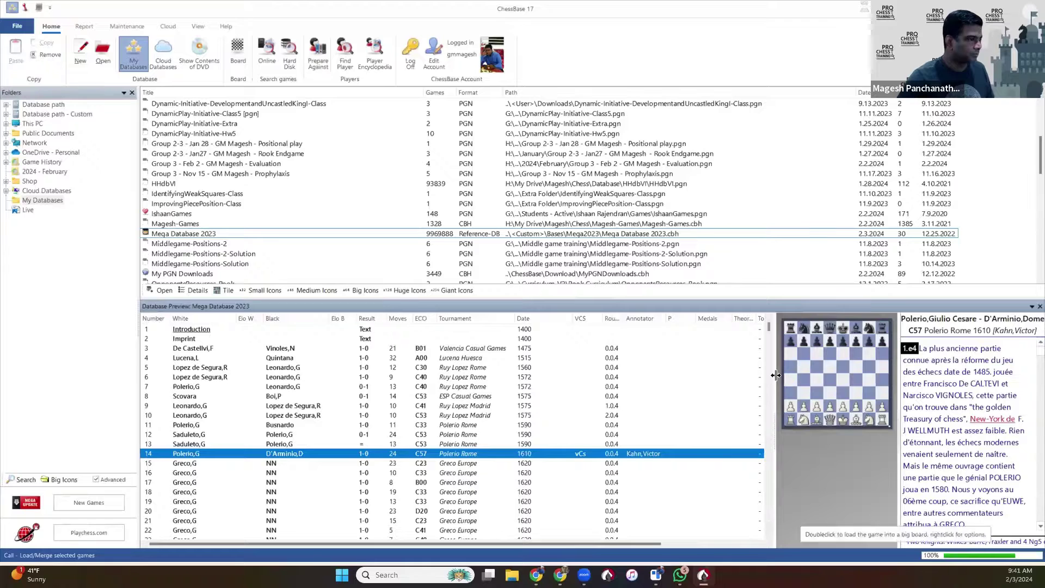
# Open the Sethuraman–Iniyan B84 game with notation and openings book shown, then close it.
pyautogui.moveTo(767, 327); pyautogui.dragTo(768, 529)
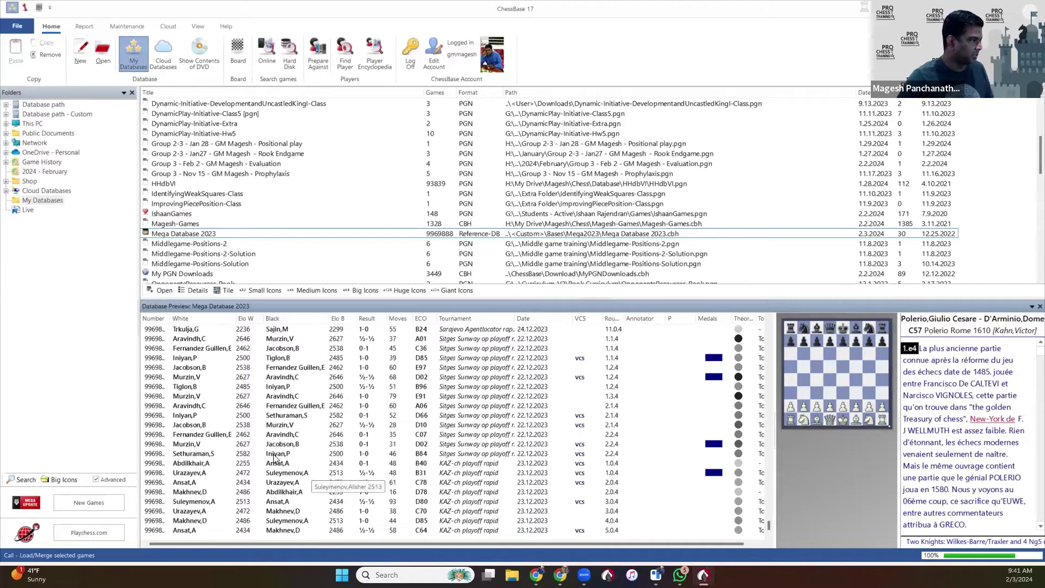
pyautogui.doubleClick(272, 453)
pyautogui.rightClick(869, 224)
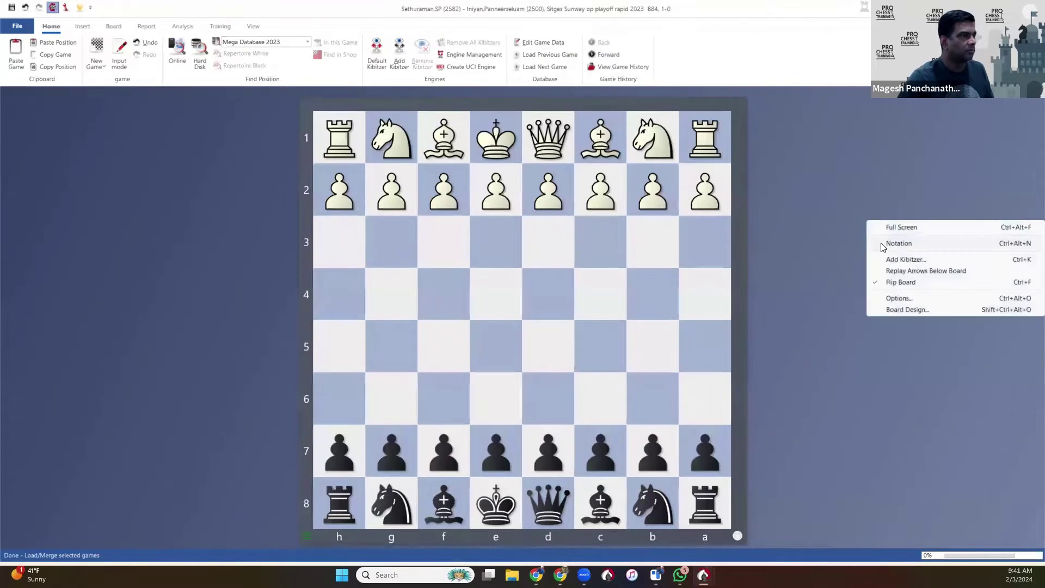
pyautogui.click(881, 243)
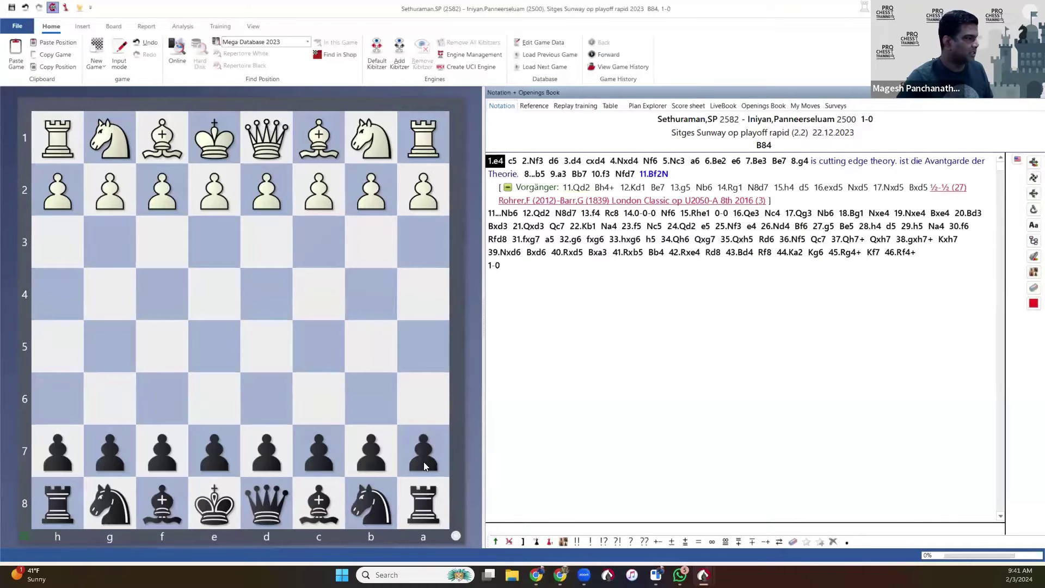
pyautogui.press('Escape')
pyautogui.click(715, 472)
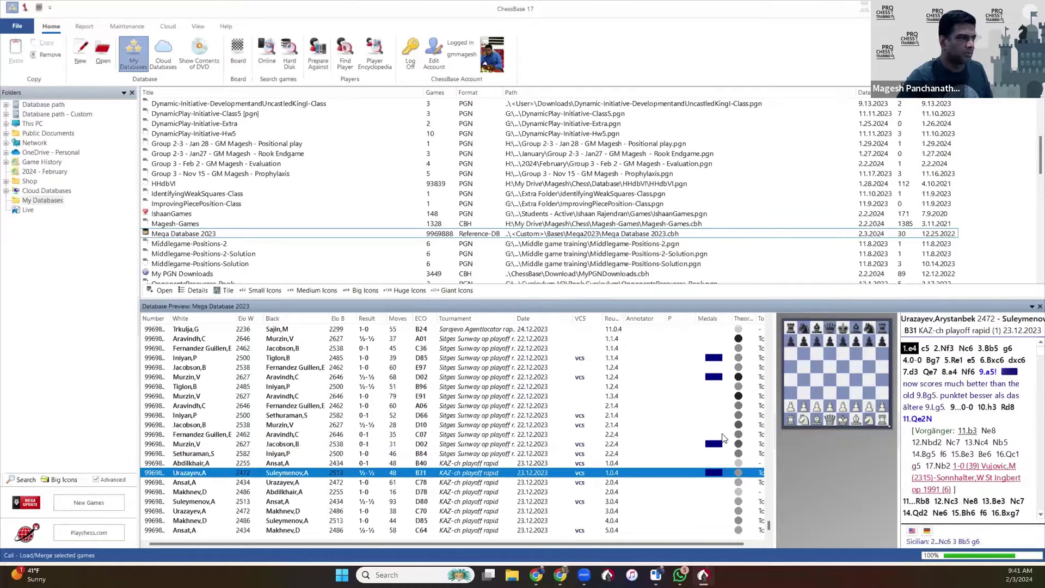
# Open the D02 Sitges playoff game, jump to the 10.Bg3 novelty, then close it.
pyautogui.press('Up')
pyautogui.press('Up')
pyautogui.press('Up')
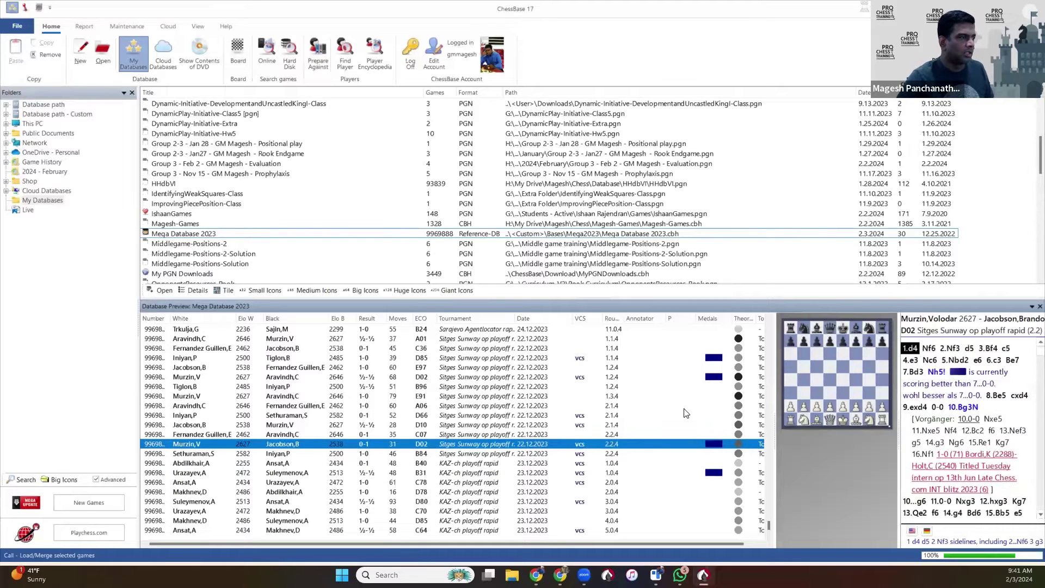
pyautogui.click(710, 377)
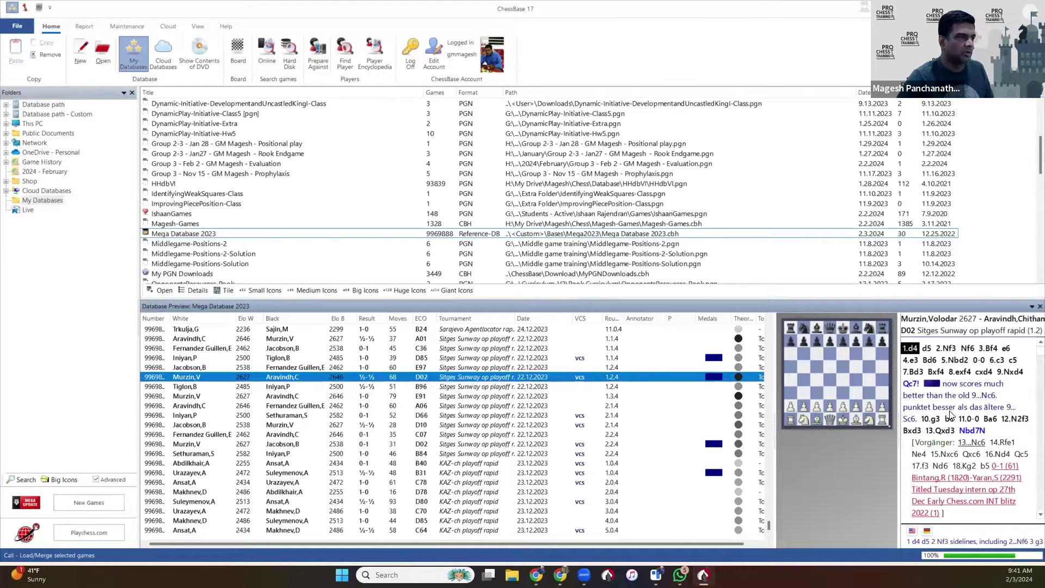
pyautogui.doubleClick(671, 444)
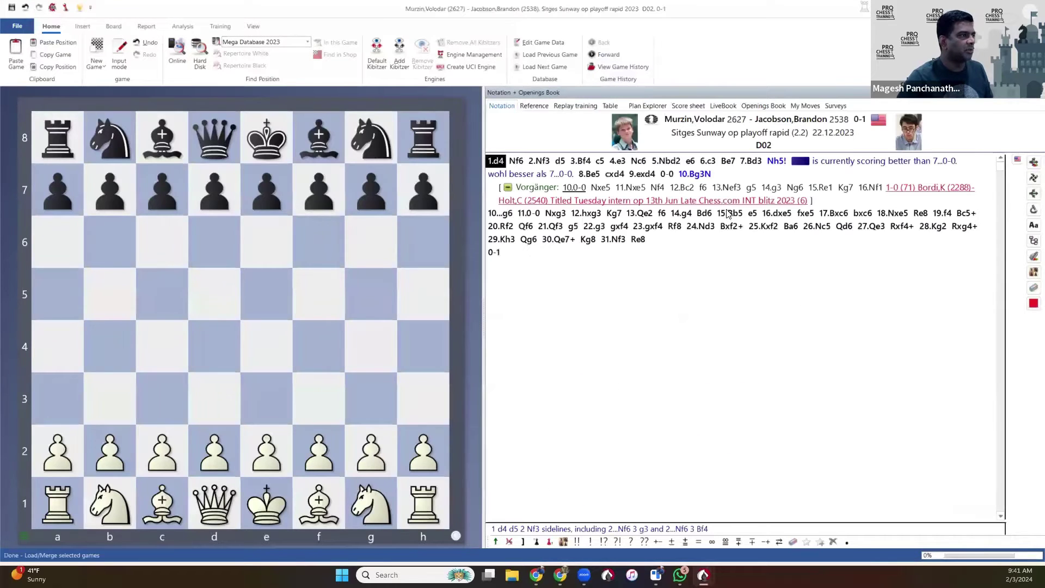
pyautogui.click(695, 174)
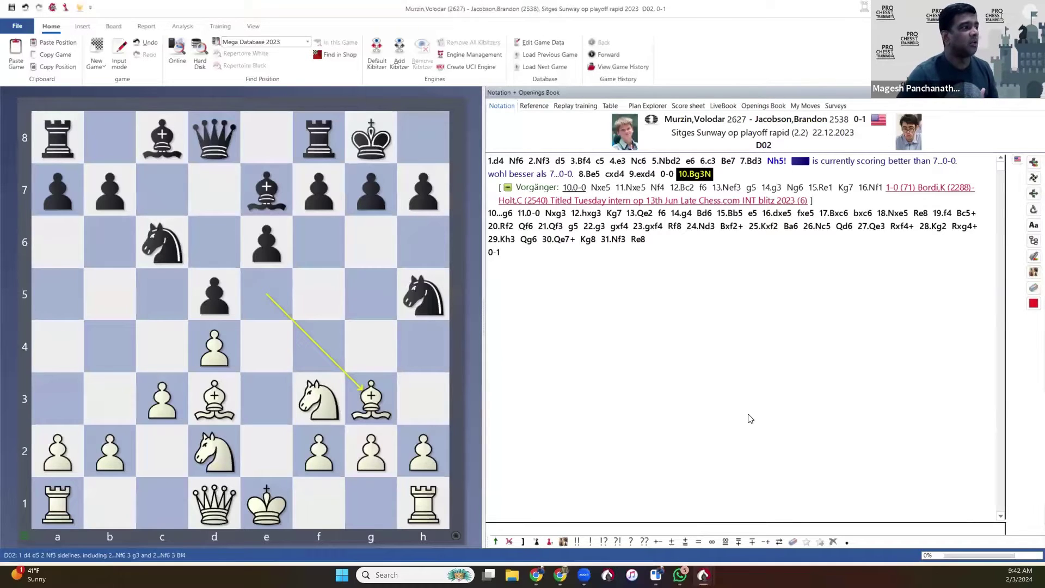
pyautogui.press('Escape')
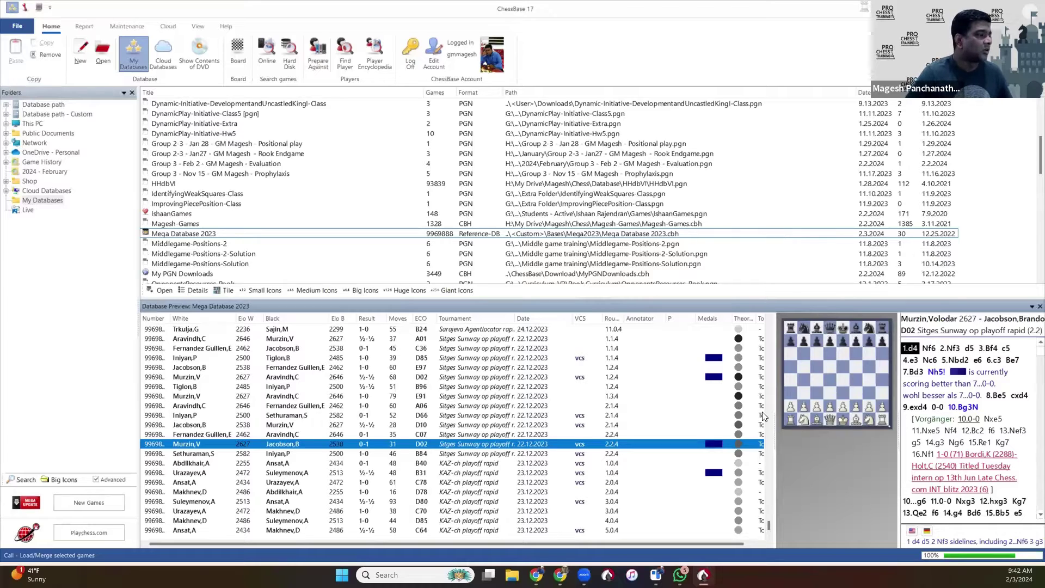
# In a new Chrome tab, search 'chessbase india' and go to the chessbase.in online shop.
pyautogui.moveTo(560, 575)
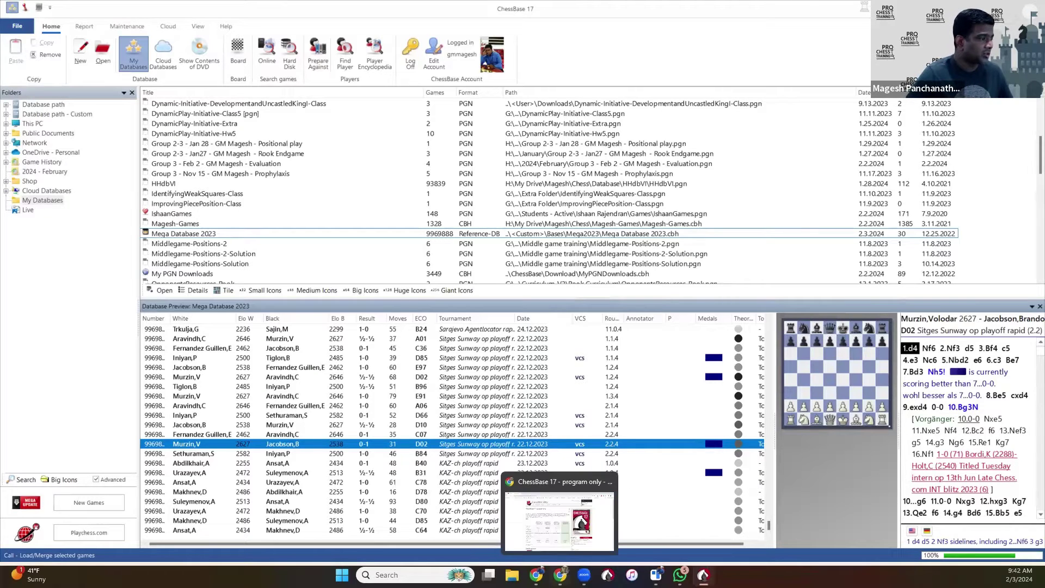
pyautogui.click(559, 519)
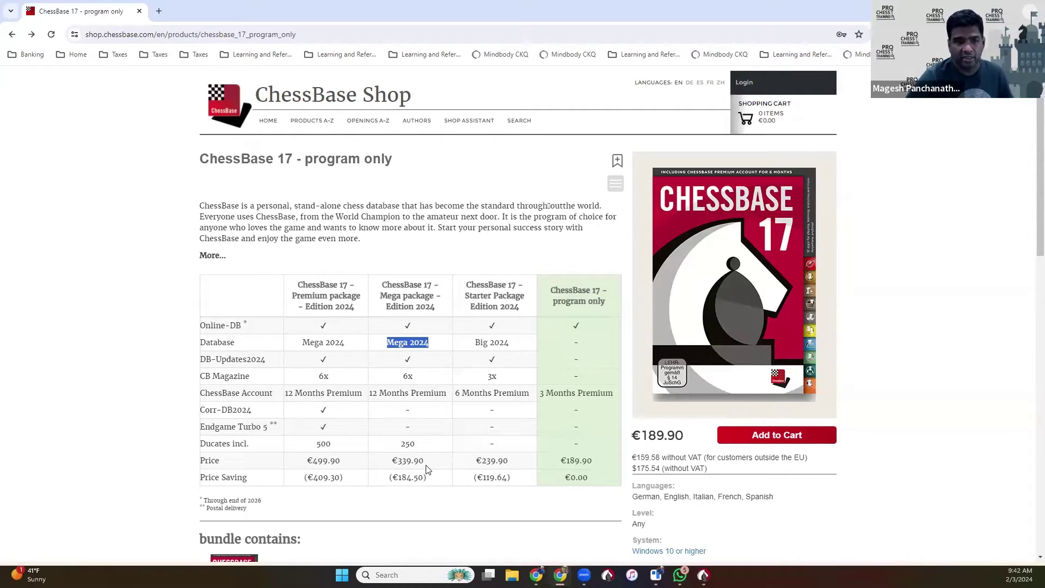
pyautogui.click(159, 12)
pyautogui.write('chessbas')
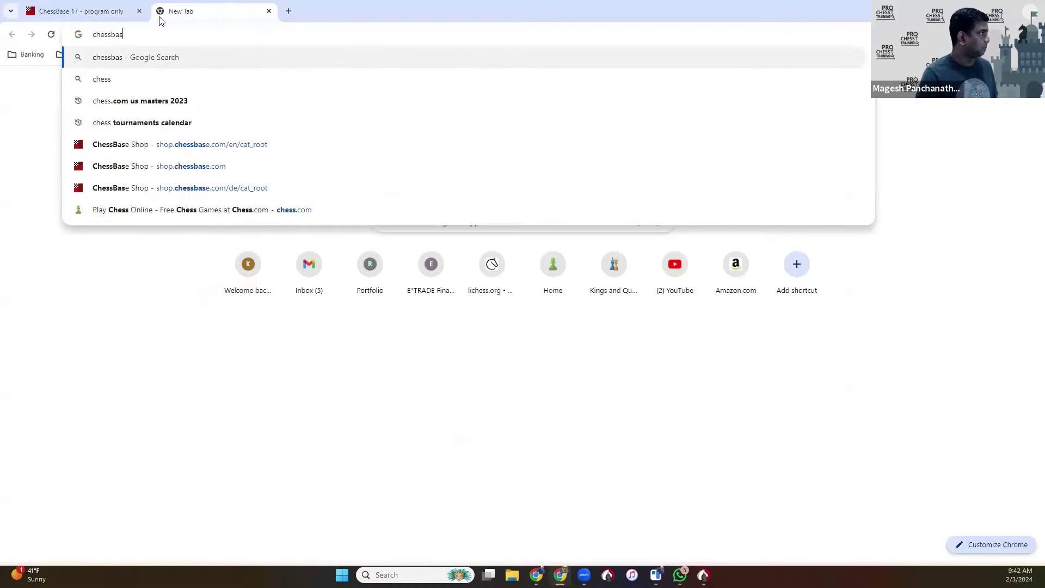
pyautogui.write('e india')
pyautogui.press('Return')
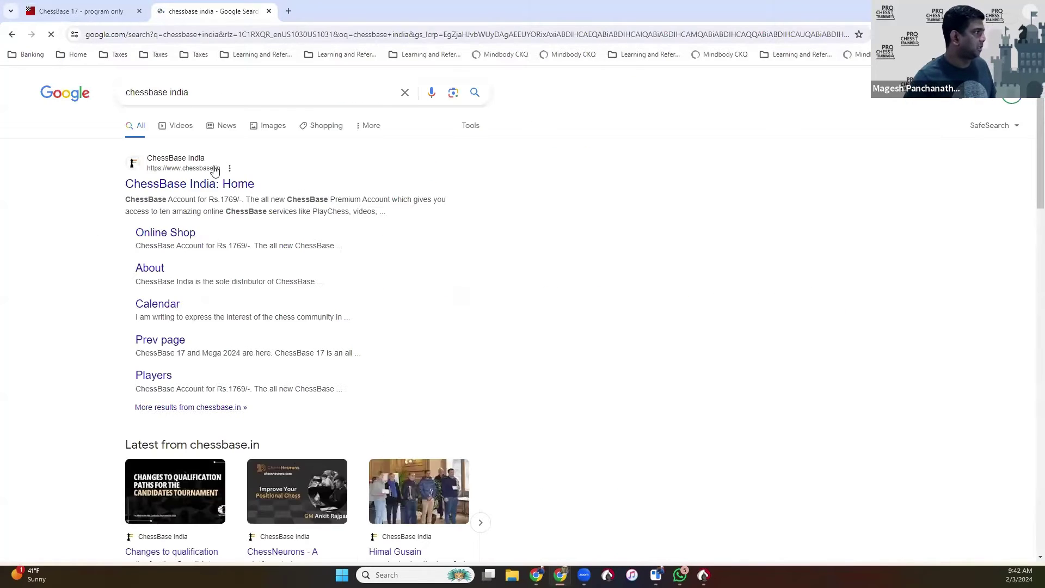
pyautogui.click(215, 183)
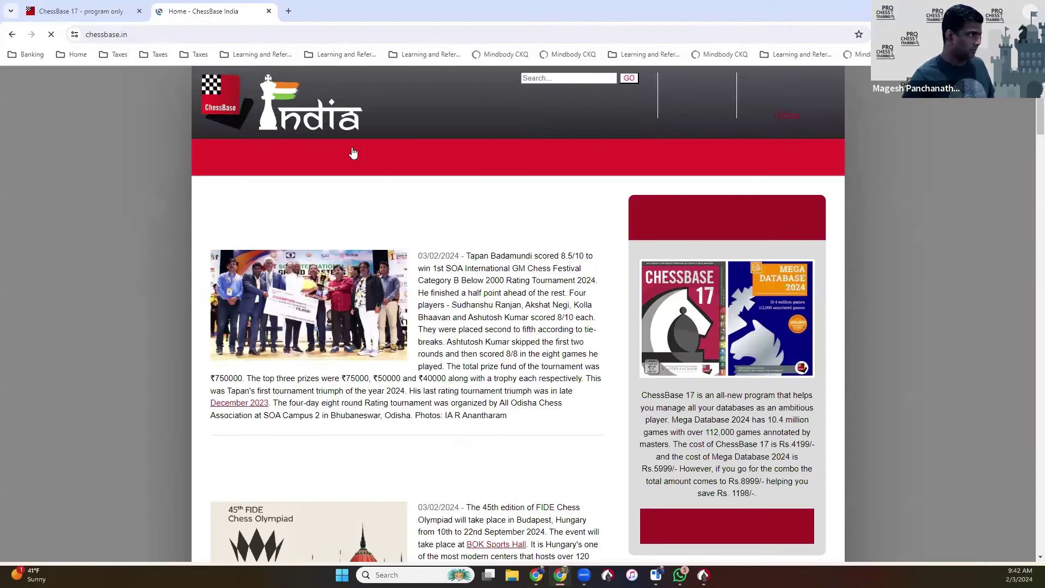
pyautogui.click(392, 149)
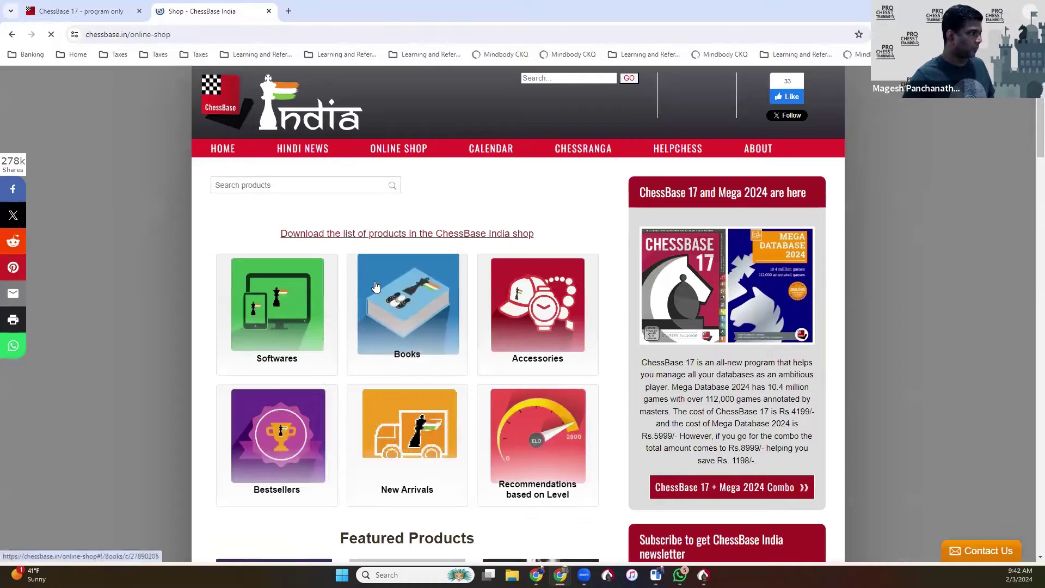
# Browse Softwares > Latest Products, view the ChessBase 17 page (₹4,199.00), then return to the listing.
pyautogui.click(304, 305)
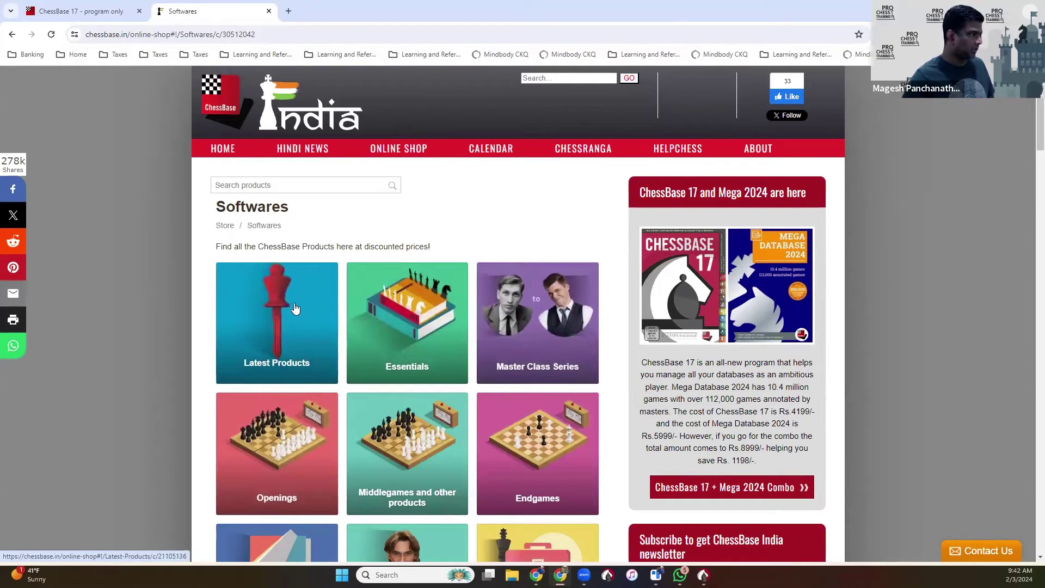
pyautogui.click(255, 332)
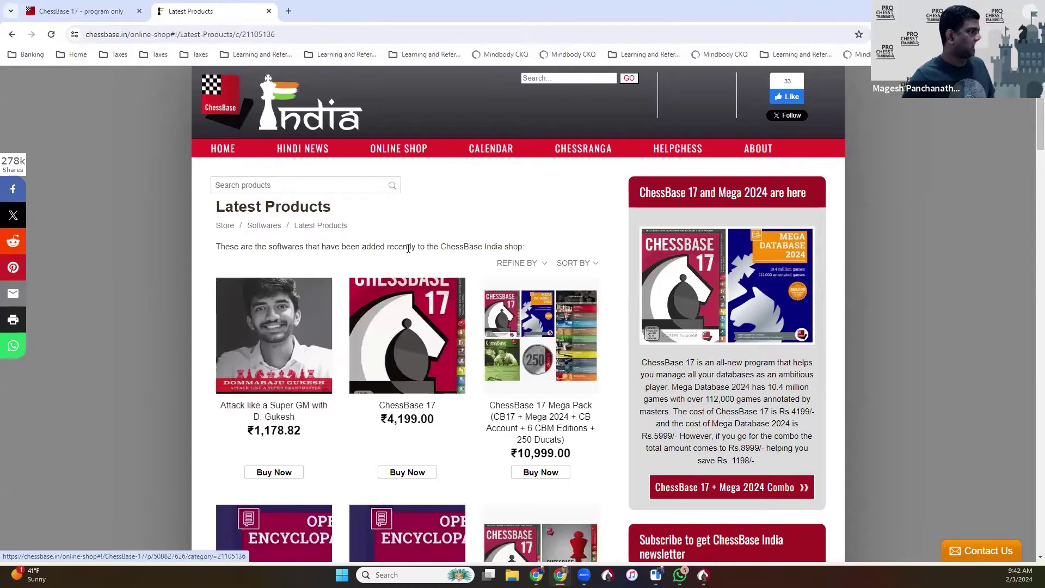
pyautogui.click(436, 297)
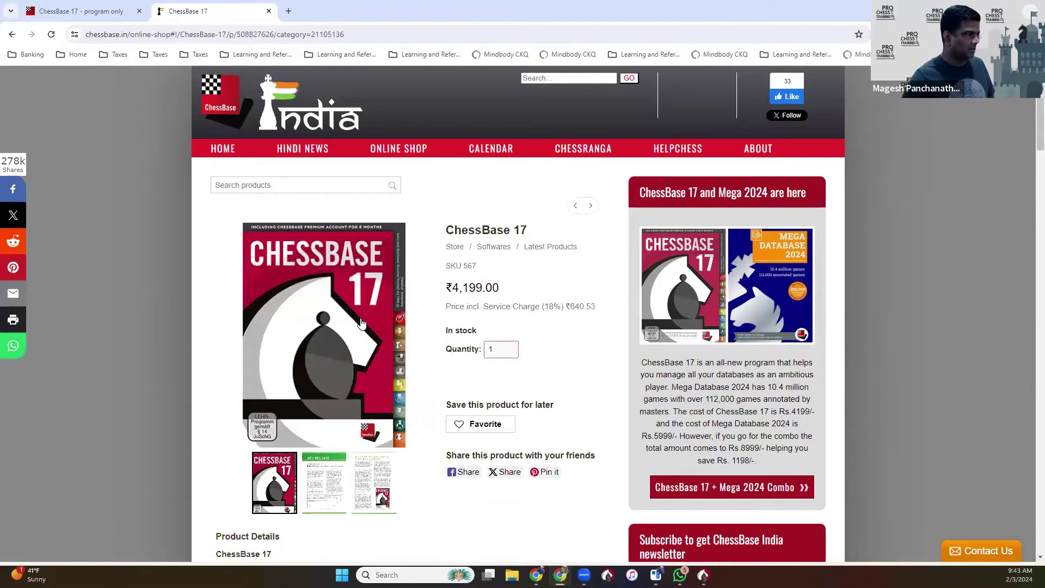
pyautogui.scroll(-3, 328, 309)
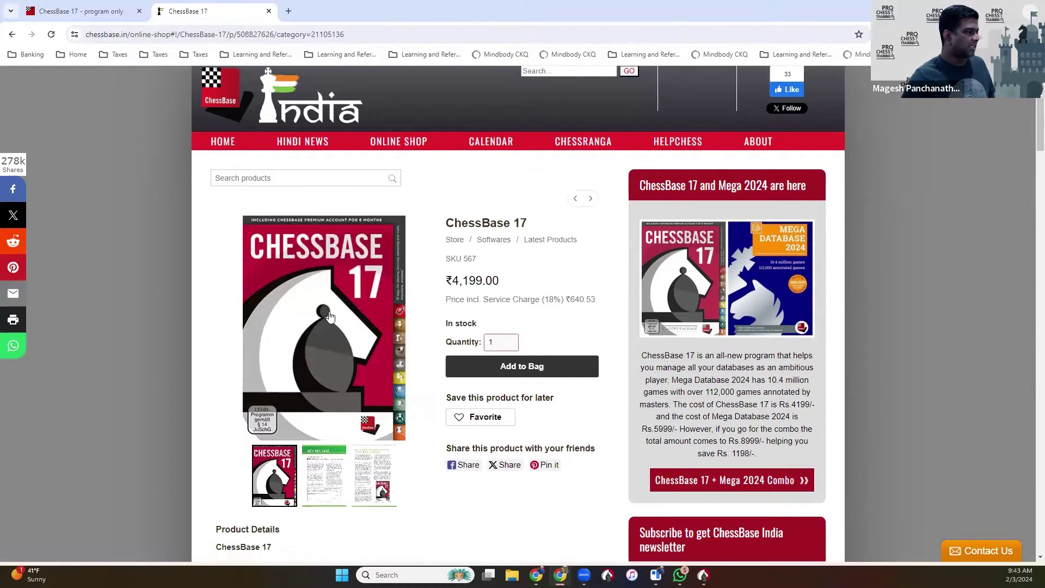
pyautogui.scroll(3, 327, 309)
pyautogui.moveTo(503, 294); pyautogui.dragTo(420, 293)
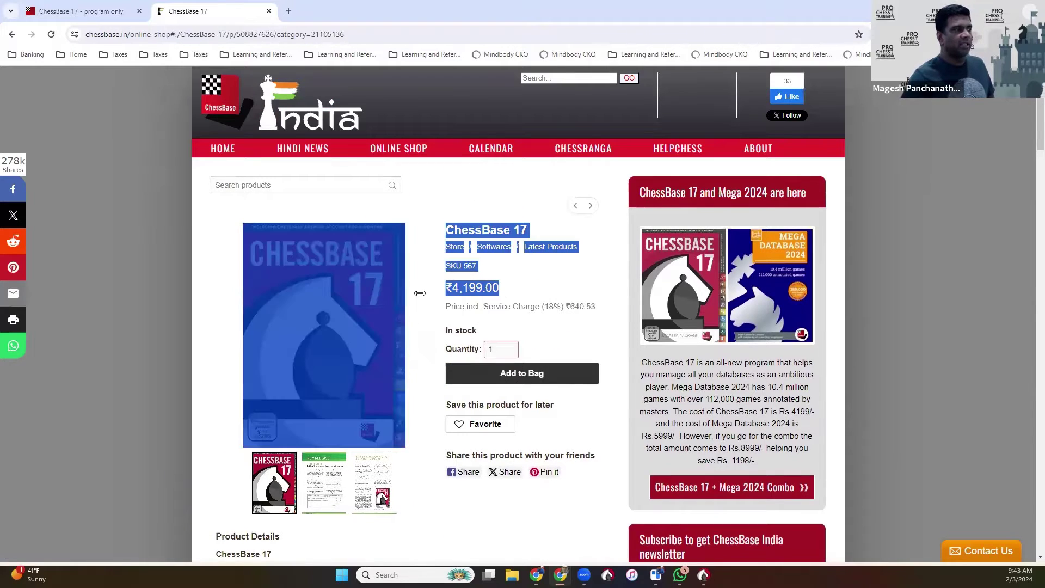
pyautogui.click(520, 293)
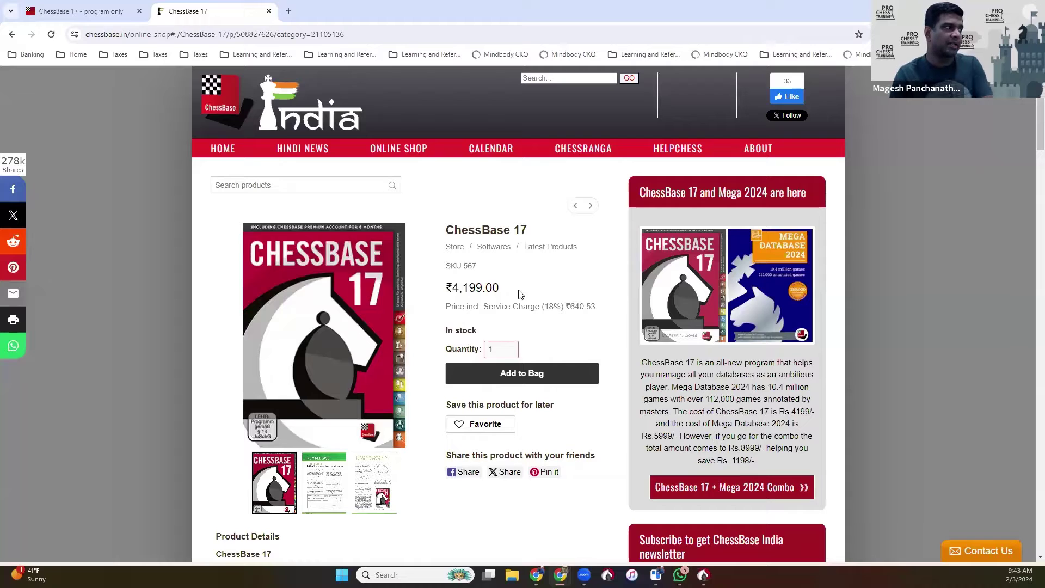
pyautogui.scroll(-7, 435, 334)
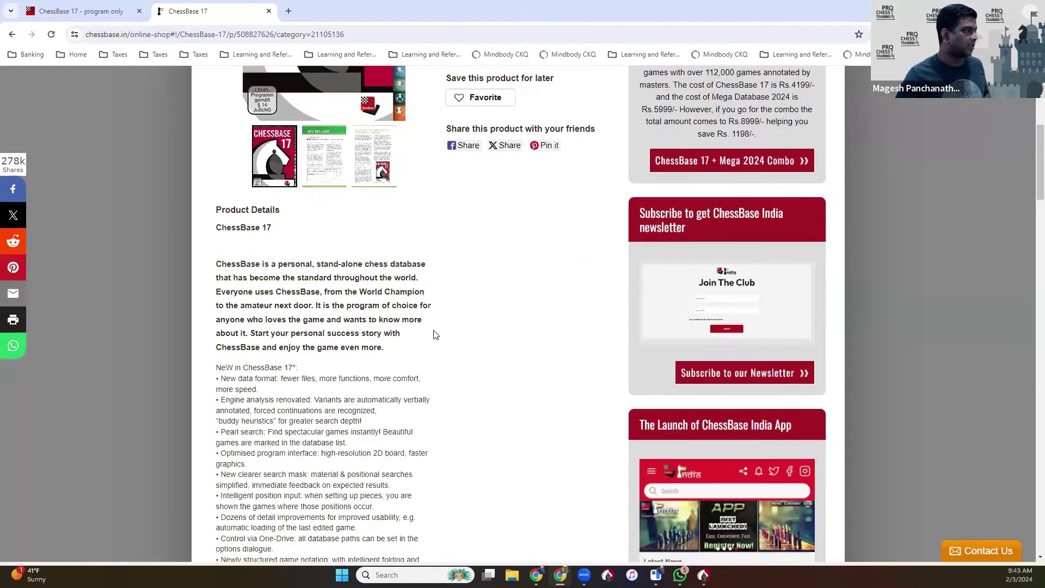
pyautogui.scroll(-15, 435, 334)
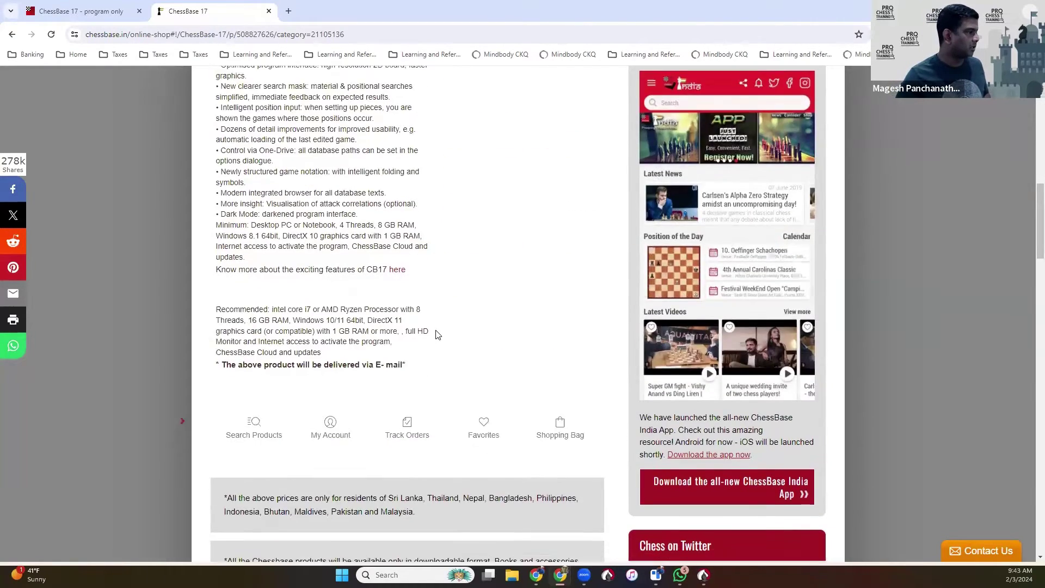
pyautogui.scroll(10, 435, 331)
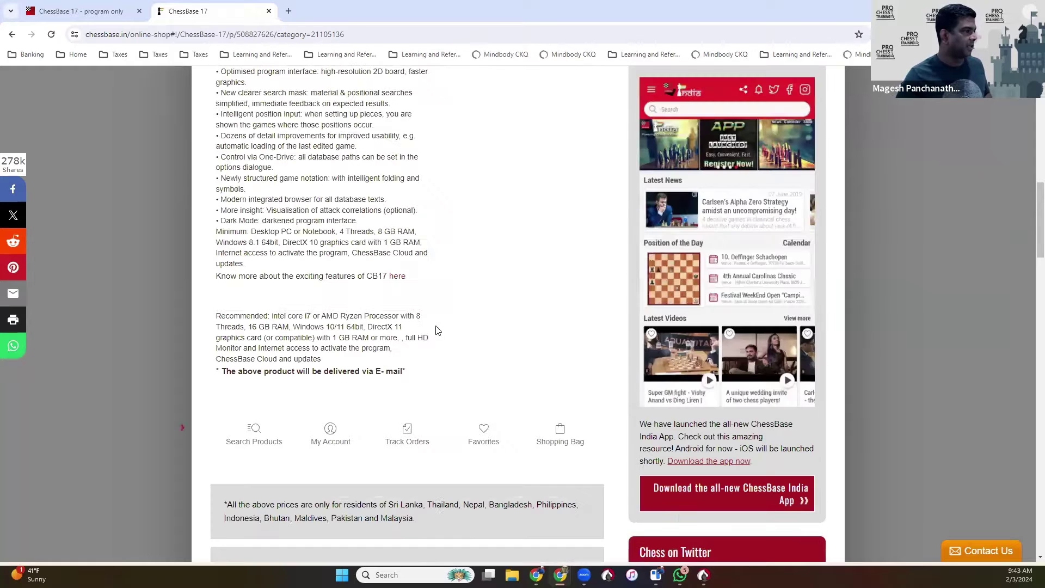
pyautogui.click(12, 33)
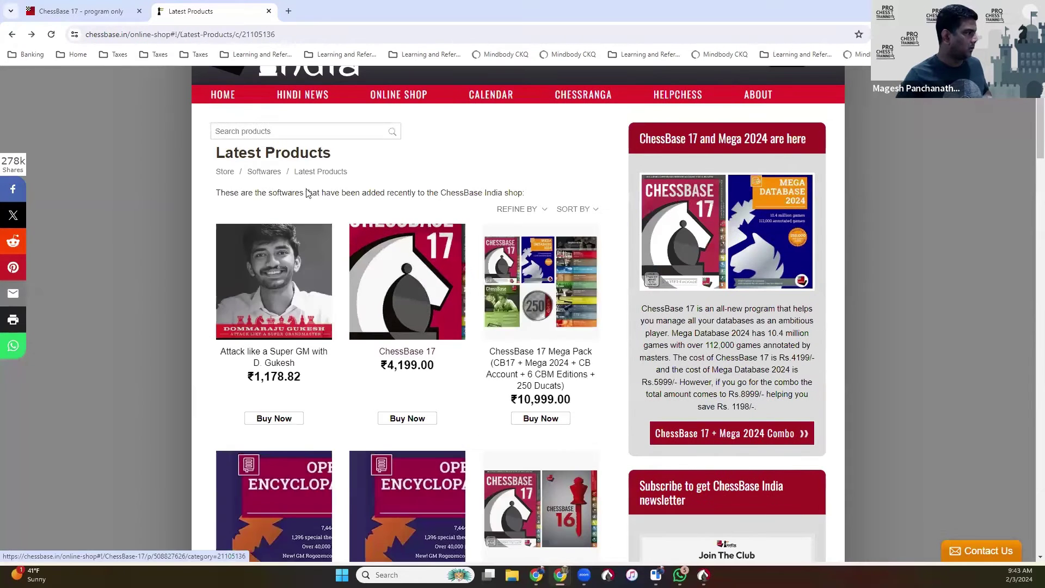
pyautogui.click(309, 193)
pyautogui.click(407, 248)
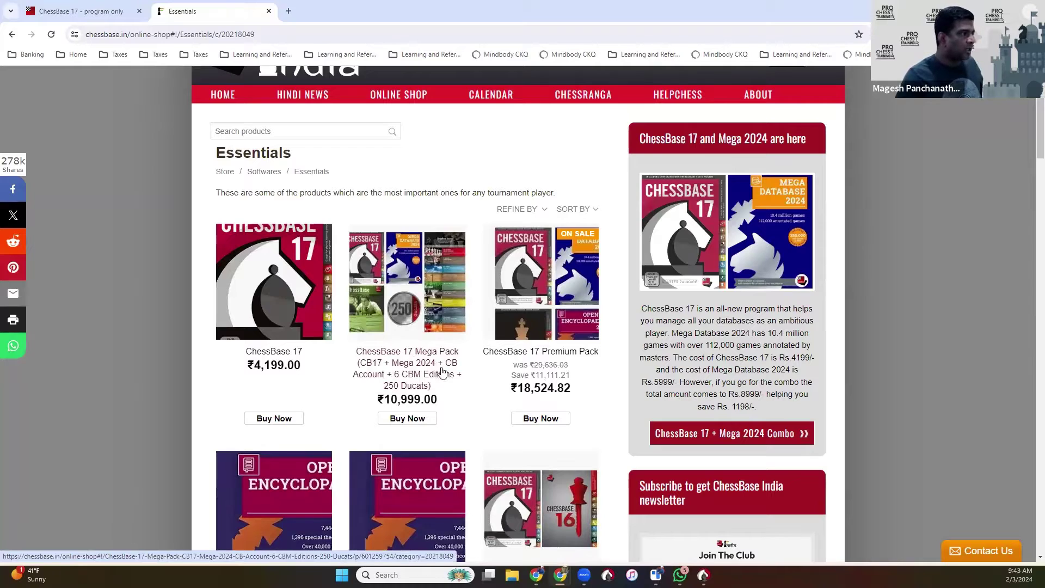
pyautogui.scroll(-1, 413, 377)
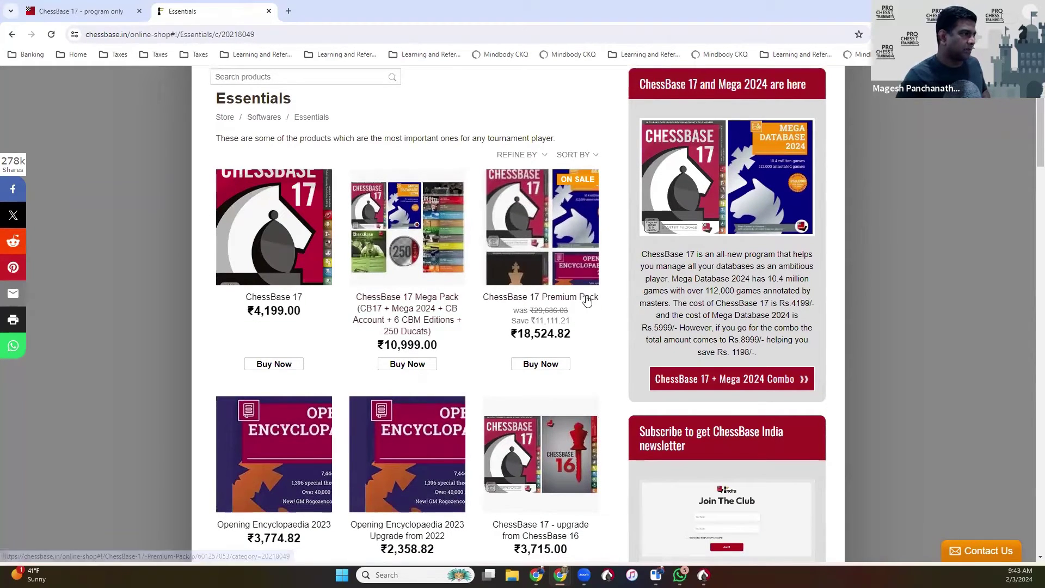
pyautogui.scroll(-4, 479, 336)
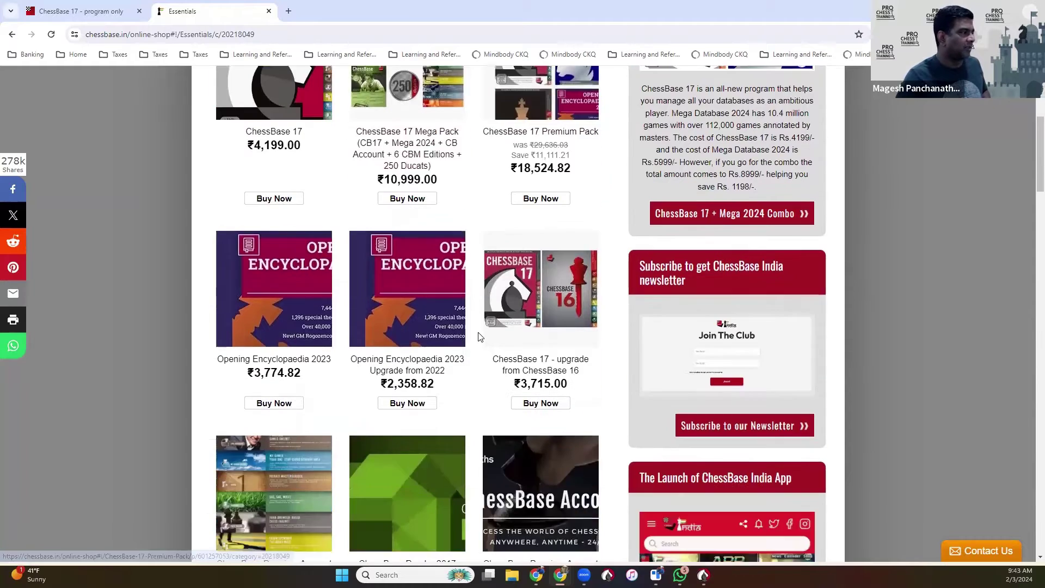
pyautogui.scroll(-6, 478, 337)
pyautogui.scroll(6, 478, 331)
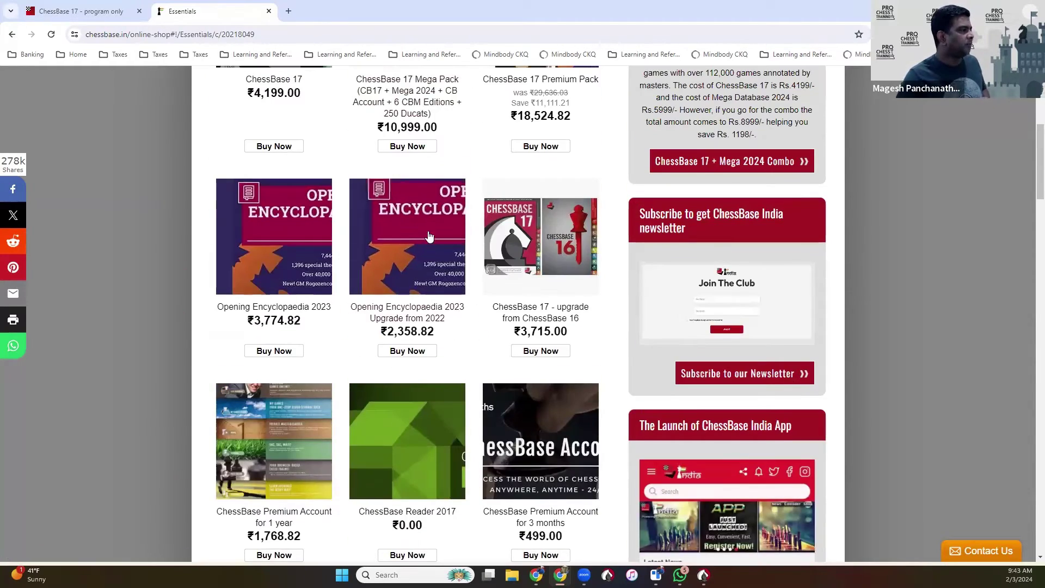
pyautogui.scroll(4, 409, 289)
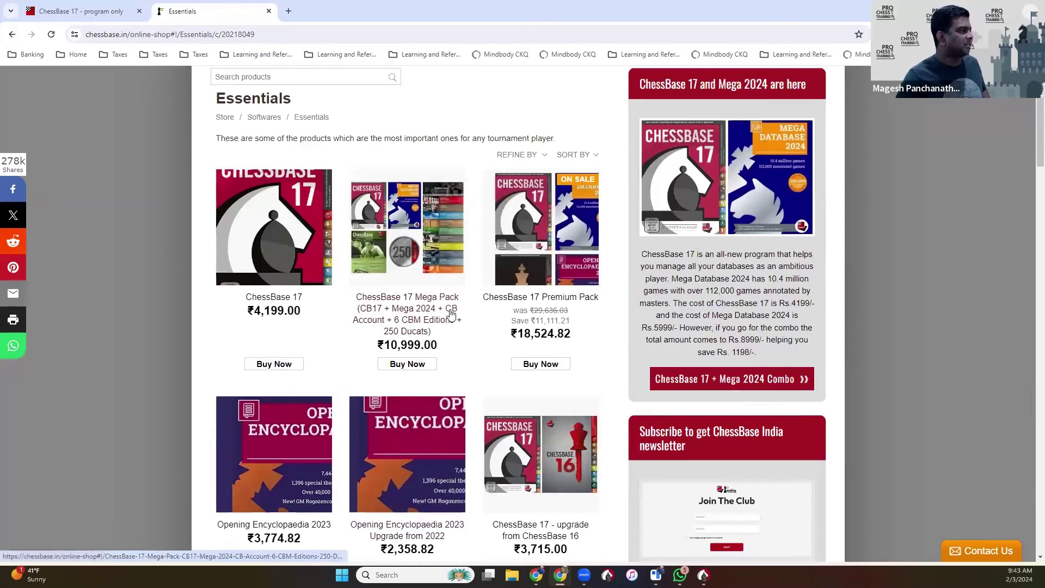
pyautogui.click(413, 320)
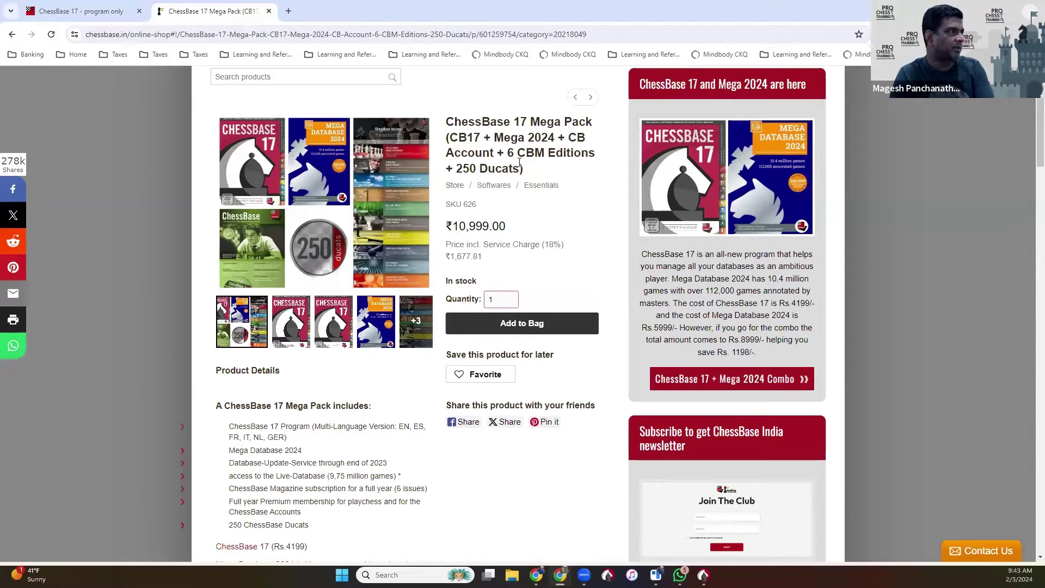
pyautogui.moveTo(522, 152); pyautogui.dragTo(537, 153)
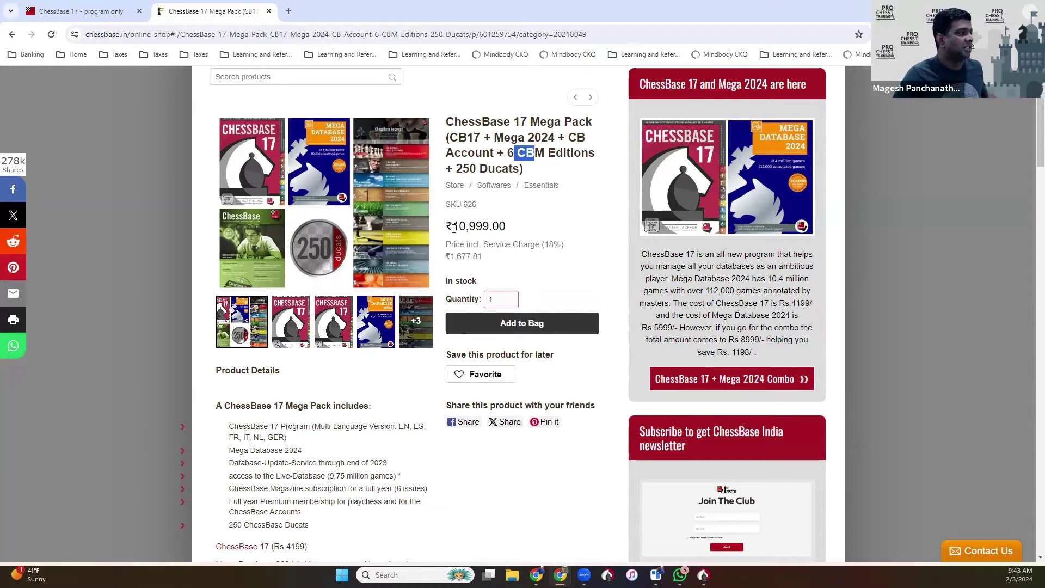
pyautogui.moveTo(454, 228); pyautogui.dragTo(504, 228)
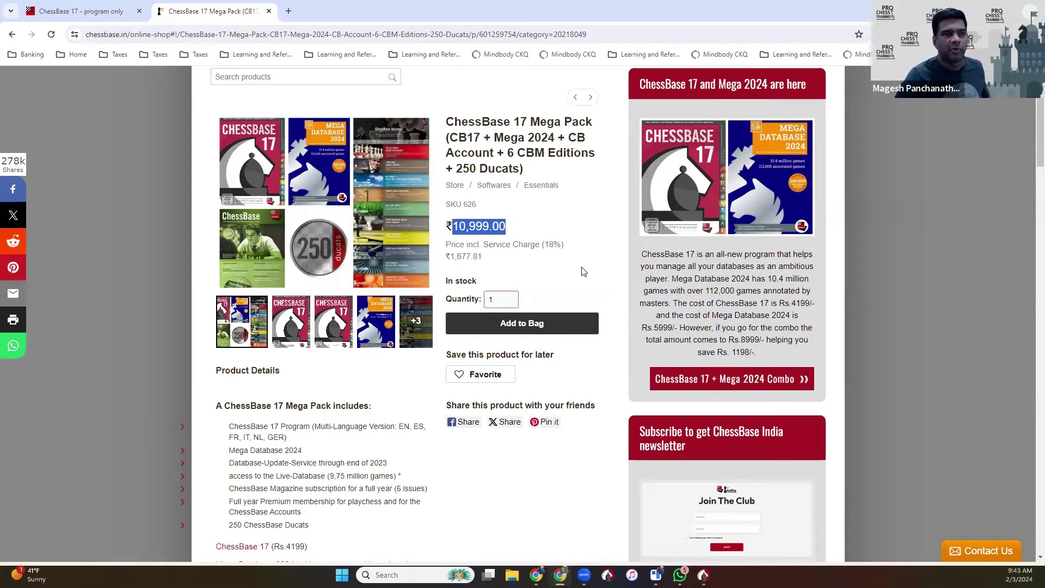
pyautogui.click(519, 231)
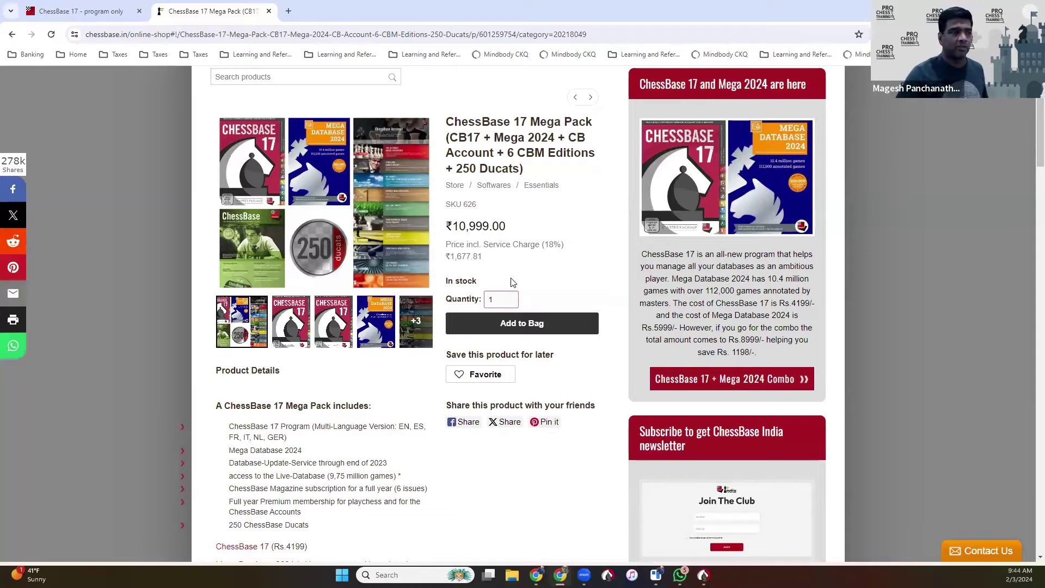
pyautogui.scroll(1, 511, 282)
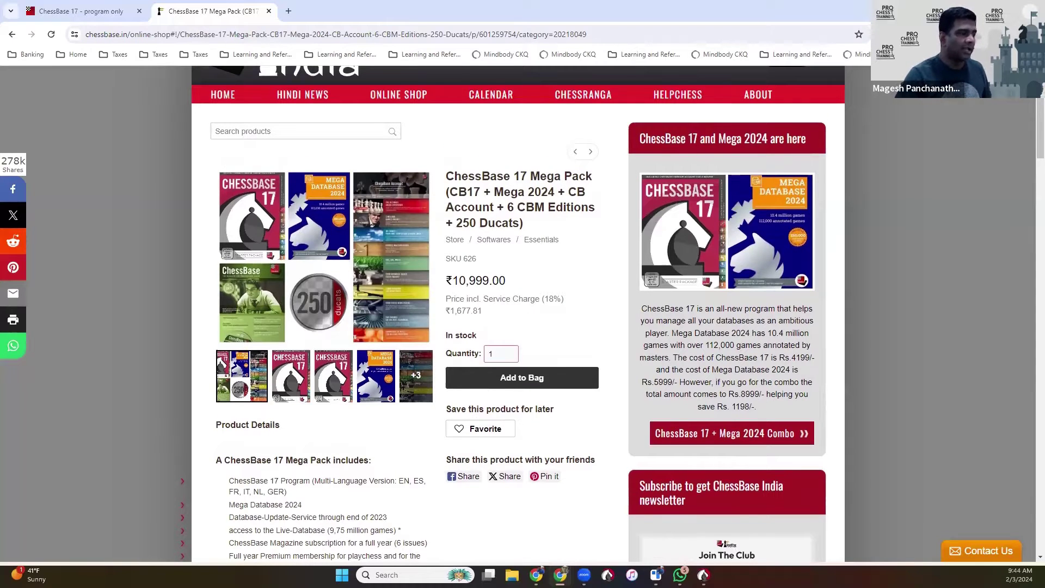
# Show Mega Database 2023's games in ChessBase 17, then start a new blank Chrome tab.
pyautogui.click(702, 517)
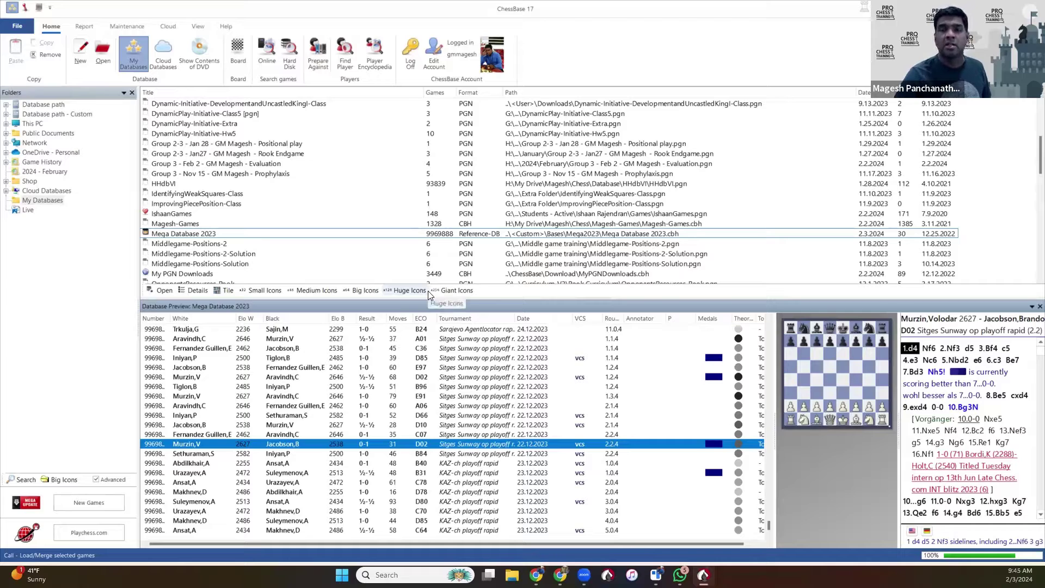
pyautogui.click(171, 234)
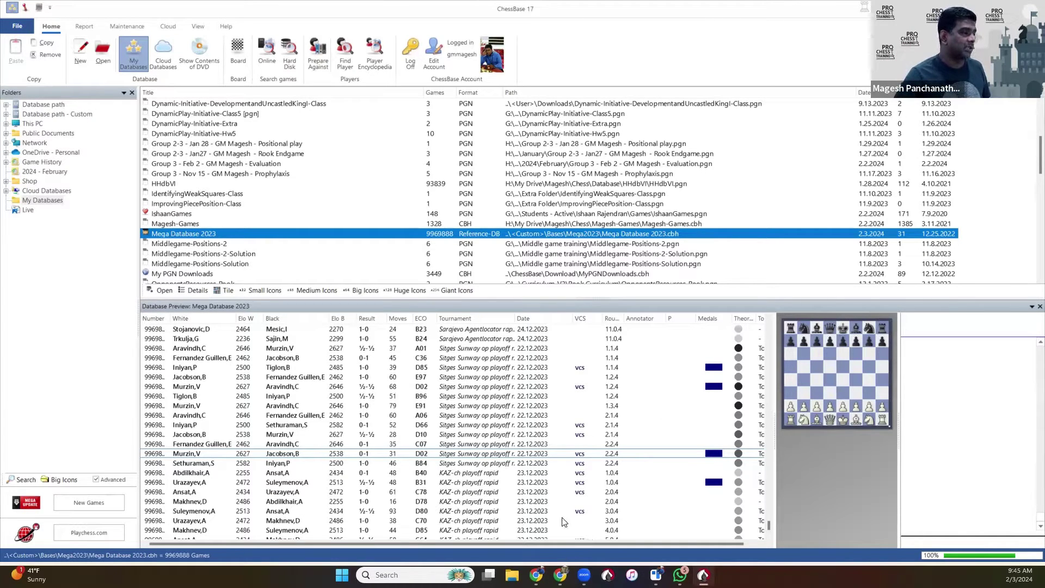
pyautogui.click(290, 11)
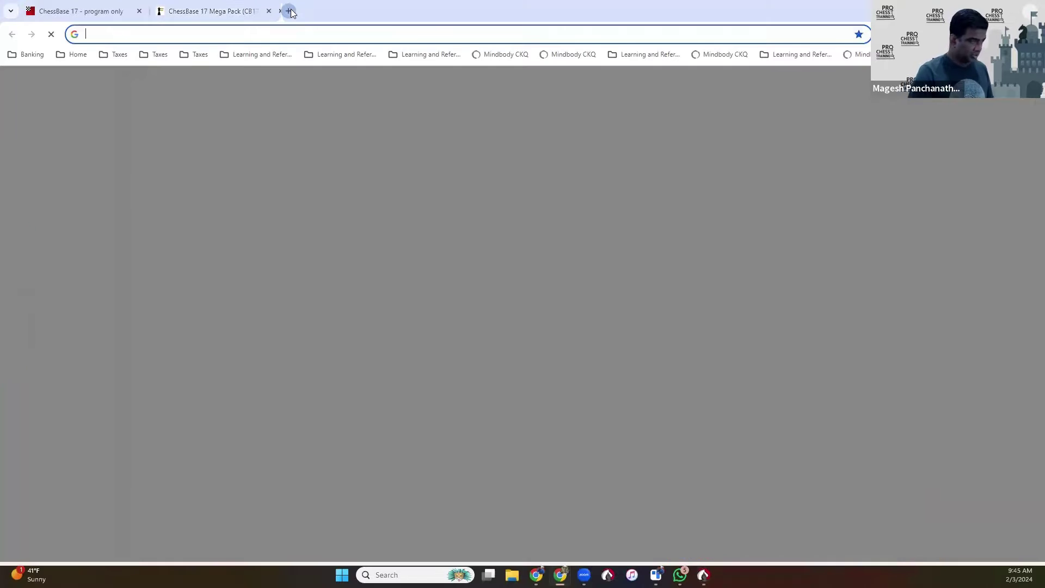
# Load lichess.org and open its analysis board from the Tools menu.
pyautogui.write('lichess.org')
pyautogui.press('Return')
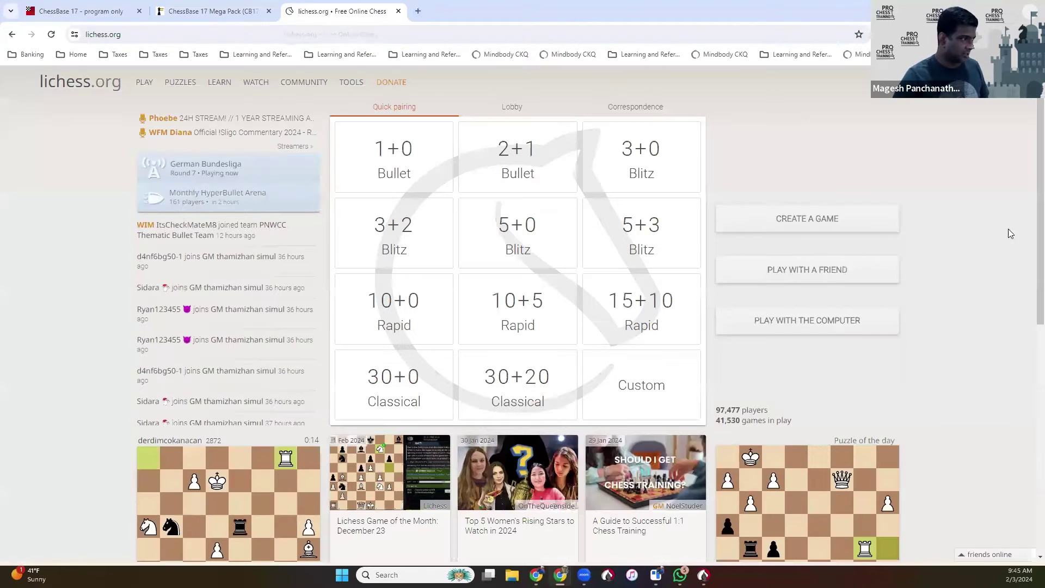
pyautogui.moveTo(158, 92)
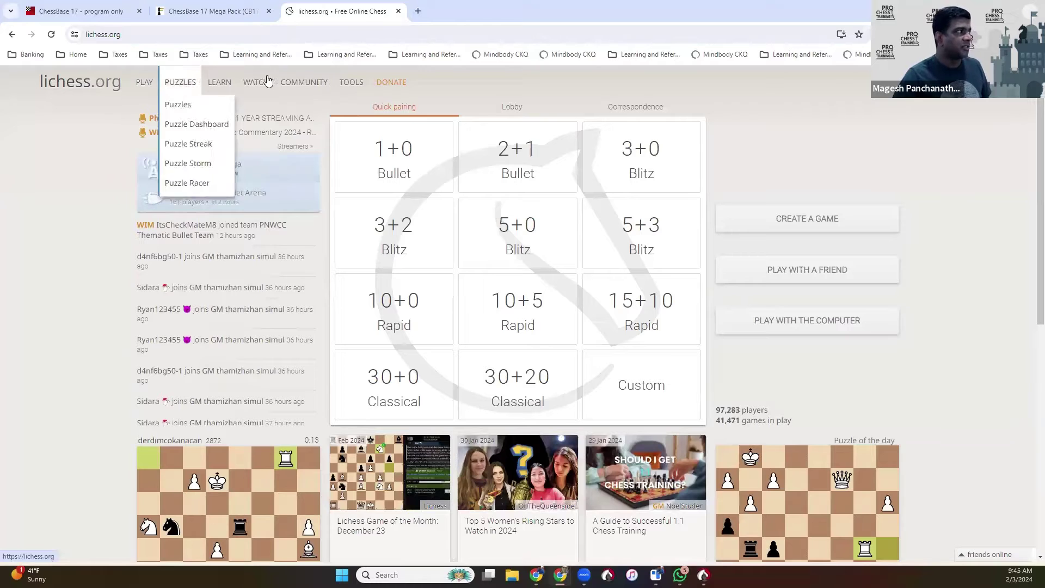
pyautogui.moveTo(348, 87)
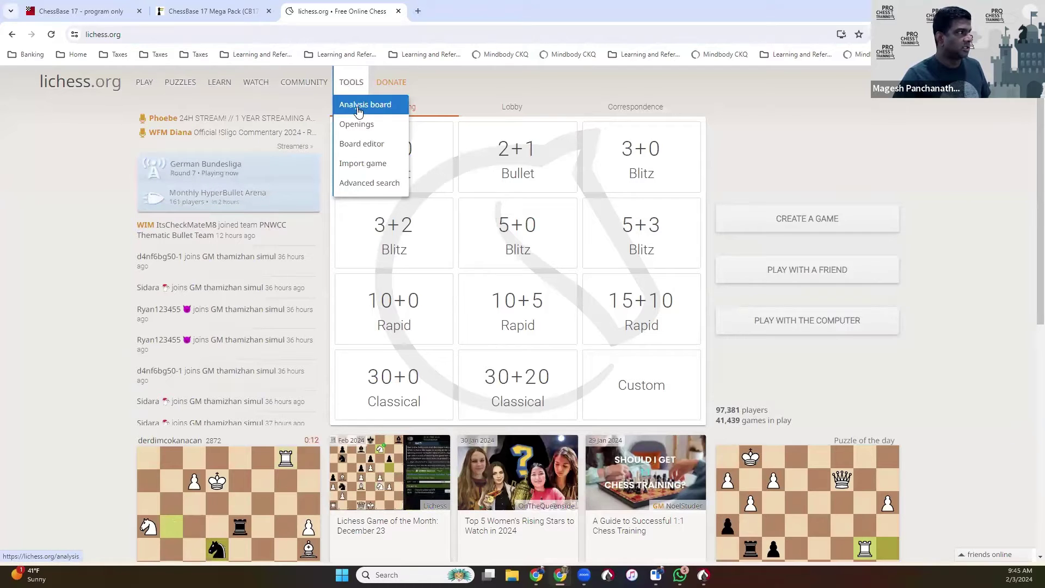
pyautogui.click(359, 104)
# Play 1.e4 e5 2.f3, then step back and enter 2.f4 exf4 as a side line.
pyautogui.moveTo(554, 440); pyautogui.dragTo(570, 335)
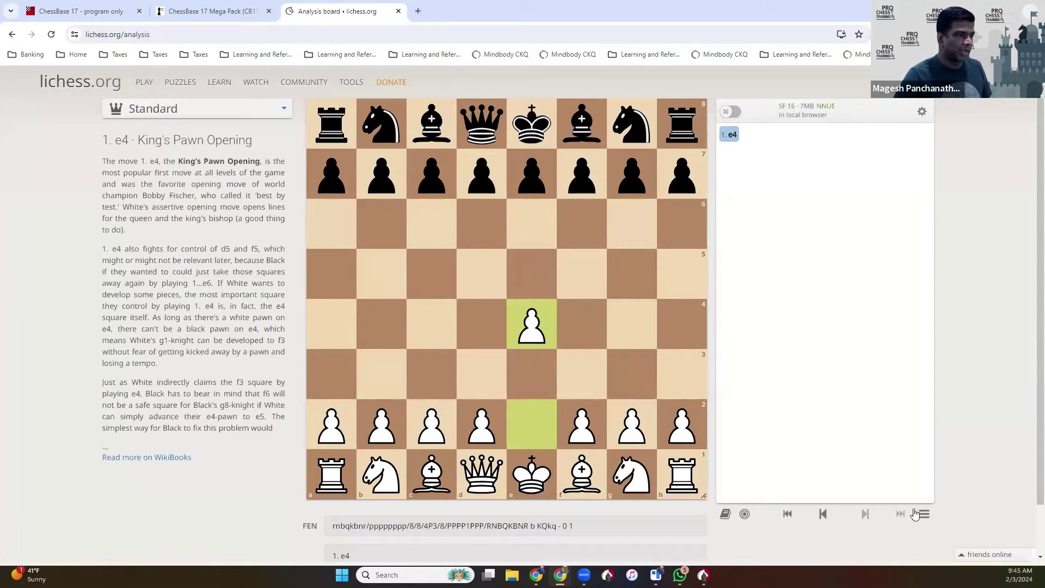
pyautogui.moveTo(530, 180); pyautogui.dragTo(531, 274)
pyautogui.moveTo(599, 406); pyautogui.dragTo(576, 338)
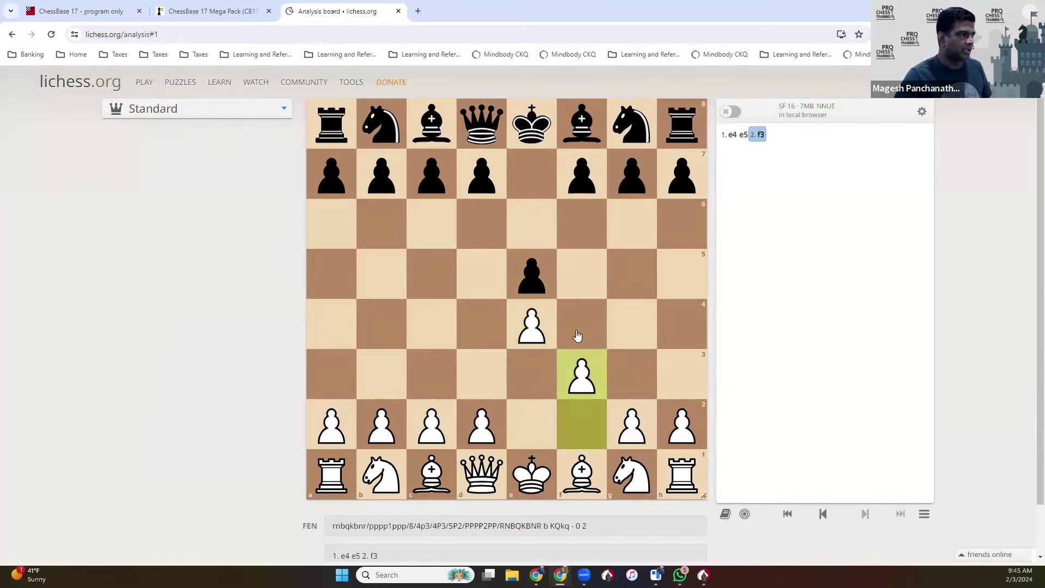
pyautogui.press('Left')
pyautogui.click(581, 425)
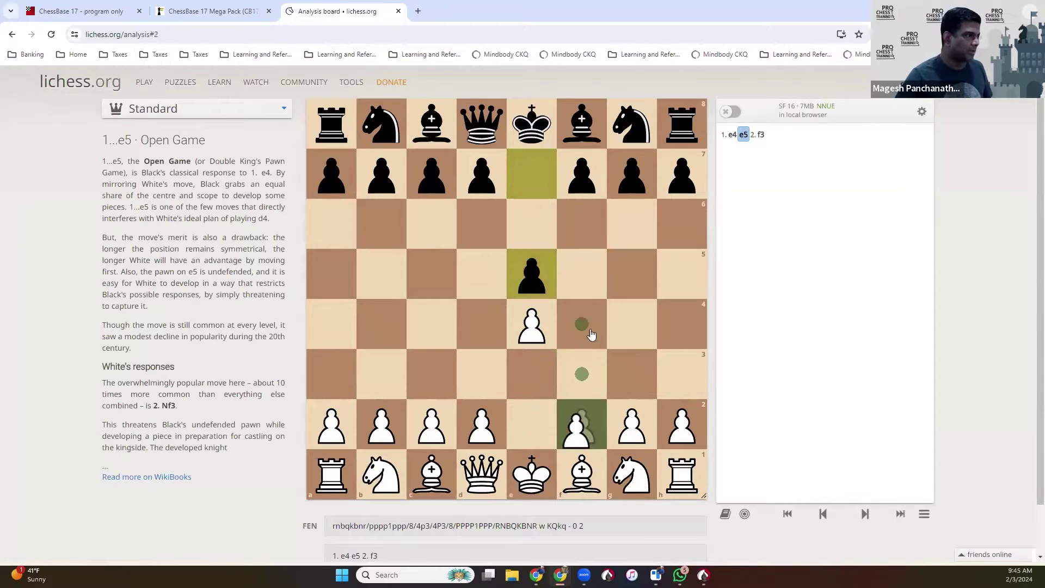
pyautogui.click(581, 324)
pyautogui.moveTo(531, 274); pyautogui.dragTo(586, 330)
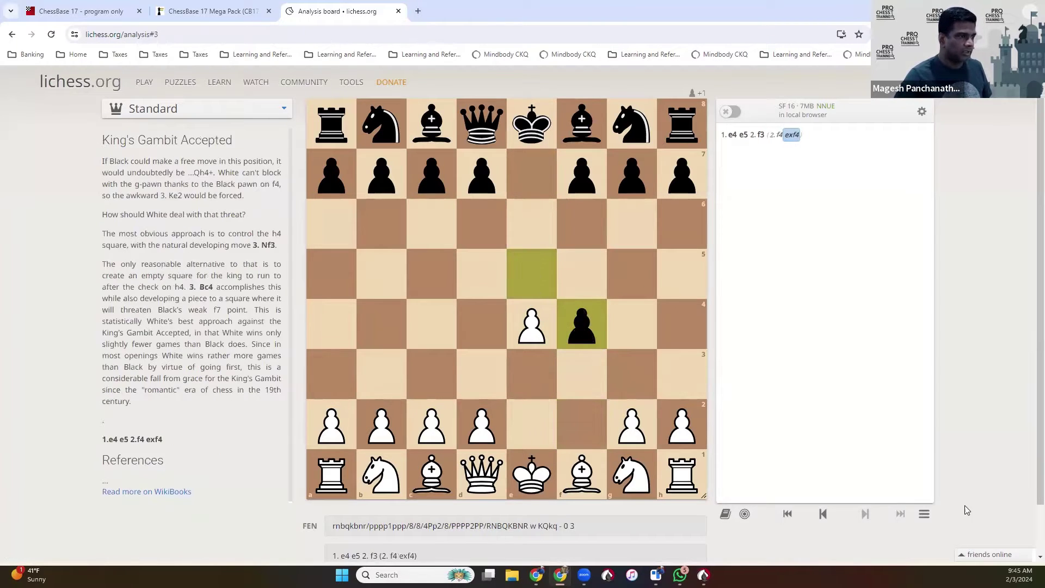
pyautogui.click(924, 515)
pyautogui.click(924, 516)
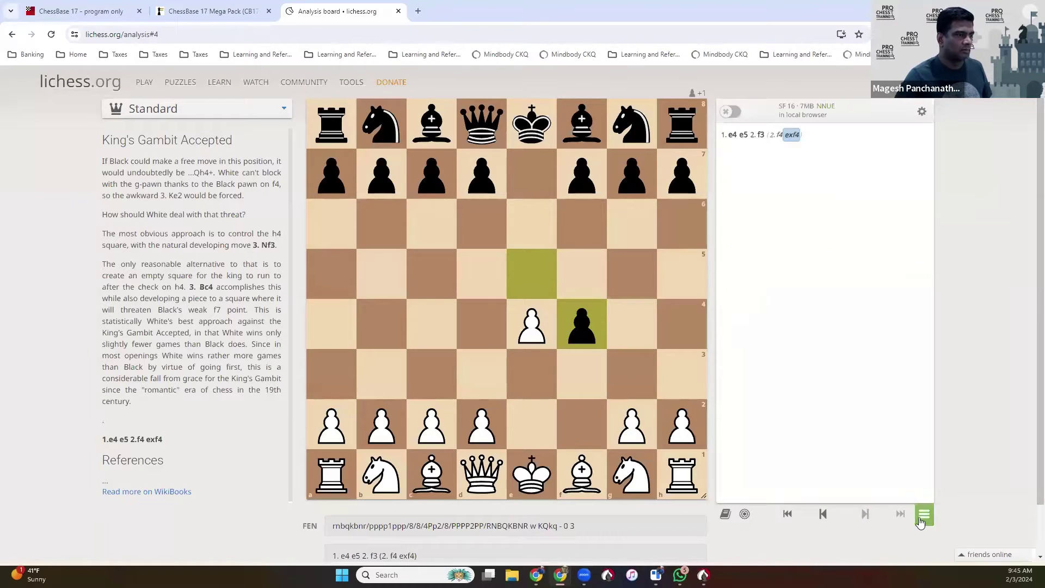
# Compare Lichess and Masters explorer statistics for the King's Gambit Accepted, then Alt+Tab to ChessBase 17.
pyautogui.click(726, 517)
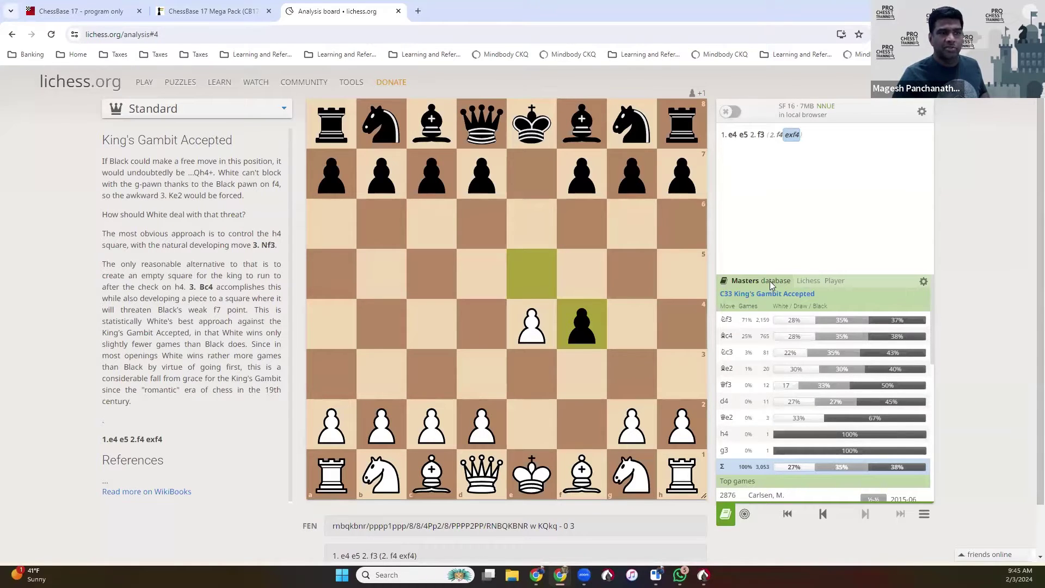
pyautogui.click(802, 281)
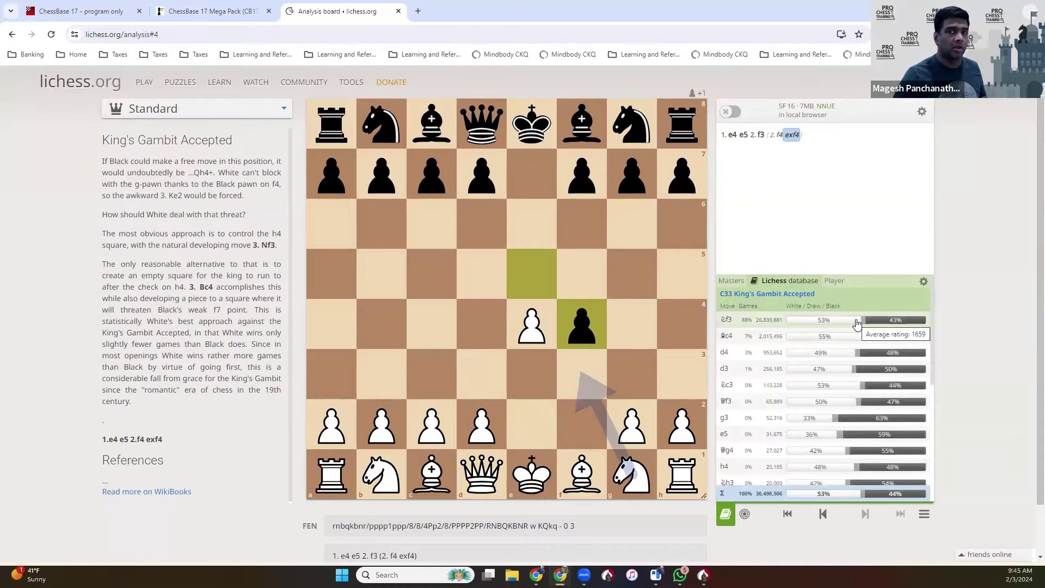
pyautogui.click(736, 283)
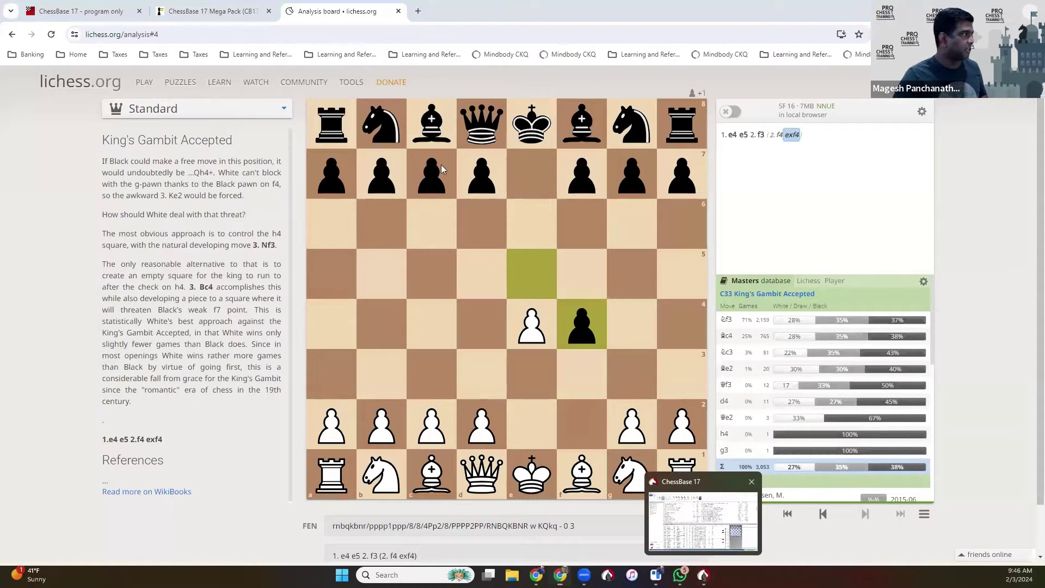
pyautogui.hotkey('alt', 'Tab')
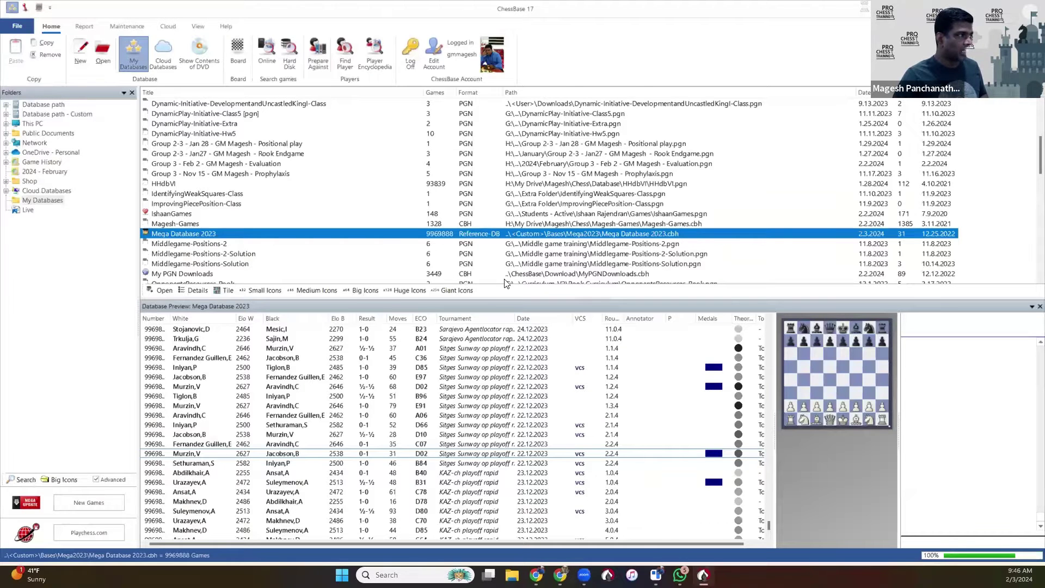
# Open a new game board with Ctrl+N, flip it, and enlarge the board pane.
pyautogui.hotkey('ctrl', 'n')
pyautogui.hotkey('ctrl', 'f')
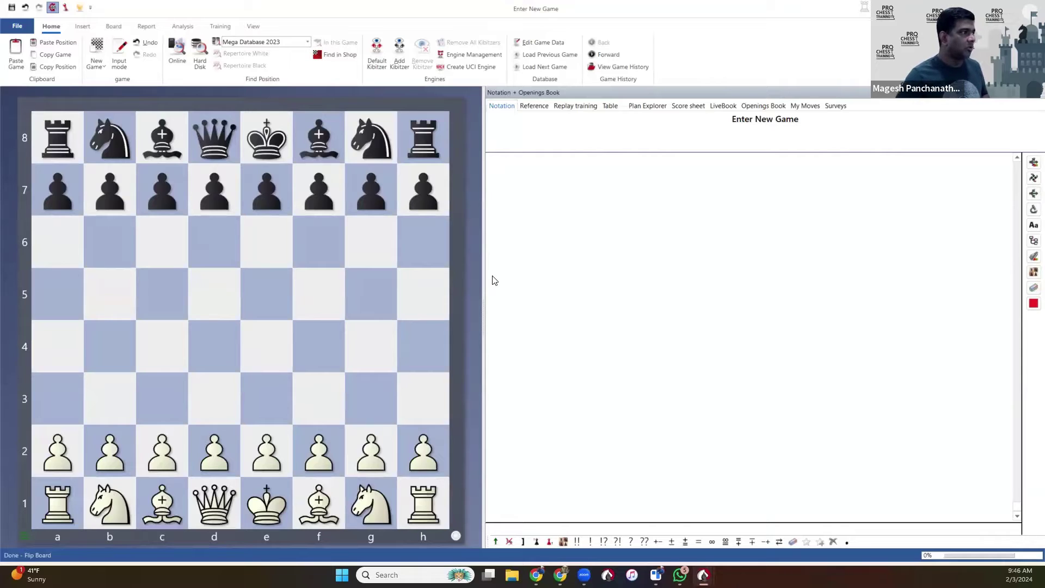
pyautogui.moveTo(481, 304); pyautogui.dragTo(570, 293)
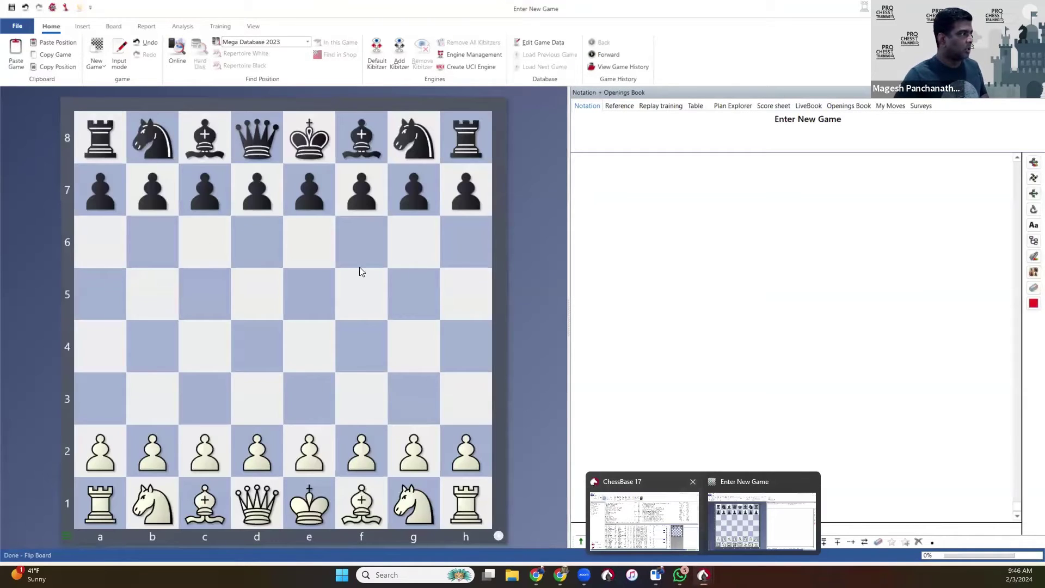
# Confirm Mega Database 2023 is set as Reference-DB in its Properties, then return to the board.
pyautogui.hotkey('alt', 'Tab')
pyautogui.click(188, 235)
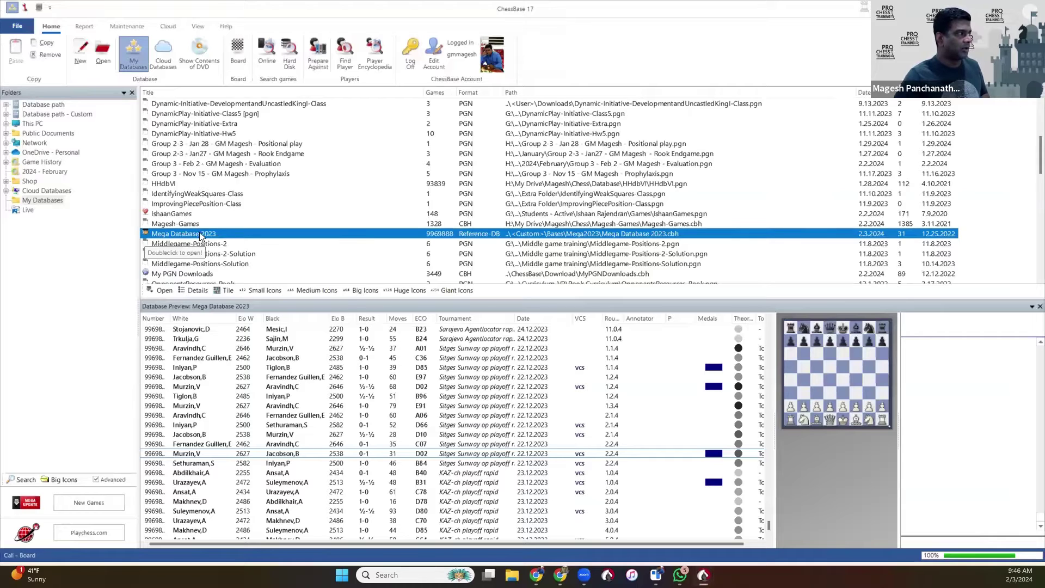
pyautogui.rightClick(199, 235)
pyautogui.click(235, 384)
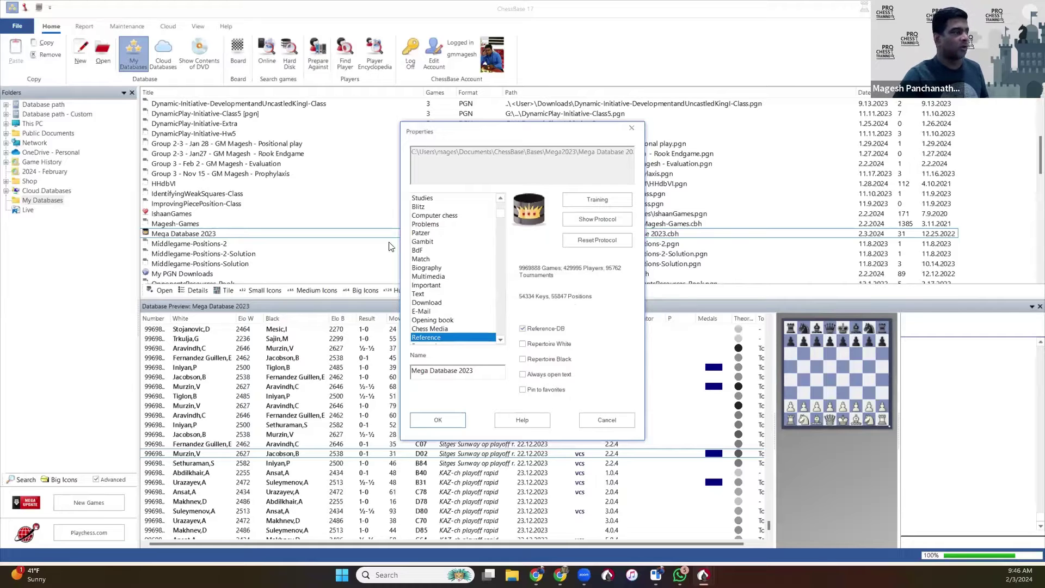
pyautogui.click(439, 419)
pyautogui.click(735, 509)
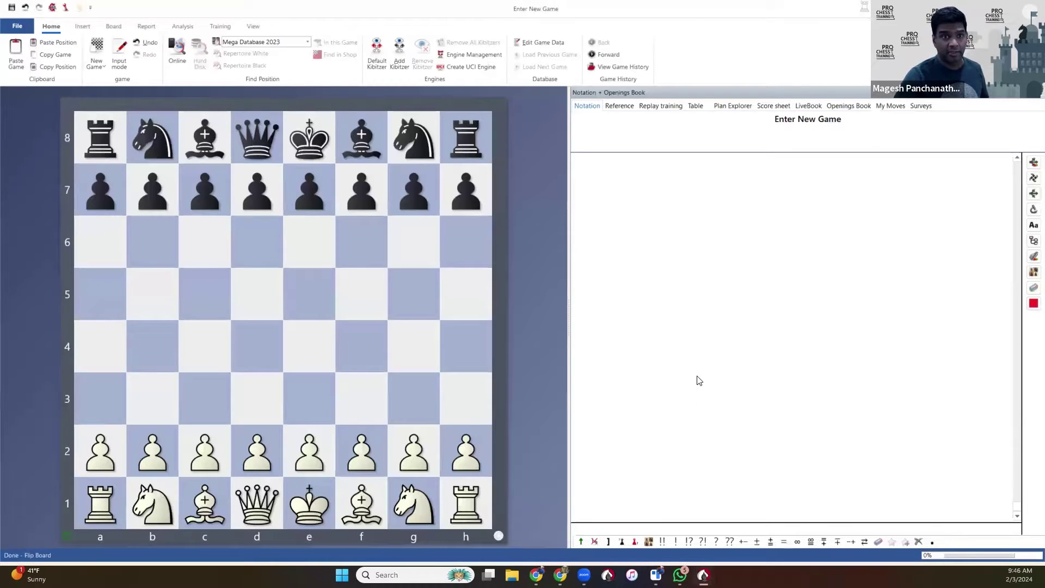
# Enter 1.e4 e5 2.f4 exf4 and widen the Reference panel showing 21,913 games, 3.Nf3 leading.
pyautogui.moveTo(306, 453); pyautogui.dragTo(324, 354)
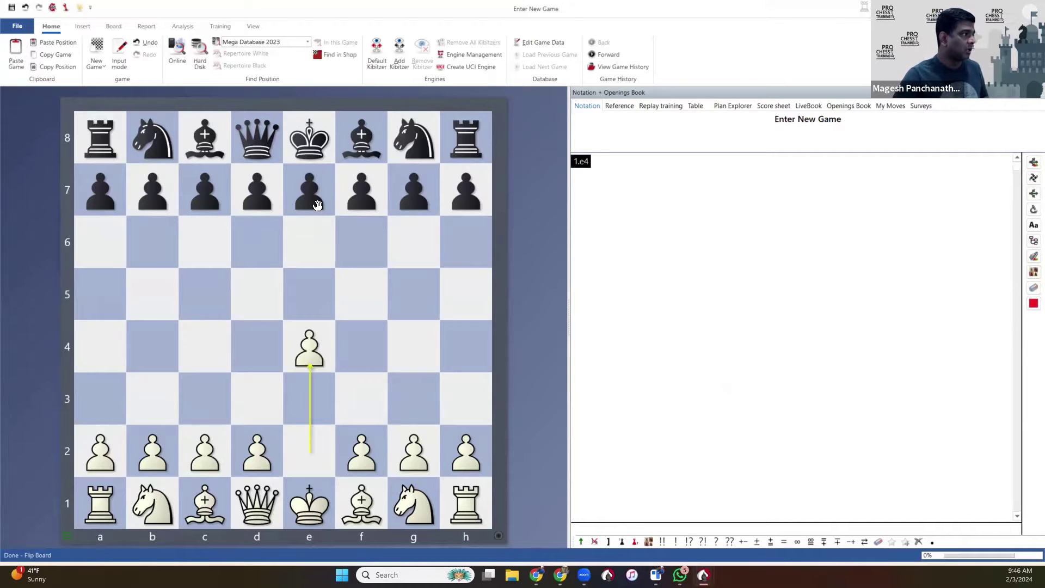
pyautogui.moveTo(315, 206); pyautogui.dragTo(313, 296)
pyautogui.moveTo(367, 461); pyautogui.dragTo(364, 346)
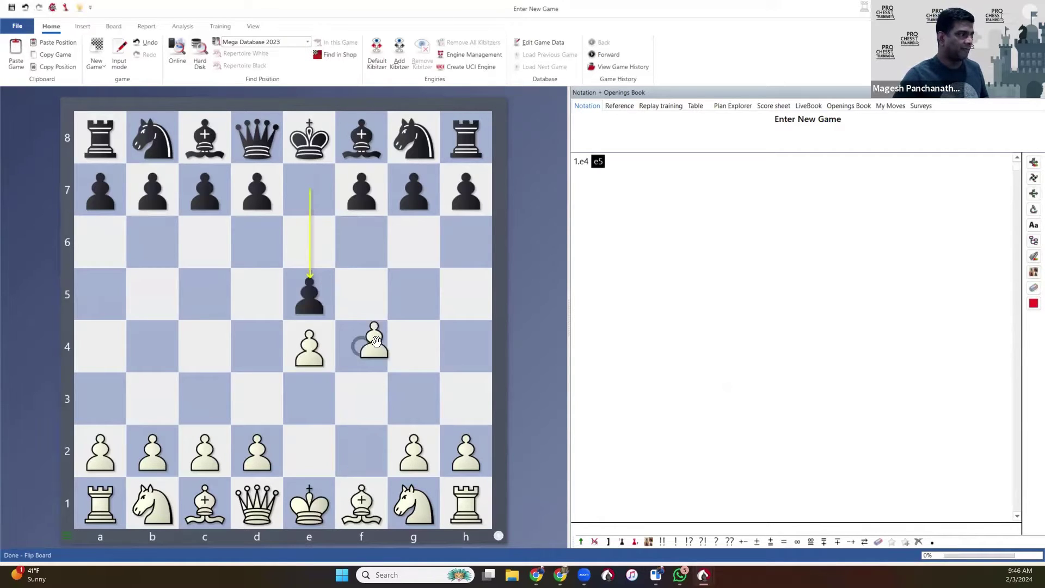
pyautogui.moveTo(309, 297); pyautogui.dragTo(362, 348)
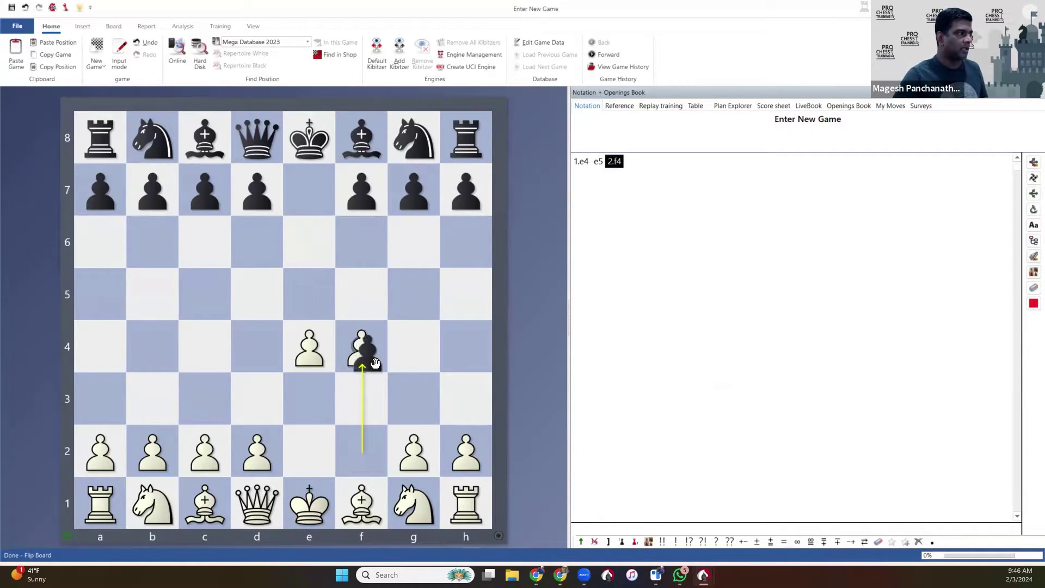
pyautogui.click(621, 105)
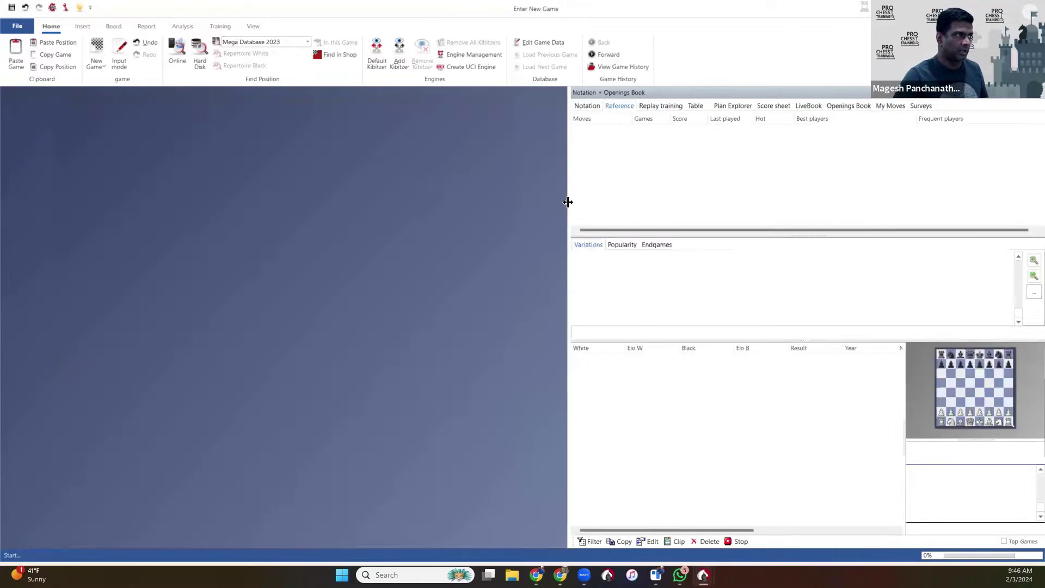
pyautogui.moveTo(567, 202); pyautogui.dragTo(471, 206)
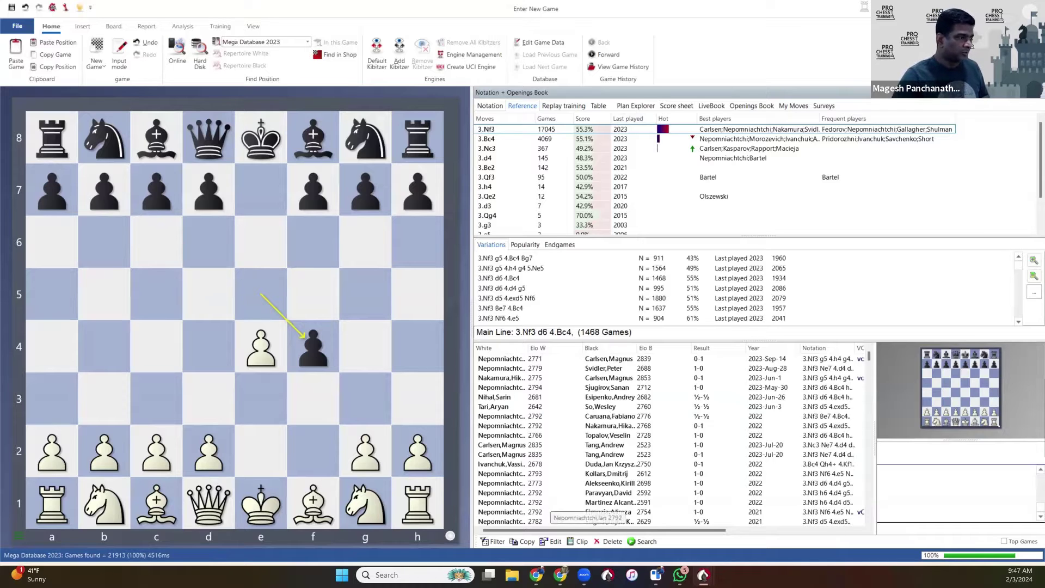
# Return to the Chrome window holding the Lichess analysis board and its Masters explorer.
pyautogui.moveTo(560, 574)
pyautogui.click(581, 539)
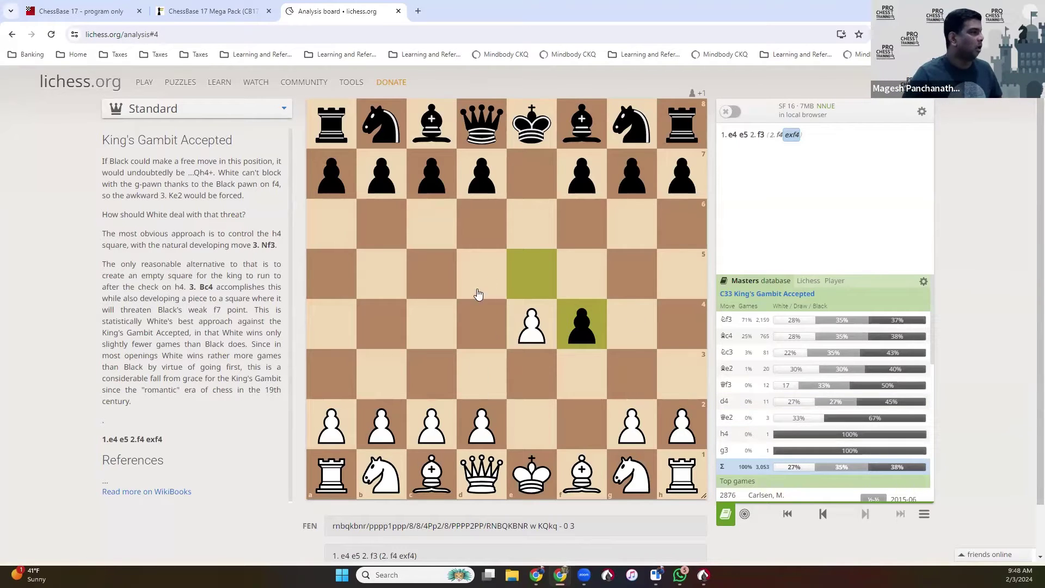
# Leave the Lichess King's Gambit Accepted board and bring the ChessBase Enter New Game window forward.
pyautogui.moveTo(746, 336)
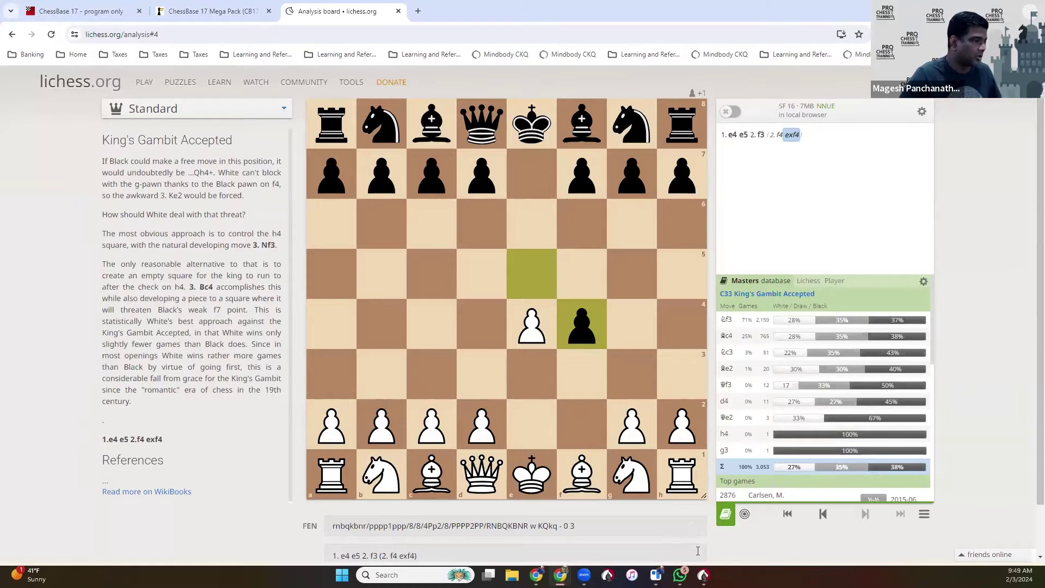
pyautogui.moveTo(702, 575)
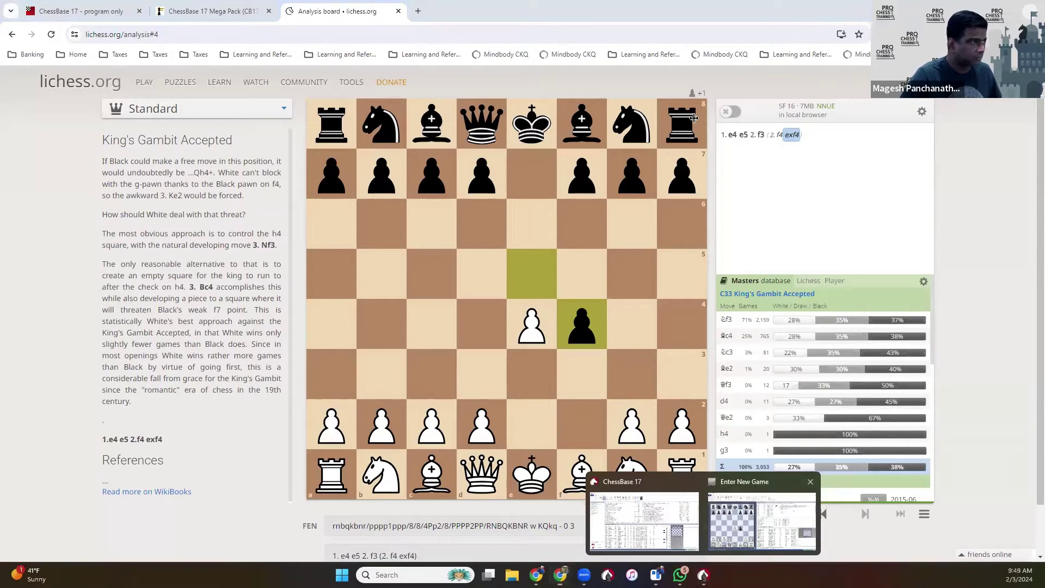
pyautogui.click(761, 521)
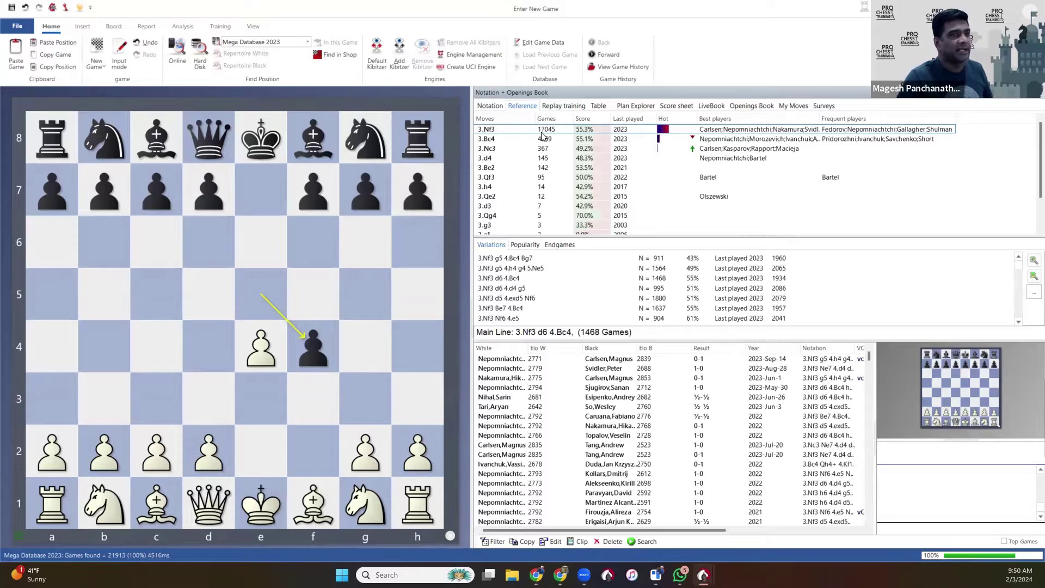
pyautogui.click(490, 106)
pyautogui.click(374, 64)
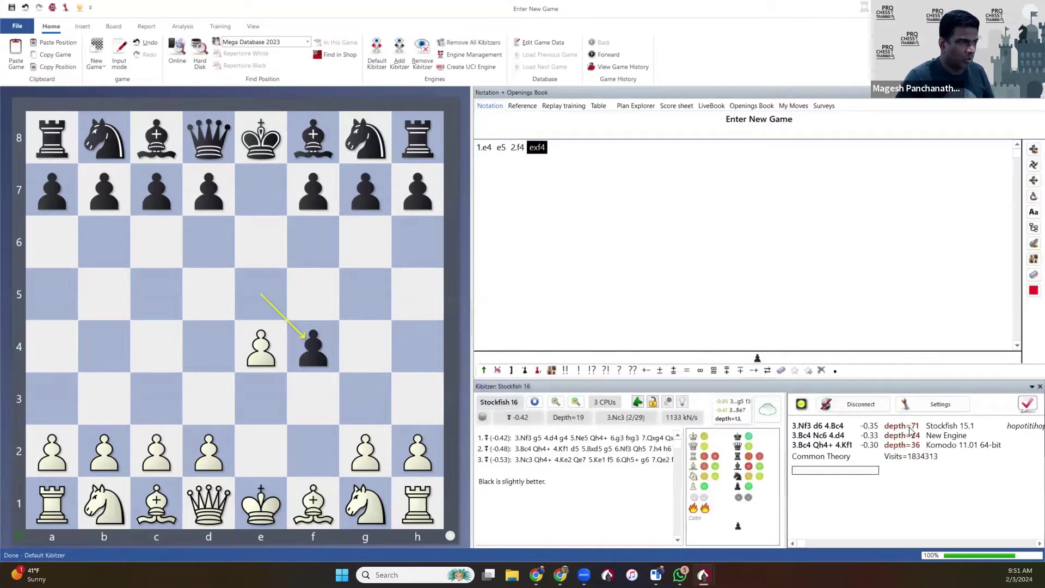
pyautogui.click(863, 404)
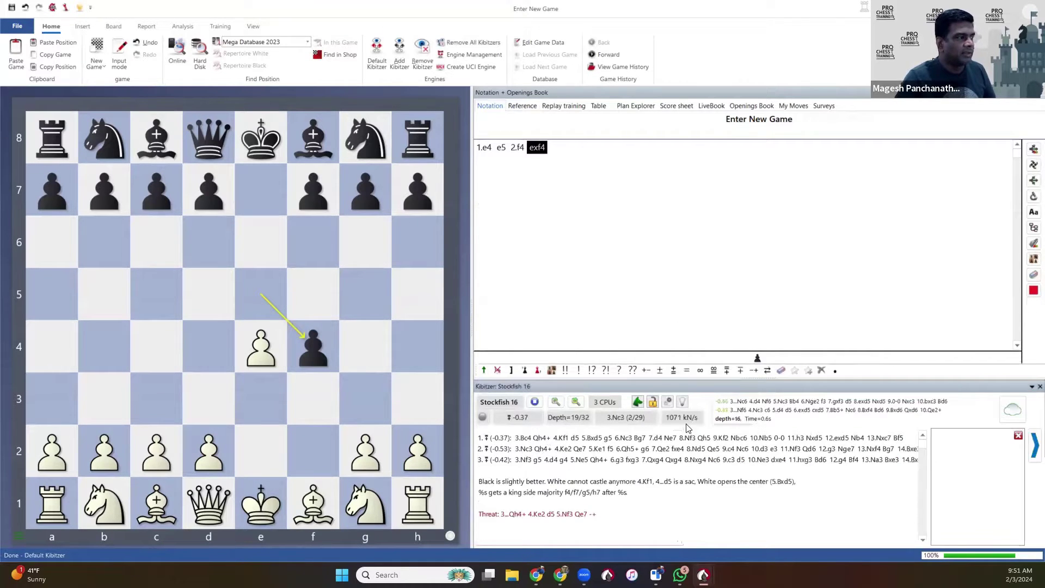
pyautogui.click(504, 450)
pyautogui.click(505, 461)
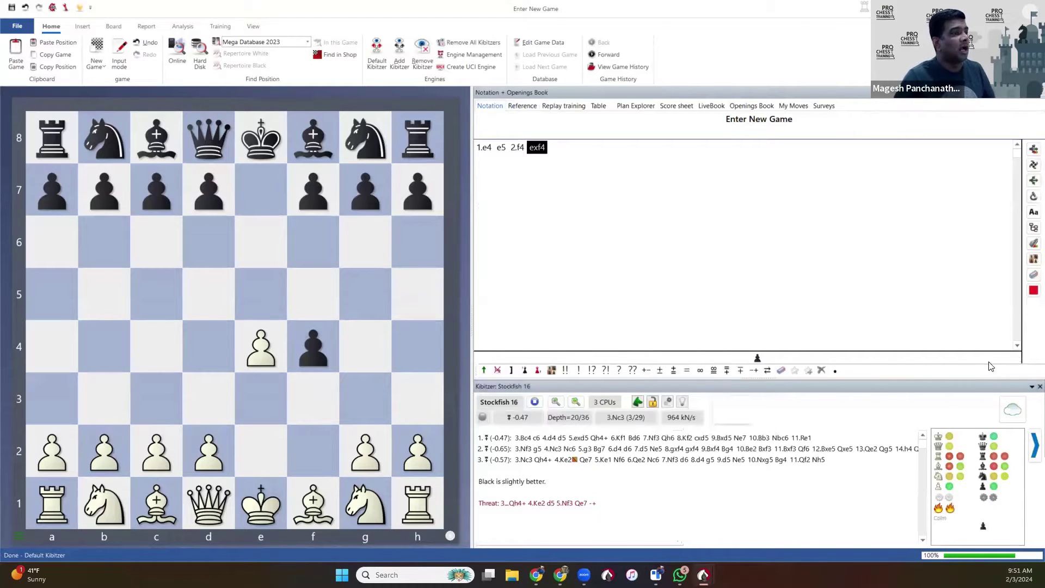
pyautogui.click(1039, 386)
pyautogui.click(523, 105)
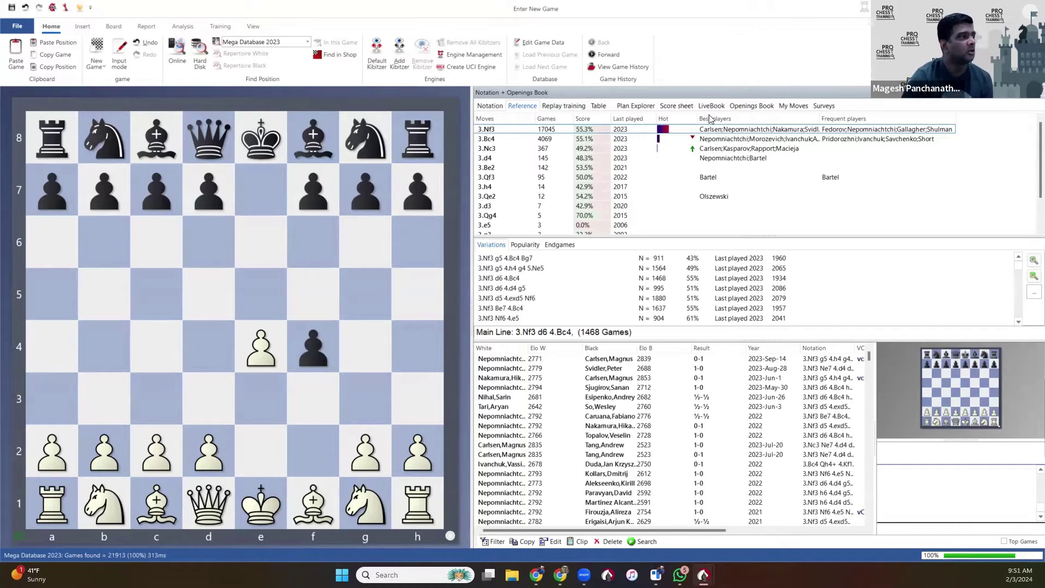
# Play 3.Nf3 from the Reference list, revealing Black's replies led by 3...g5 (4,249 games).
pyautogui.click(672, 133)
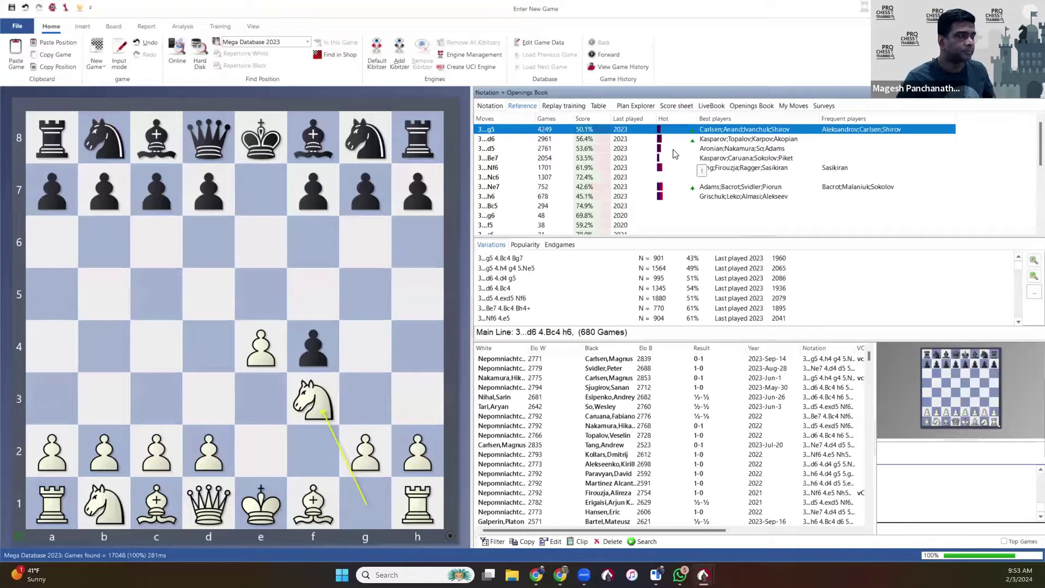
# Play 3...g5, 4.h4, 4...g4 and 5.Ne5 from the Reference move statistics.
pyautogui.click(569, 129)
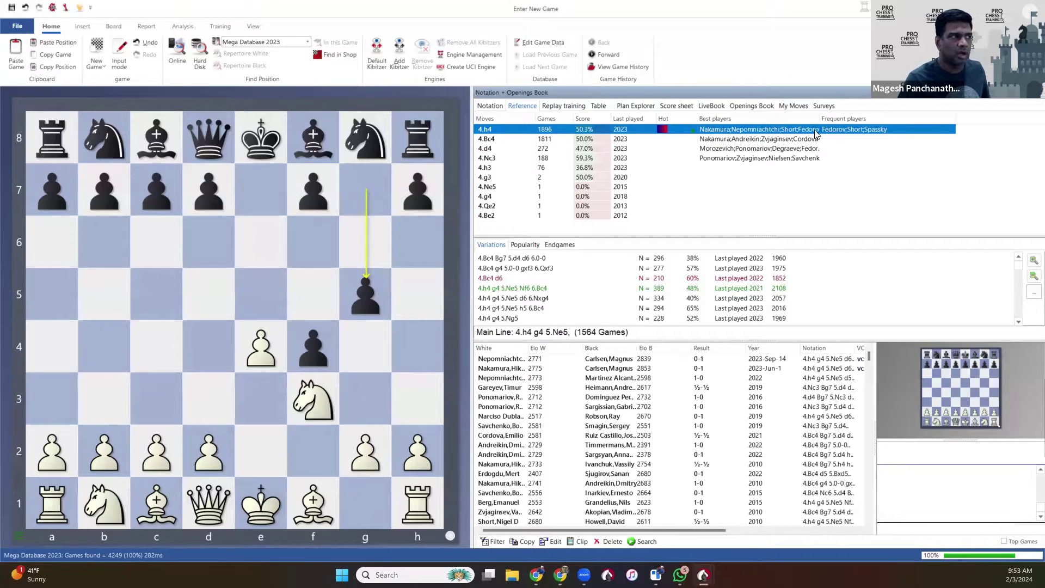
pyautogui.doubleClick(551, 134)
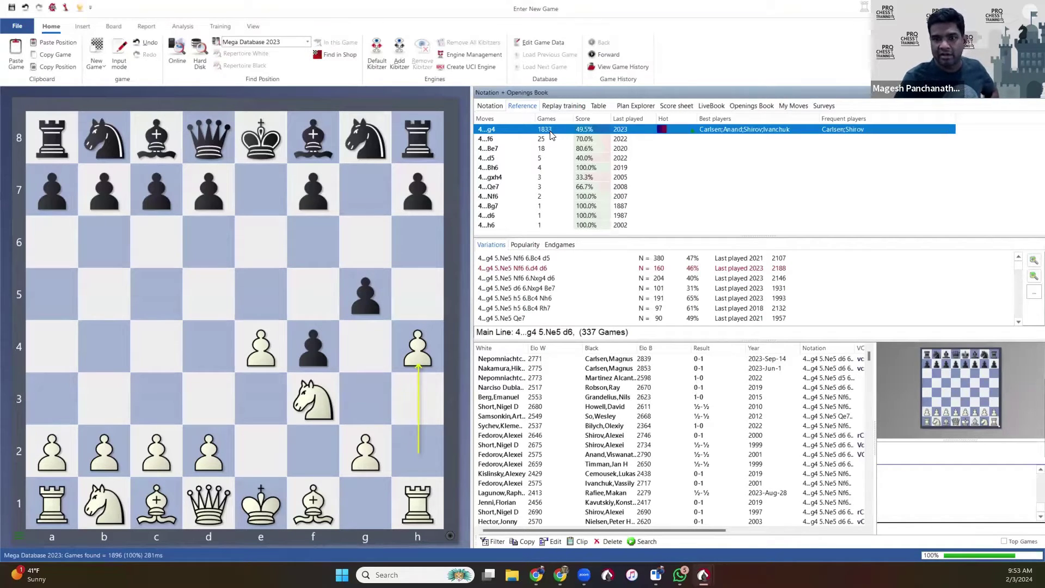
pyautogui.doubleClick(551, 132)
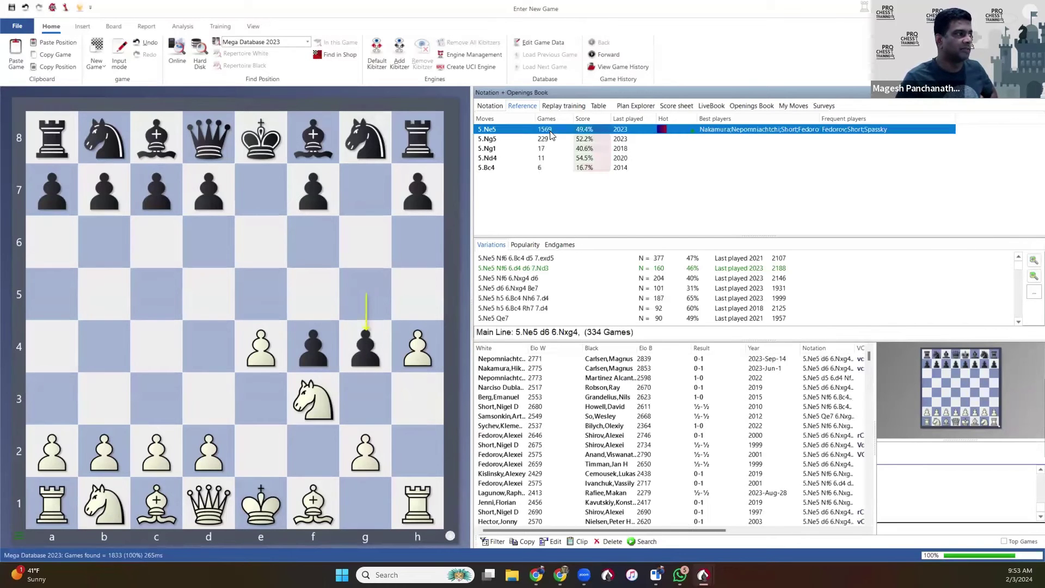
pyautogui.doubleClick(550, 132)
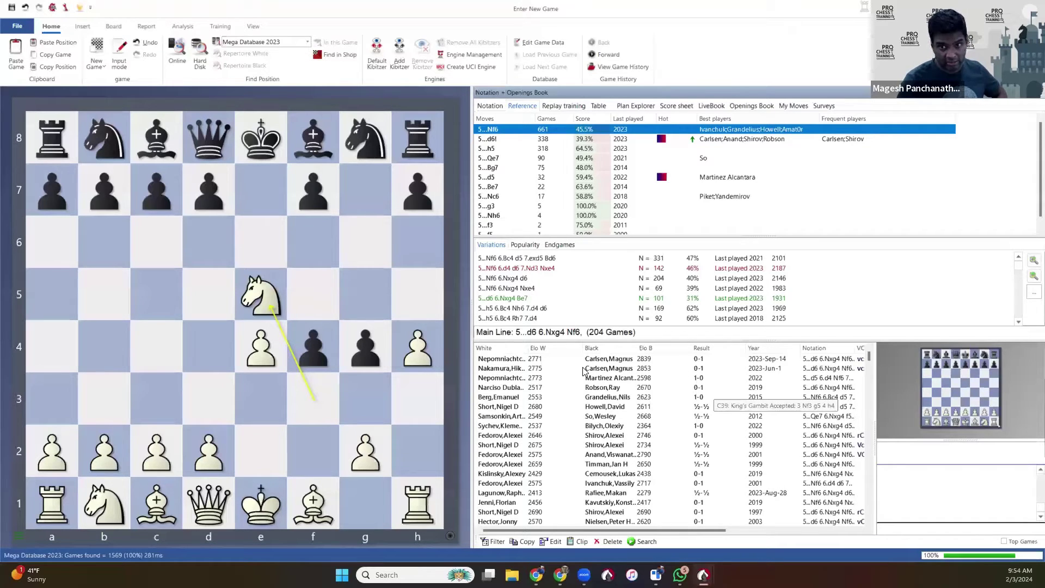
pyautogui.doubleClick(533, 359)
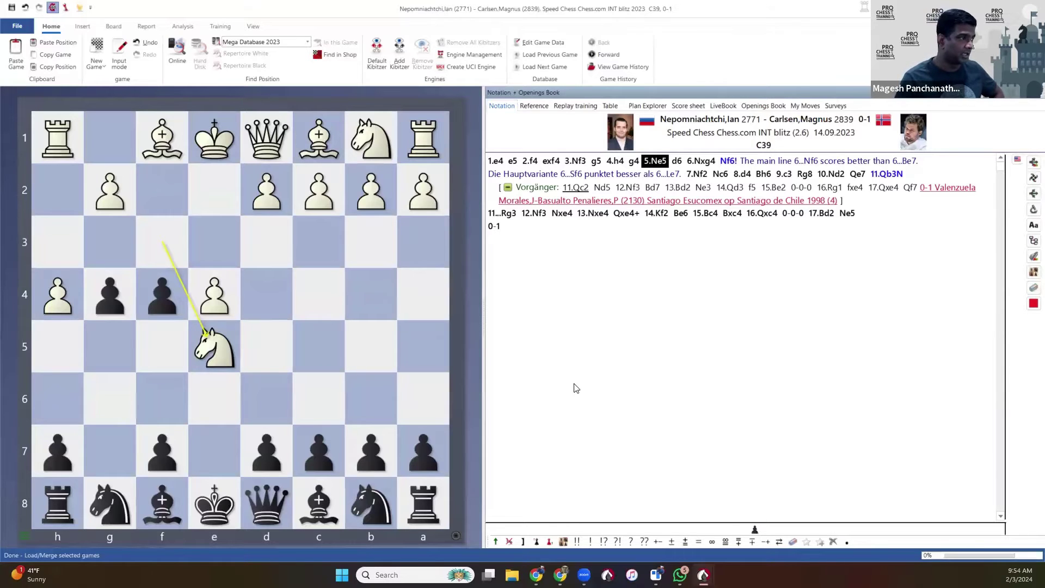
pyautogui.press('Escape')
pyautogui.doubleClick(611, 366)
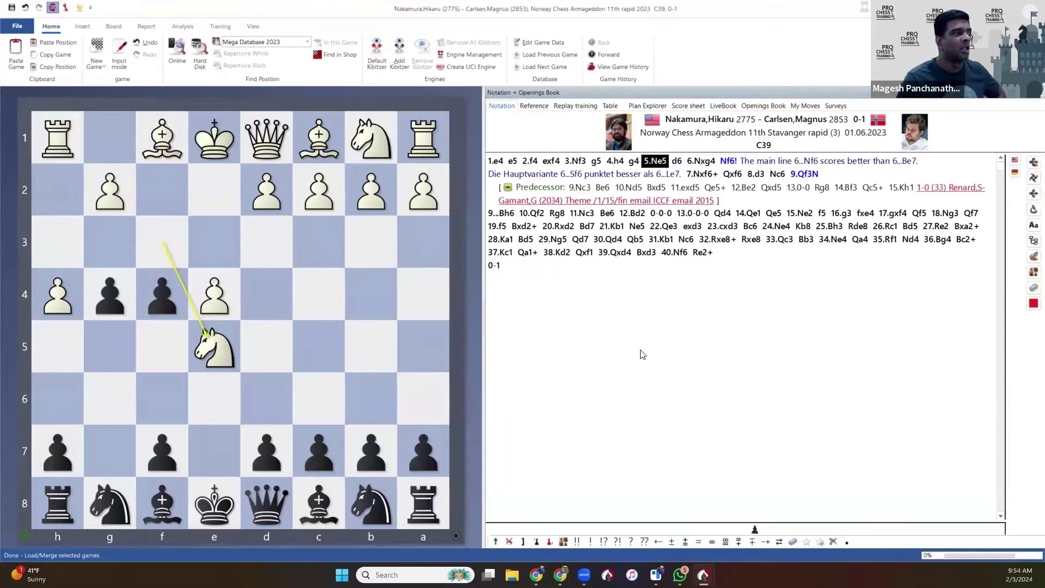
pyautogui.press('Escape')
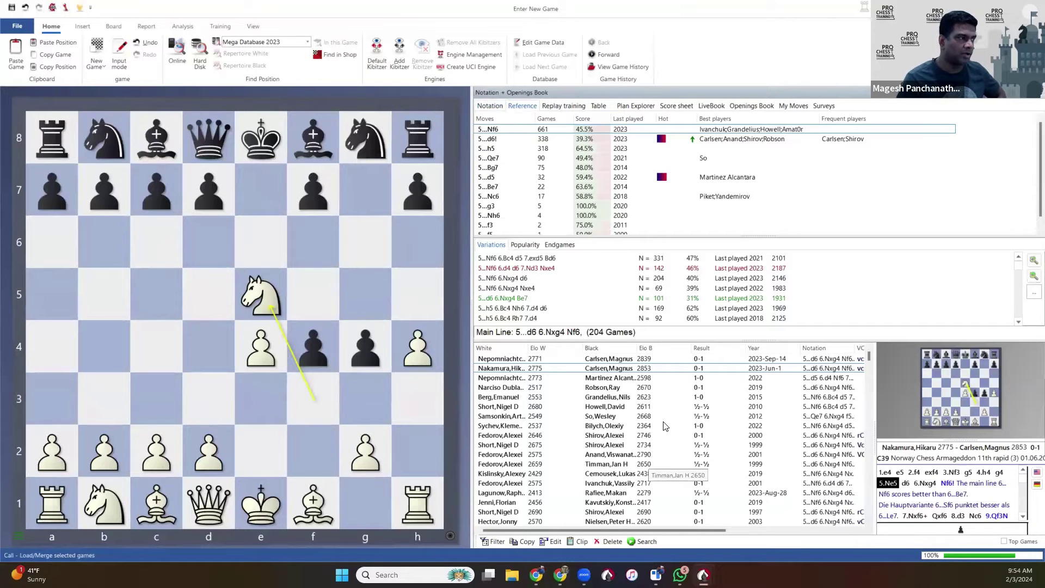
pyautogui.doubleClick(525, 377)
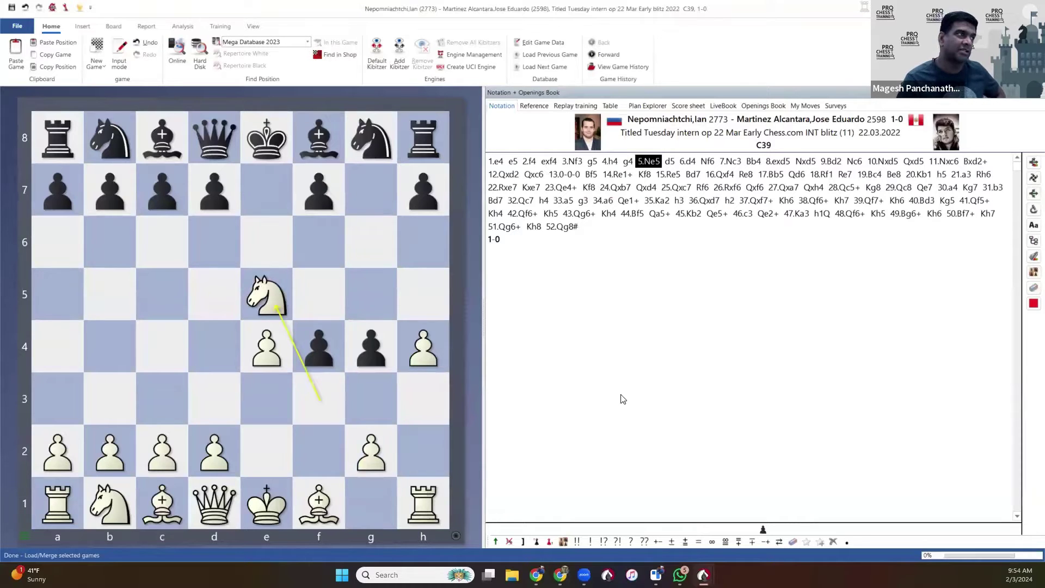
pyautogui.press('Escape')
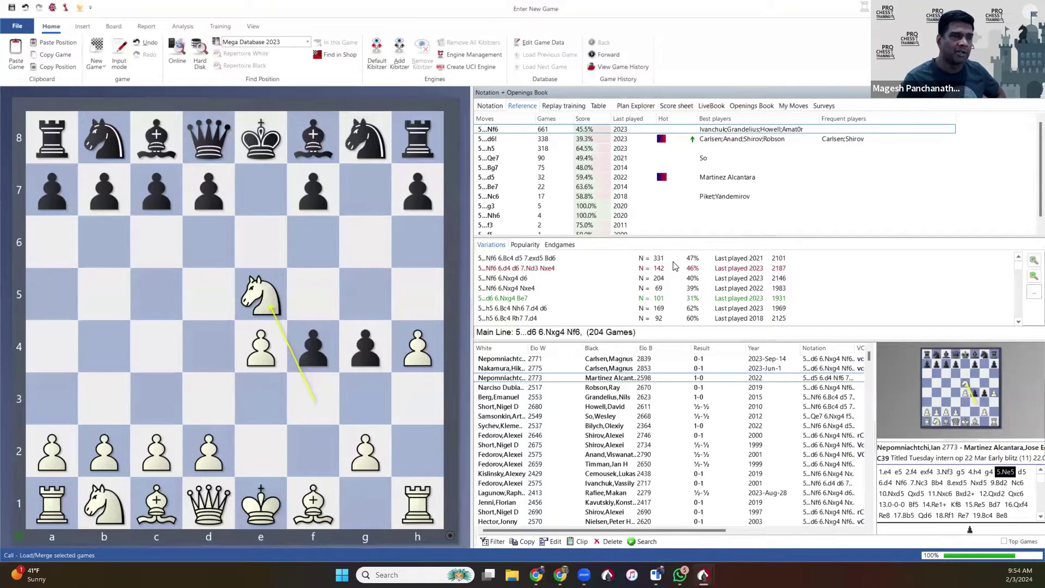
# Add 5...d6, 6.Nxg4, 6...Nf6, 7.Nf2 and 7...Nc6 from the Openings Book reference statistics.
pyautogui.doubleClick(556, 139)
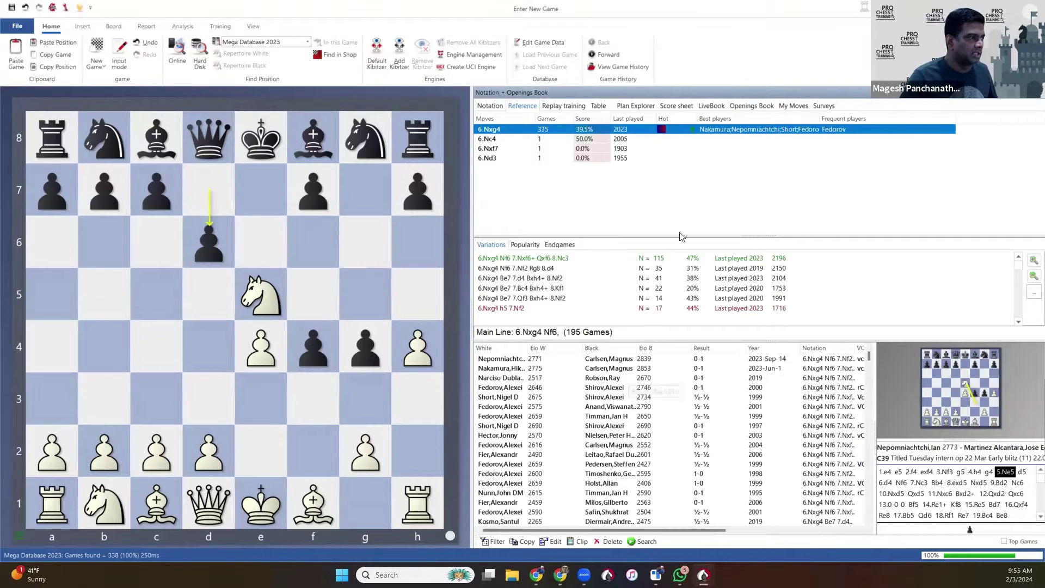
pyautogui.doubleClick(644, 130)
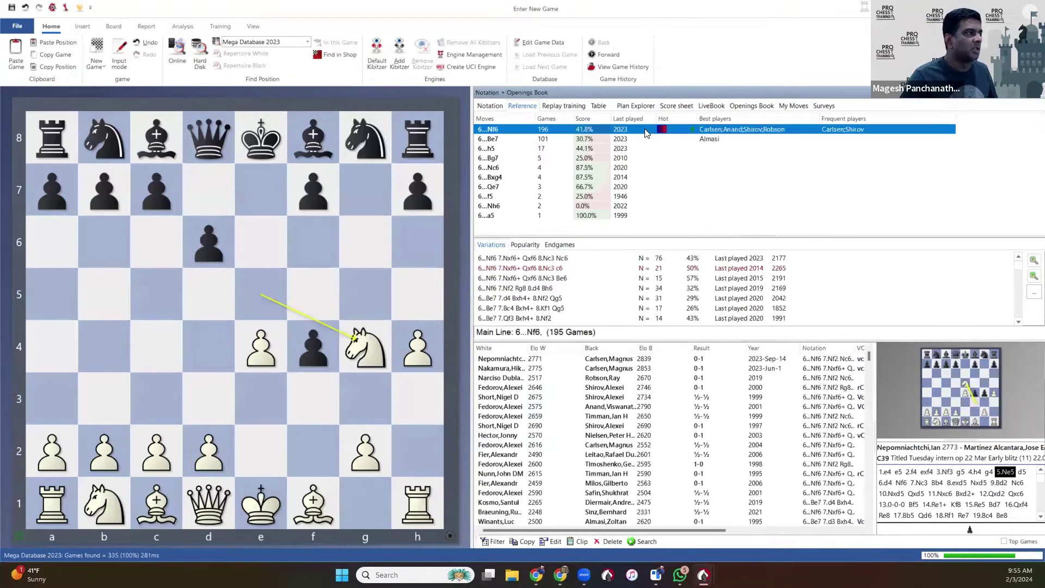
pyautogui.doubleClick(645, 131)
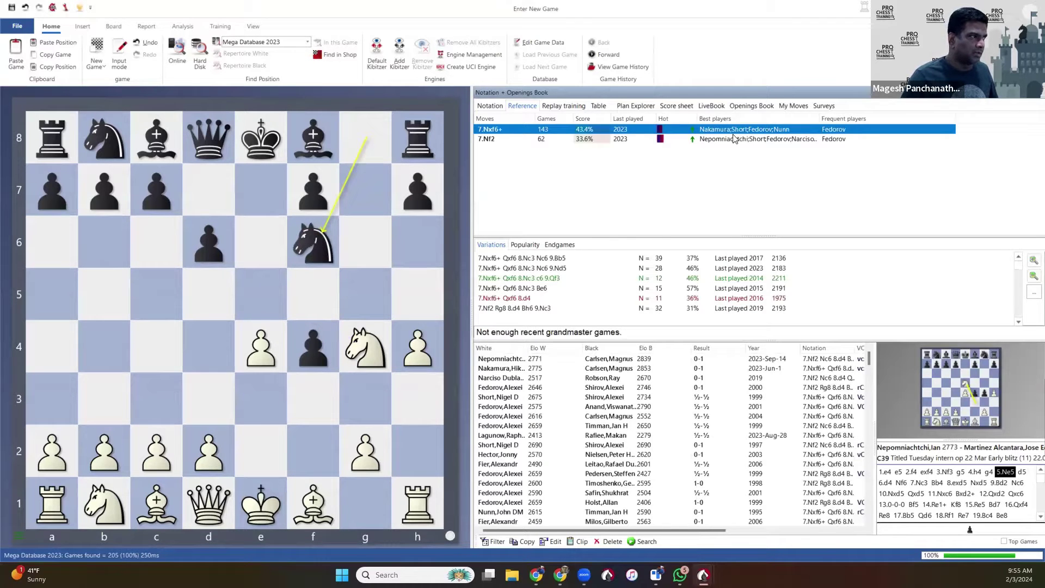
pyautogui.doubleClick(549, 141)
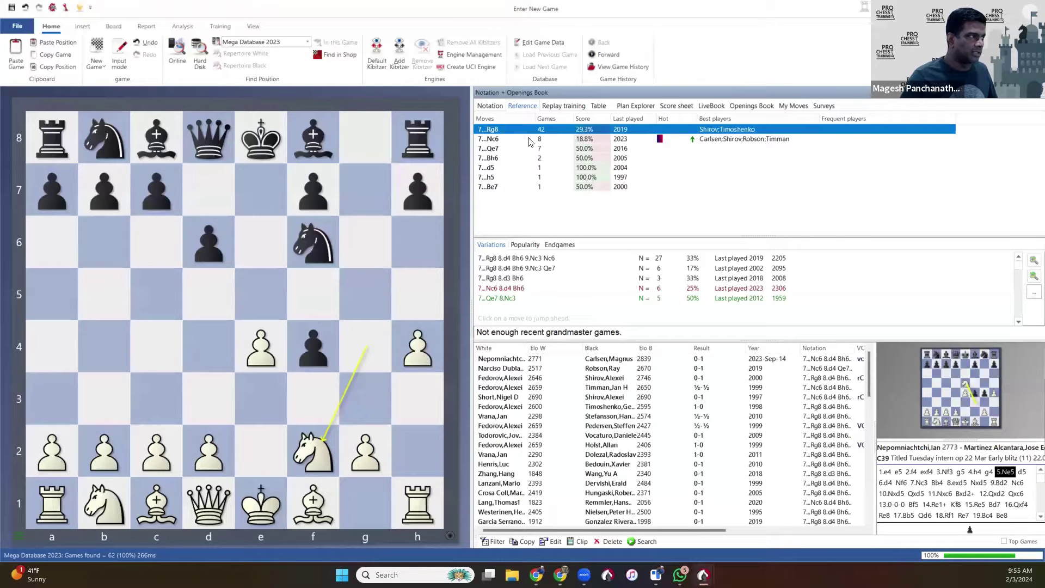
pyautogui.doubleClick(528, 140)
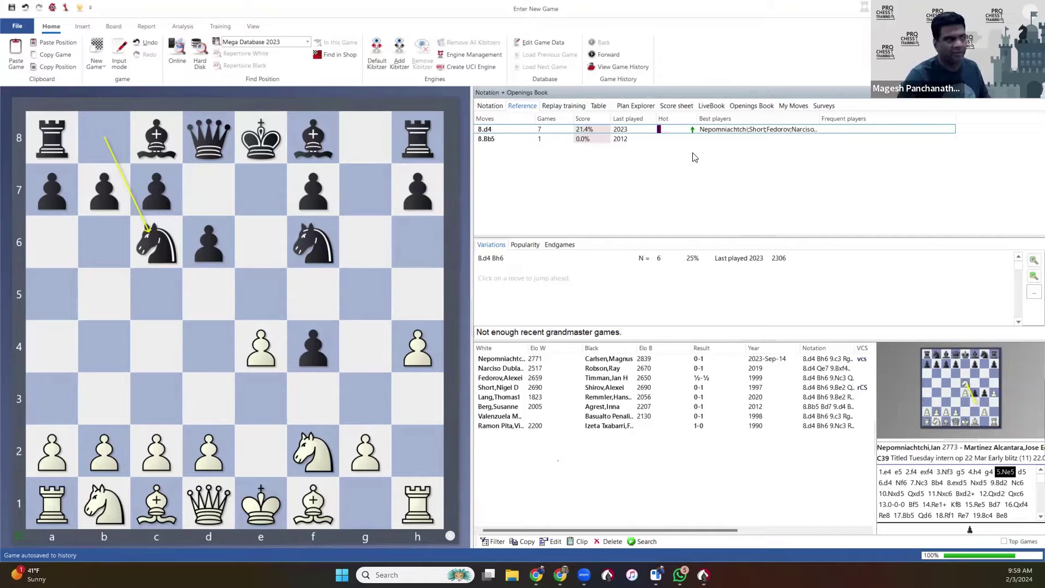
# Switch the pane to Notation to view the line from 1.e4 through 7...Nc6.
pyautogui.click(486, 106)
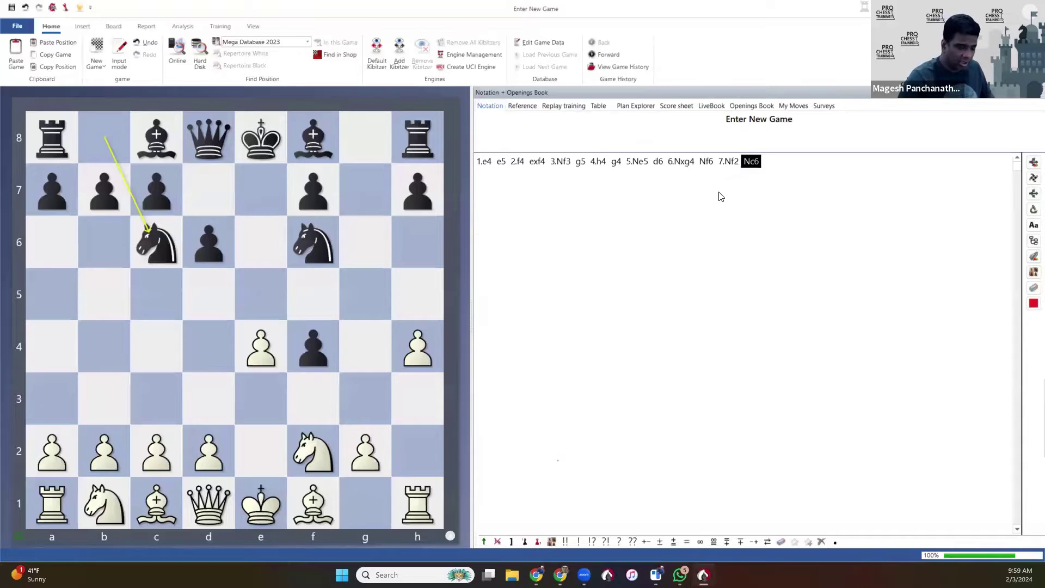
# Look up the current position in the online database and enlarge its games list.
pyautogui.press('o')
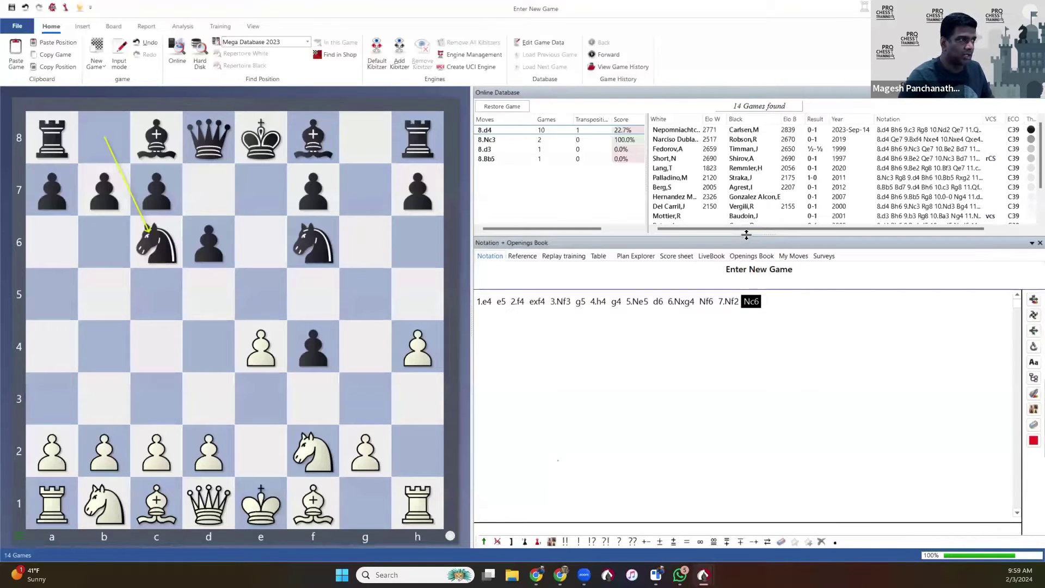
pyautogui.moveTo(746, 235); pyautogui.dragTo(740, 271)
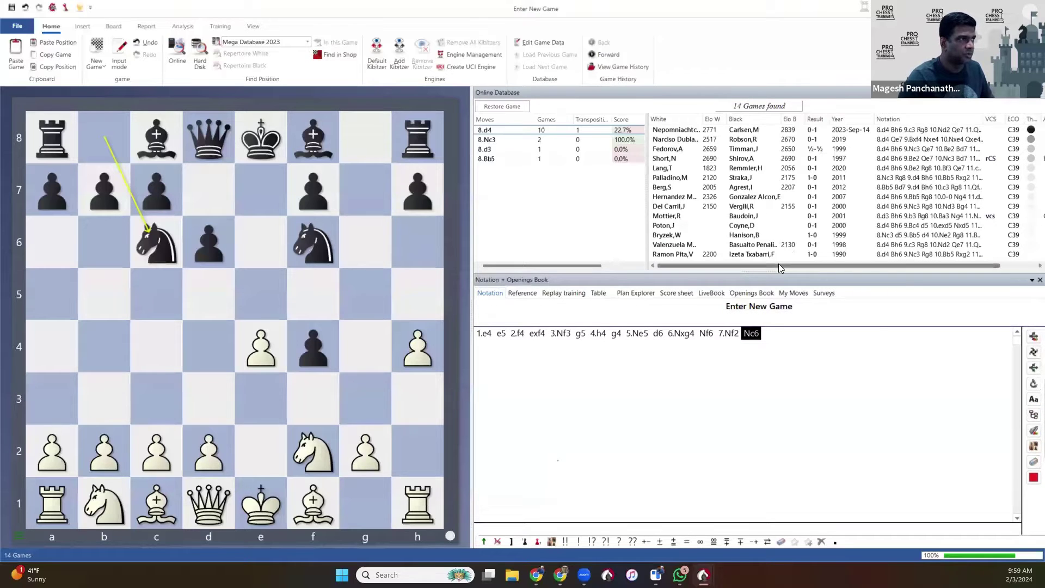
pyautogui.moveTo(759, 274); pyautogui.dragTo(759, 316)
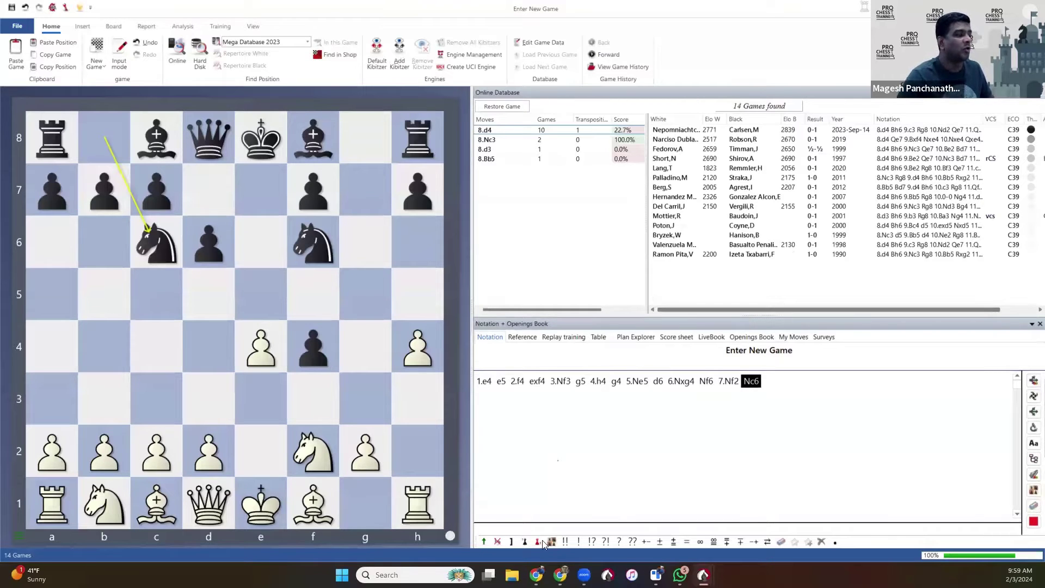
# Bring Chrome forward and show the ChessBase 17 program-only shop page priced at €189.90.
pyautogui.moveTo(560, 575)
pyautogui.click(575, 552)
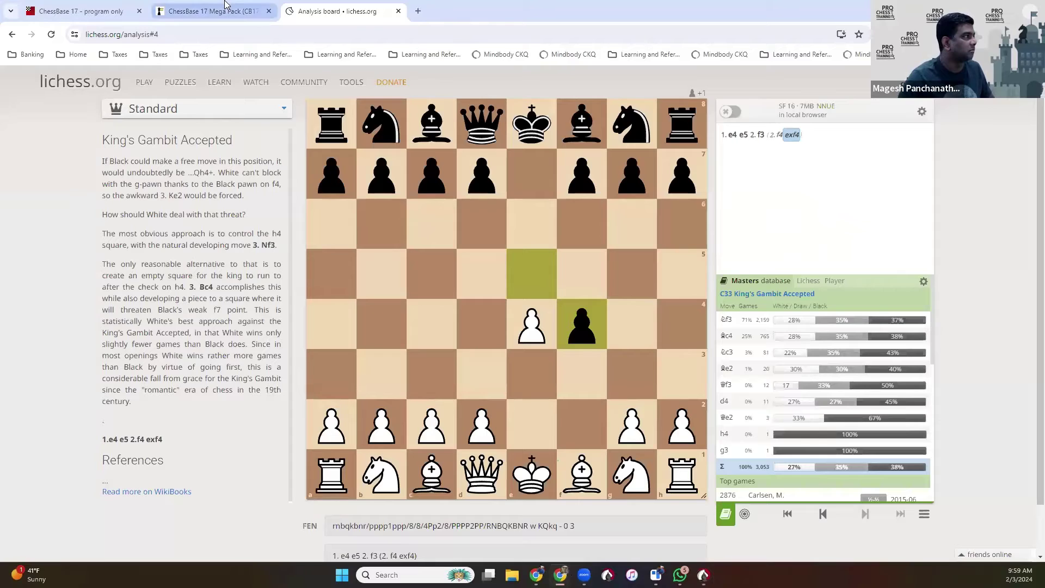
pyautogui.click(212, 11)
pyautogui.click(83, 11)
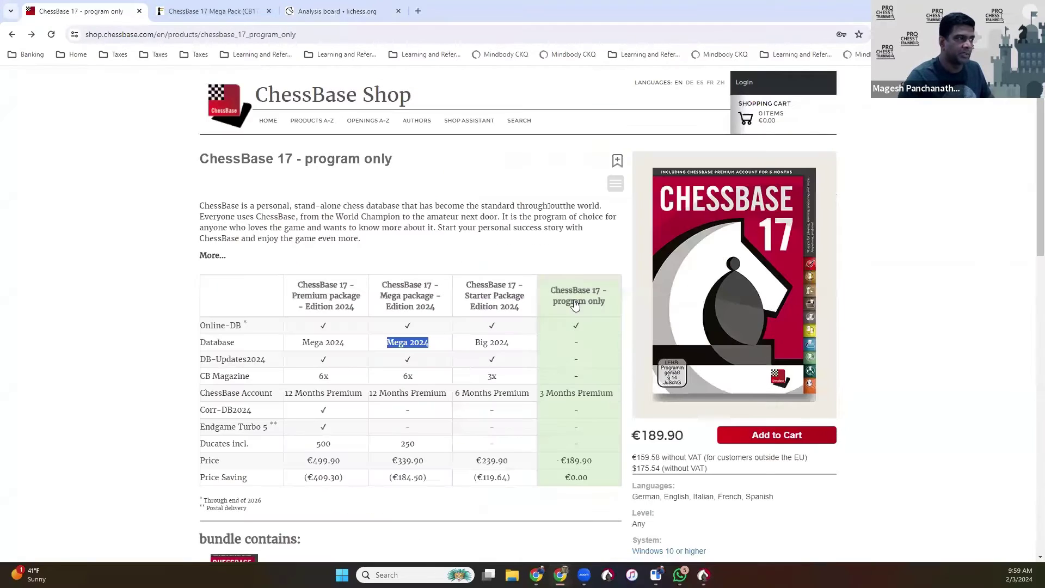
pyautogui.click(571, 301)
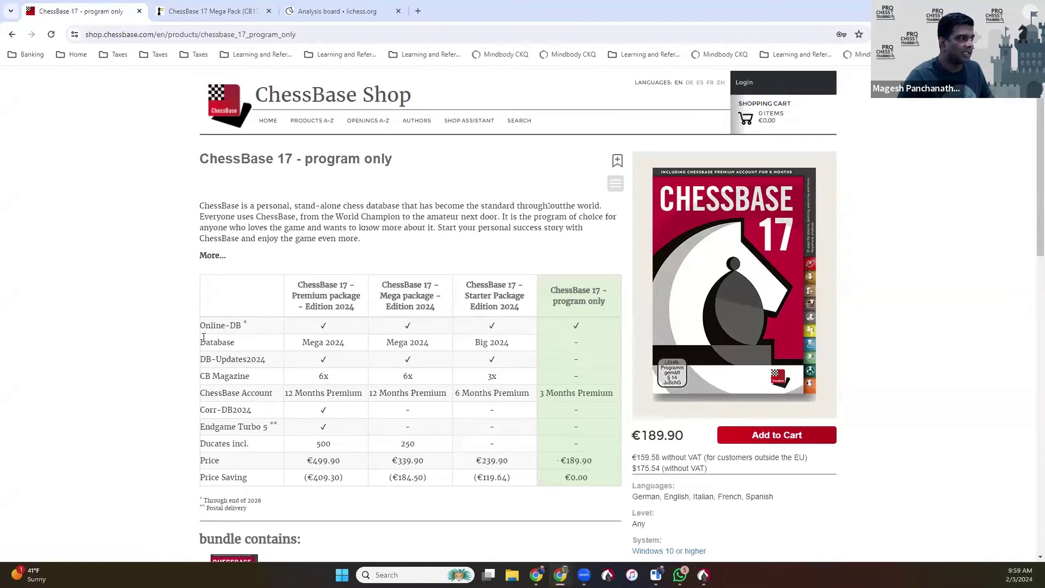
# Return to the ChessBase game window and browse the insertion, annotation and training ribbon commands.
pyautogui.moveTo(703, 575)
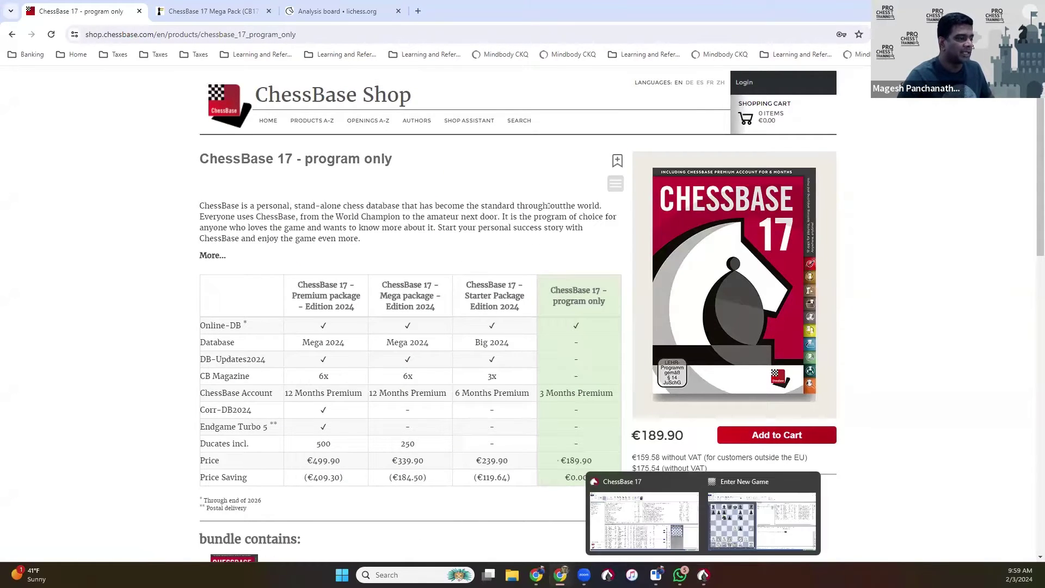
pyautogui.click(761, 521)
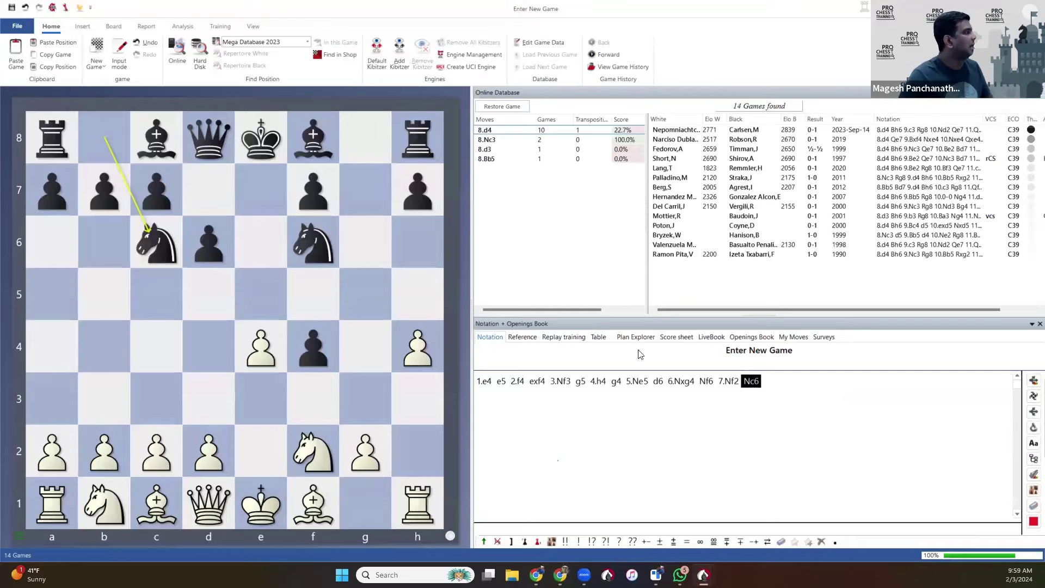
pyautogui.click(113, 26)
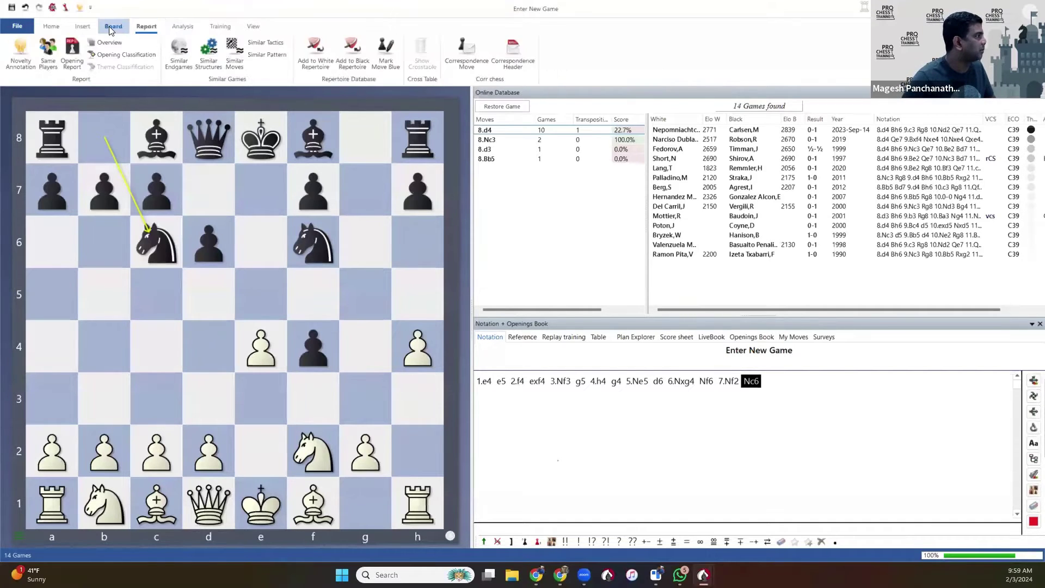
pyautogui.click(78, 24)
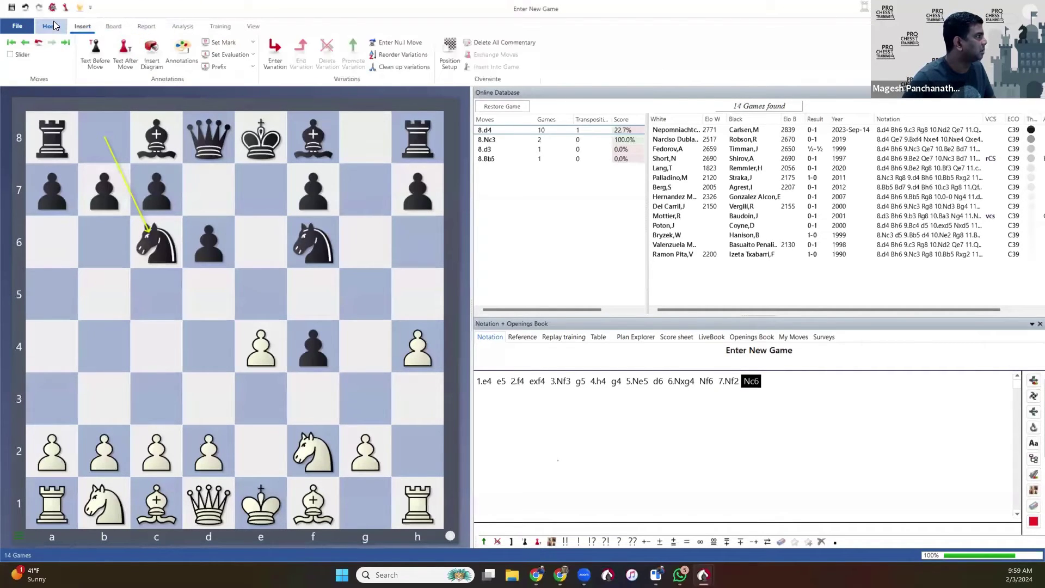
pyautogui.click(54, 23)
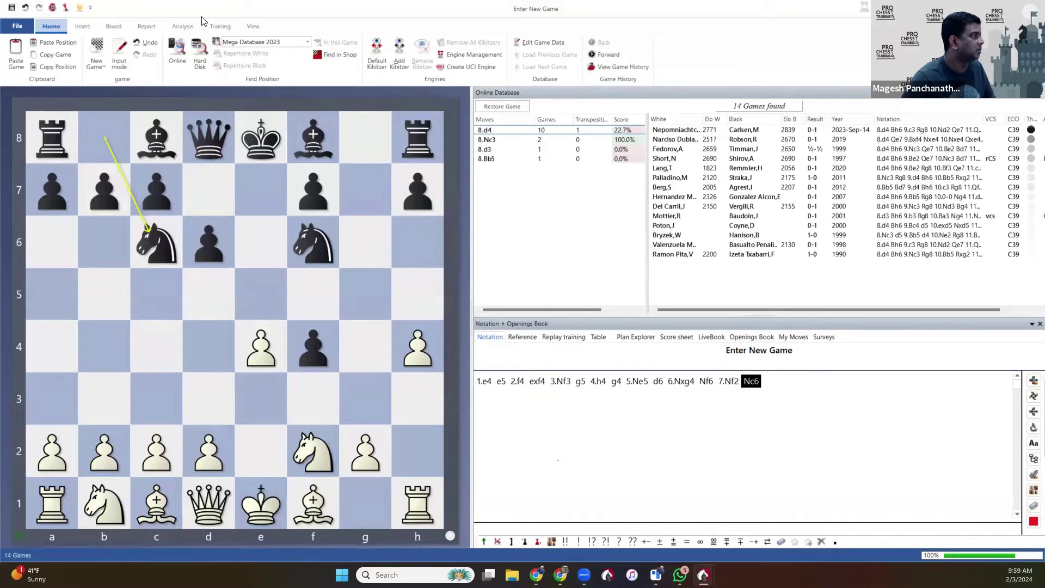
pyautogui.click(214, 30)
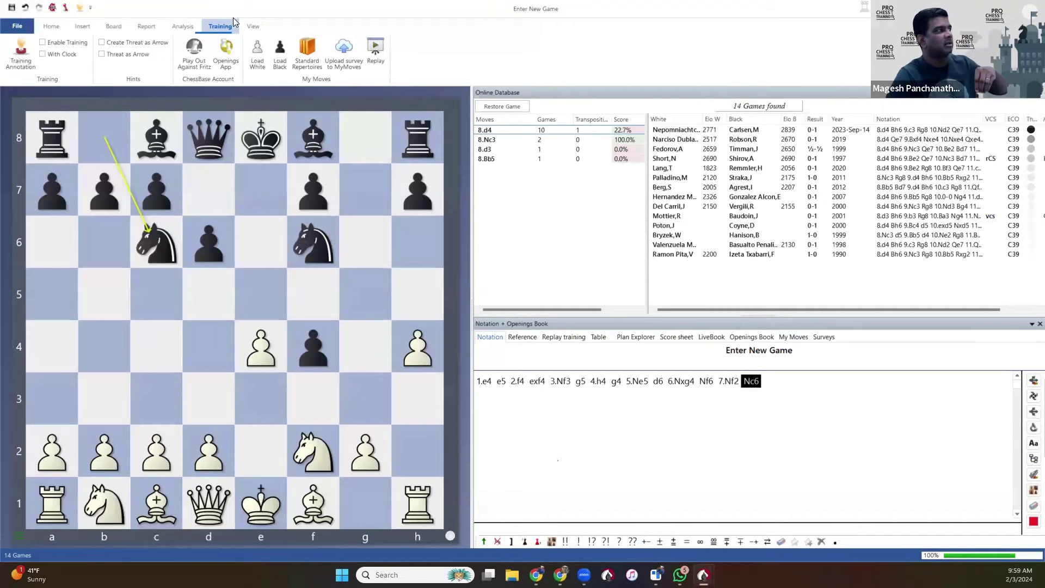
pyautogui.click(50, 27)
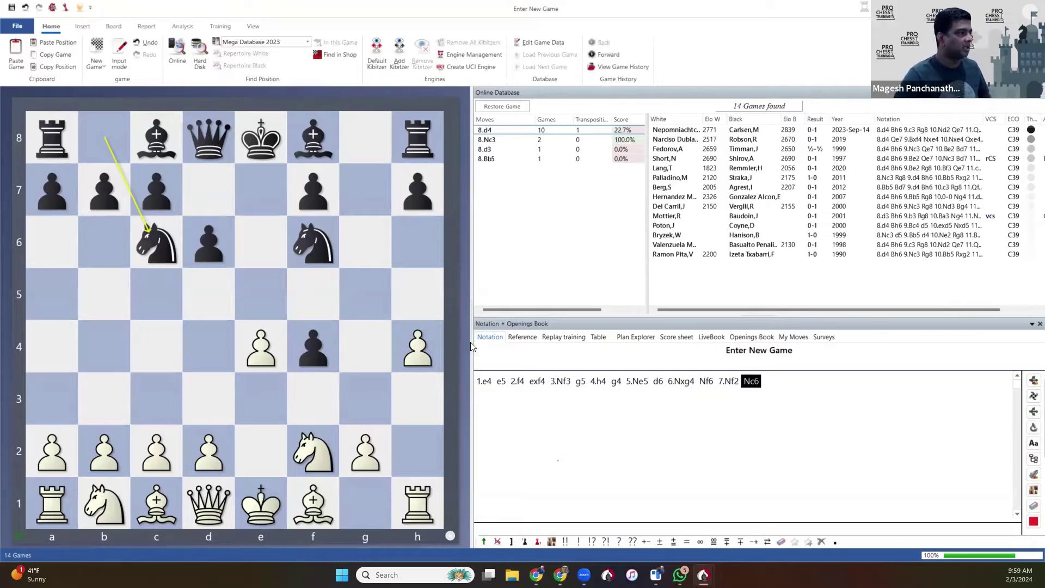
# Close the notation and online database panes, then turn the Notation pane back on.
pyautogui.click(1031, 324)
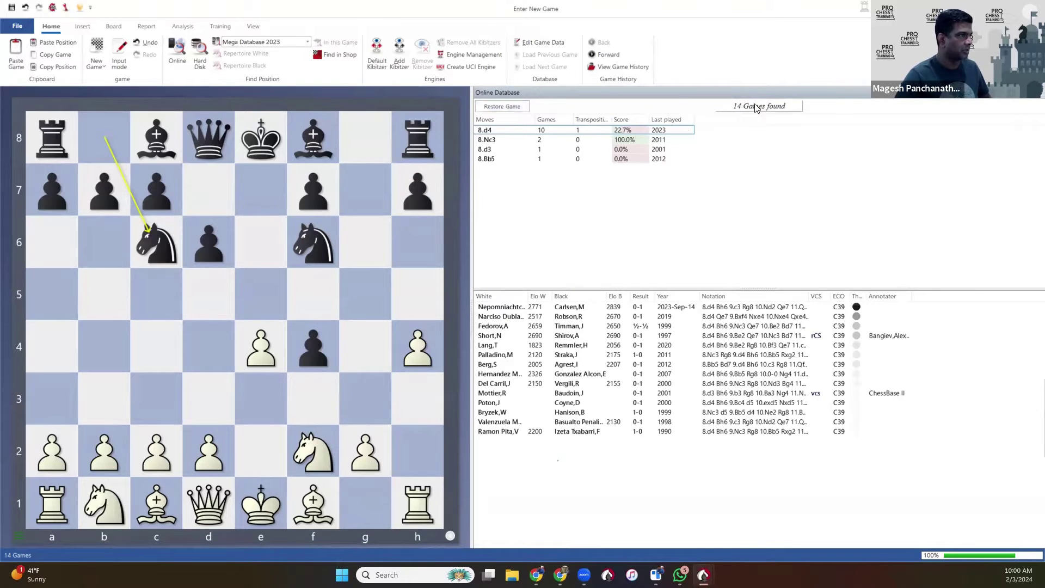
pyautogui.click(1039, 93)
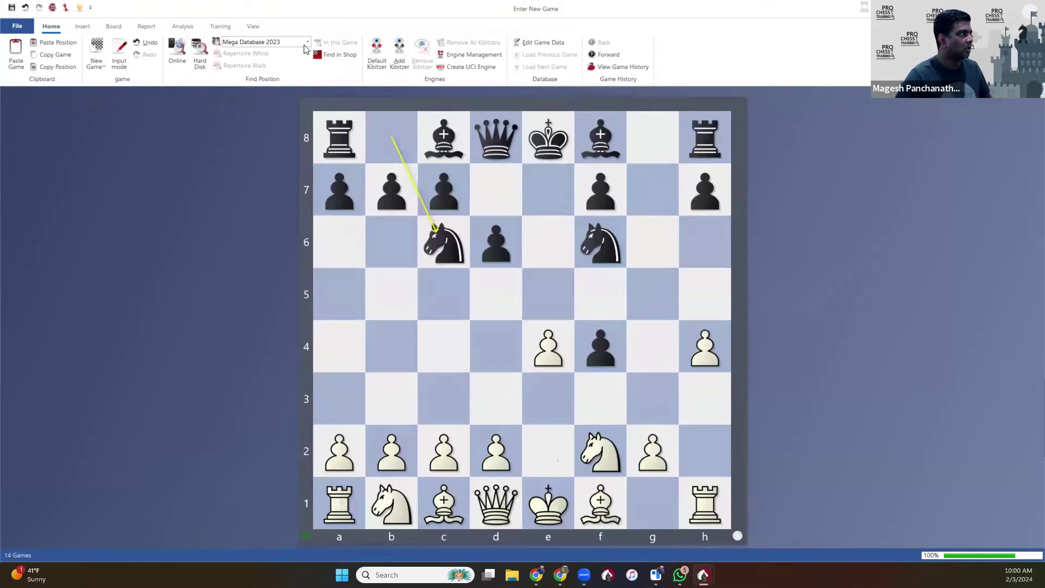
pyautogui.click(248, 30)
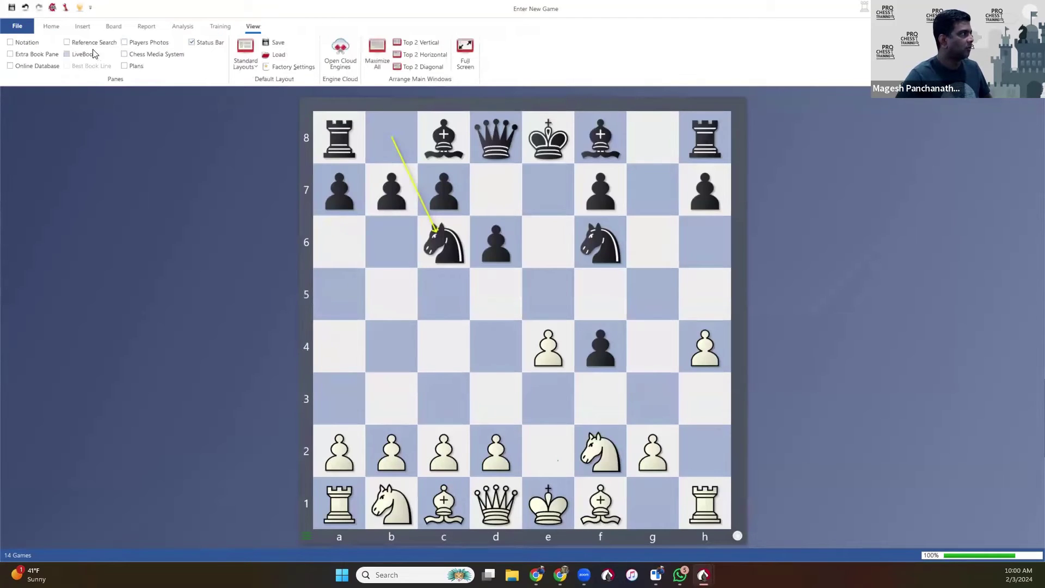
pyautogui.click(24, 42)
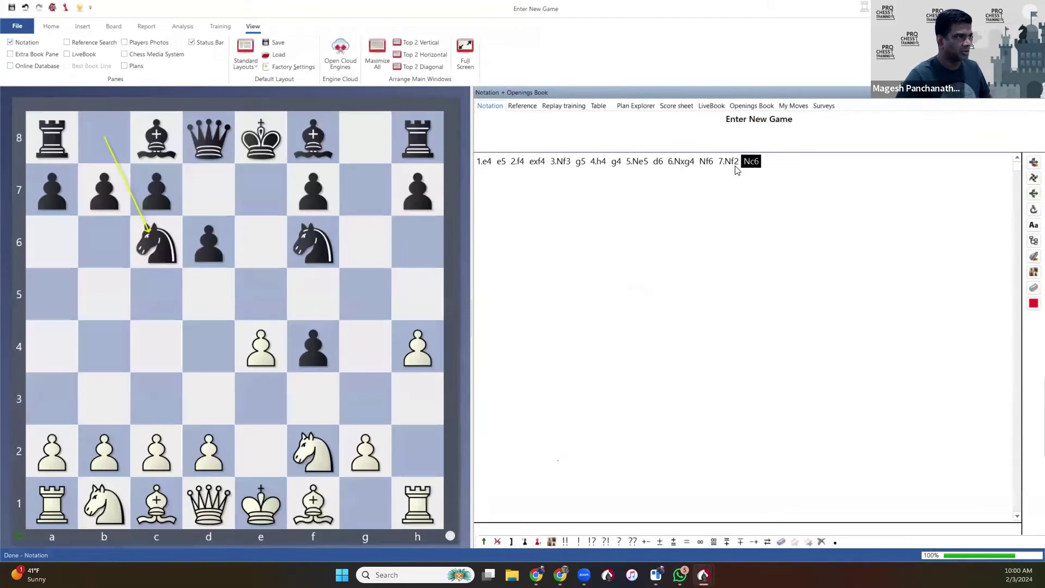
pyautogui.click(48, 26)
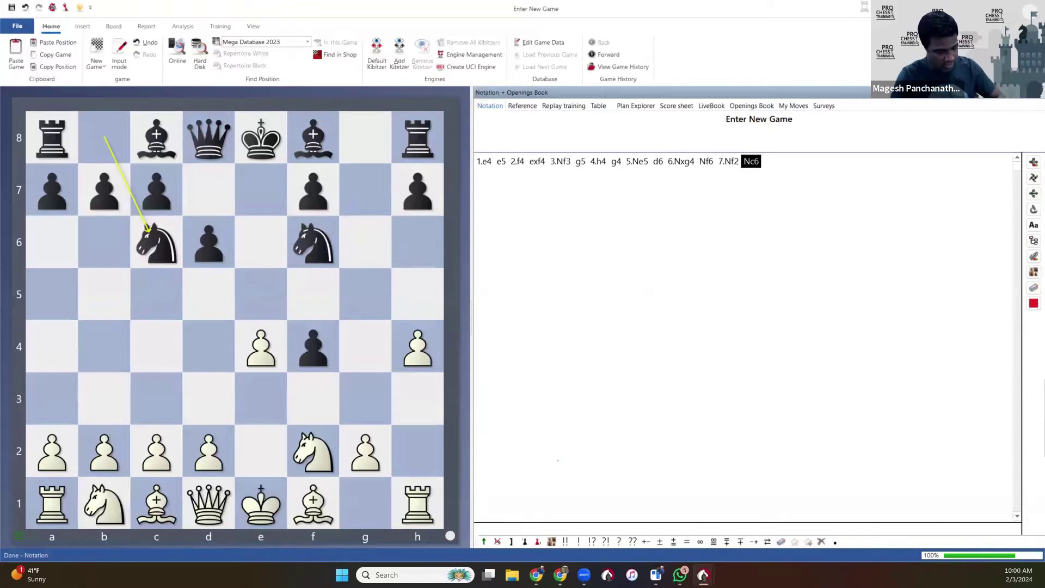
# Start a comment after 7...Nc6, cancel it, and reopen the online database games with Ctrl+O.
pyautogui.hotkey('ctrl', 'a')
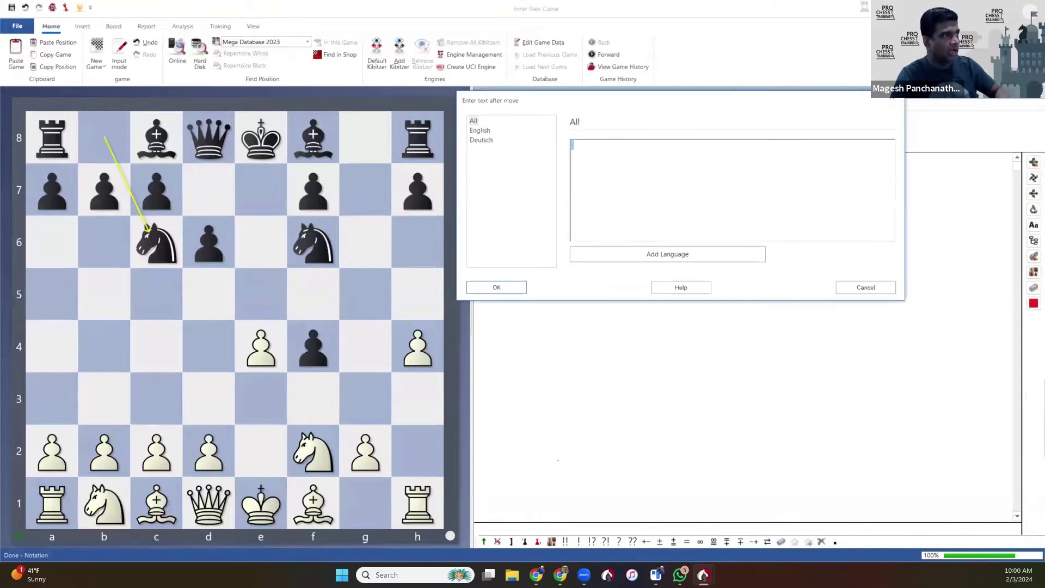
pyautogui.click(868, 287)
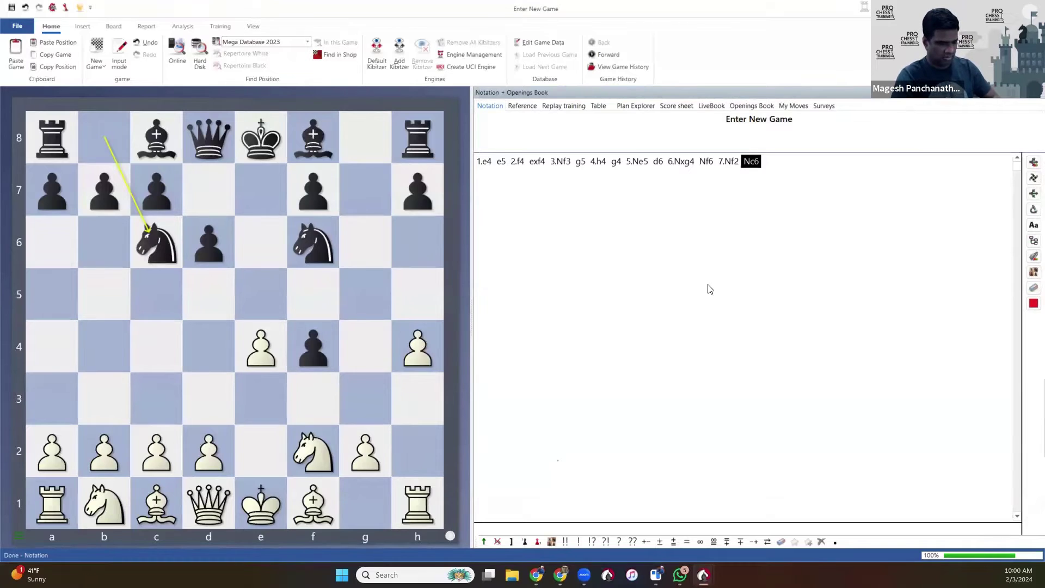
pyautogui.hotkey('ctrl', 'o')
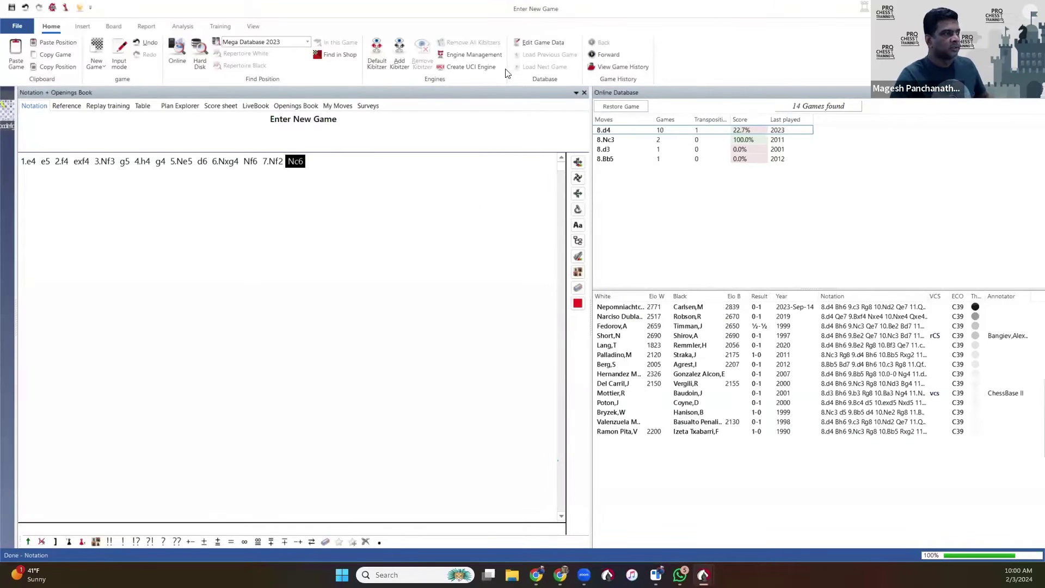
# Resize the notation pane and board so the Online Database's 14 games, led by 8.d4, fit alongside.
pyautogui.moveTo(13, 232); pyautogui.dragTo(453, 258)
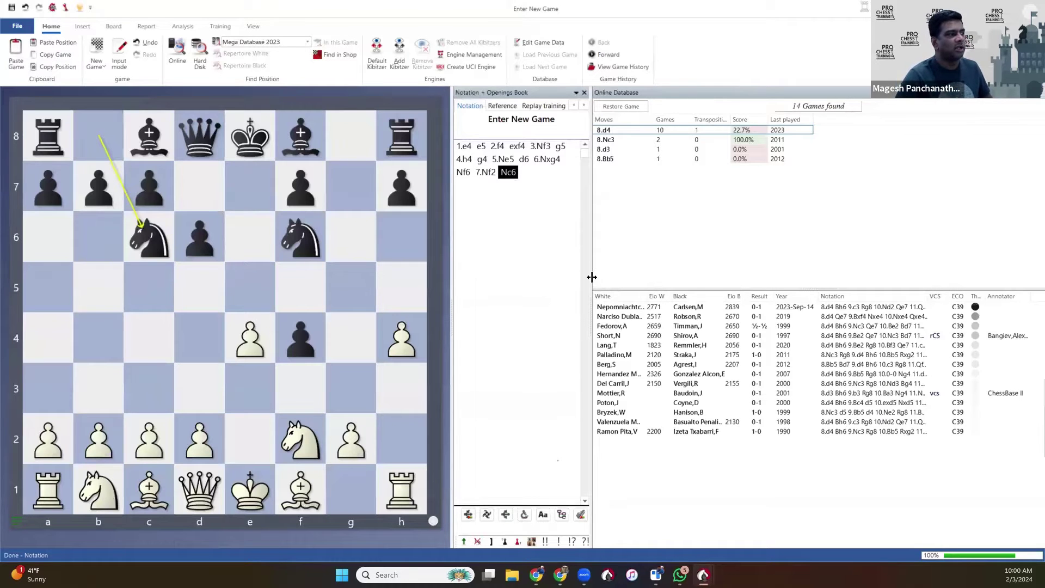
pyautogui.moveTo(592, 277); pyautogui.dragTo(723, 282)
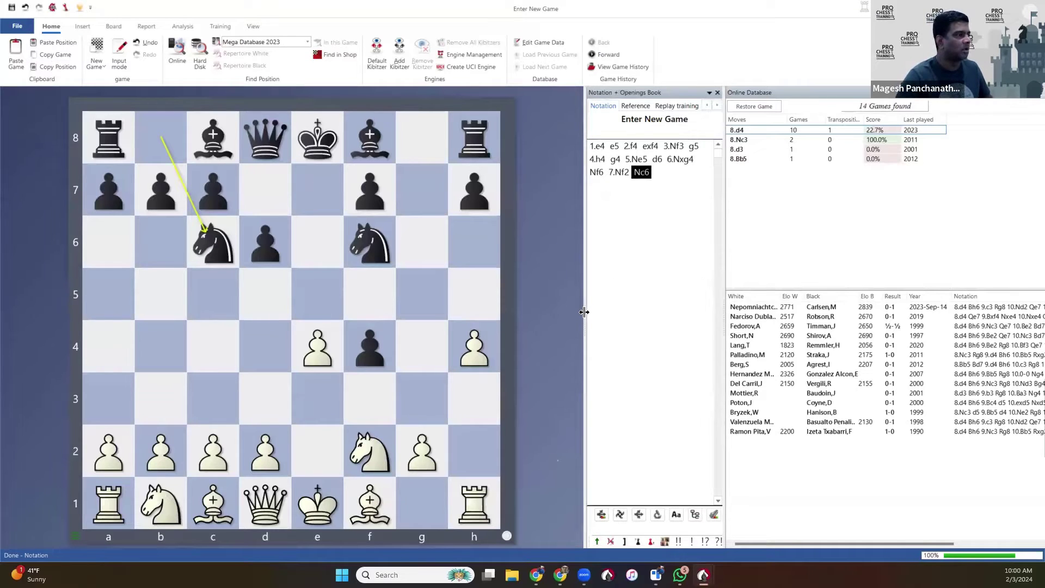
pyautogui.moveTo(583, 312); pyautogui.dragTo(470, 312)
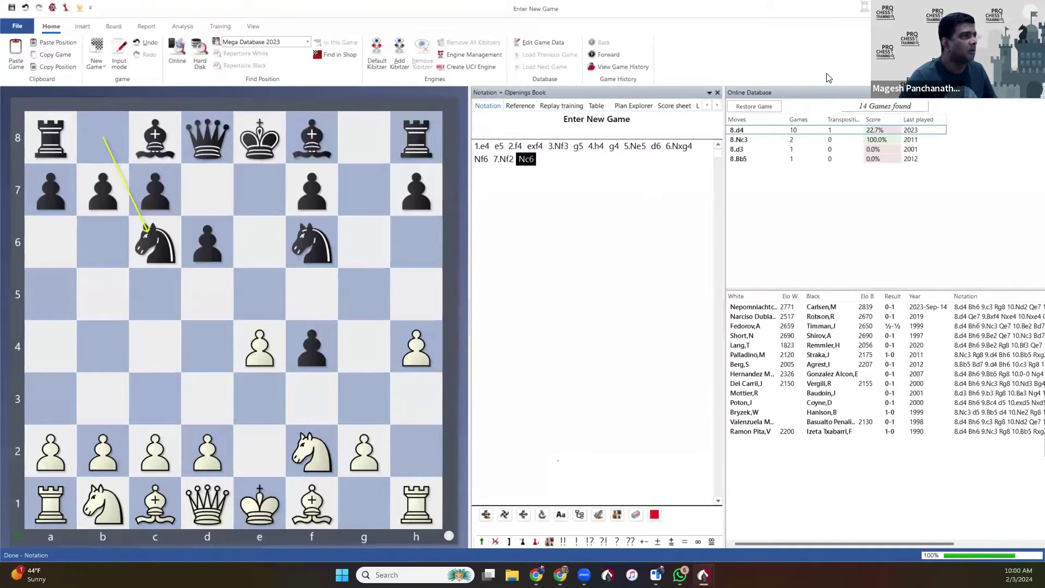
# Close the Online Database pane, widen the notation, and view Openings Book, LiveBook and Replay training.
pyautogui.click(1039, 92)
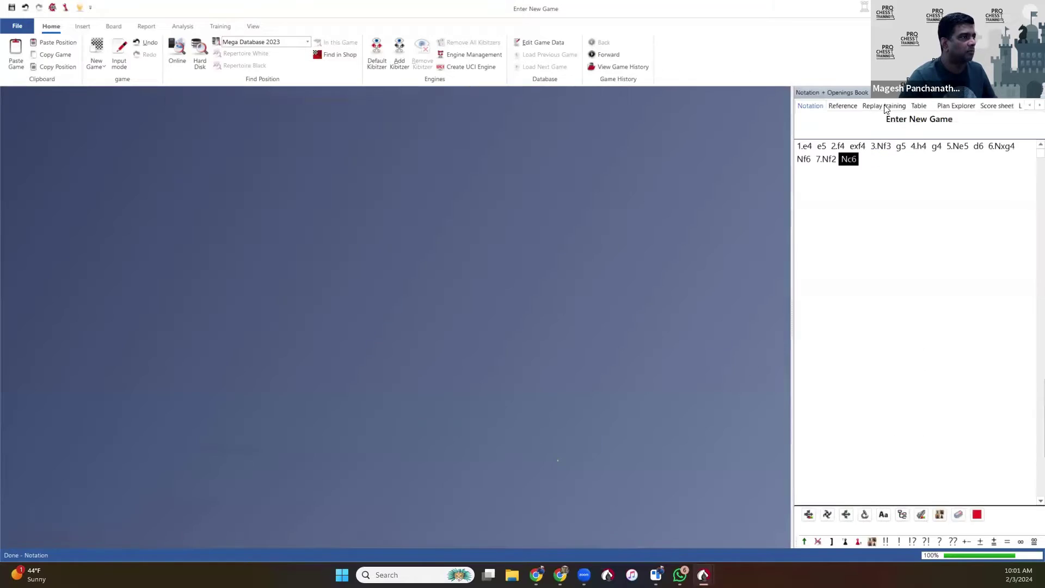
pyautogui.moveTo(792, 154); pyautogui.dragTo(520, 181)
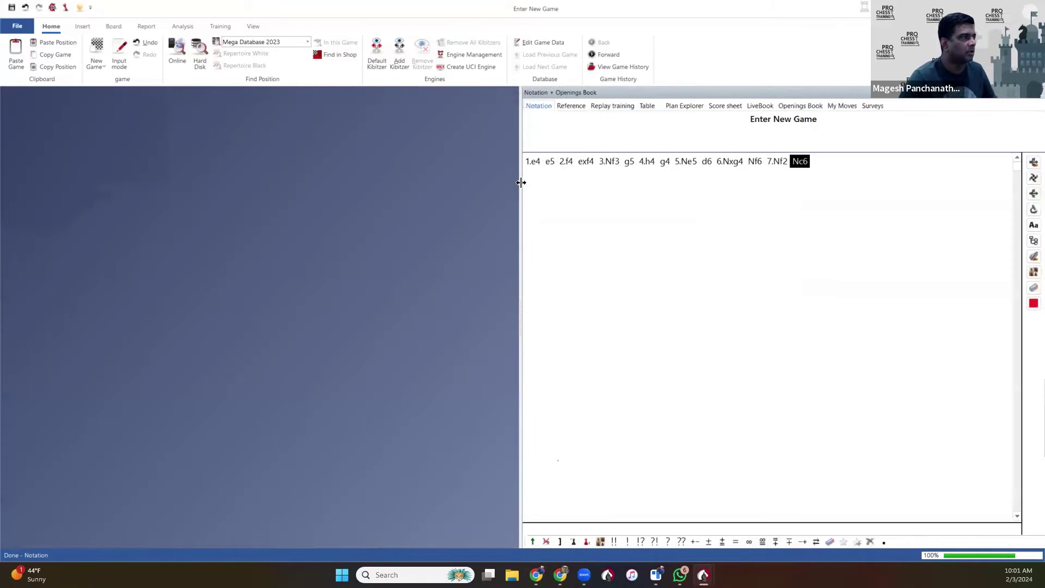
pyautogui.click(808, 104)
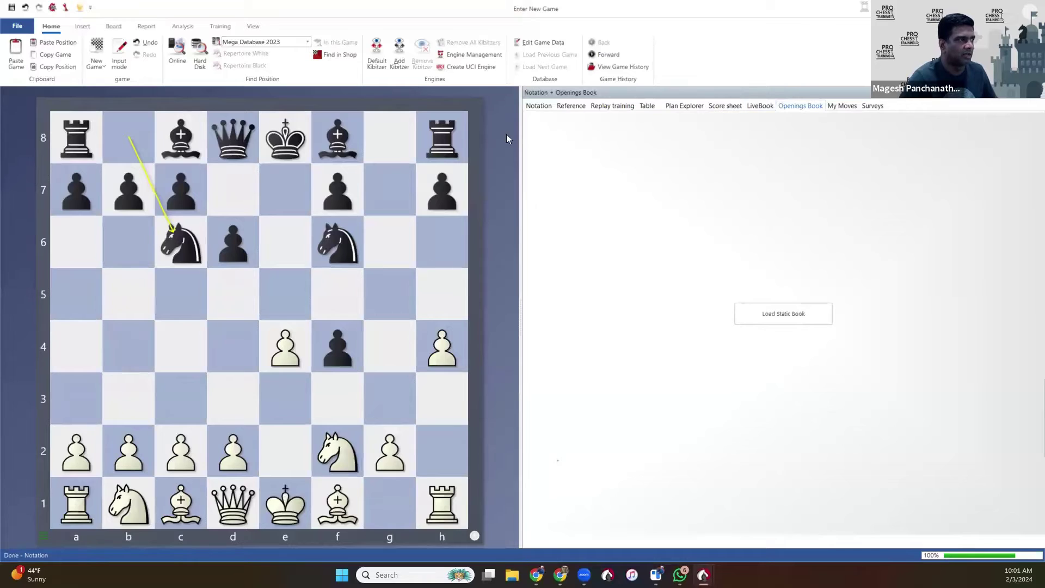
pyautogui.click(756, 107)
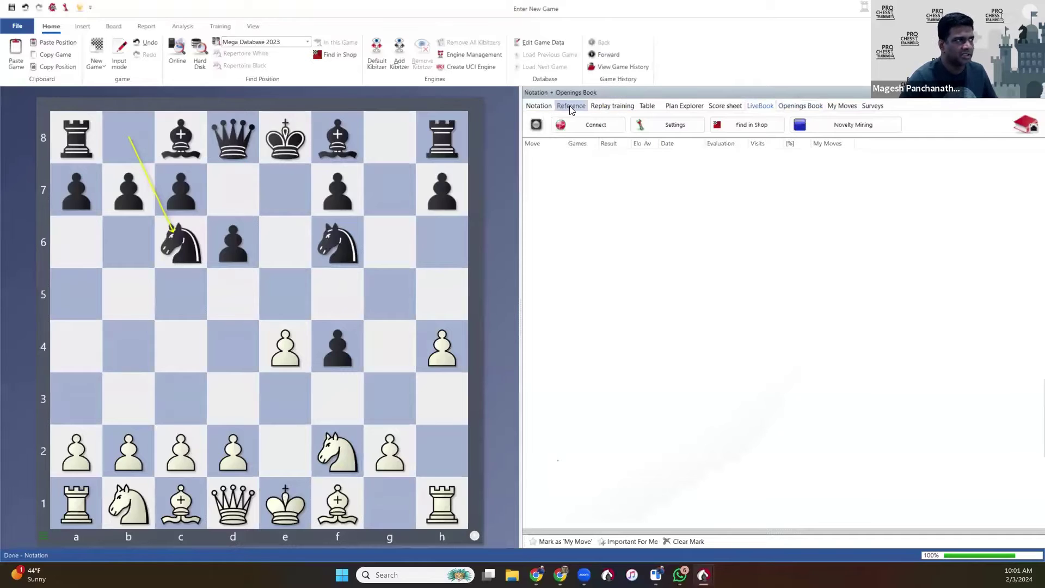
pyautogui.click(614, 105)
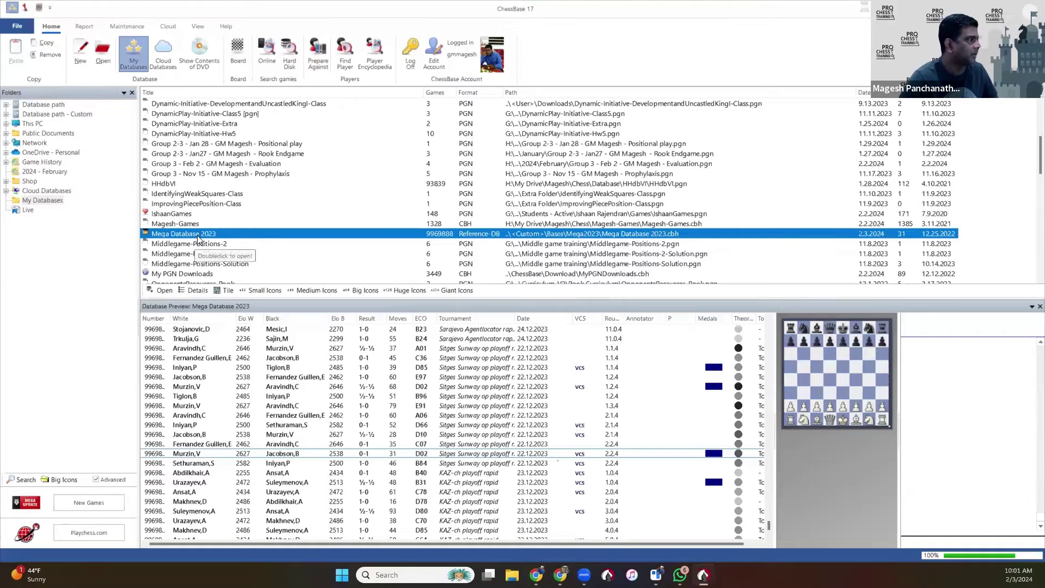
# Open Mega Database 2023, dismiss its context menu, and display the database's Introduction page.
pyautogui.doubleClick(197, 234)
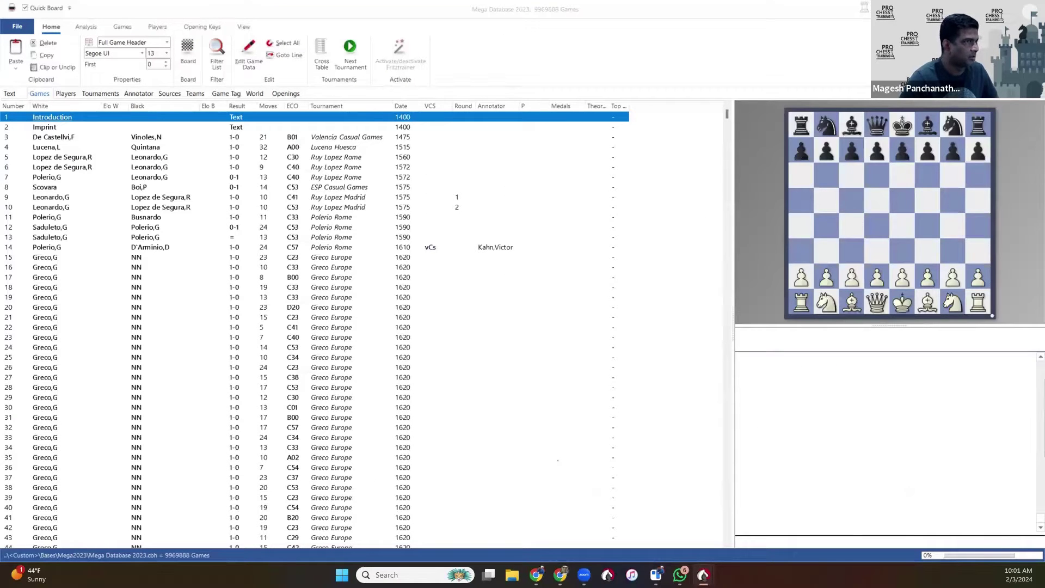
pyautogui.press('Escape')
pyautogui.rightClick(207, 234)
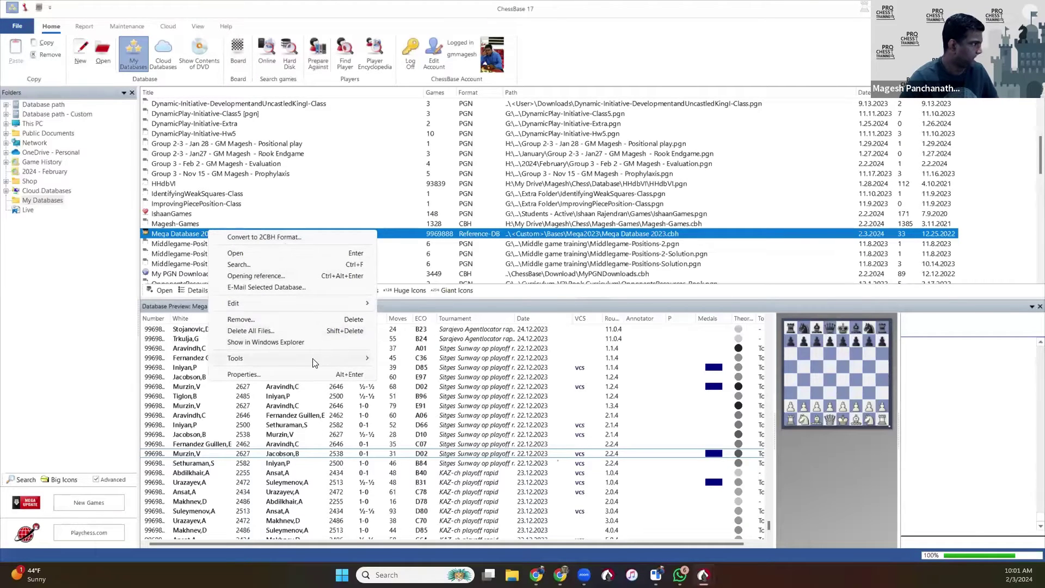
pyautogui.moveTo(289, 362)
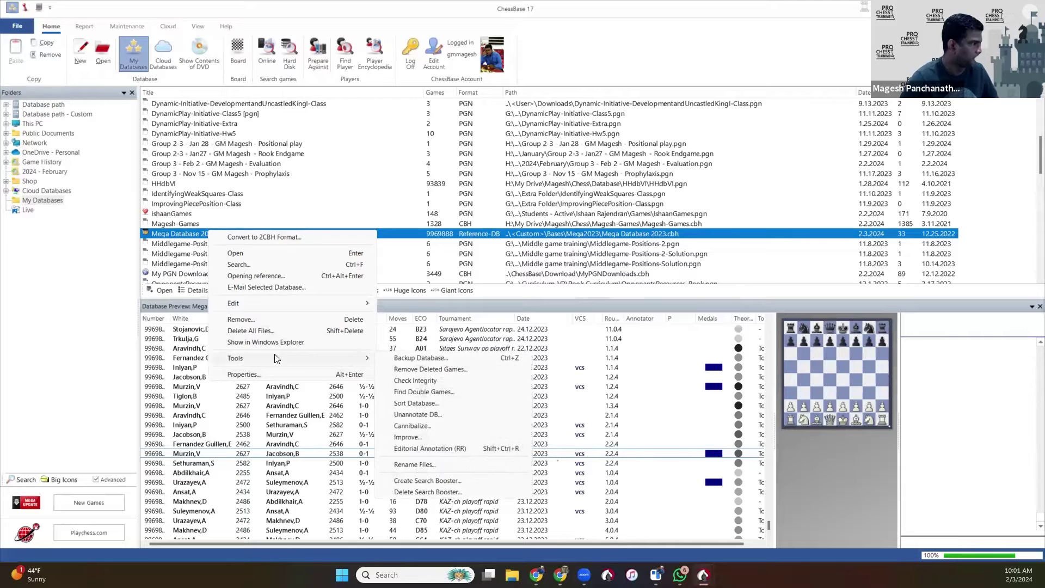
pyautogui.press('Escape')
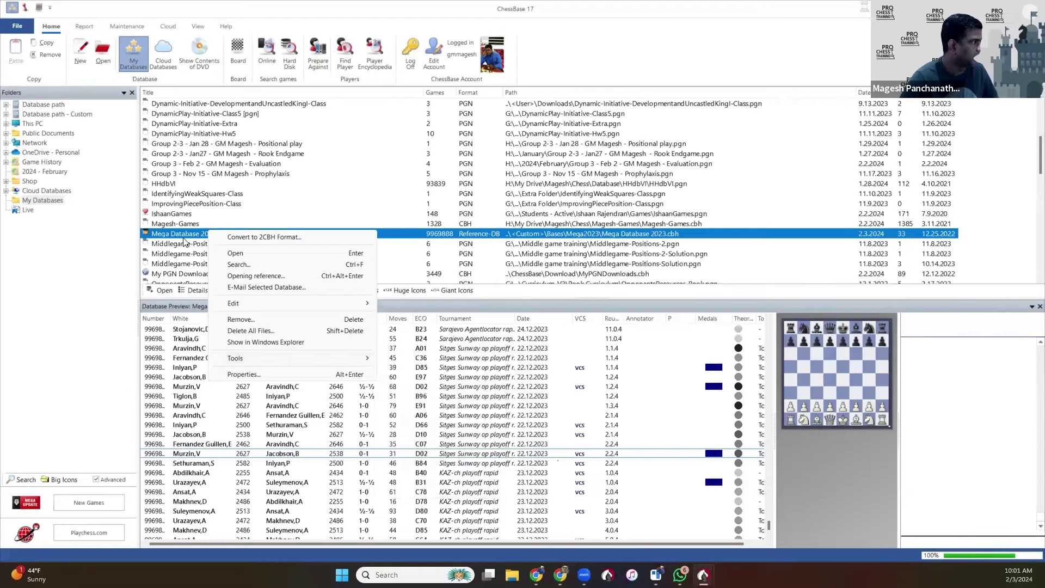
pyautogui.press('Escape')
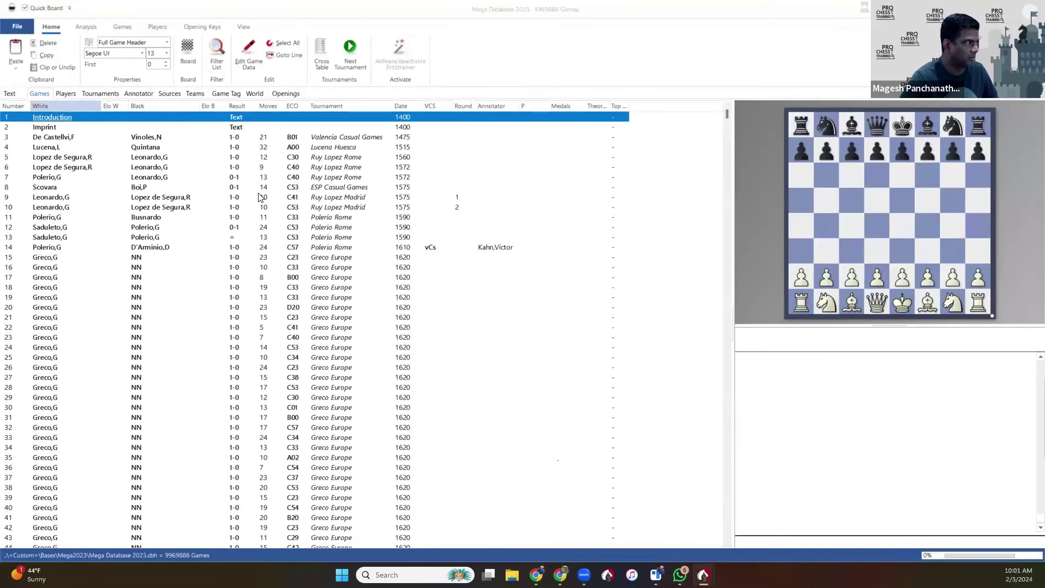
pyautogui.doubleClick(65, 118)
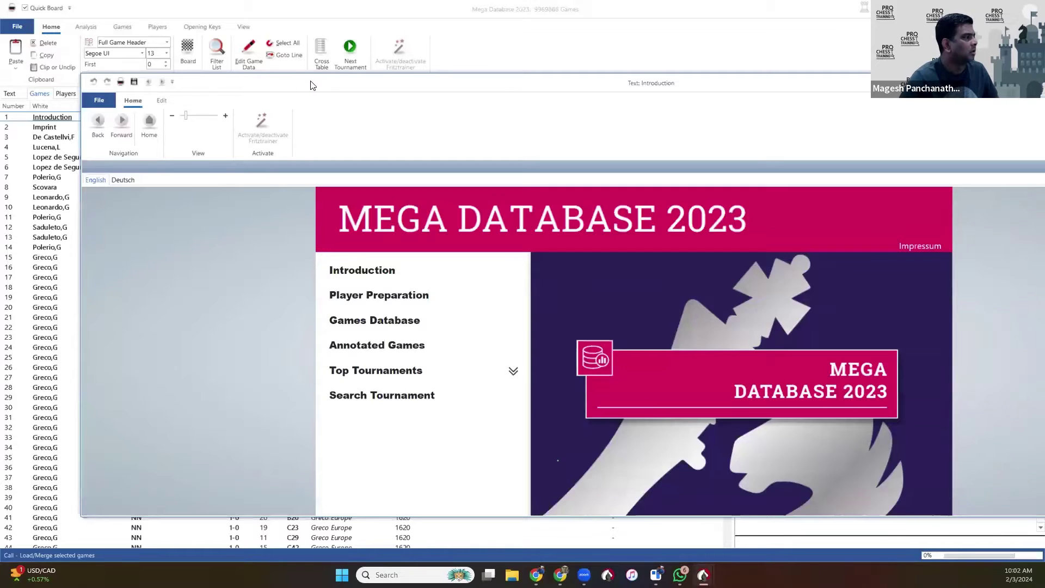
# Maximize the Introduction page and expand Top Tournaments > World Championships > 1886-1937 > 1927 Alekhine - Capablanca.
pyautogui.doubleClick(311, 86)
pyautogui.click(284, 251)
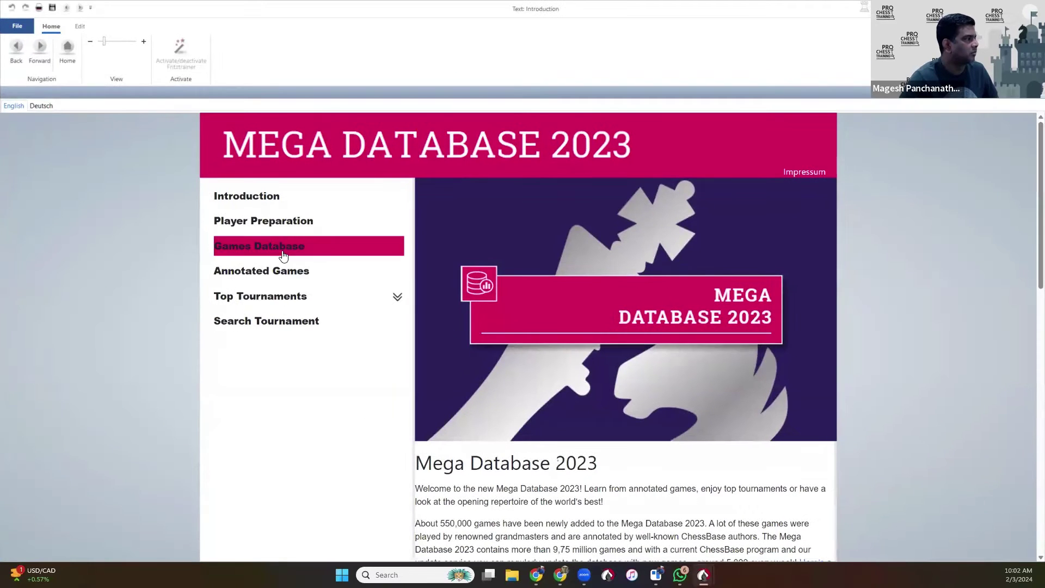
pyautogui.click(298, 298)
pyautogui.click(288, 320)
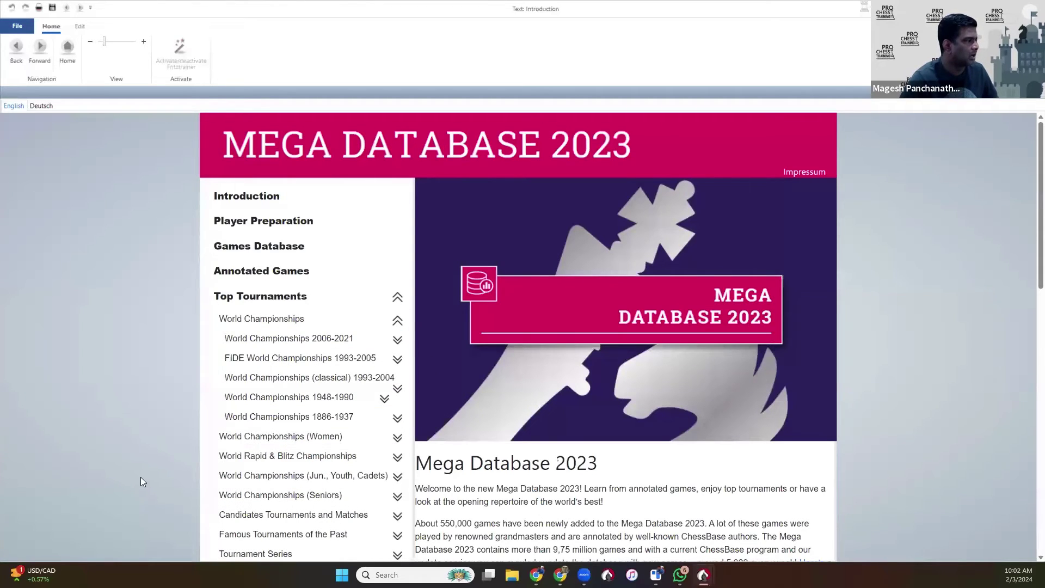
pyautogui.click(351, 419)
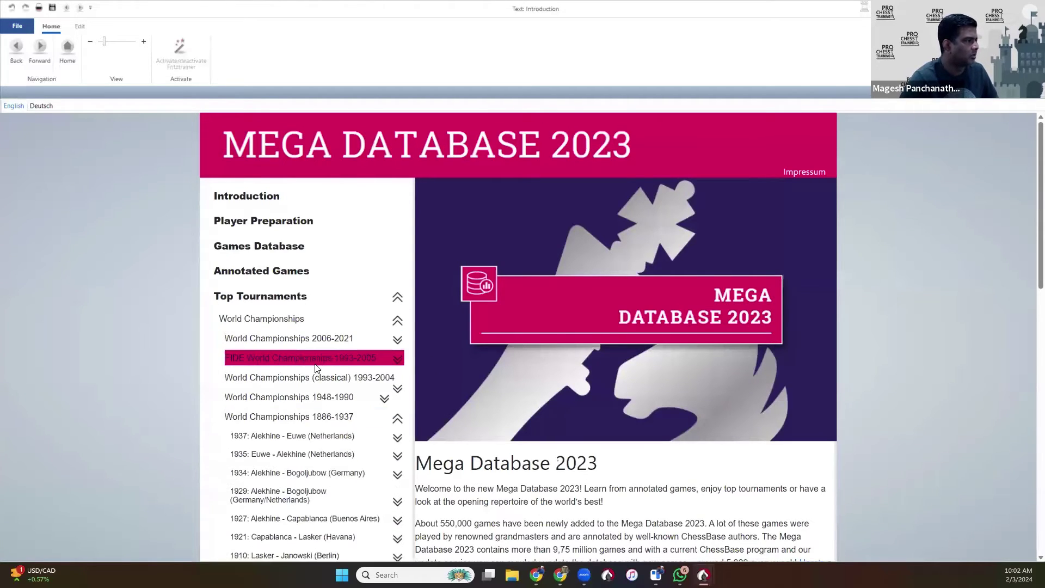
pyautogui.scroll(-1, 248, 460)
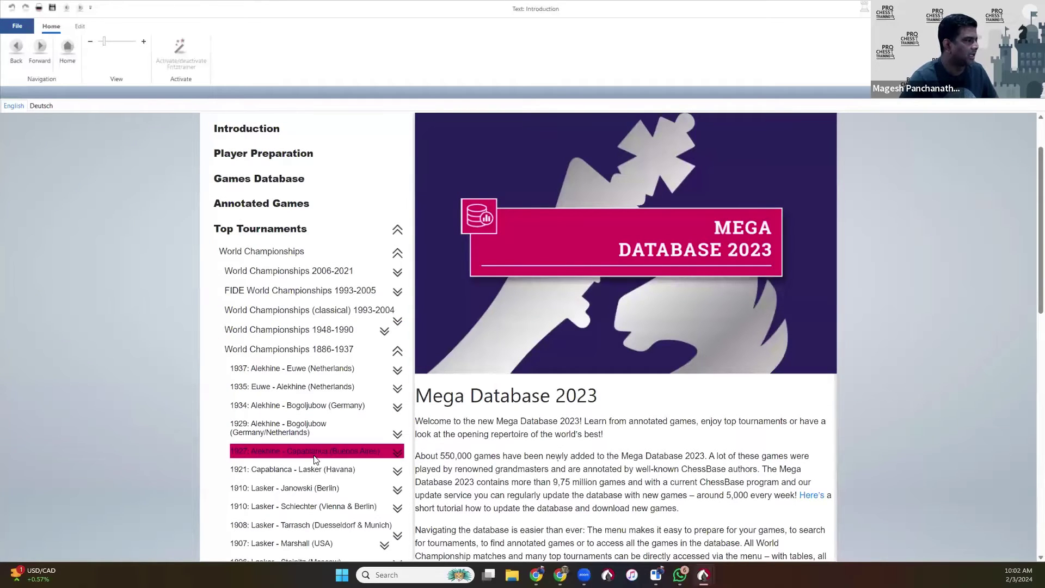
pyautogui.click(283, 456)
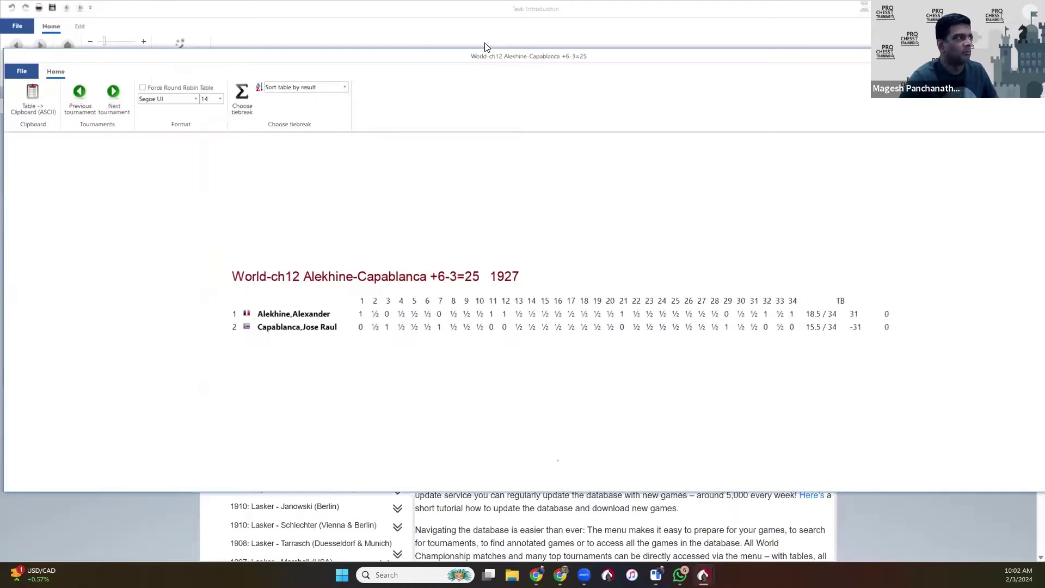
# Maximize the crosstable, then revisit the Introduction page and toggle the 1927 Alekhine - Capablanca entry.
pyautogui.doubleClick(320, 60)
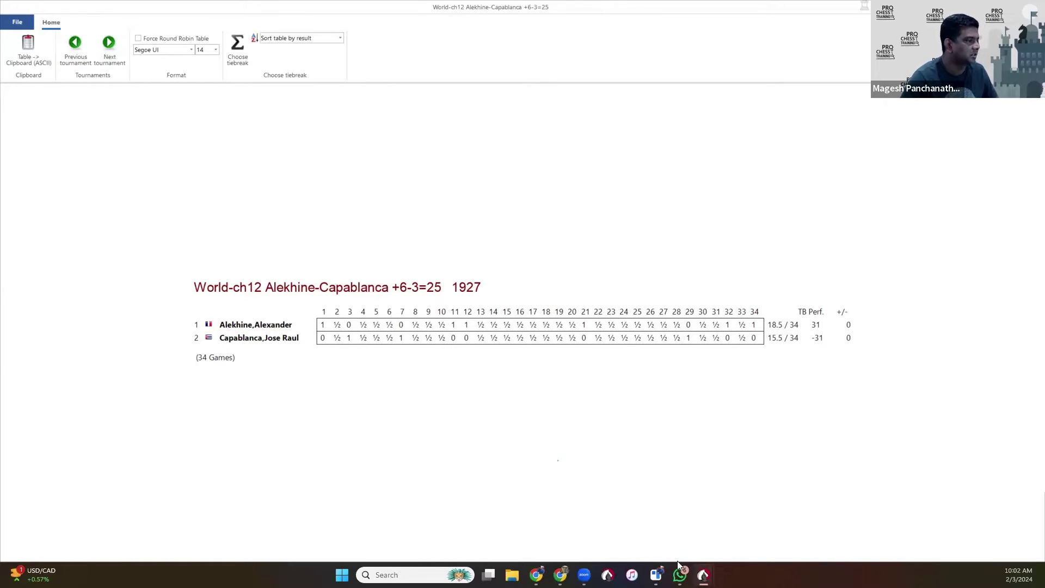
pyautogui.moveTo(703, 575)
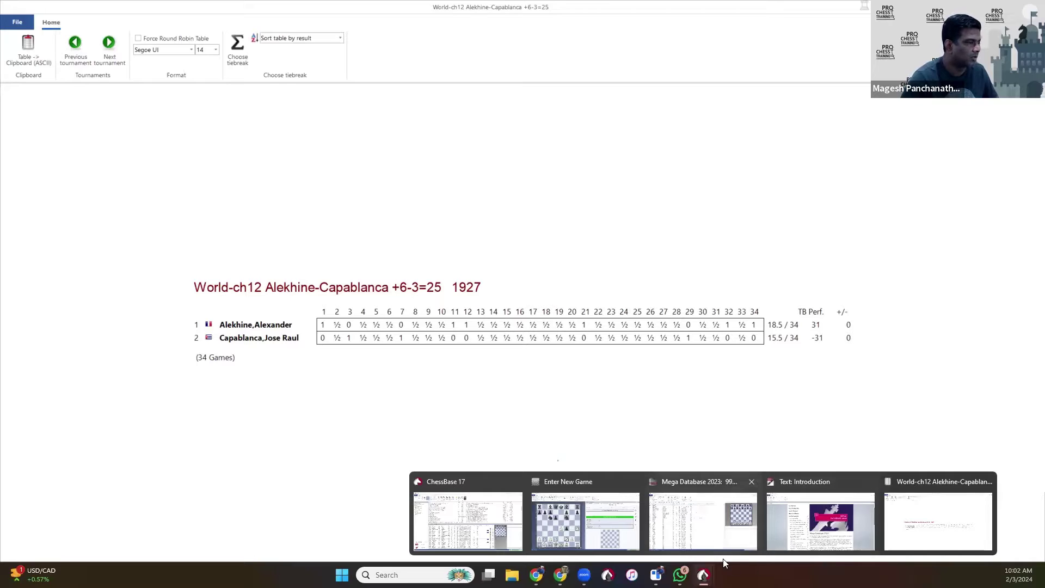
pyautogui.click(703, 575)
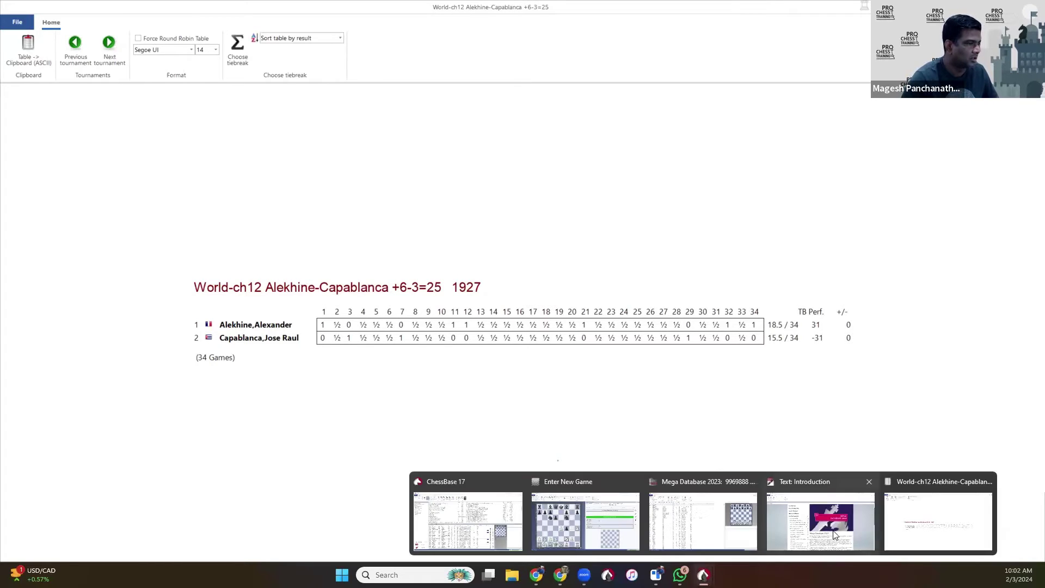
pyautogui.click(841, 529)
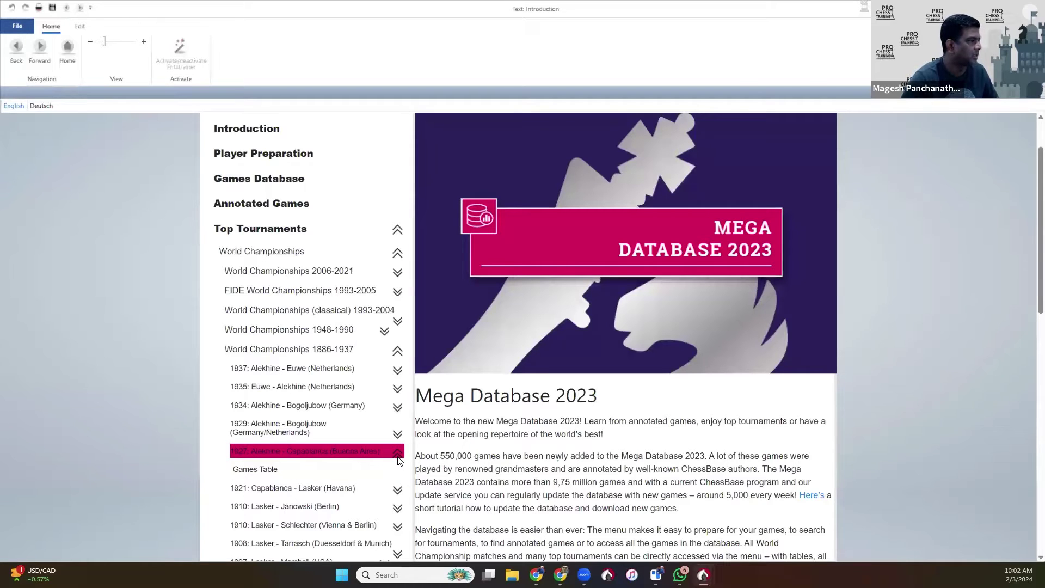
pyautogui.click(318, 455)
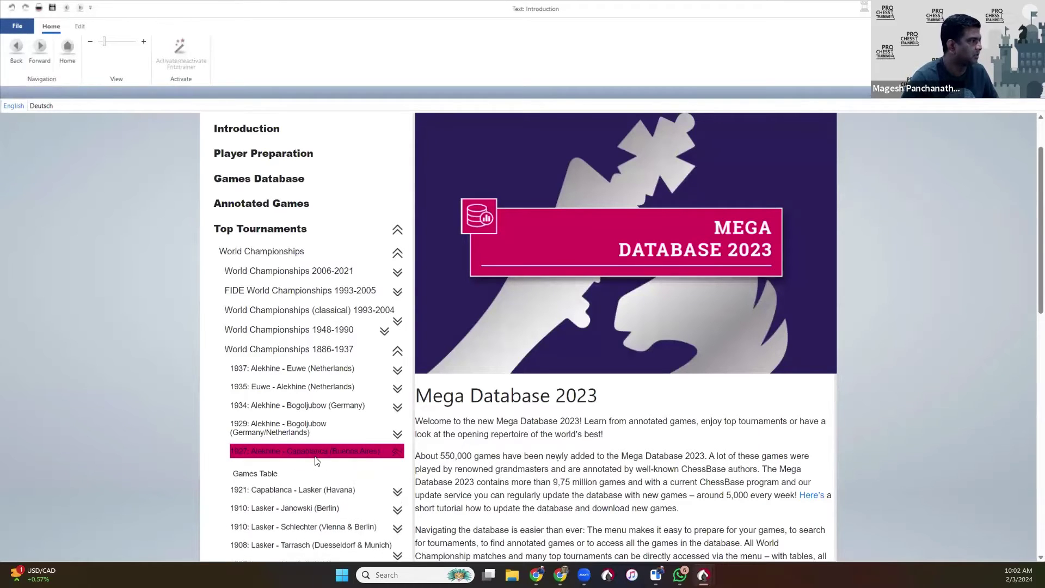
pyautogui.click(315, 455)
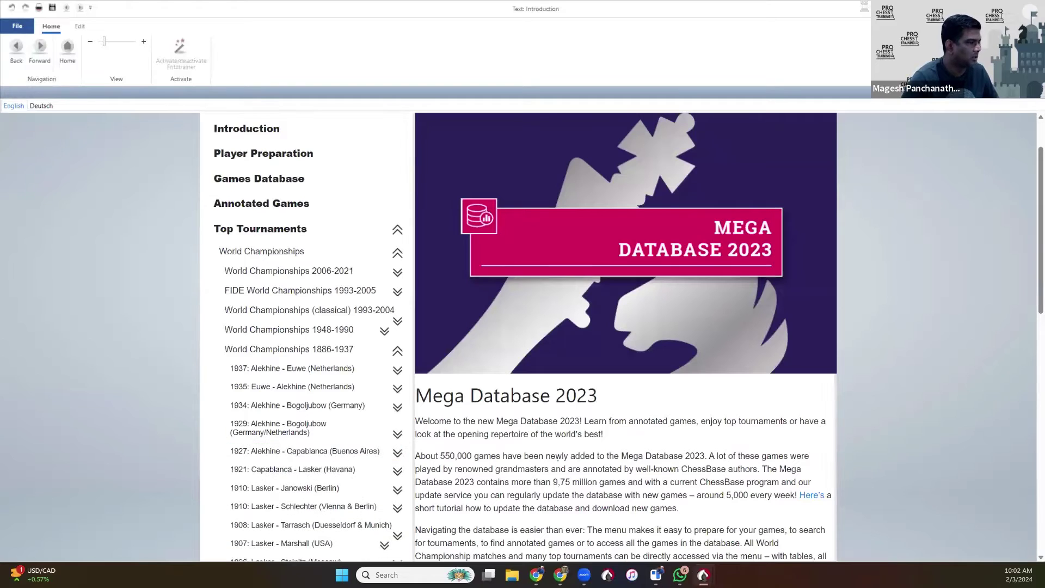
# Return to the crosstable and load game 3, Capablanca–Alekhine, Buenos Aires 1927.
pyautogui.moveTo(703, 574)
pyautogui.click(897, 517)
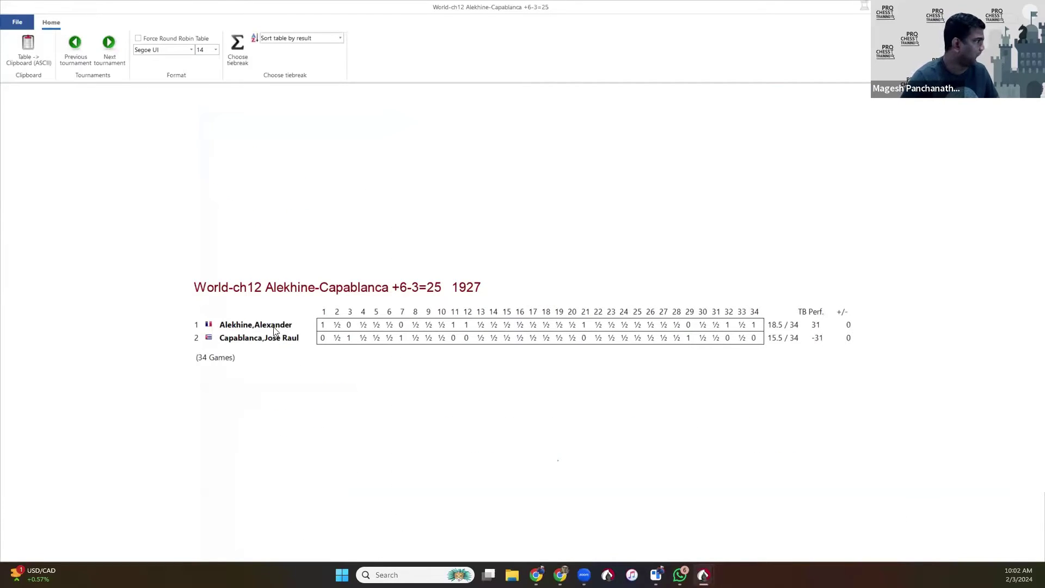
pyautogui.click(351, 339)
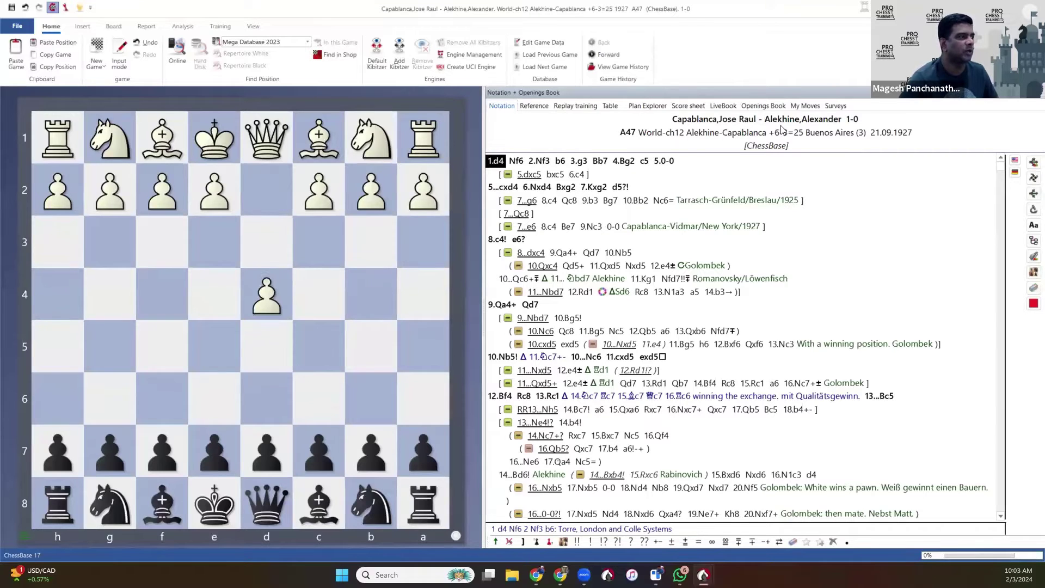
# Step through the opening, flip the board with White at the bottom, and start replay training.
pyautogui.press('Right')
pyautogui.press('Right')
pyautogui.press('Right')
pyautogui.press('Right')
pyautogui.press('Right')
pyautogui.press('Left')
pyautogui.press('Left')
pyautogui.press('Left')
pyautogui.press('Left')
pyautogui.press('Left')
pyautogui.press('Left')
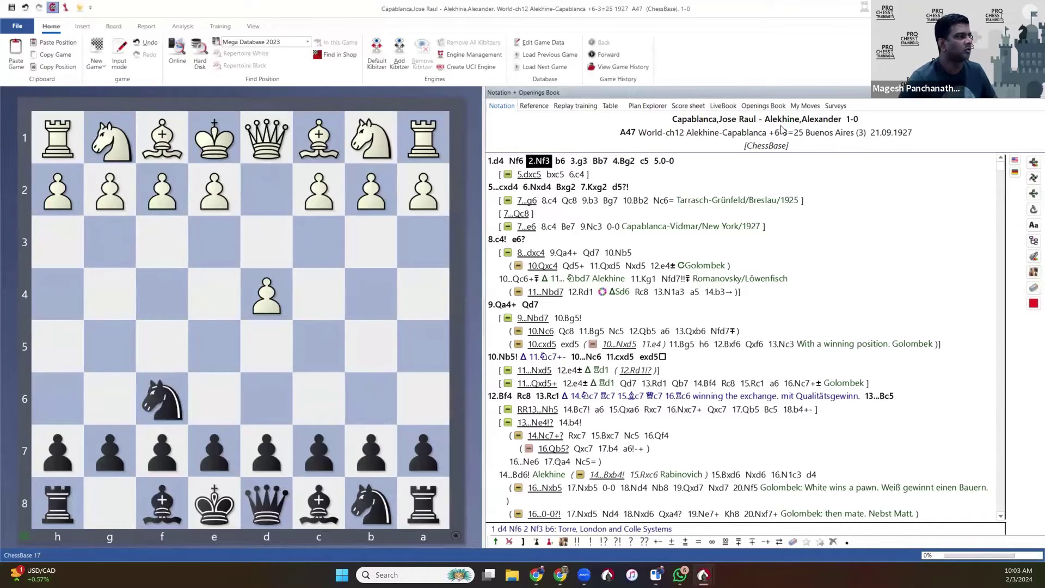
pyautogui.hotkey('ctrl', 'f')
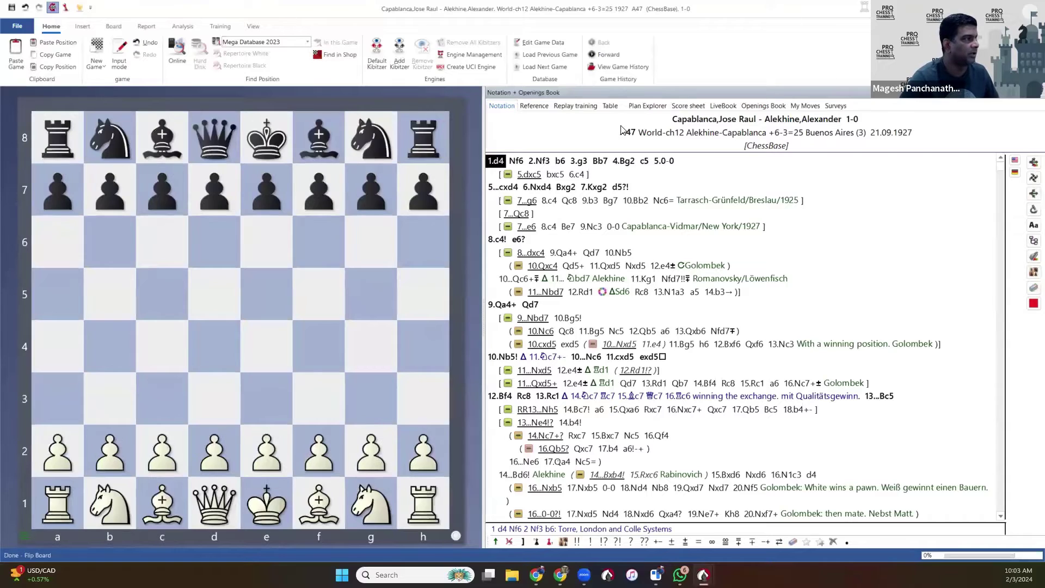
pyautogui.click(576, 106)
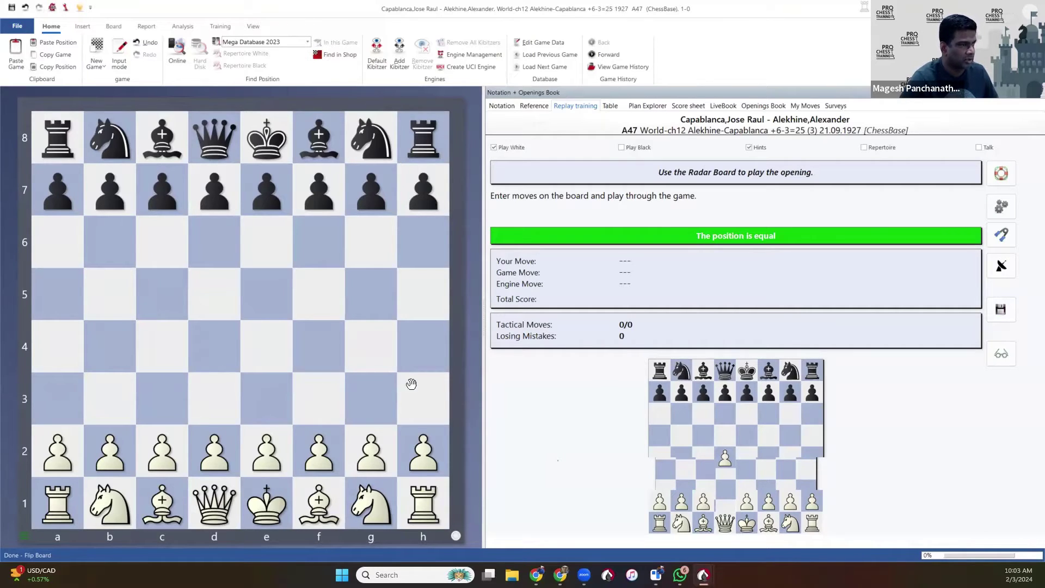
# Play 1.d4, 2.Nf3, 3.c4 and 4.Bg2 as White with Hints switched off.
pyautogui.moveTo(214, 452); pyautogui.dragTo(237, 343)
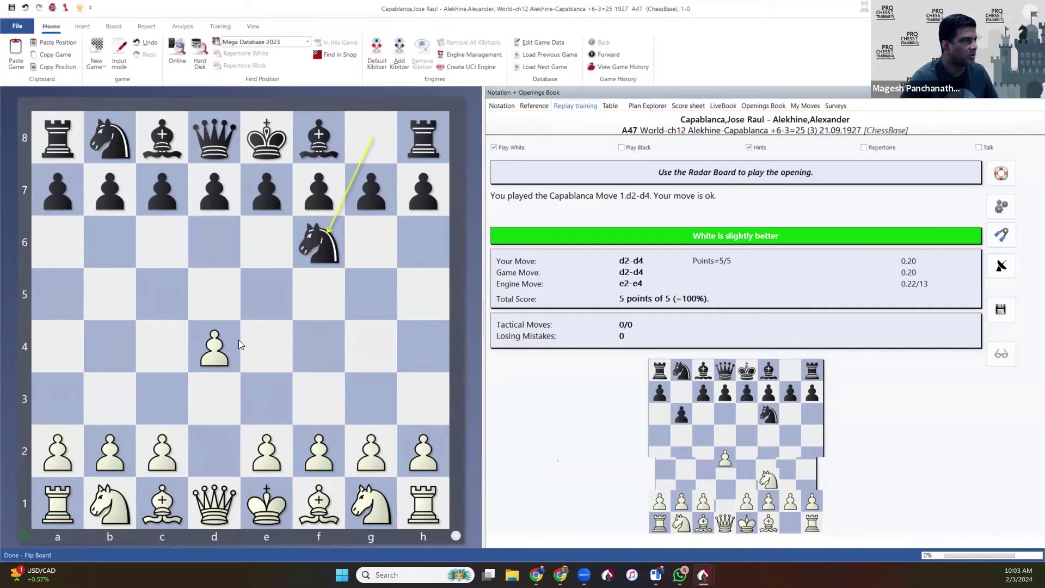
pyautogui.click(759, 148)
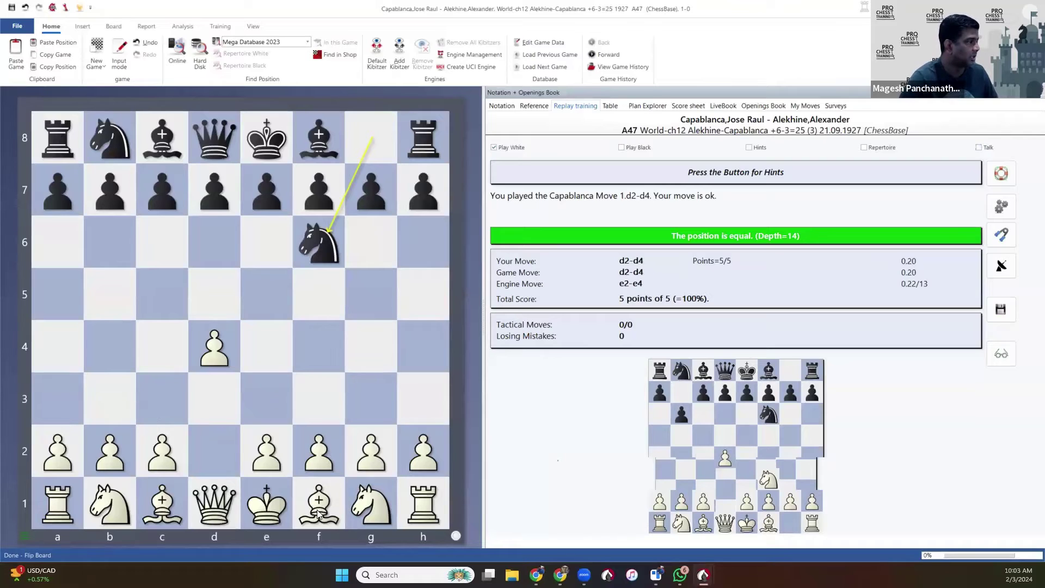
pyautogui.moveTo(364, 507); pyautogui.dragTo(311, 394)
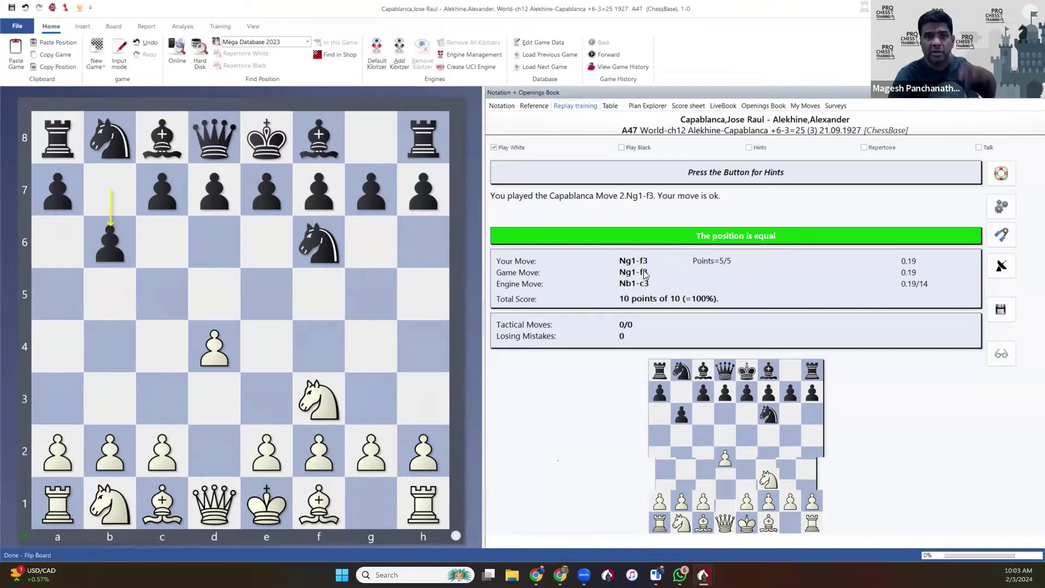
pyautogui.moveTo(161, 451); pyautogui.dragTo(169, 343)
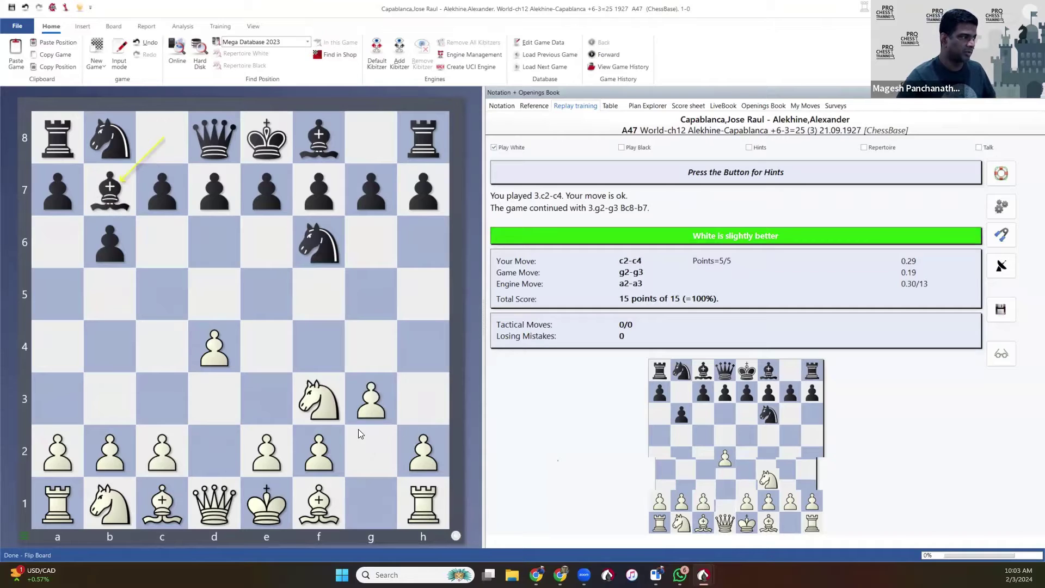
pyautogui.moveTo(336, 501); pyautogui.dragTo(353, 456)
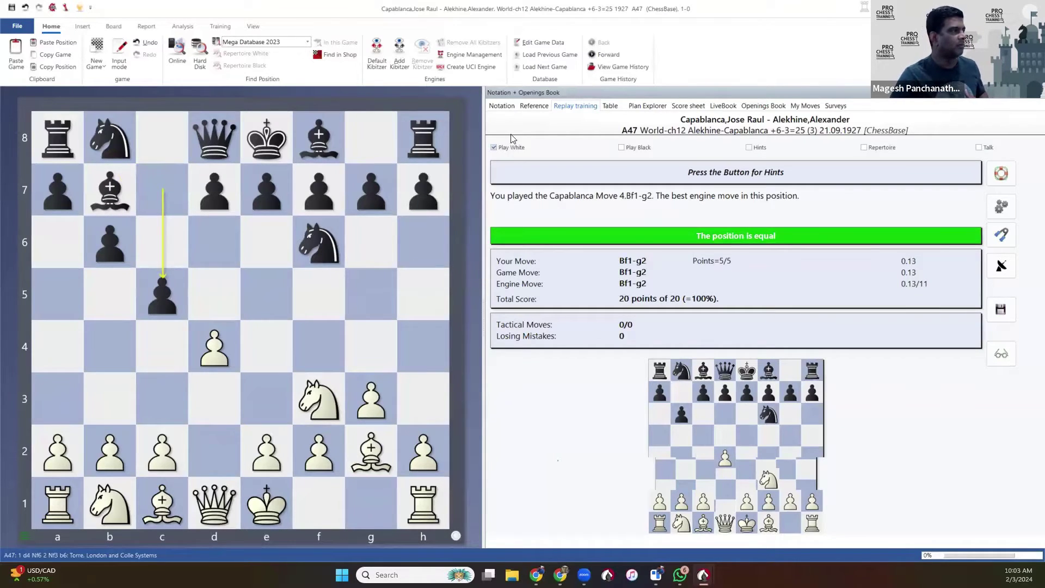
pyautogui.click(501, 106)
# Resume replay training after 14...Bxb4, play Rxc6 and 16.Qxb4, then show the annotated notation.
pyautogui.scroll(-3, 695, 226)
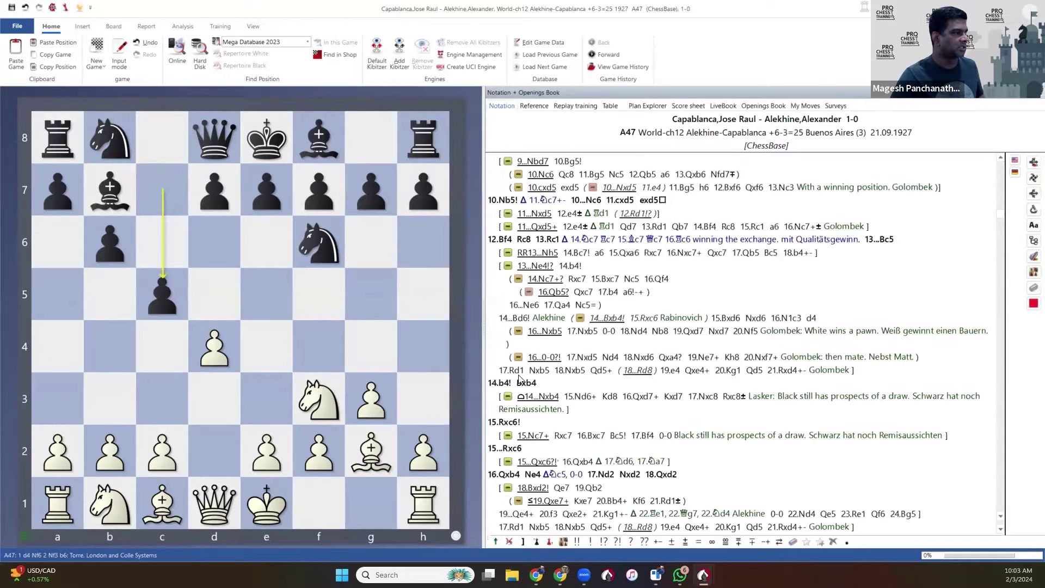
pyautogui.click(526, 383)
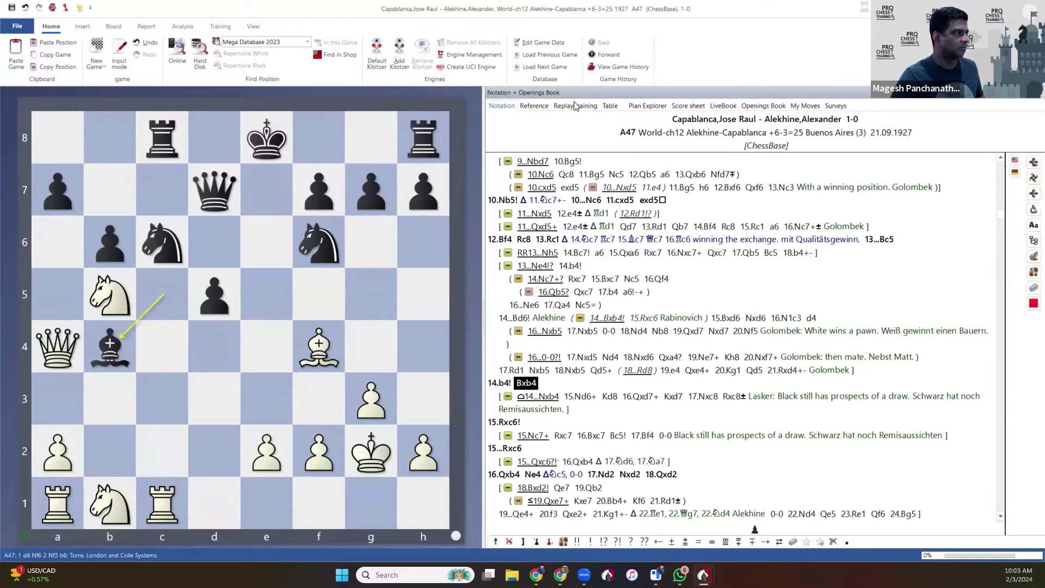
pyautogui.click(574, 106)
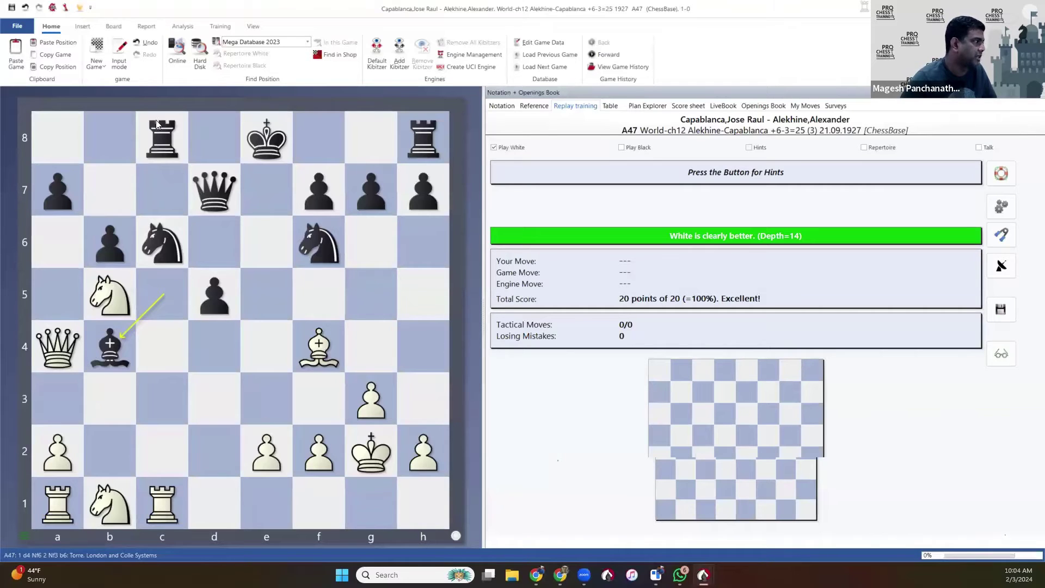
pyautogui.moveTo(167, 499); pyautogui.dragTo(165, 238)
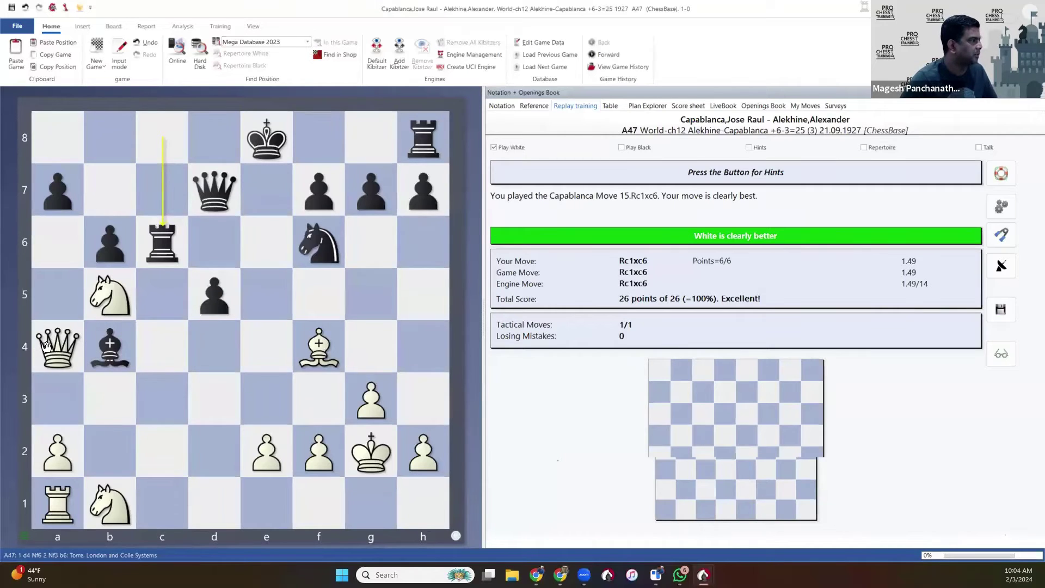
pyautogui.moveTo(47, 347); pyautogui.dragTo(111, 344)
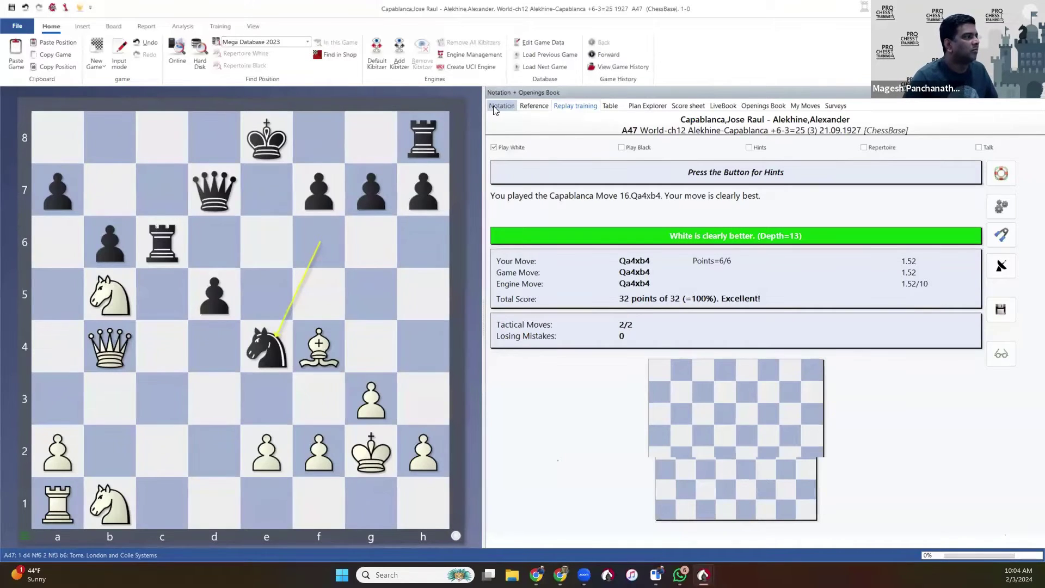
pyautogui.click(516, 109)
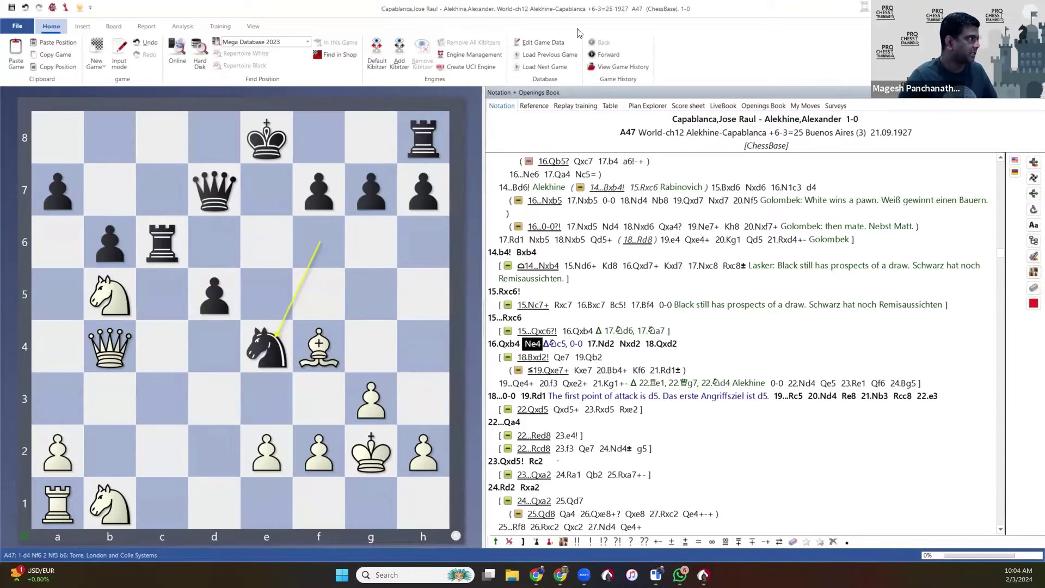
# Close the game without saving, then close the crosstable, Introduction text and Mega Database game list.
pyautogui.press('Escape')
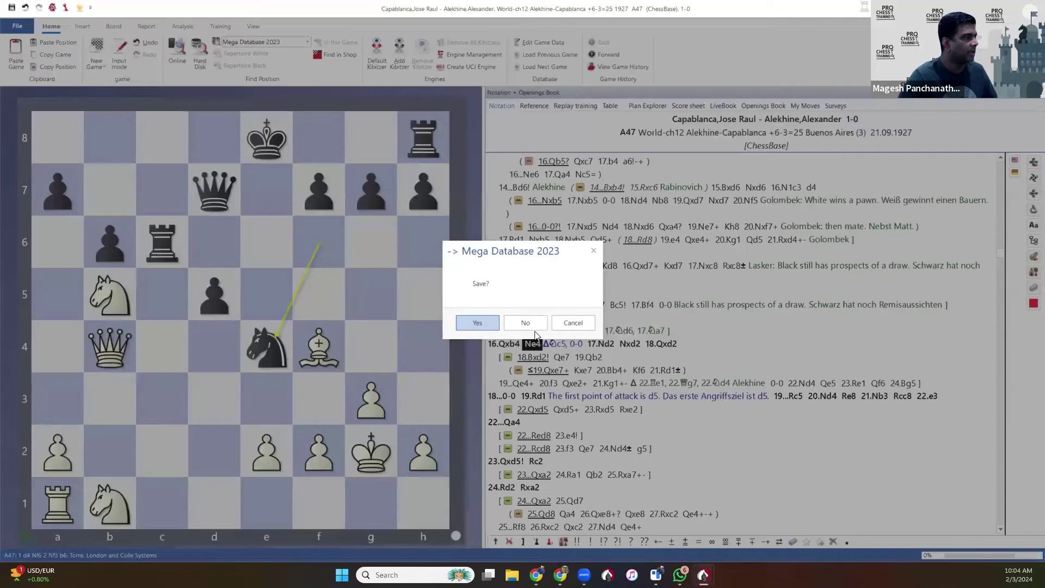
pyautogui.click(534, 326)
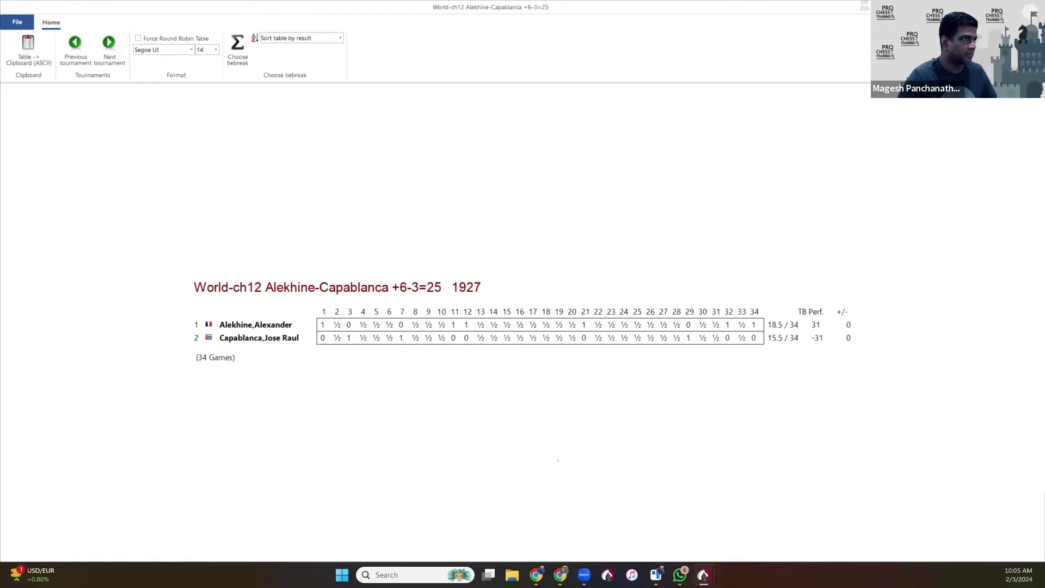
pyautogui.press('Escape')
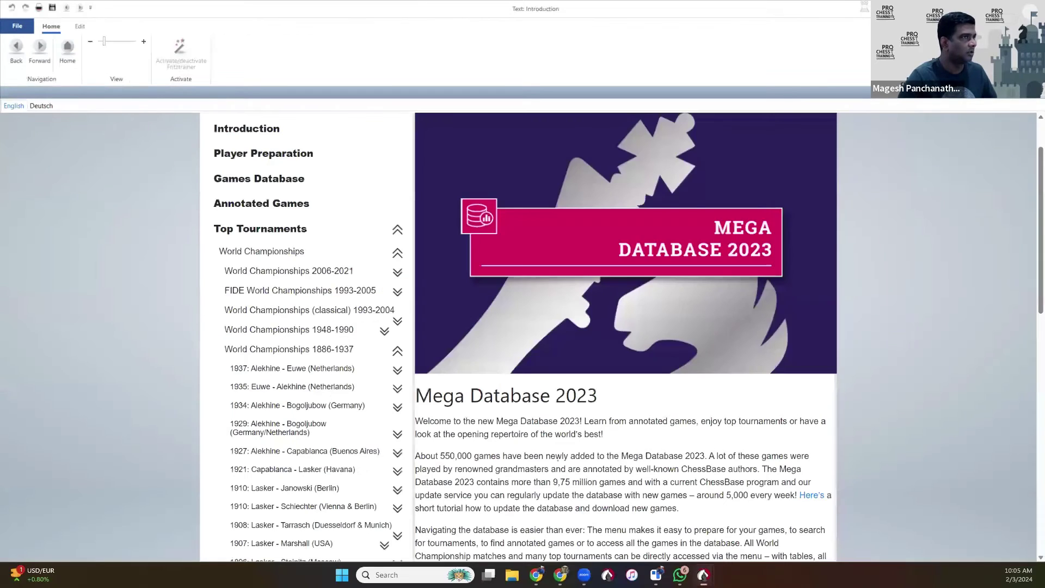
pyautogui.press('Escape')
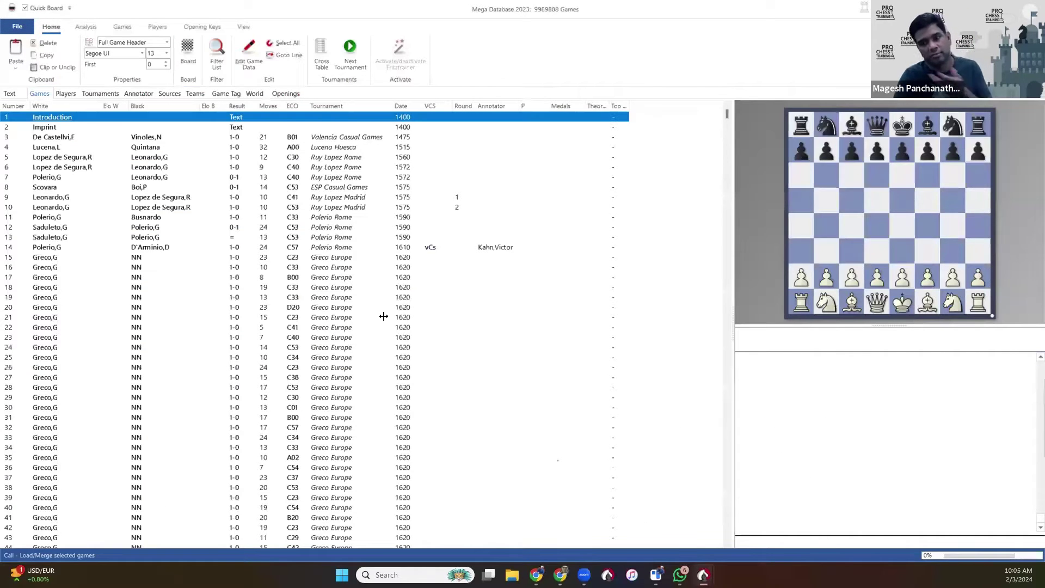
pyautogui.press('Escape')
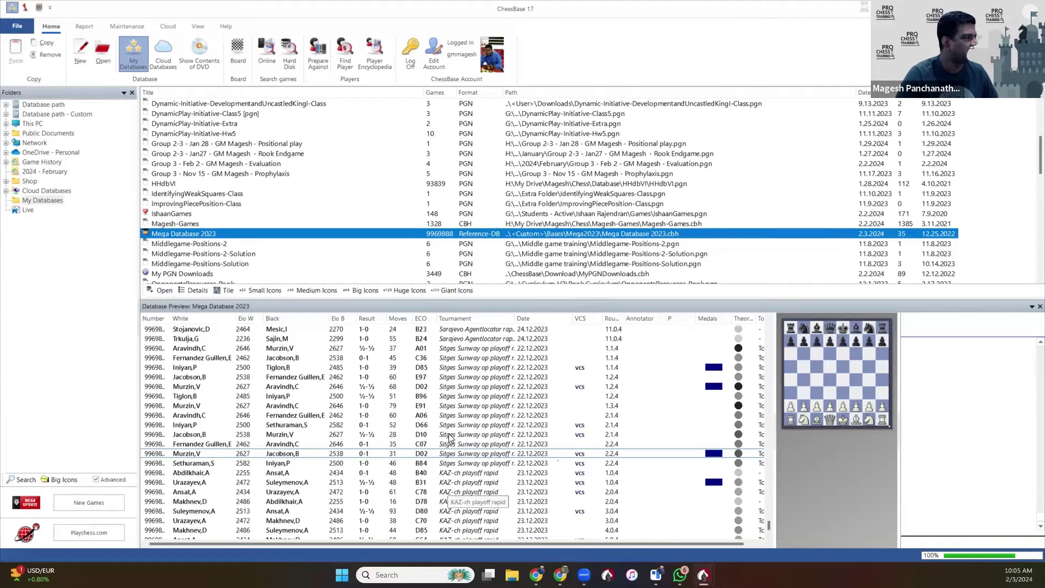
# Search 'chessbase online' in a new Chrome tab and open the 'Play Chess Online for free - ChessBase' result.
pyautogui.moveTo(559, 575)
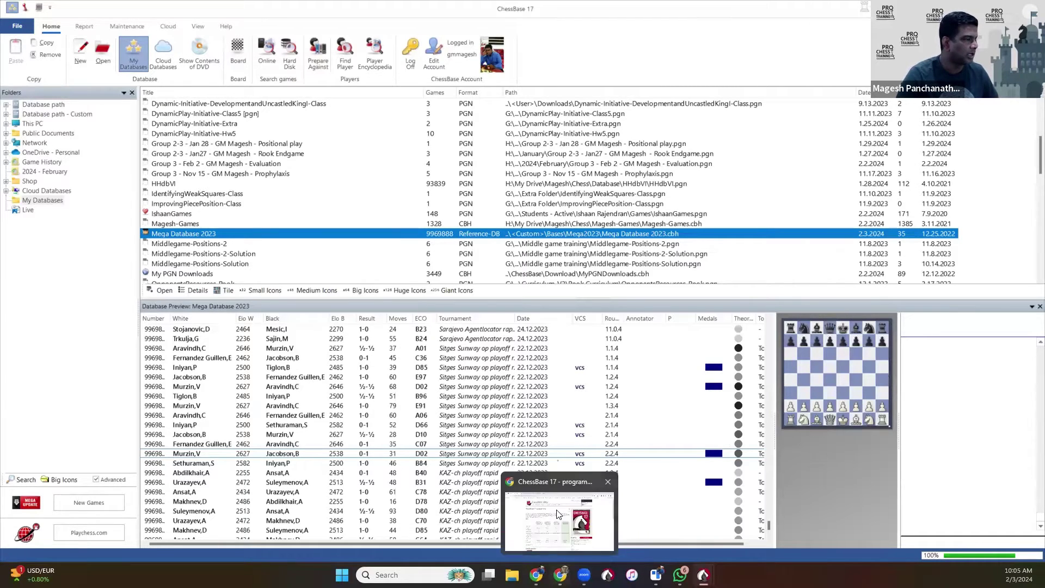
pyautogui.click(557, 514)
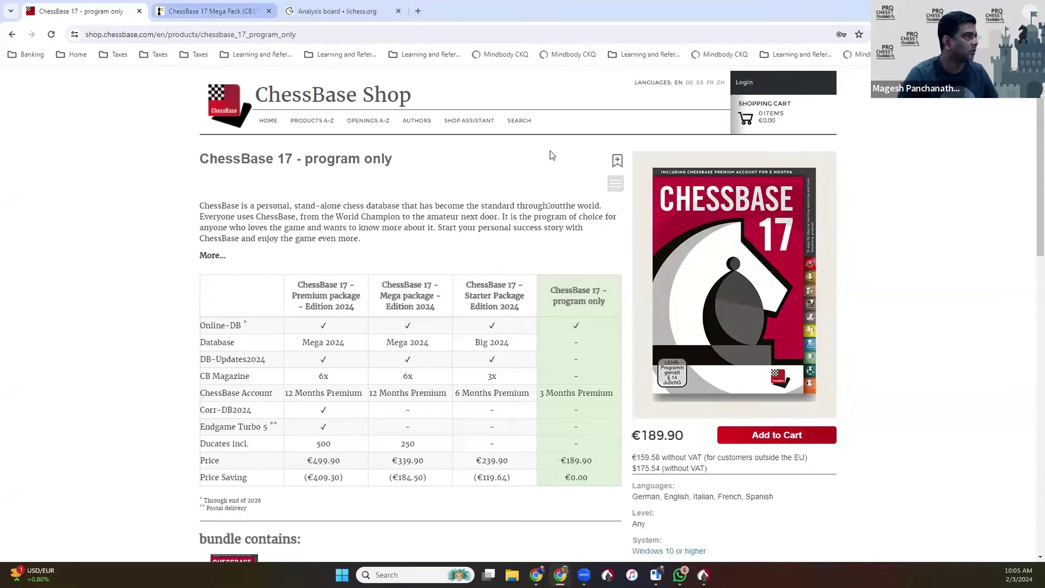
pyautogui.click(418, 11)
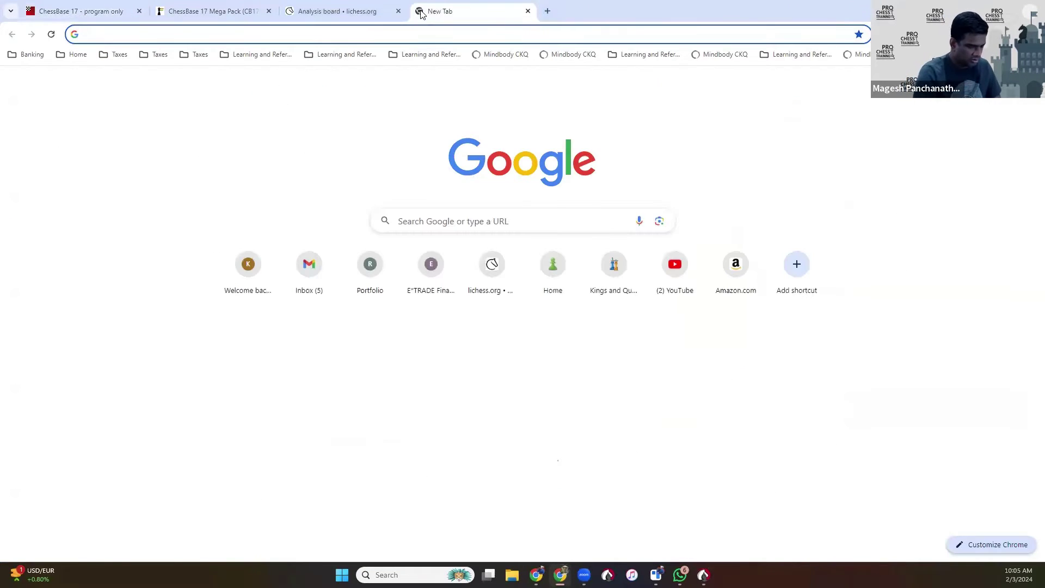
pyautogui.write('chessbase online')
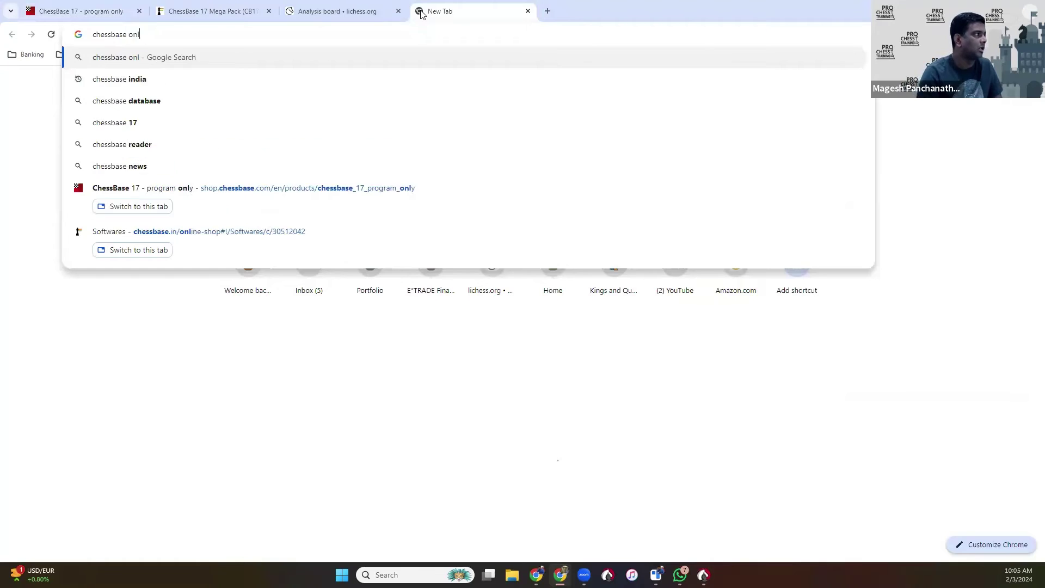
pyautogui.press('Return')
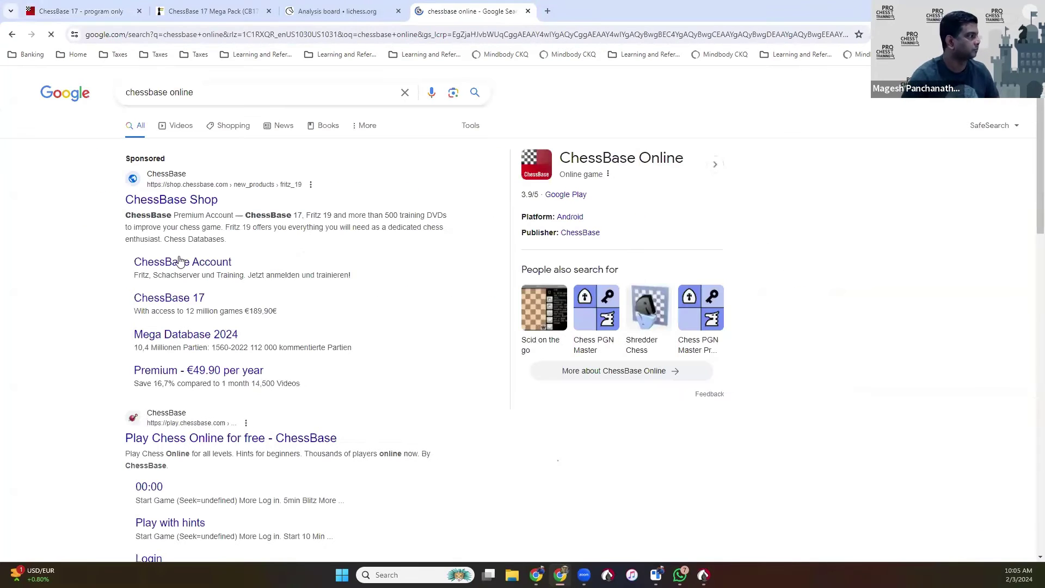
pyautogui.click(266, 437)
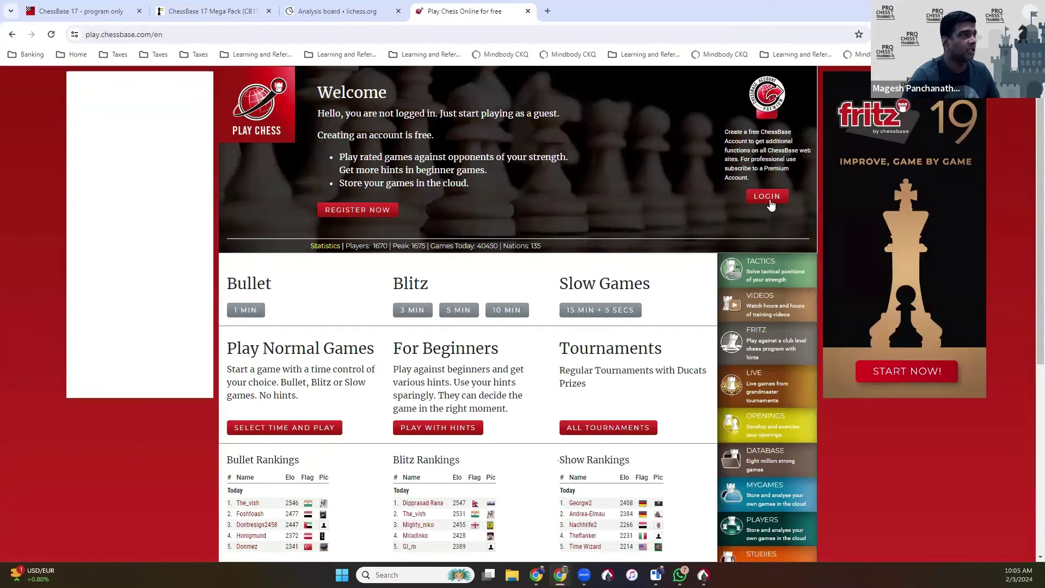
# Sign in to ChessBase with the saved account details.
pyautogui.click(767, 196)
pyautogui.click(373, 210)
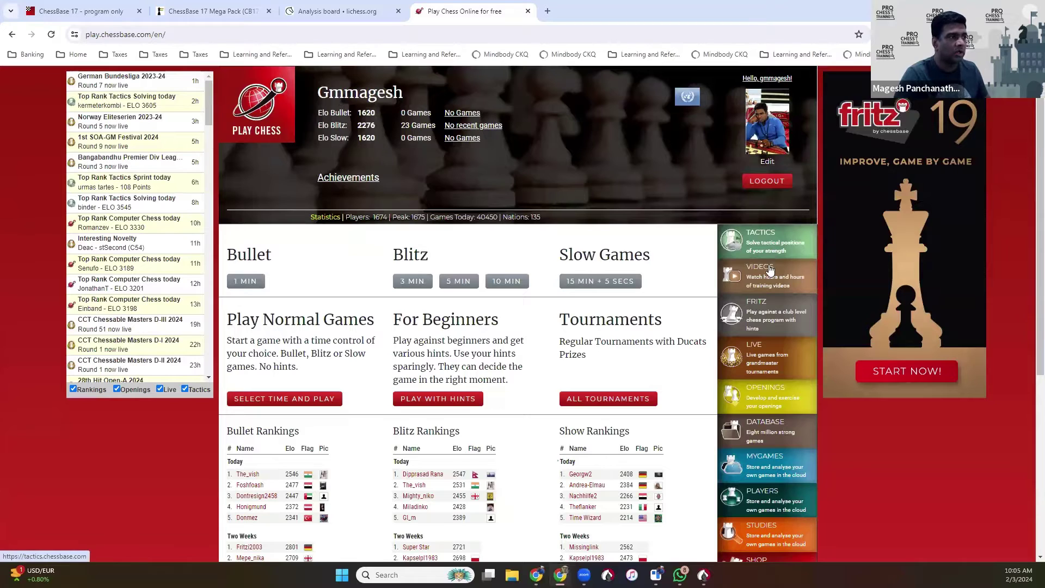
pyautogui.scroll(-1, 761, 326)
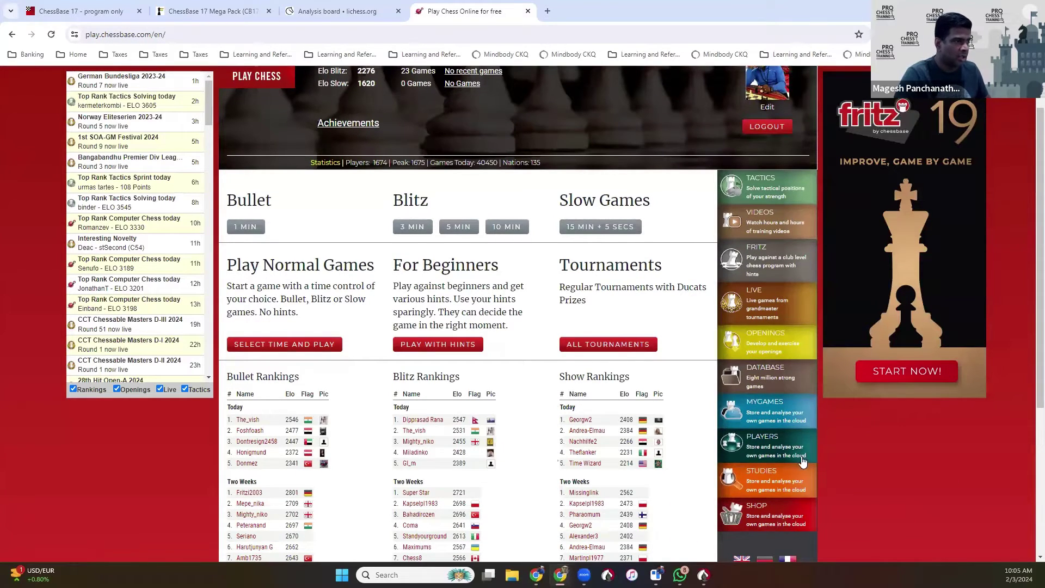
# Launch the Openings tool and expand the Personal category under Theory White.
pyautogui.click(761, 338)
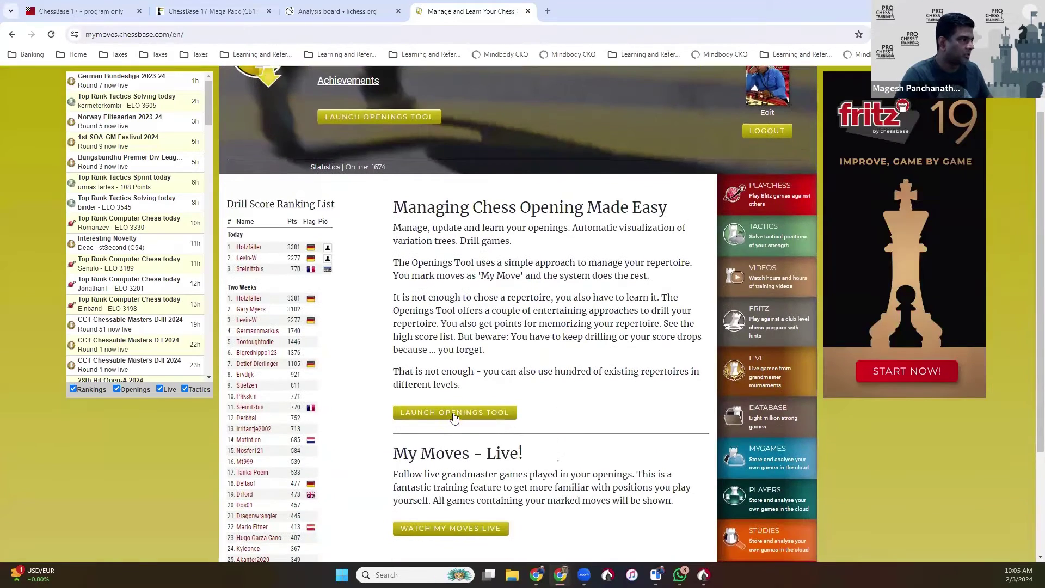
pyautogui.click(405, 418)
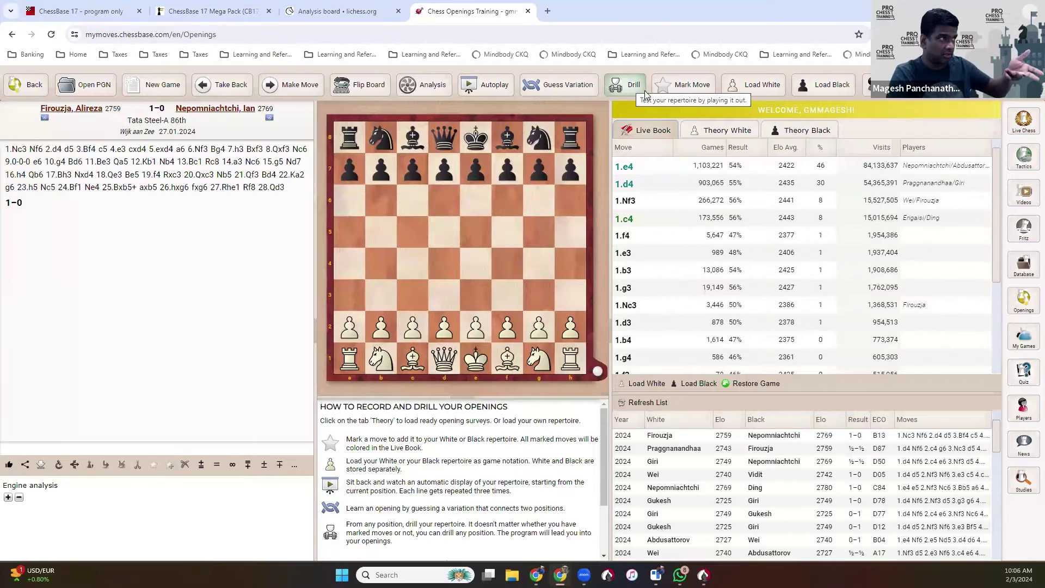
pyautogui.click(719, 131)
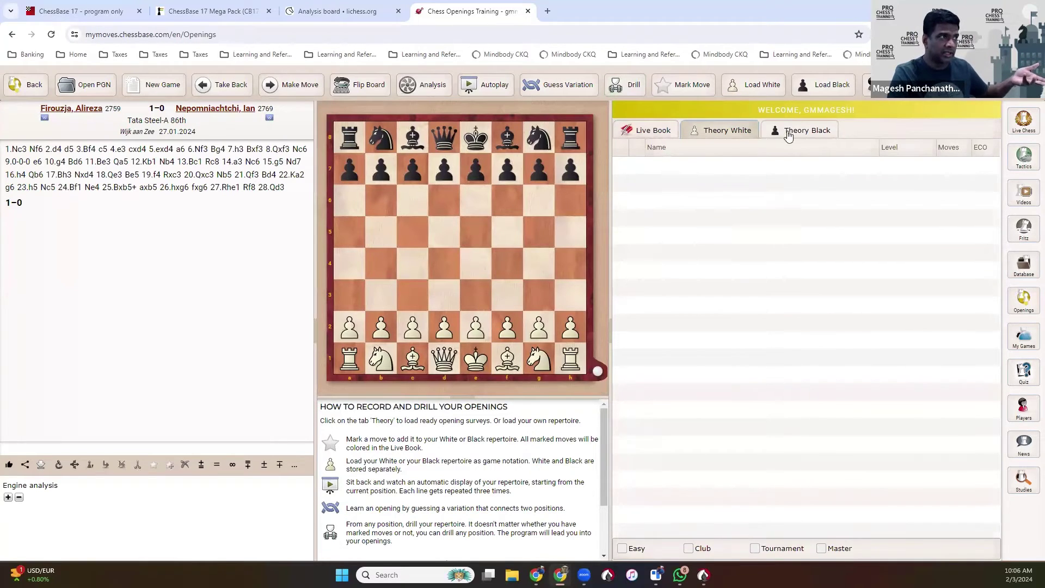
pyautogui.click(649, 170)
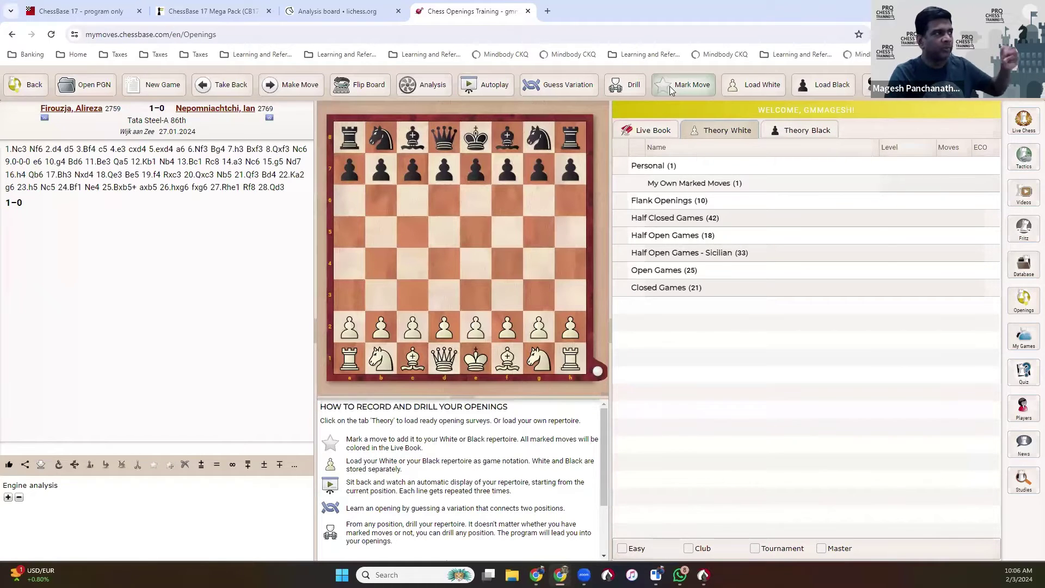
# Drill the White repertoire with 1.e4, 2.Nf3, 3.Bb5, 4.Ba4, 5.O-O and 6.h4 to end of theory.
pyautogui.click(632, 85)
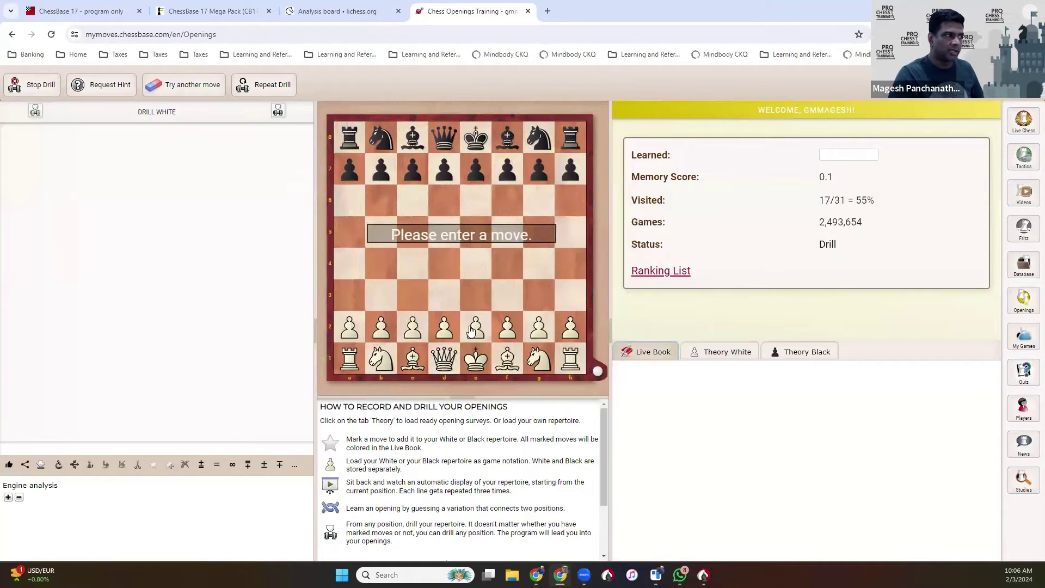
pyautogui.moveTo(475, 328); pyautogui.dragTo(471, 263)
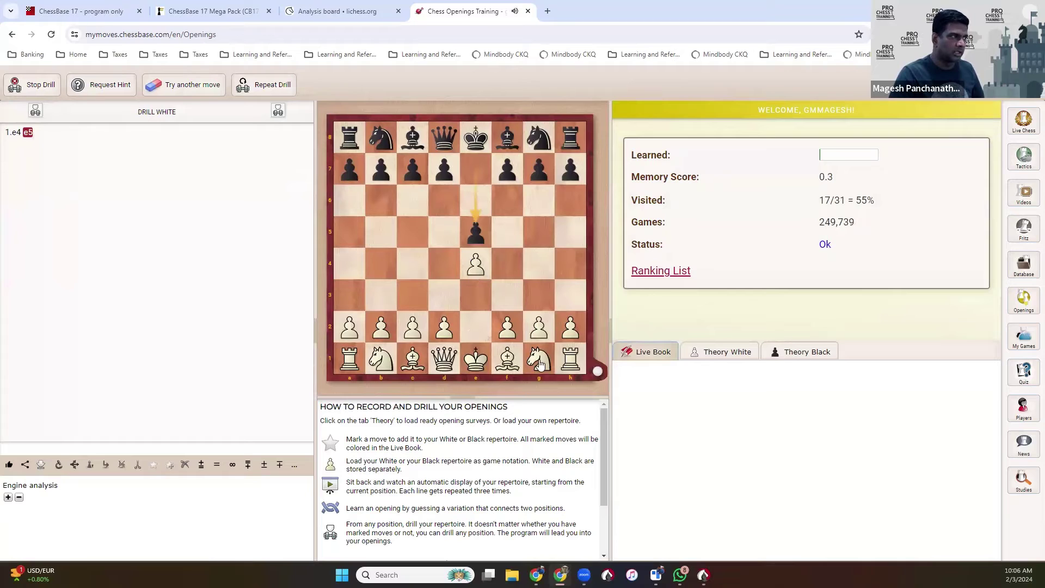
pyautogui.moveTo(539, 358); pyautogui.dragTo(507, 297)
pyautogui.moveTo(511, 362); pyautogui.dragTo(349, 264)
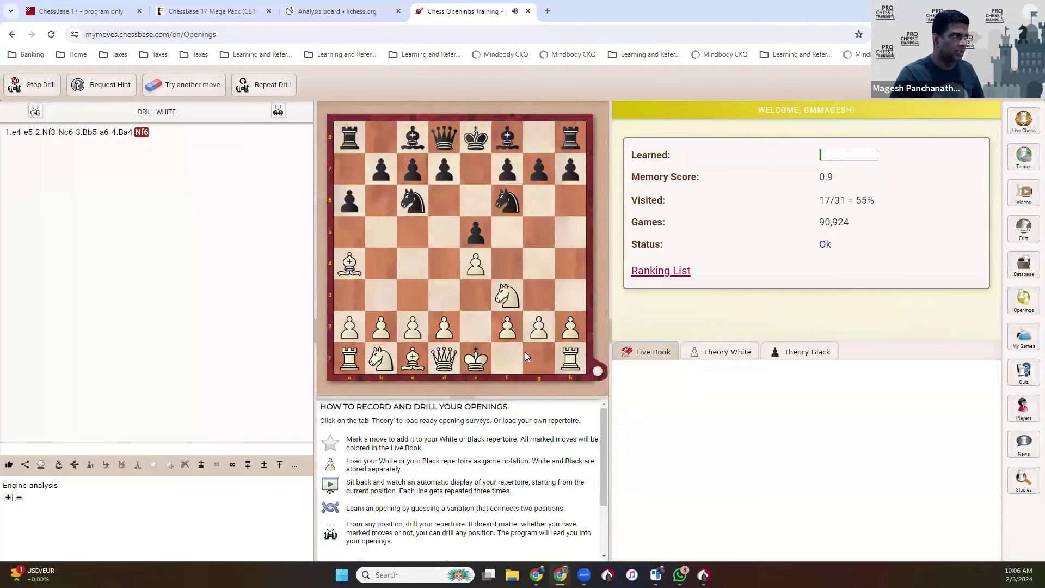
pyautogui.moveTo(475, 358); pyautogui.dragTo(546, 359)
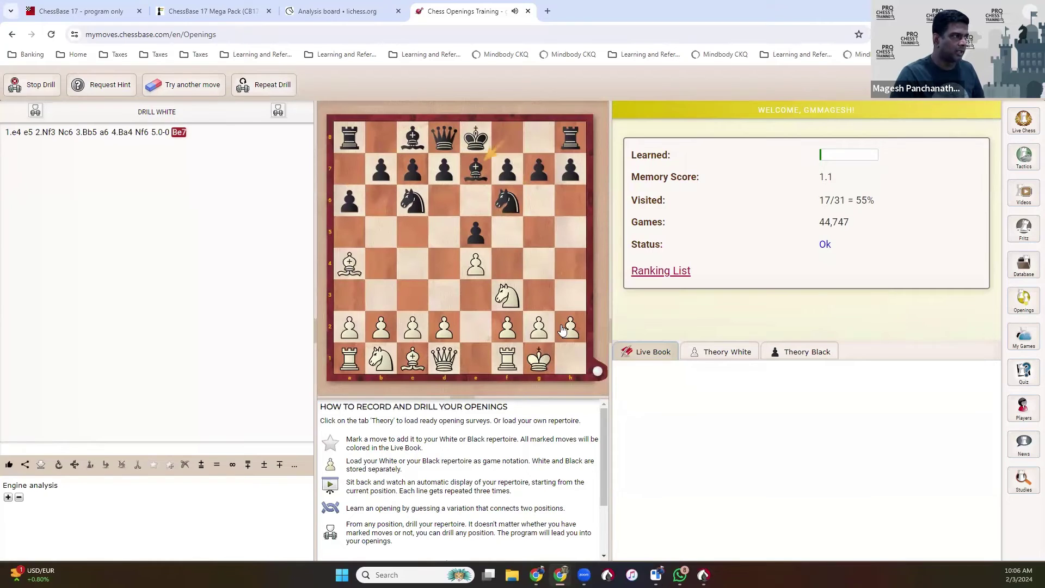
pyautogui.moveTo(570, 327); pyautogui.dragTo(566, 264)
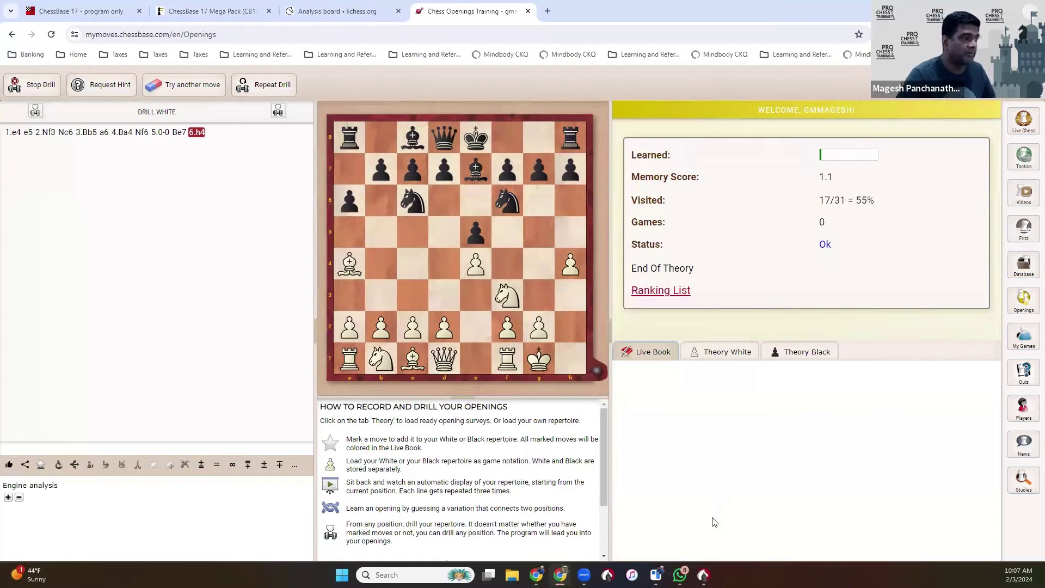
# Close the Enter New Game window without saving and return to the ChessBase 17 main window.
pyautogui.moveTo(703, 575)
pyautogui.click(731, 539)
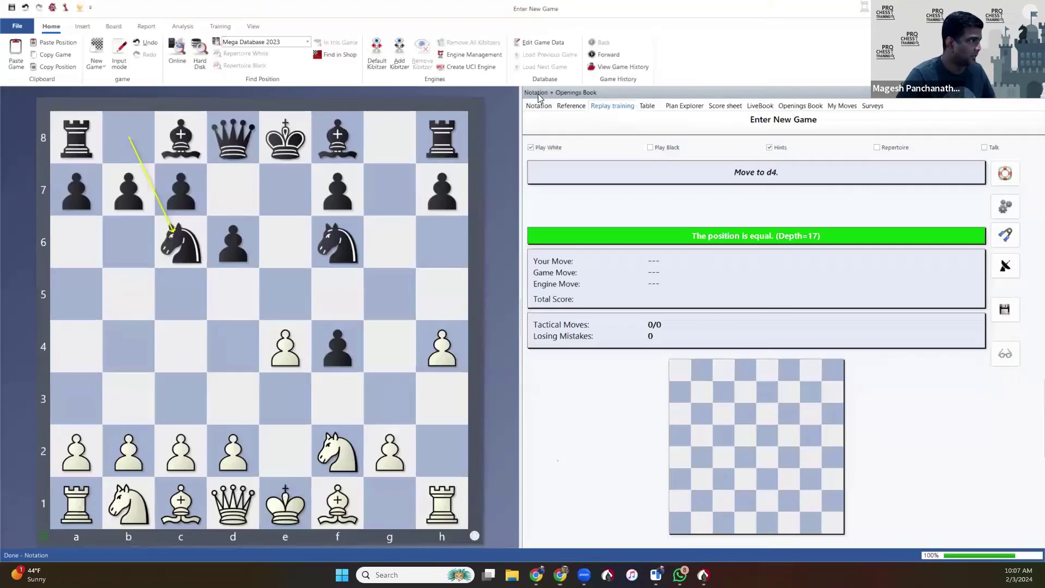
pyautogui.click(539, 106)
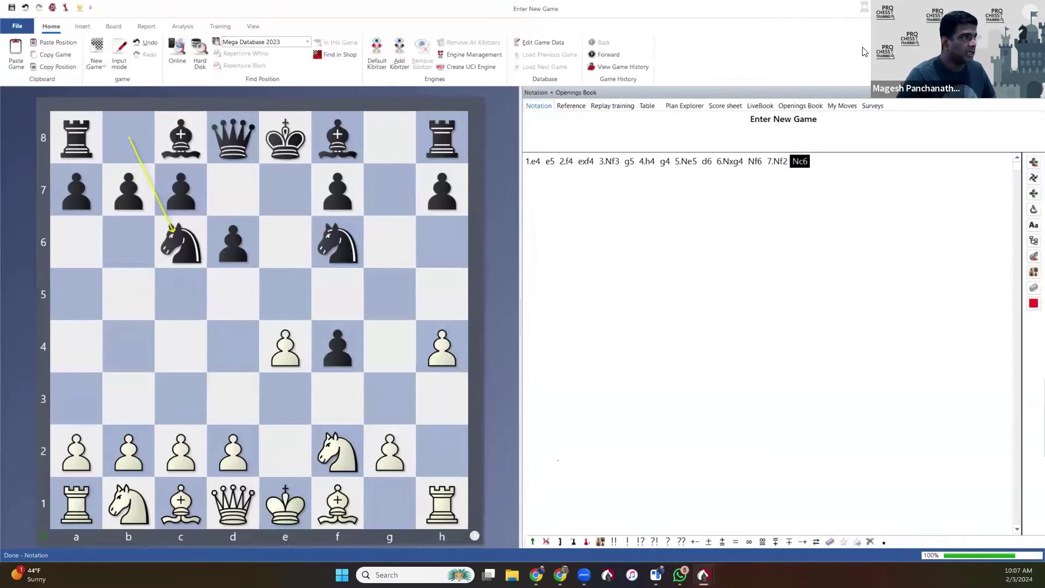
pyautogui.click(1031, 8)
pyautogui.click(542, 323)
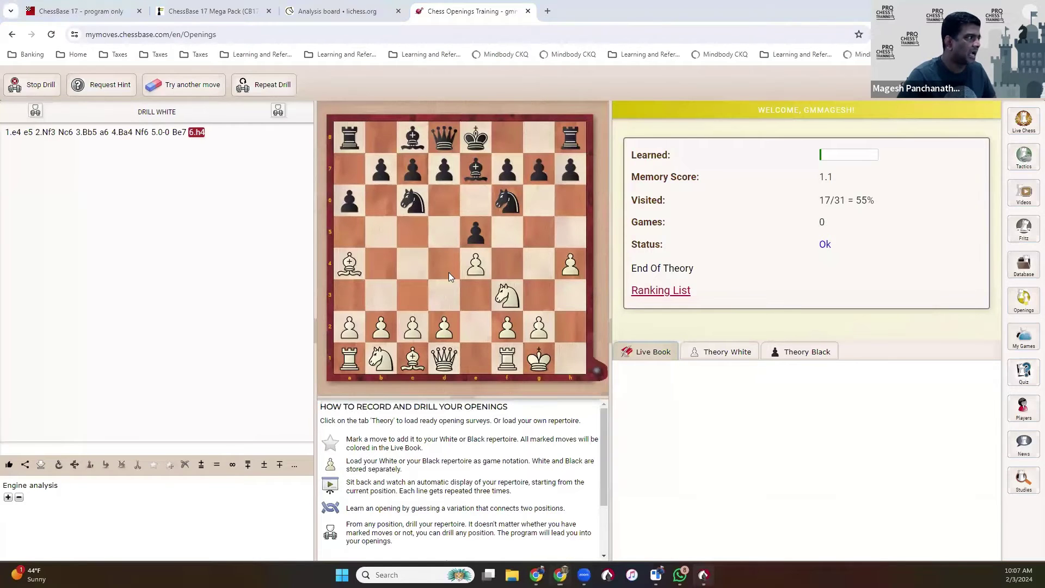
pyautogui.hotkey('alt', 'Tab')
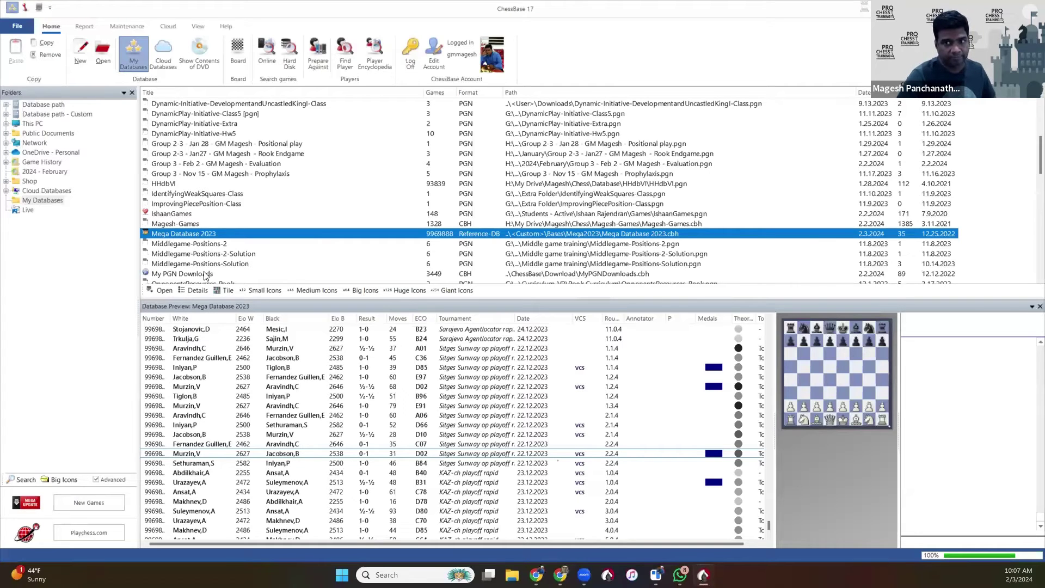
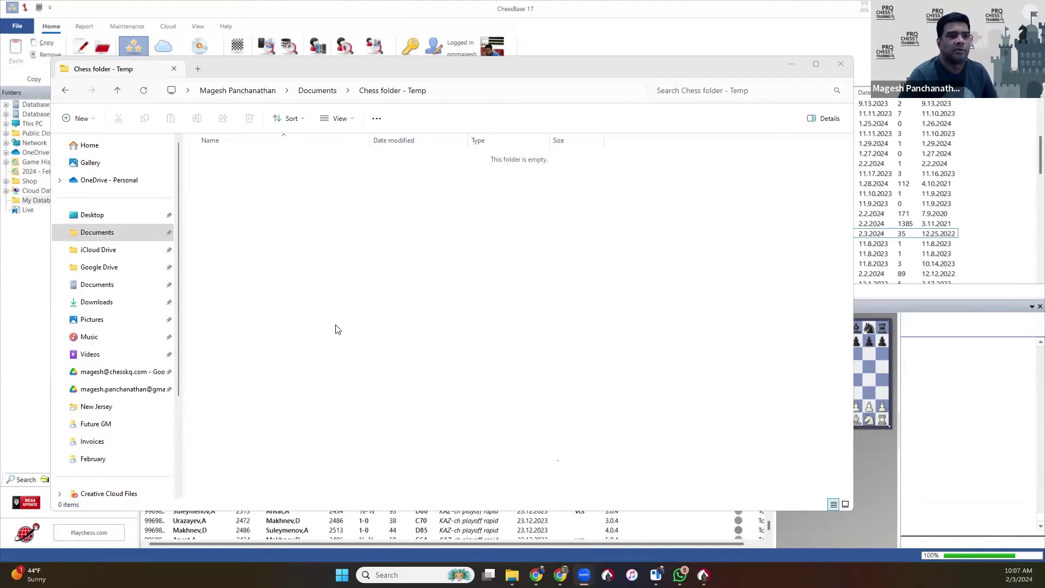
# Bring ChessBase back in front of Explorer and preview the personal games database (1328 games).
pyautogui.click(673, 19)
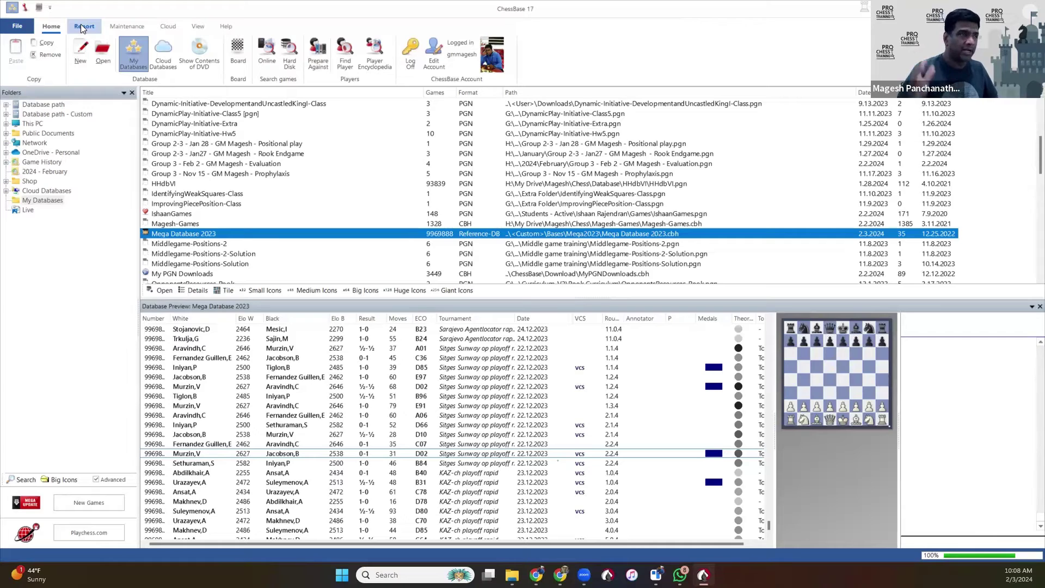
pyautogui.click(160, 223)
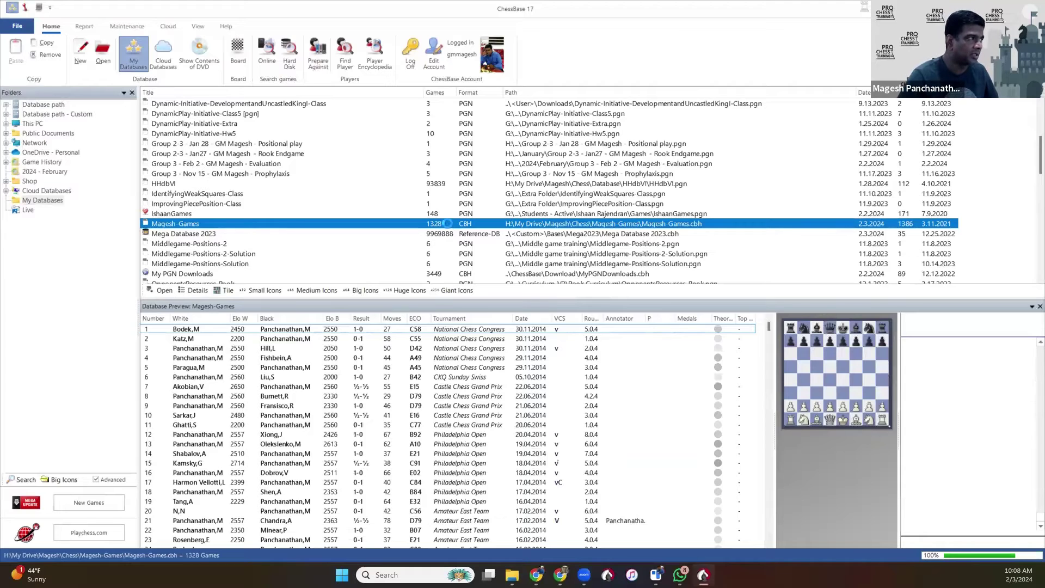
# Open the personal games database sorted newest first and view recent games, including a Reykjavik Harpa Blitz game.
pyautogui.doubleClick(448, 226)
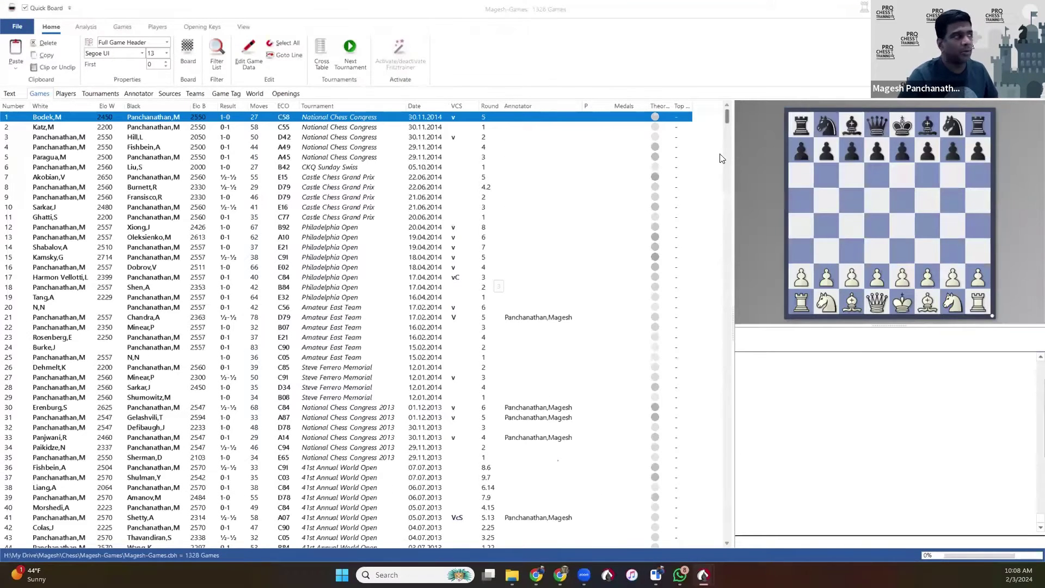
pyautogui.click(425, 105)
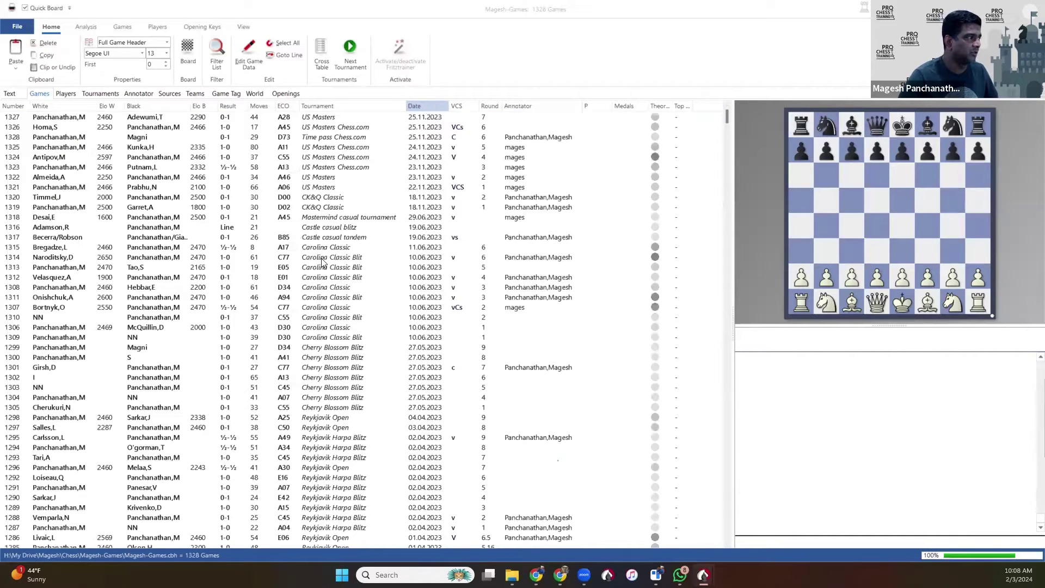
pyautogui.click(352, 257)
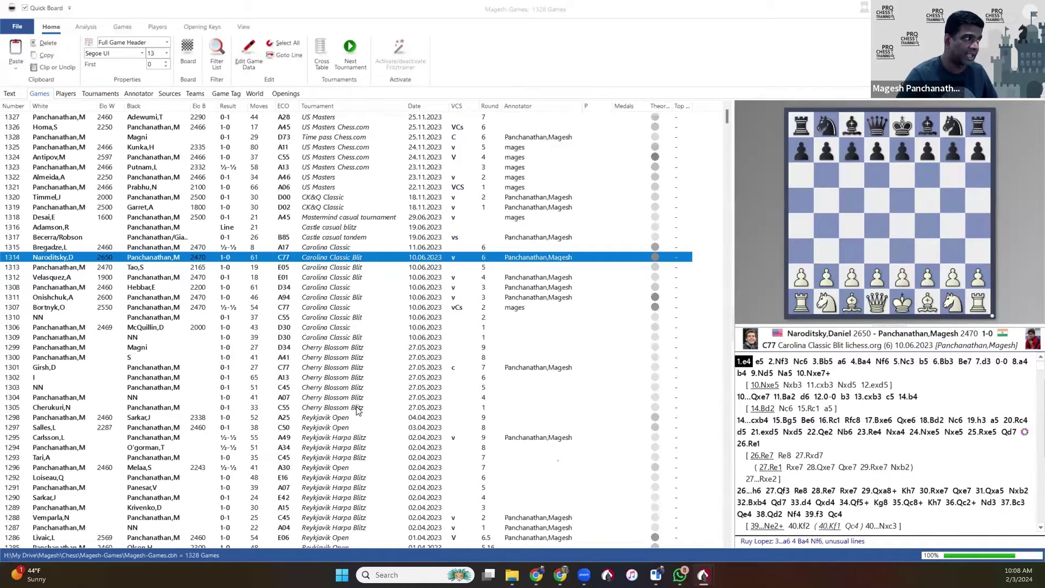
pyautogui.click(343, 337)
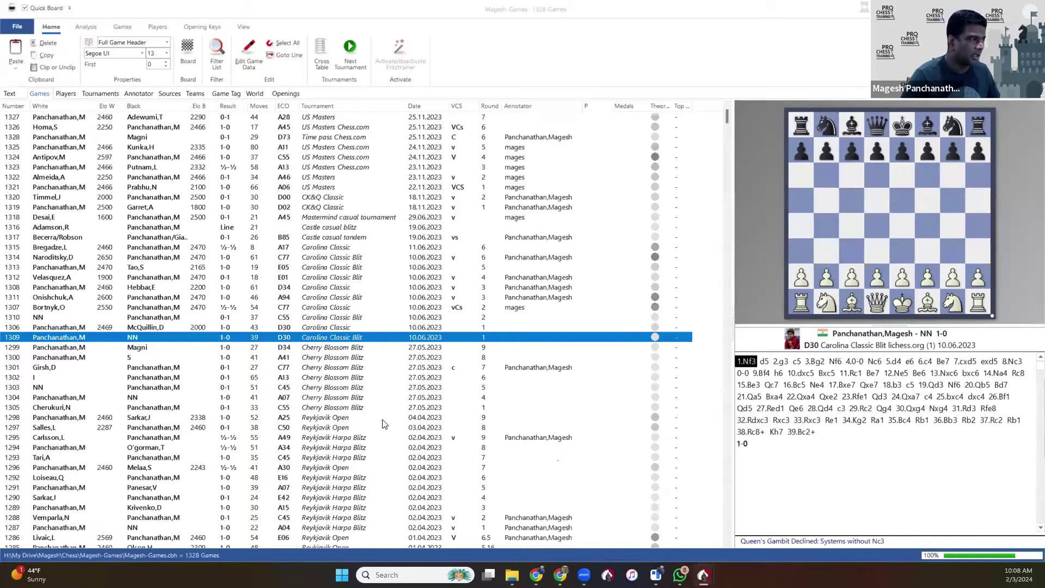
pyautogui.scroll(-2, 368, 493)
pyautogui.click(340, 436)
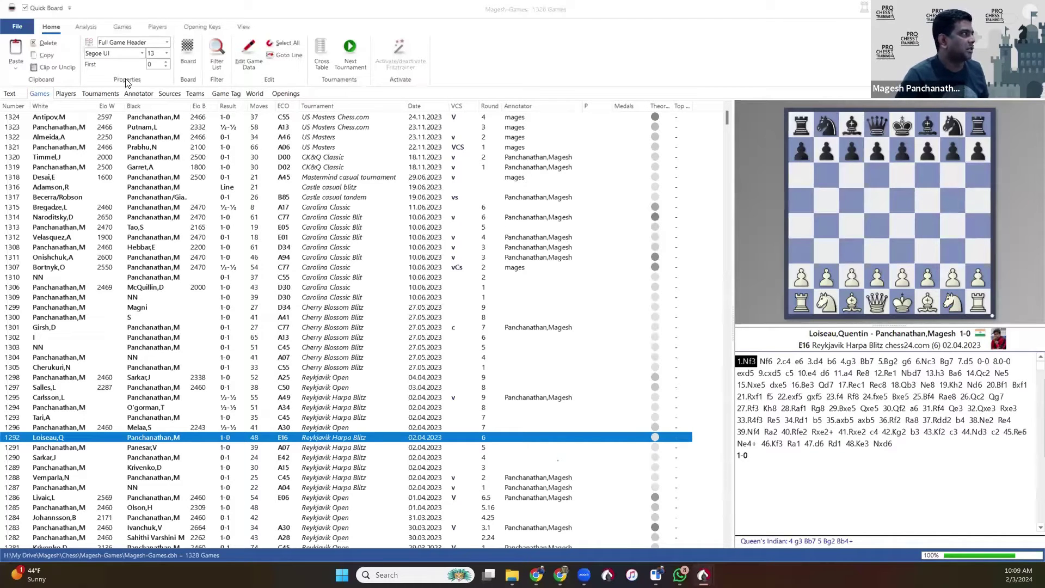
# Search the players list for the owner's surname and build a dossier with normal repertoire and career.
pyautogui.click(65, 94)
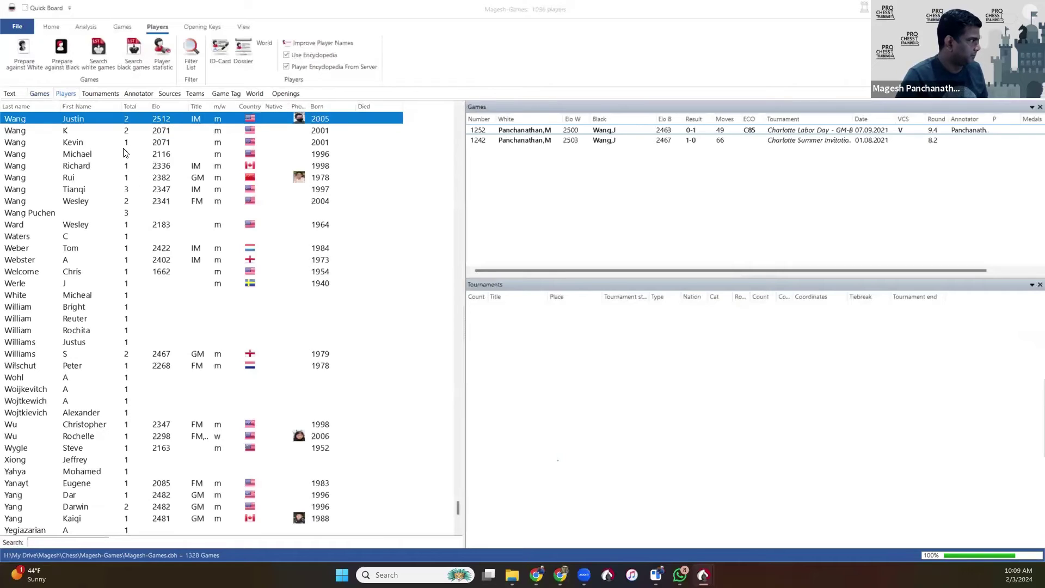
pyautogui.click(58, 543)
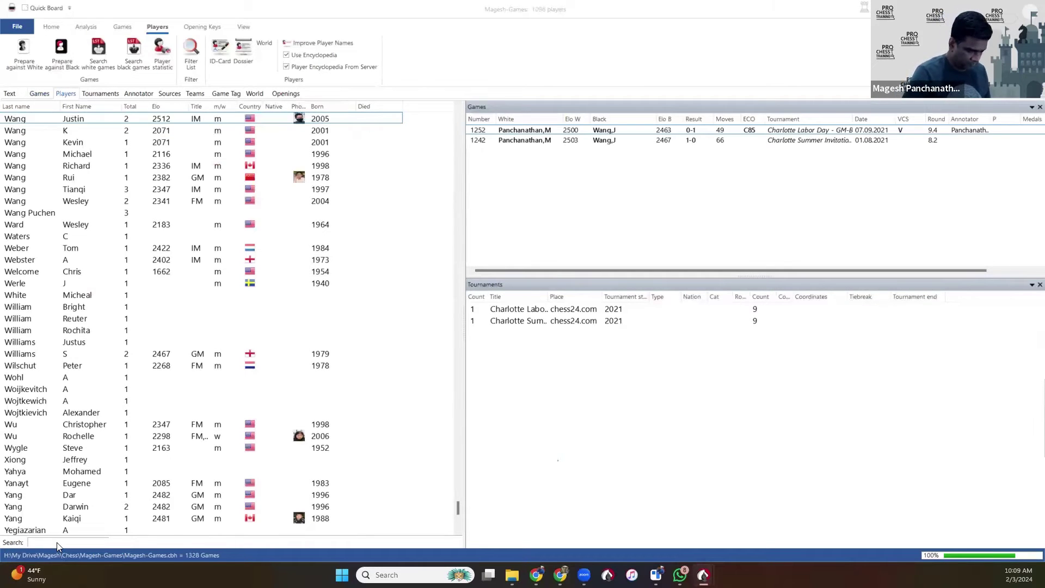
pyautogui.write('Panchanathan')
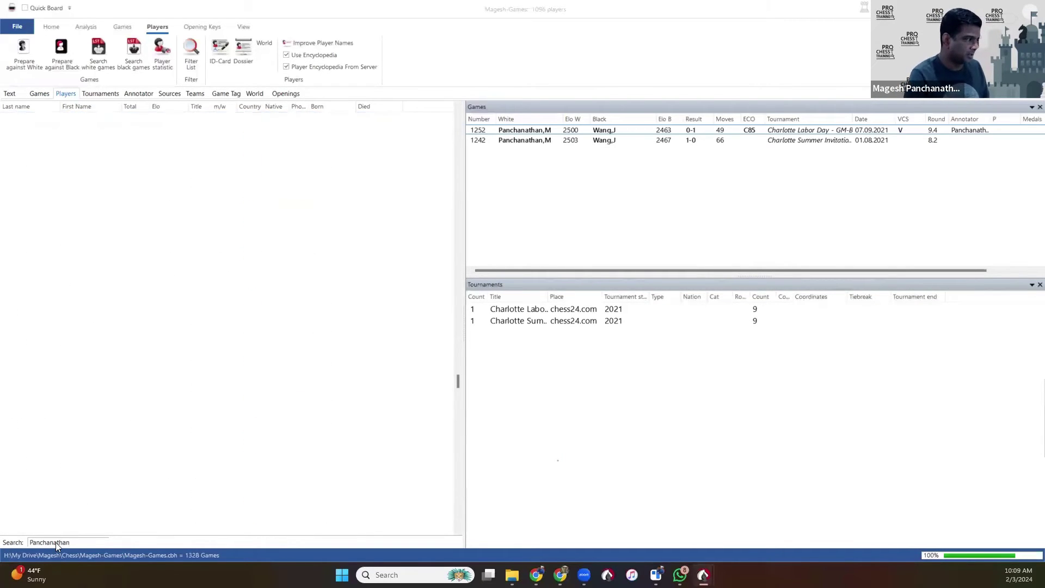
pyautogui.rightClick(122, 143)
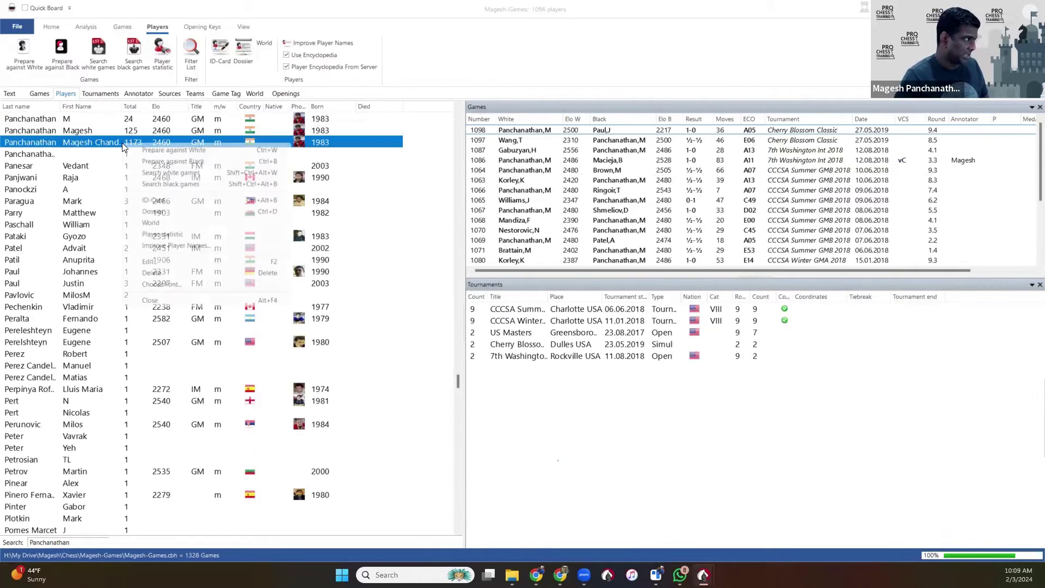
pyautogui.click(155, 212)
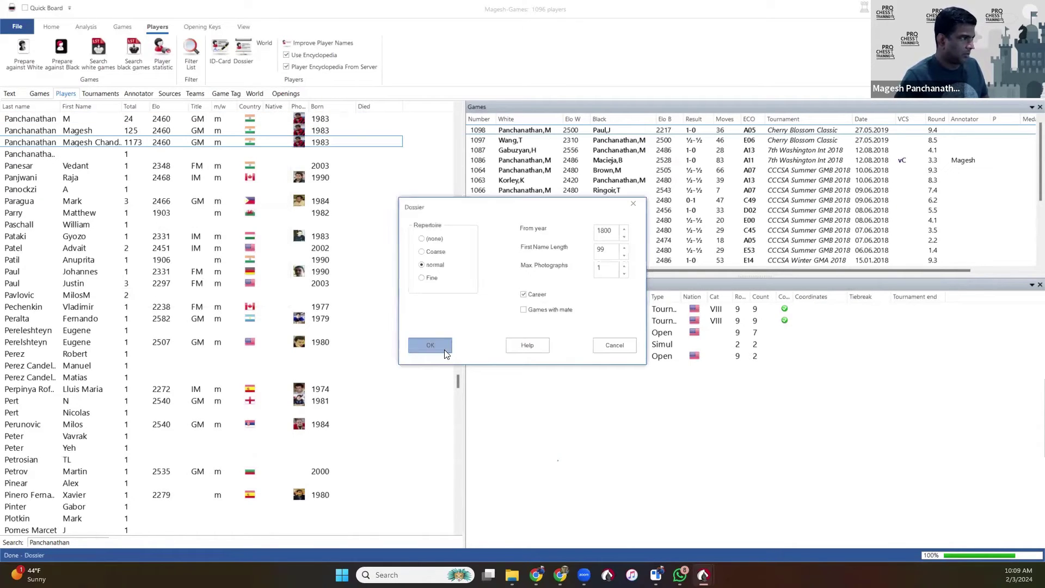
pyautogui.click(445, 354)
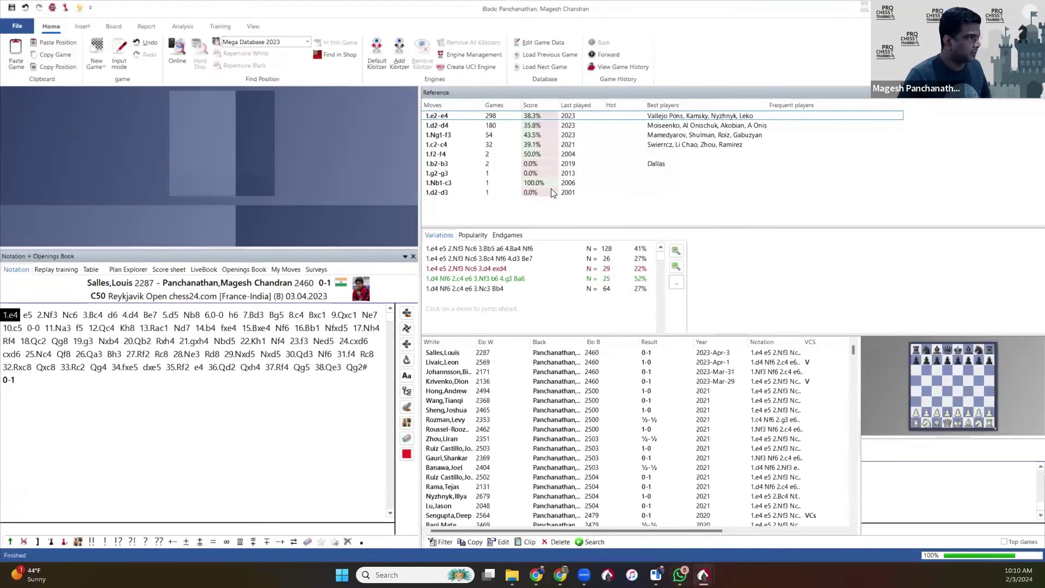
# Bring up the finished dossier and mark the player's age, name, title and birth header lines.
pyautogui.click(703, 574)
pyautogui.click(935, 517)
pyautogui.moveTo(513, 204); pyautogui.dragTo(558, 202)
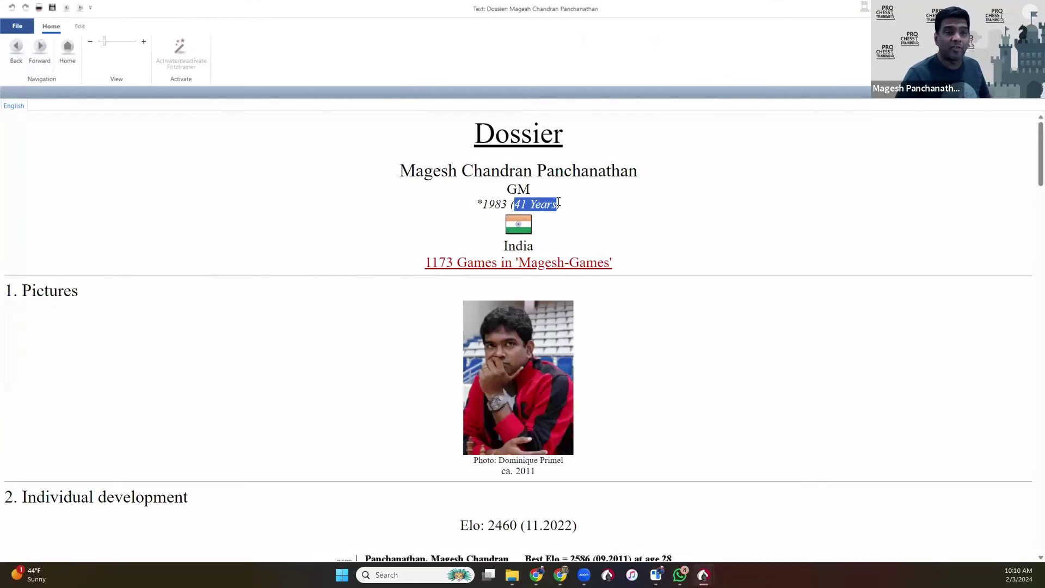
pyautogui.click(558, 201)
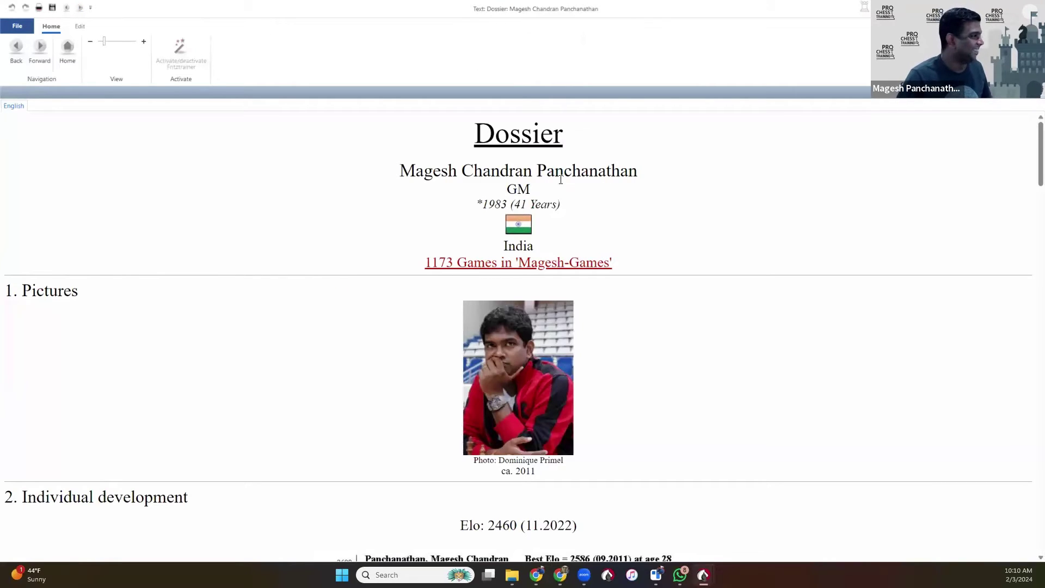
pyautogui.moveTo(460, 163); pyautogui.dragTo(599, 212)
pyautogui.click(602, 214)
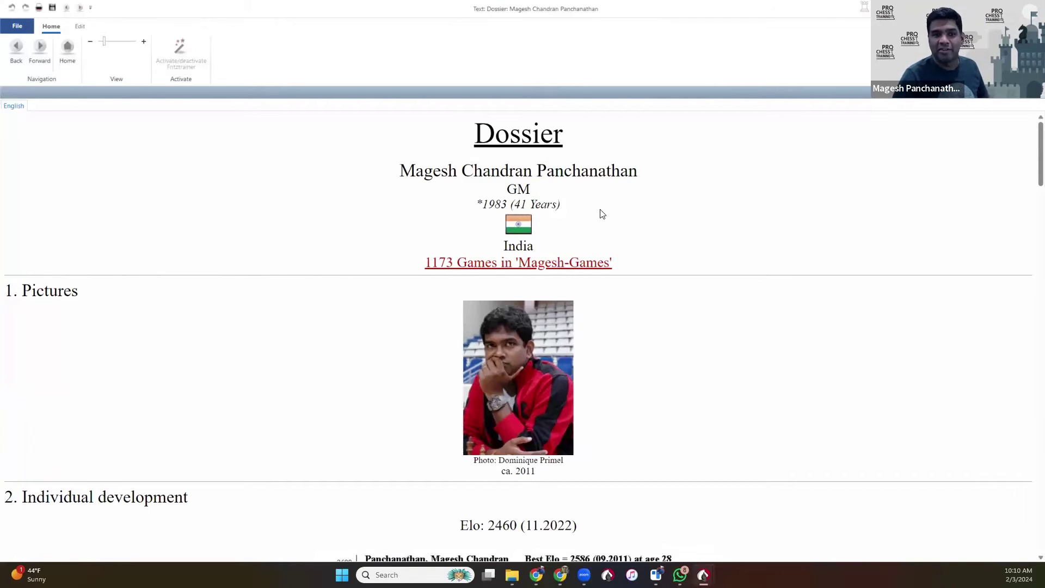
# Review the rating history and games-per-year statistics, highlighting the Black scoring summary line.
pyautogui.scroll(-6, 601, 207)
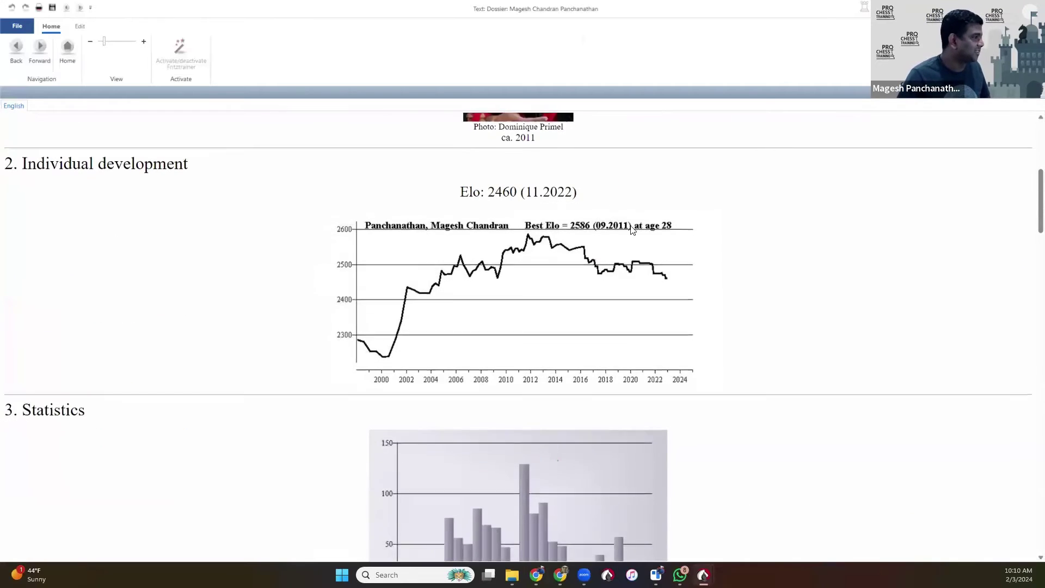
pyautogui.scroll(-6, 664, 267)
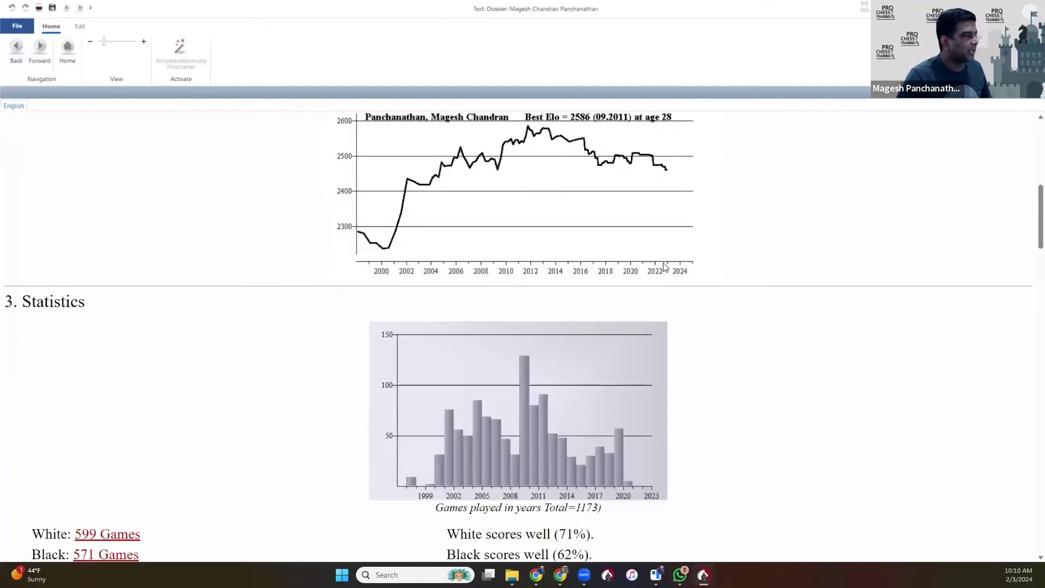
pyautogui.scroll(-1, 664, 267)
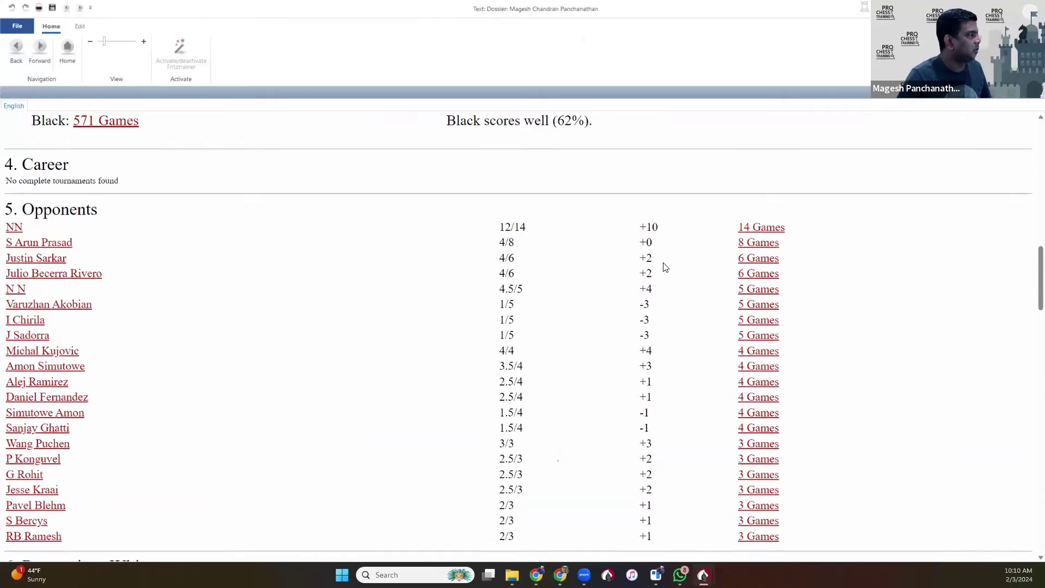
pyautogui.scroll(3, 665, 267)
pyautogui.scroll(3, 662, 286)
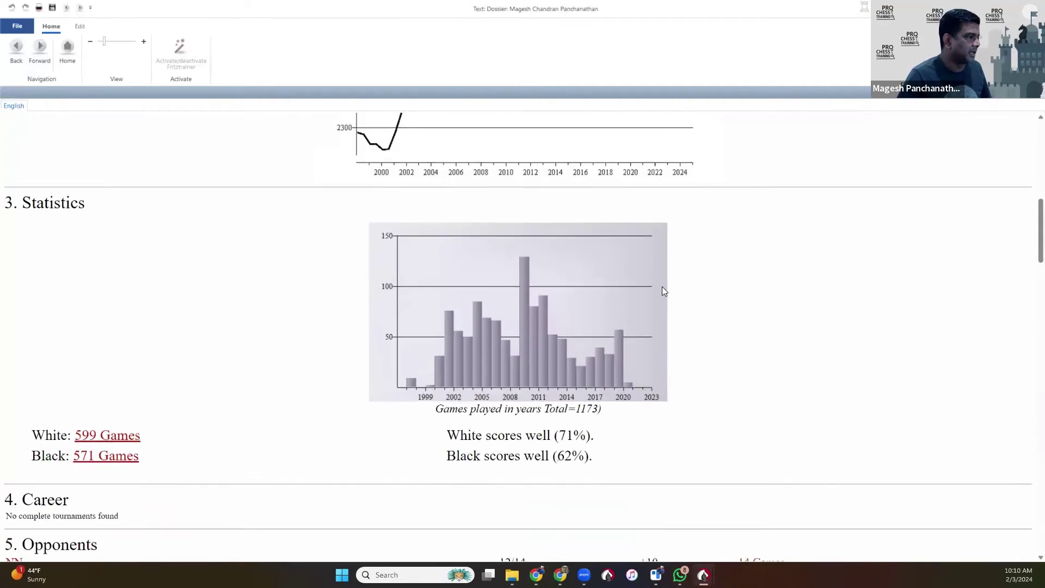
pyautogui.scroll(-2, 631, 371)
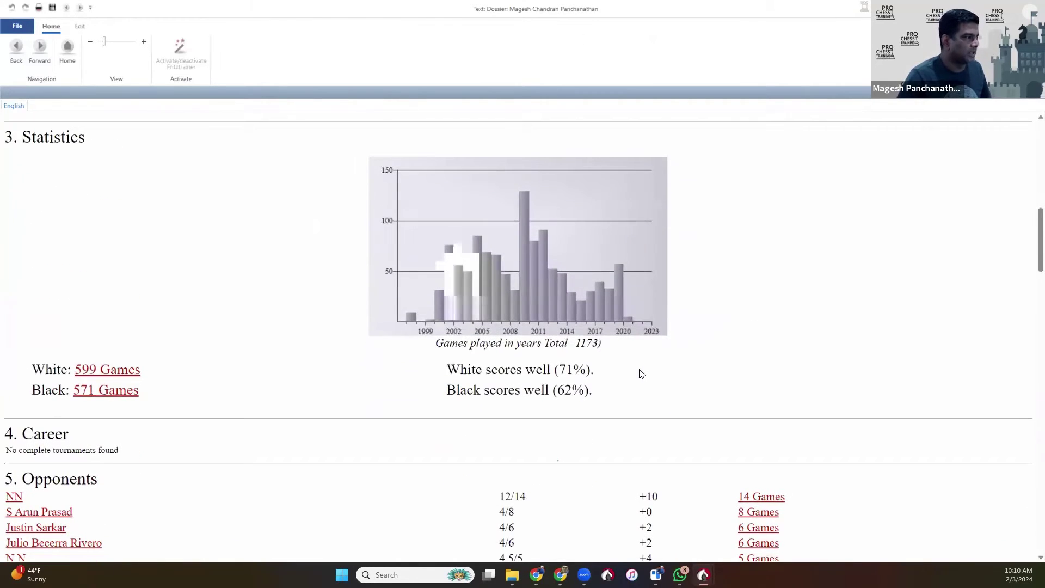
pyautogui.moveTo(599, 396); pyautogui.dragTo(431, 399)
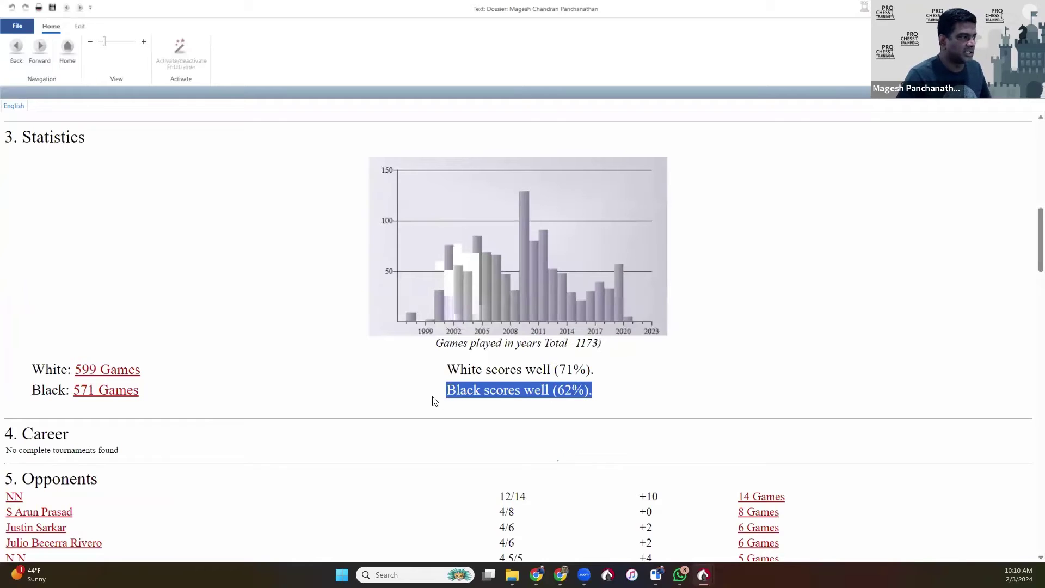
pyautogui.click(434, 397)
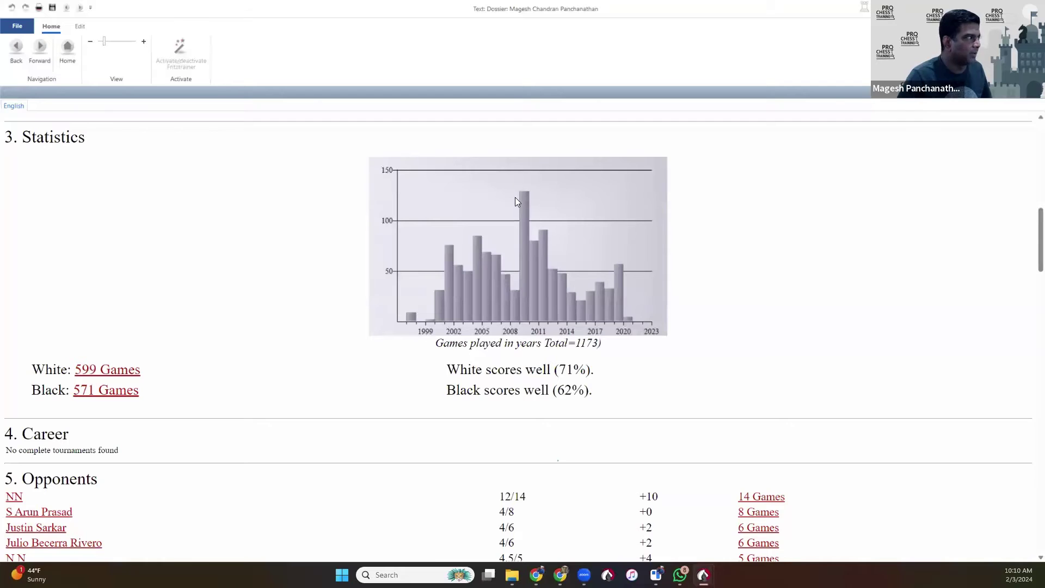
pyautogui.scroll(-7, 317, 375)
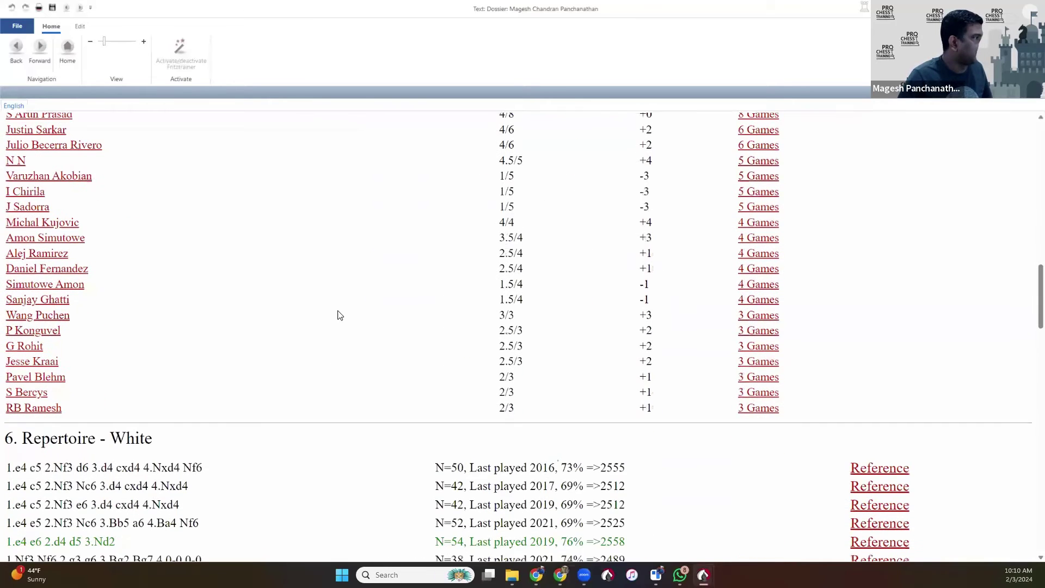
pyautogui.scroll(6, 289, 205)
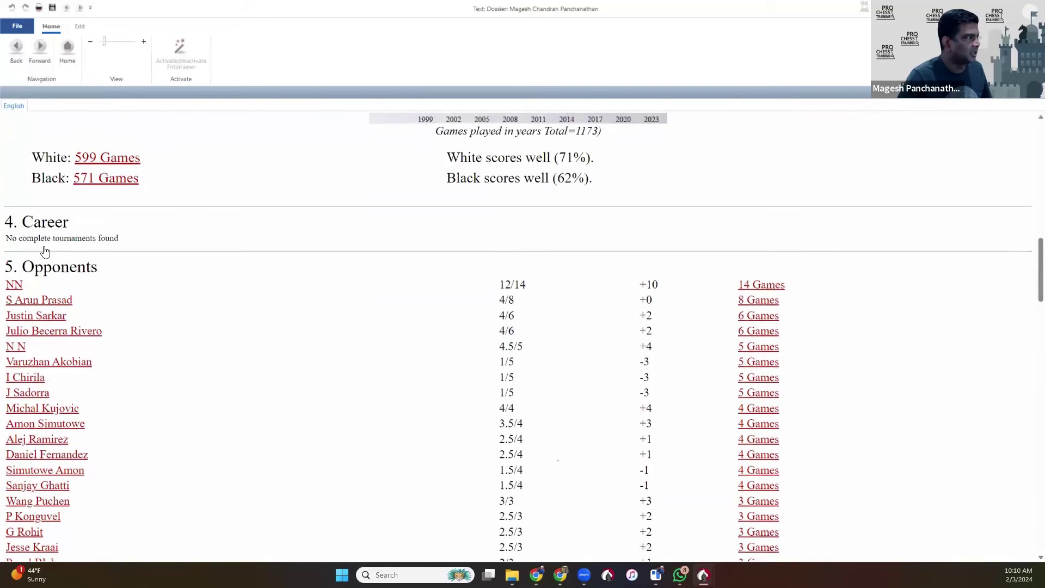
pyautogui.scroll(-3, 544, 236)
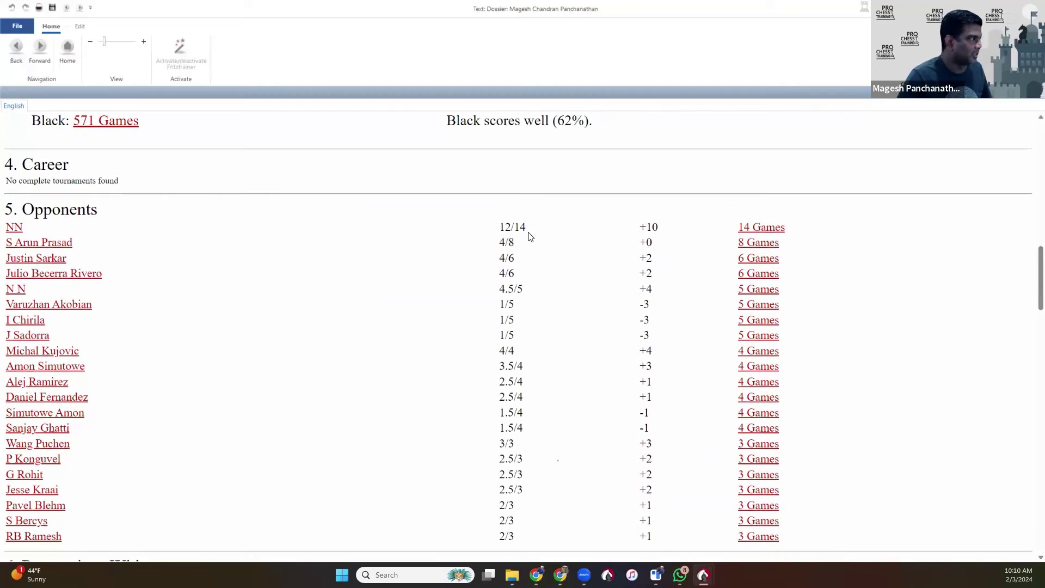
pyautogui.moveTo(503, 236); pyautogui.dragTo(546, 242)
pyautogui.click(543, 246)
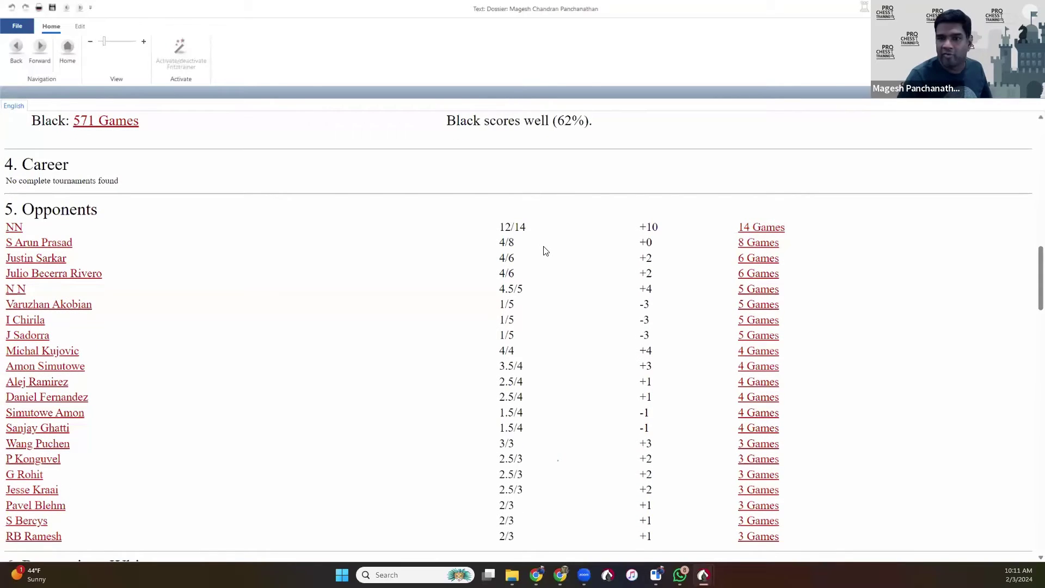
pyautogui.scroll(-10, 411, 285)
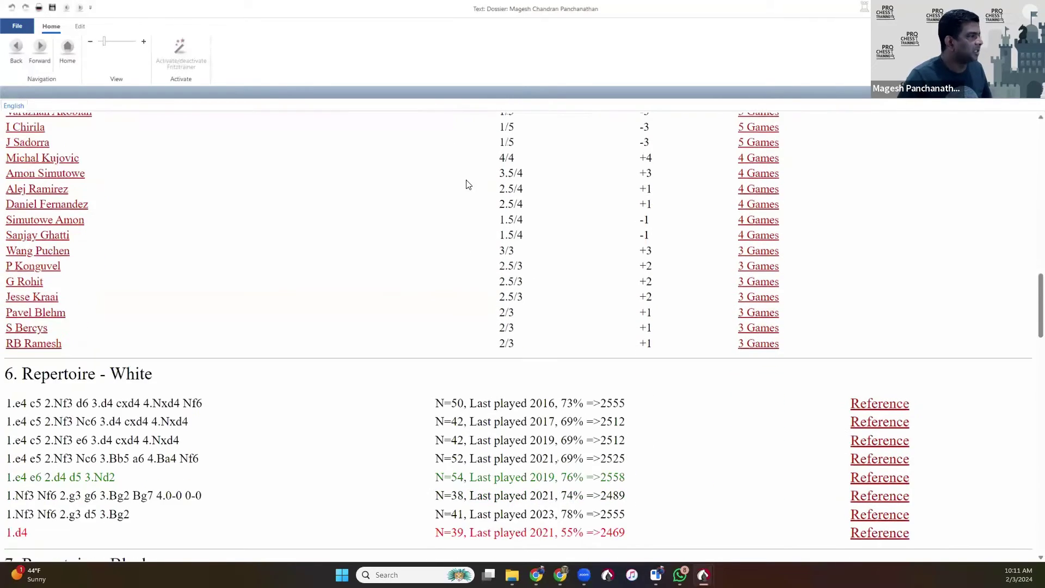
pyautogui.scroll(-11, 409, 319)
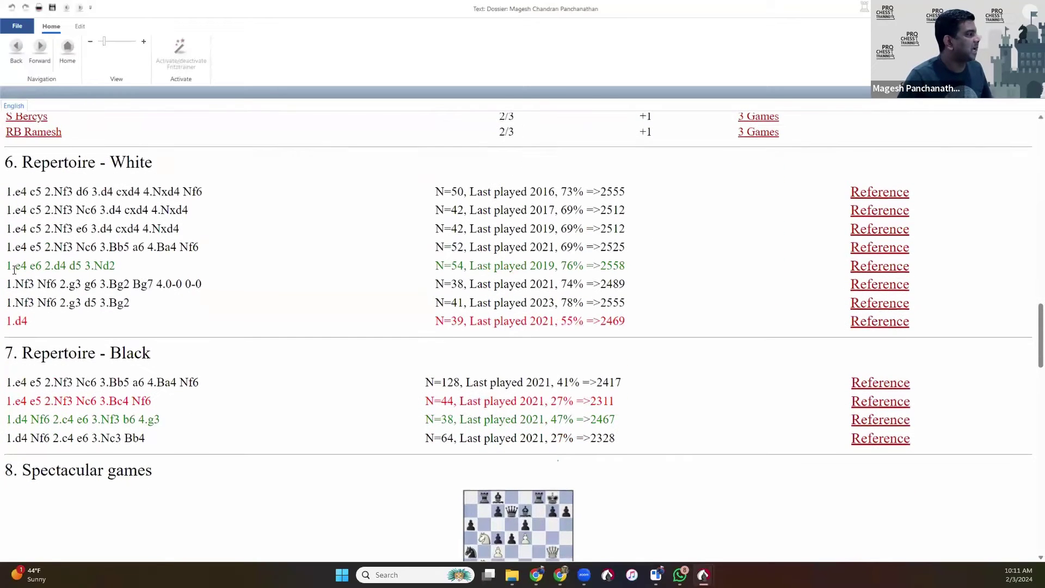
pyautogui.moveTo(650, 269); pyautogui.dragTo(644, 262)
pyautogui.click(640, 258)
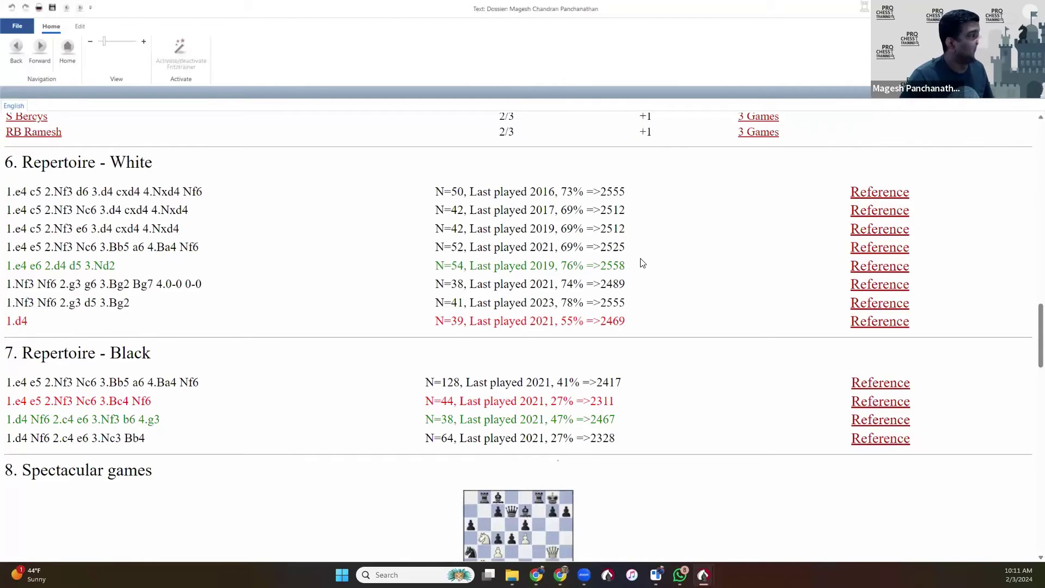
pyautogui.moveTo(625, 266); pyautogui.dragTo(606, 266)
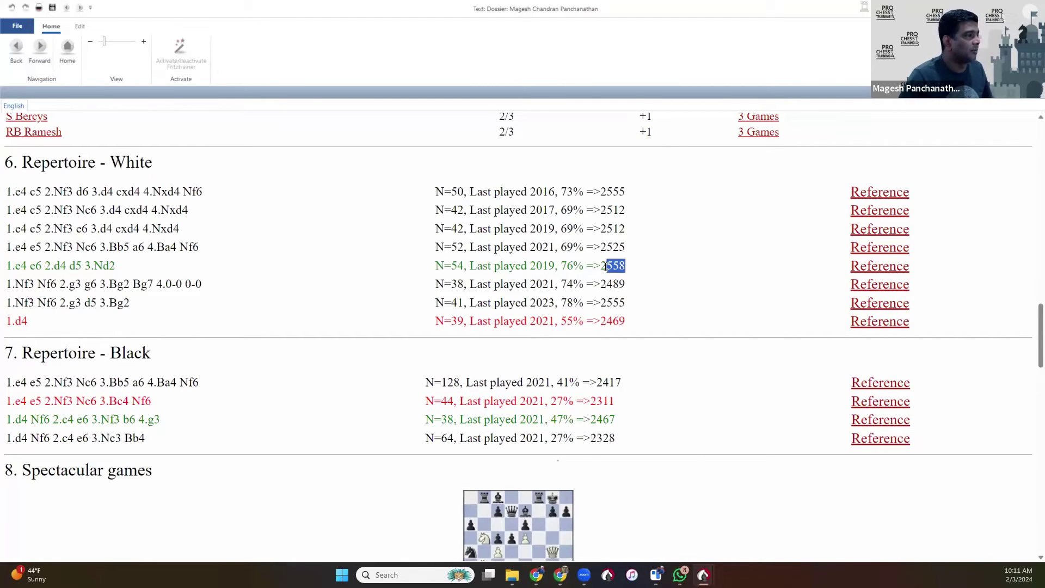
pyautogui.click(657, 267)
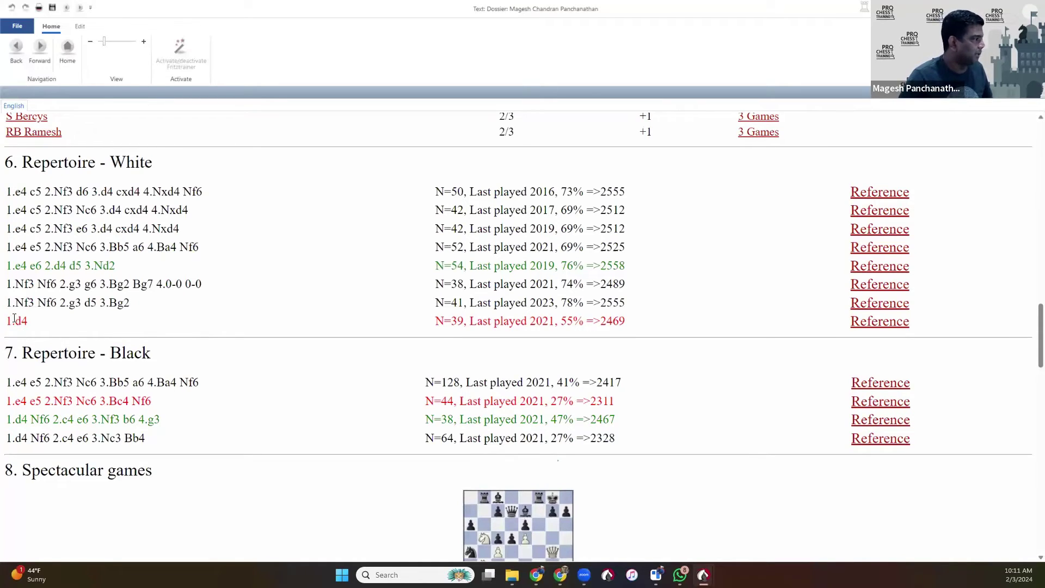
pyautogui.moveTo(14, 318); pyautogui.dragTo(630, 320)
pyautogui.click(630, 321)
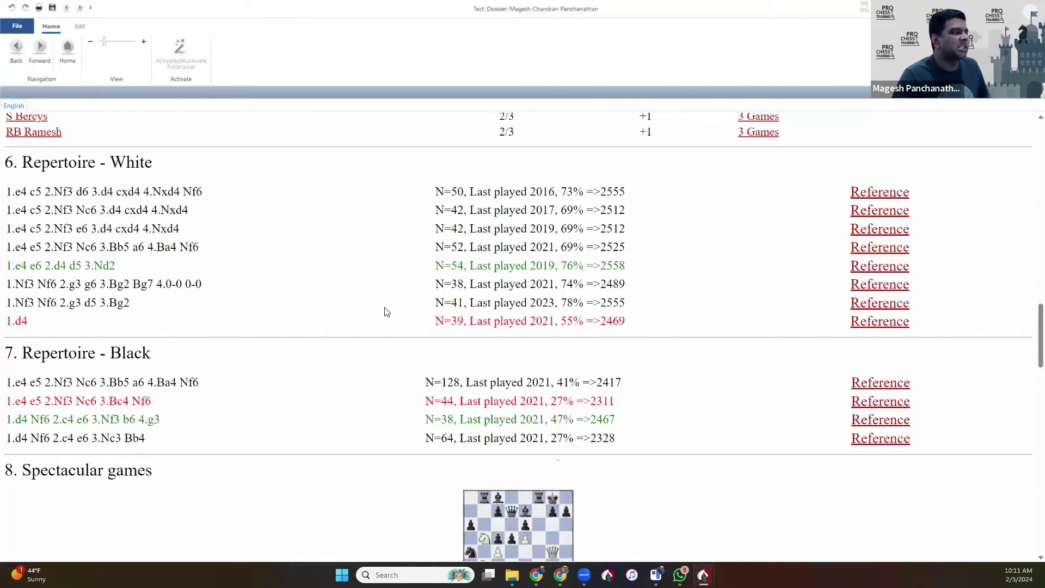
pyautogui.moveTo(463, 322); pyautogui.dragTo(435, 325)
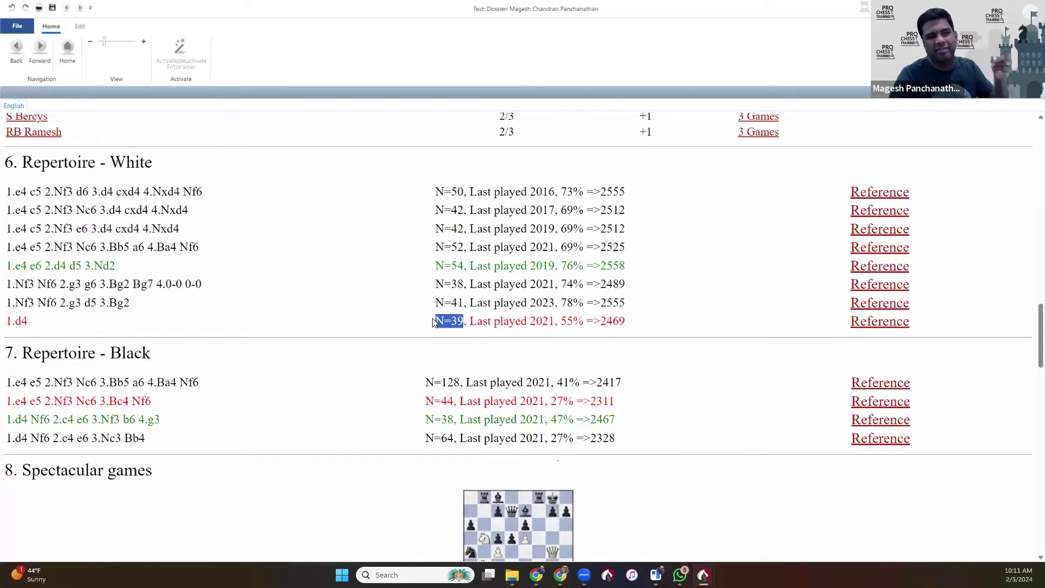
pyautogui.click(451, 320)
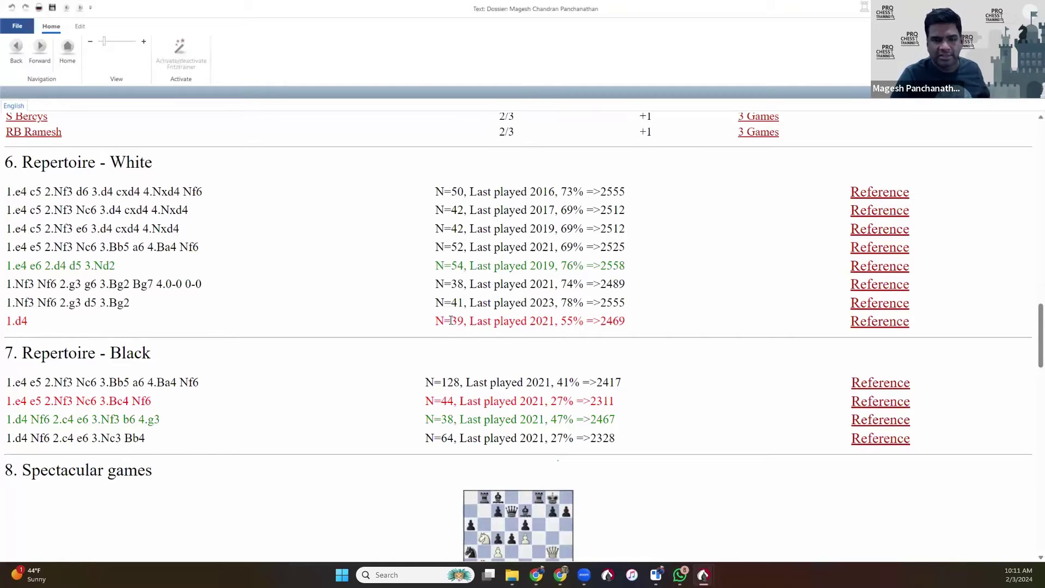
pyautogui.scroll(-2, 427, 298)
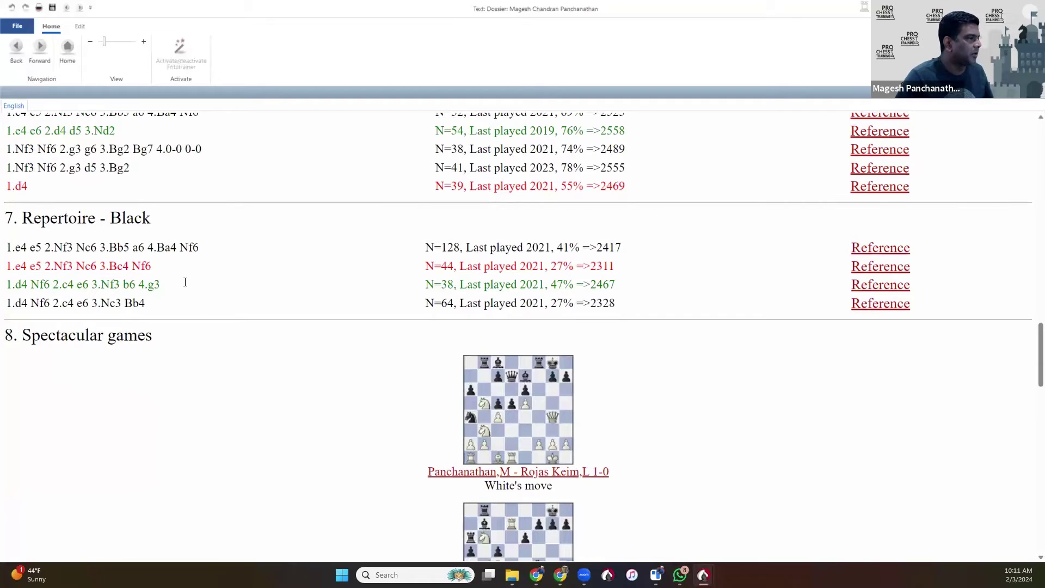
pyautogui.doubleClick(611, 283)
pyautogui.click(610, 282)
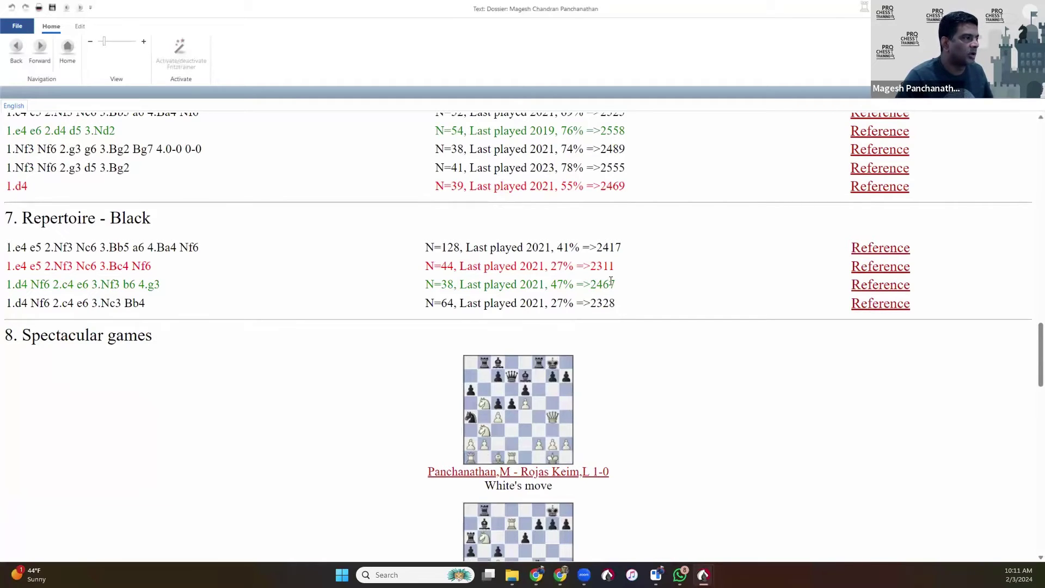
pyautogui.moveTo(593, 245); pyautogui.dragTo(620, 299)
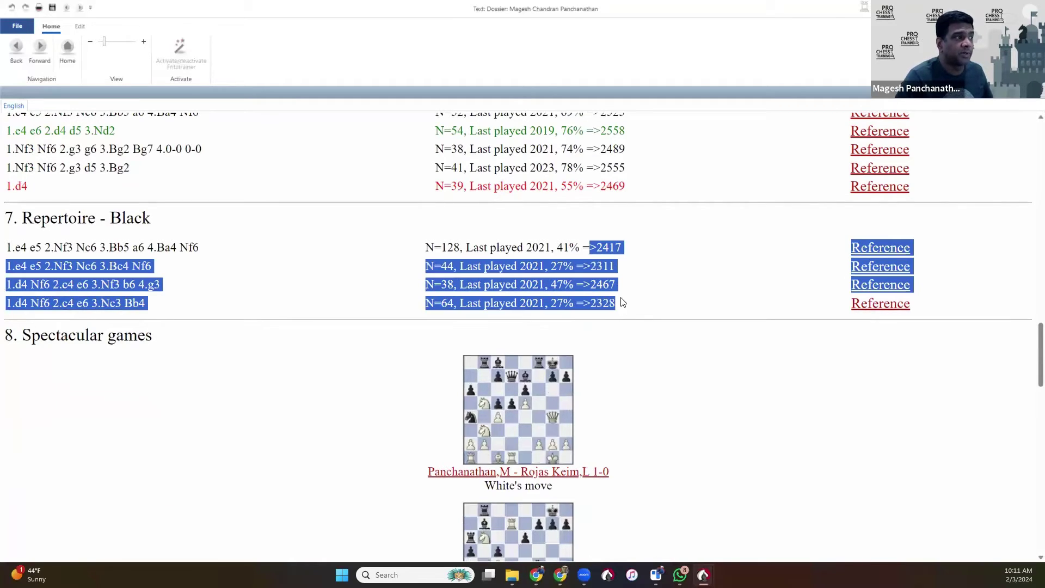
pyautogui.click(609, 250)
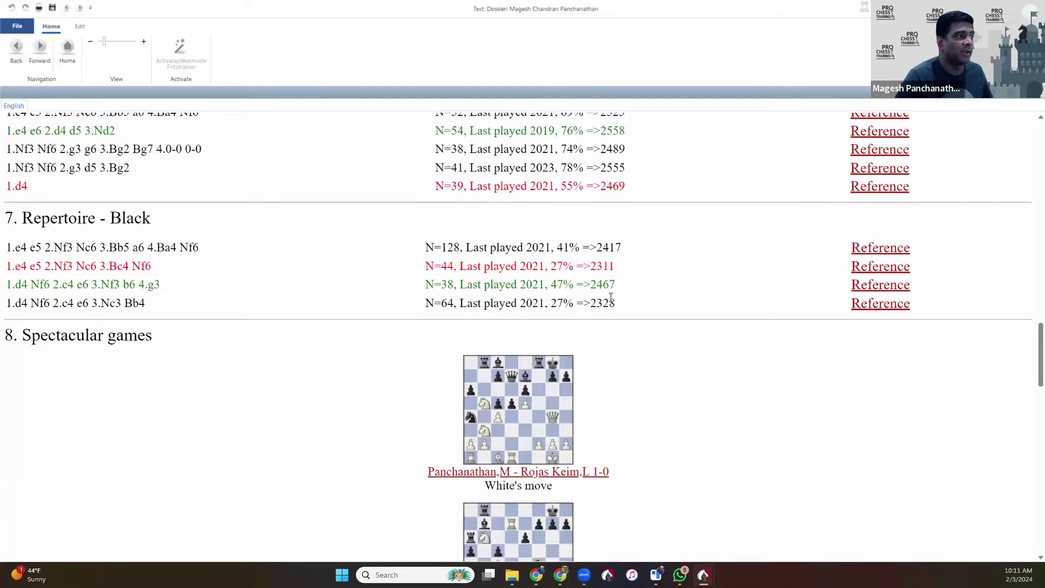
pyautogui.moveTo(615, 284); pyautogui.dragTo(592, 267)
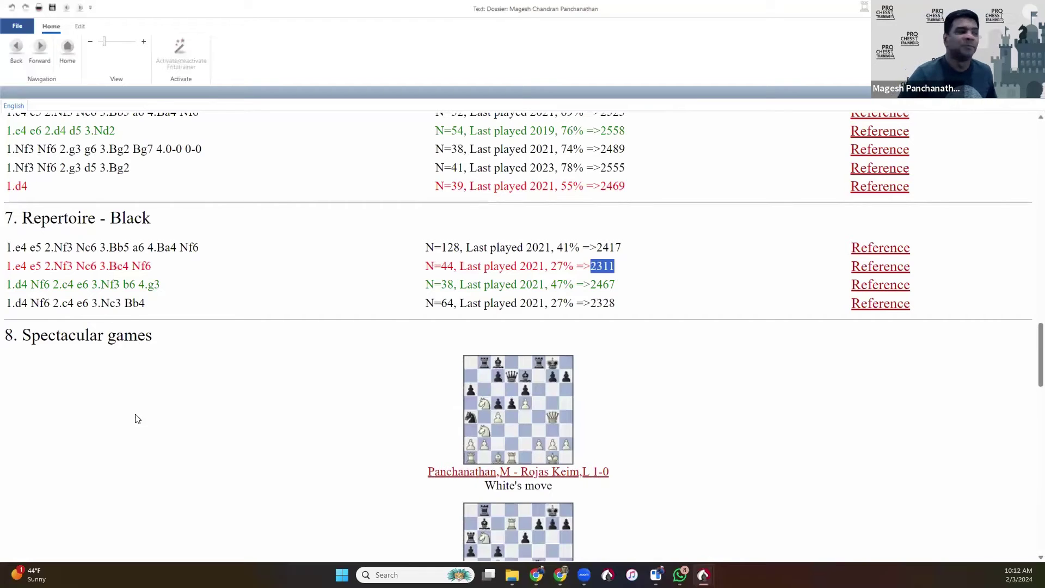
# Scroll through the dossier's annotated games list and back, then close the dossier.
pyautogui.scroll(-1, 236, 262)
pyautogui.scroll(-2, 235, 259)
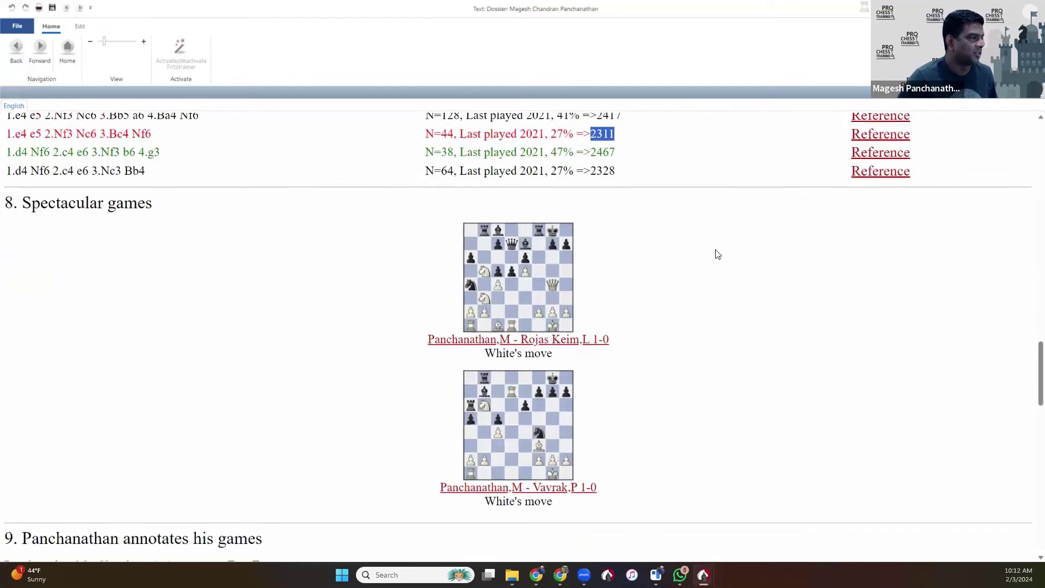
pyautogui.scroll(-1, 741, 348)
pyautogui.scroll(-5, 741, 349)
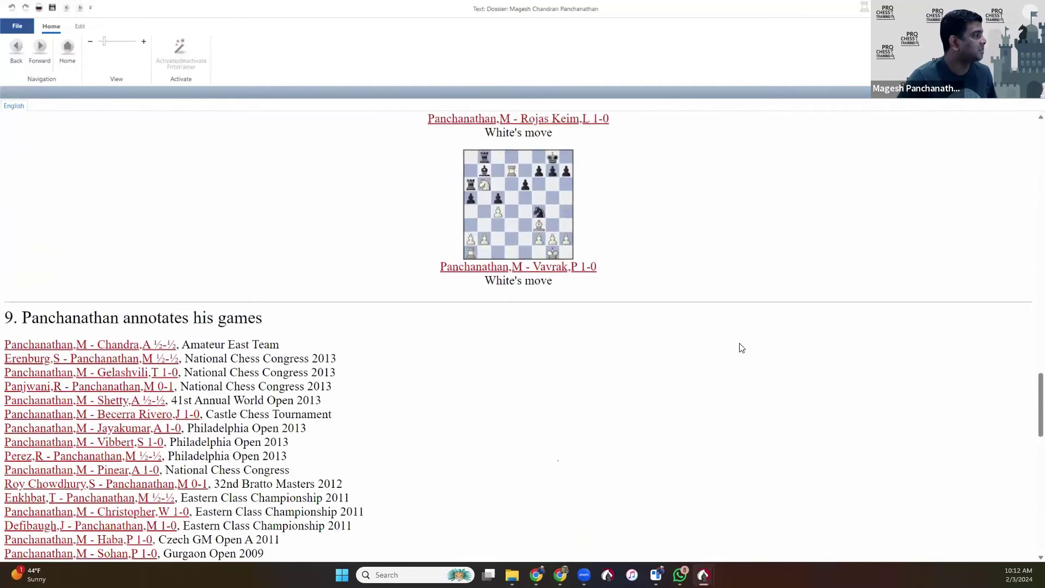
pyautogui.scroll(-5, 741, 348)
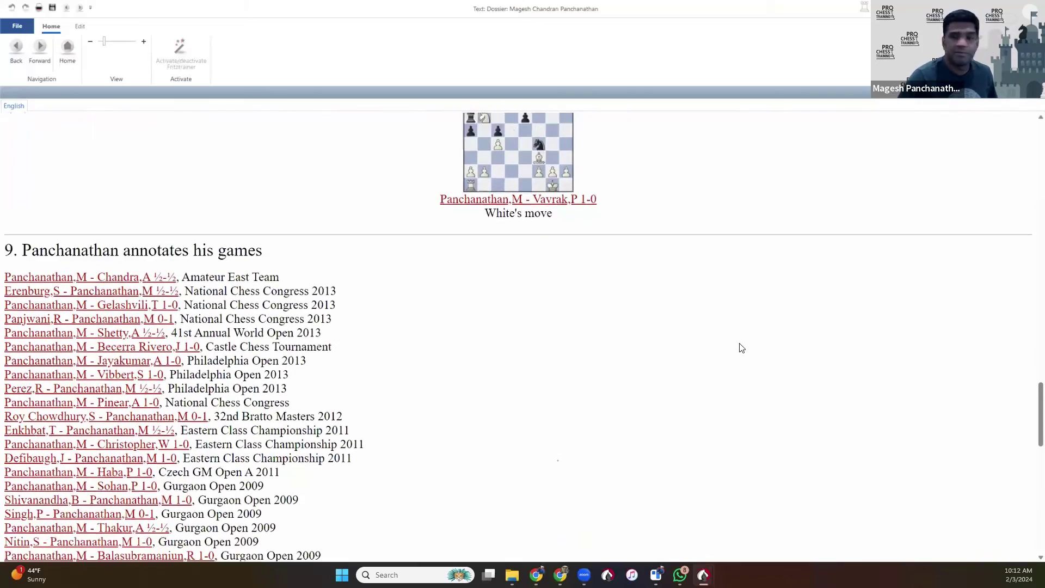
pyautogui.scroll(-10, 546, 337)
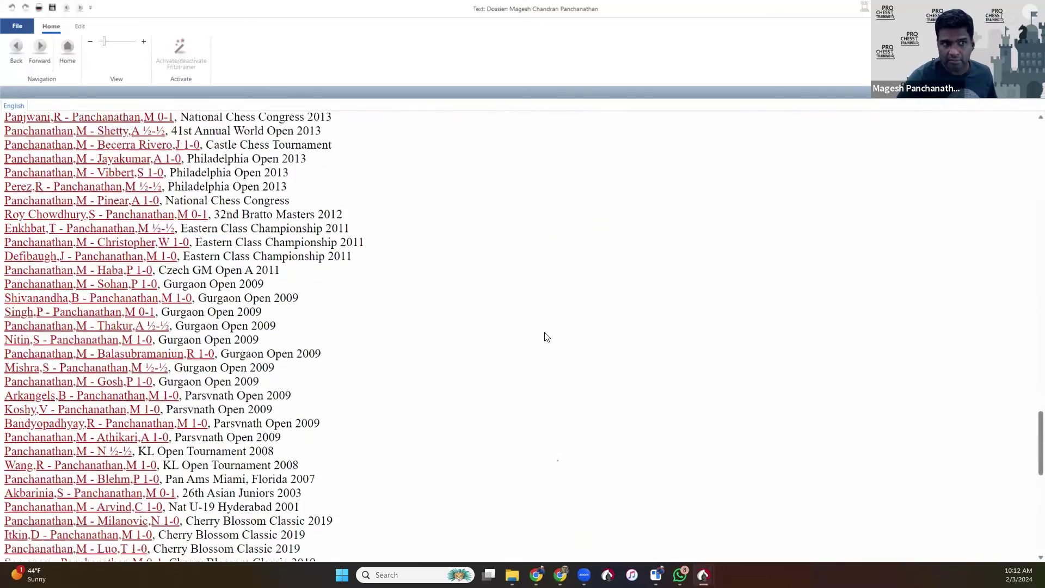
pyautogui.scroll(-3, 512, 345)
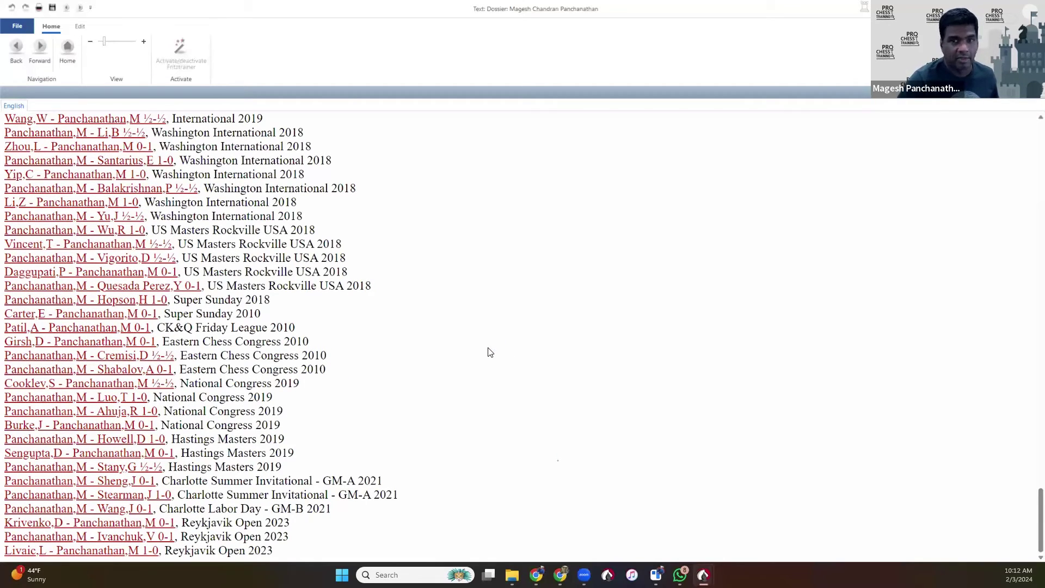
pyautogui.scroll(20, 489, 353)
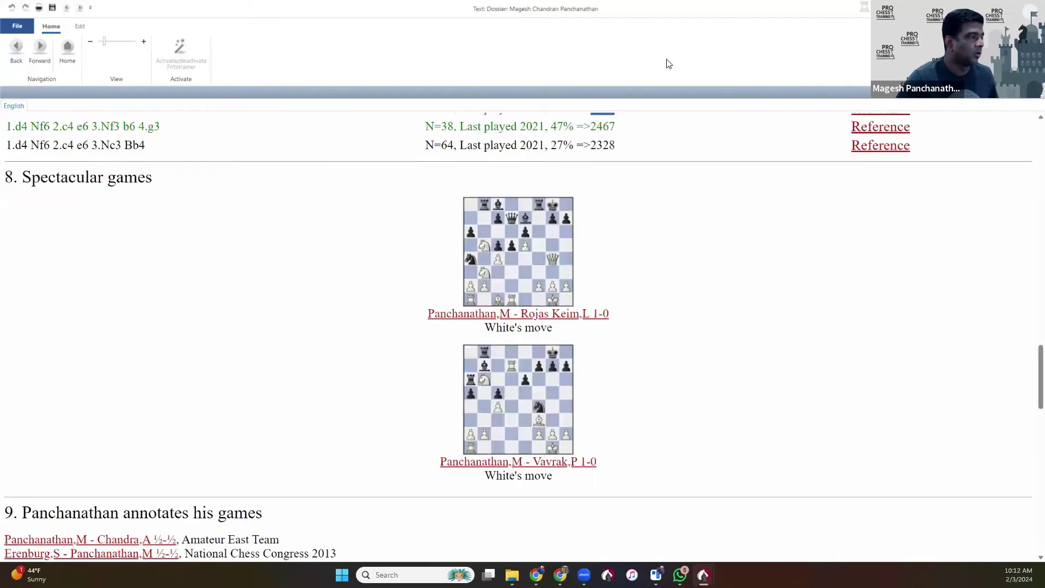
pyautogui.scroll(20, 555, 170)
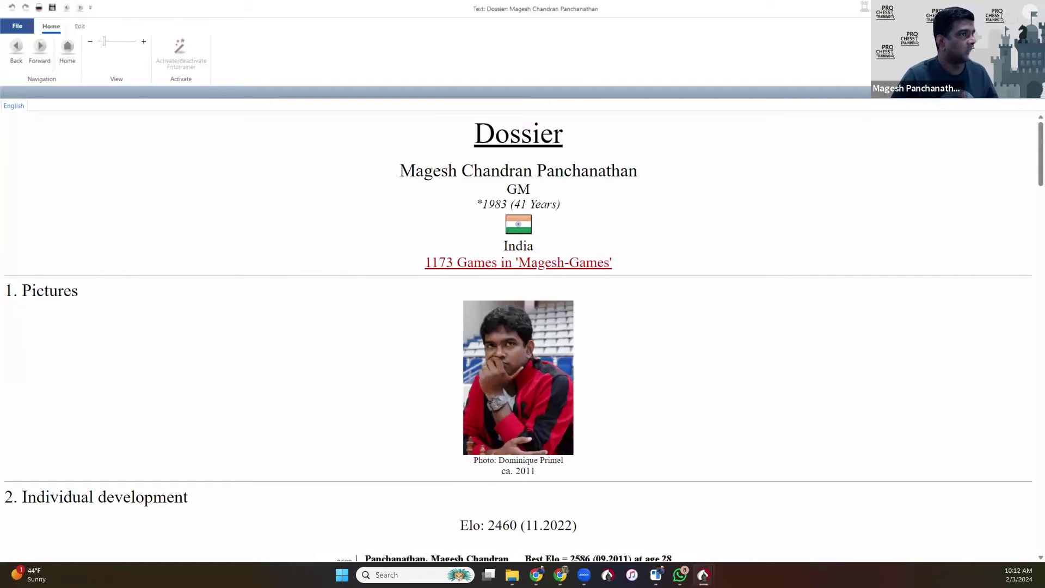
pyautogui.click(1031, 8)
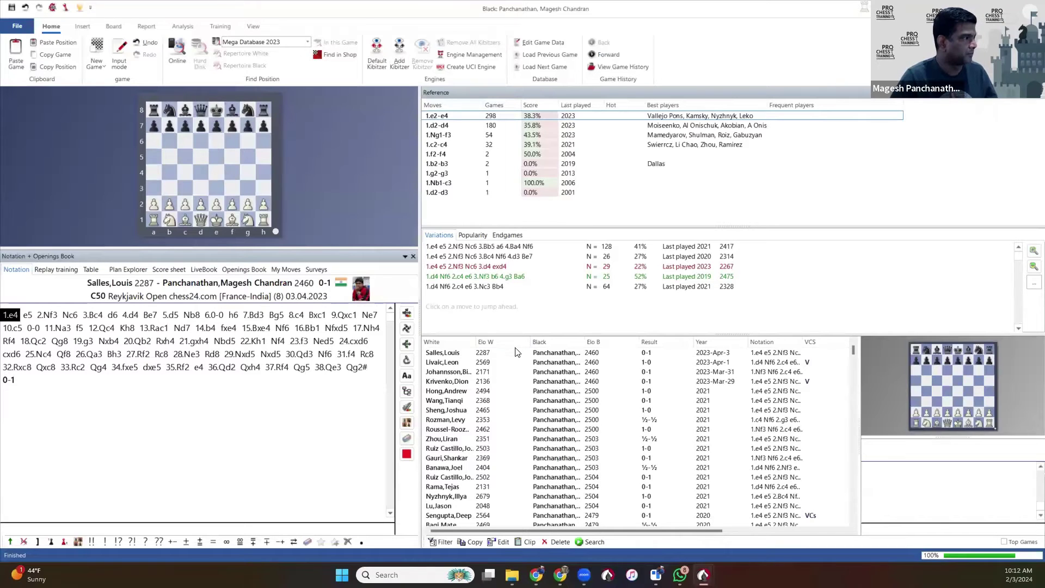
# Switch to the player's White games window, whose tree shows 1.e4 in 342 games and 1.Nf3 in 184.
pyautogui.moveTo(703, 574)
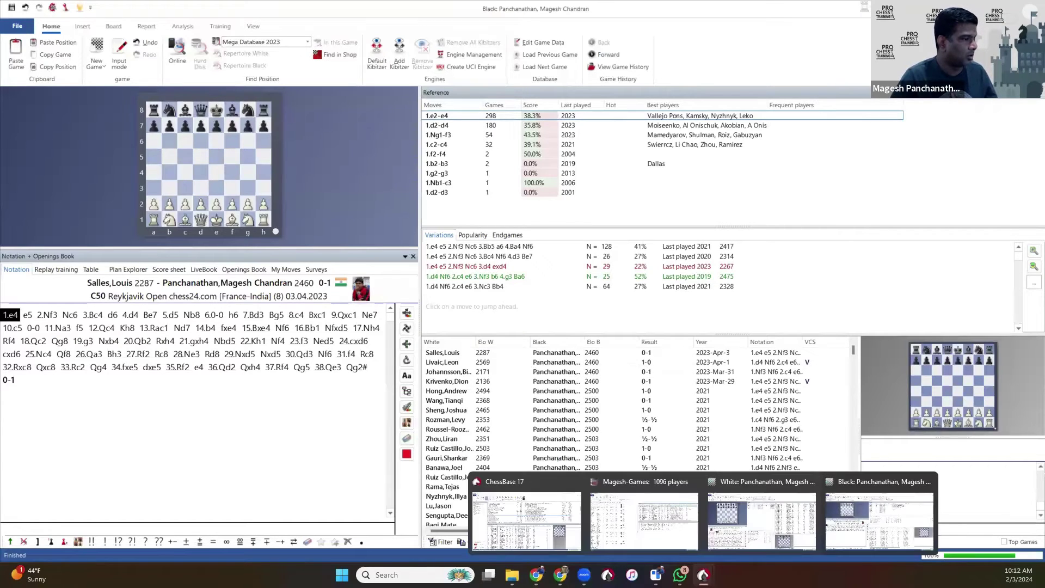
pyautogui.click(761, 519)
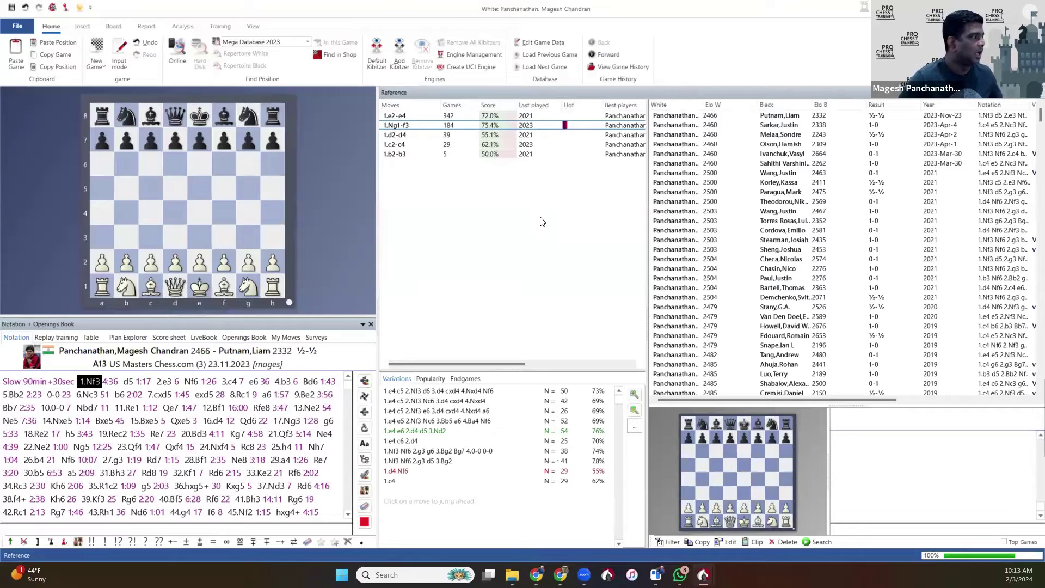
# Glance over the White reference tree, then switch to the player's Black games window.
pyautogui.scroll(-1, 777, 227)
pyautogui.scroll(2, 777, 227)
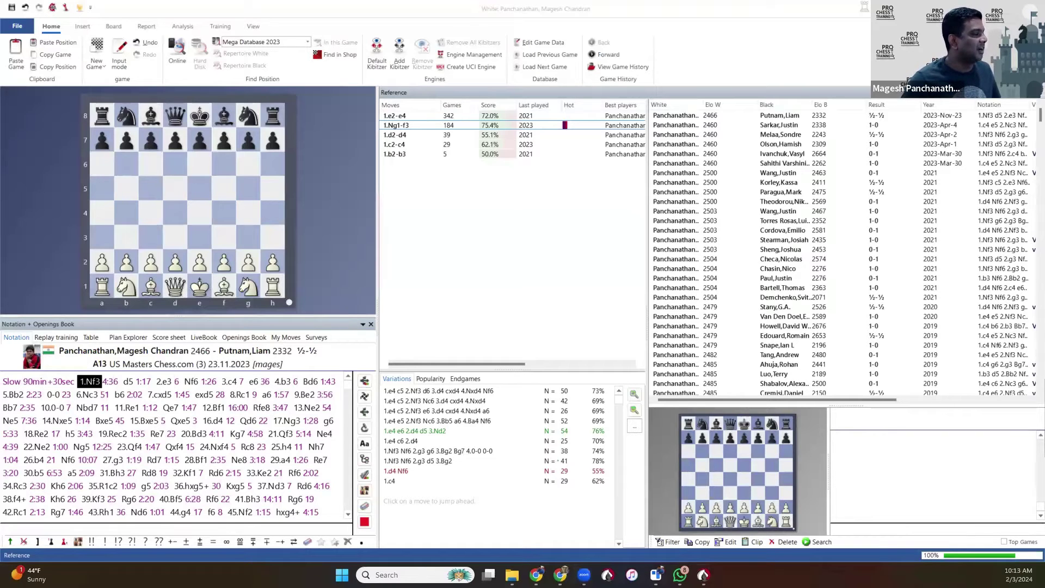
pyautogui.moveTo(703, 575)
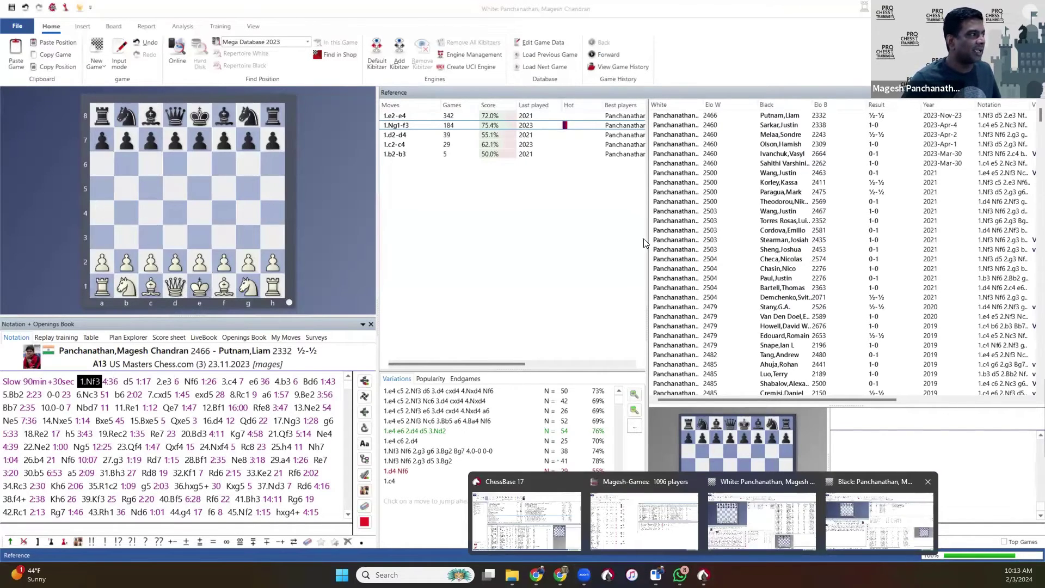
pyautogui.click(867, 521)
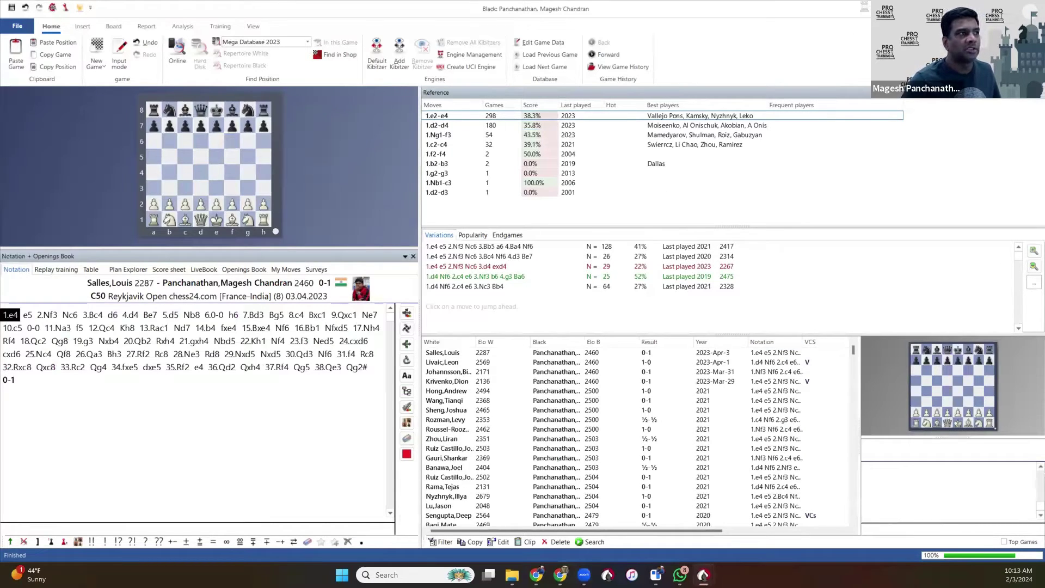
# Close the Black, White and personal database windows, then open Mega Database 2023's 9969888-game list.
pyautogui.click(1033, 8)
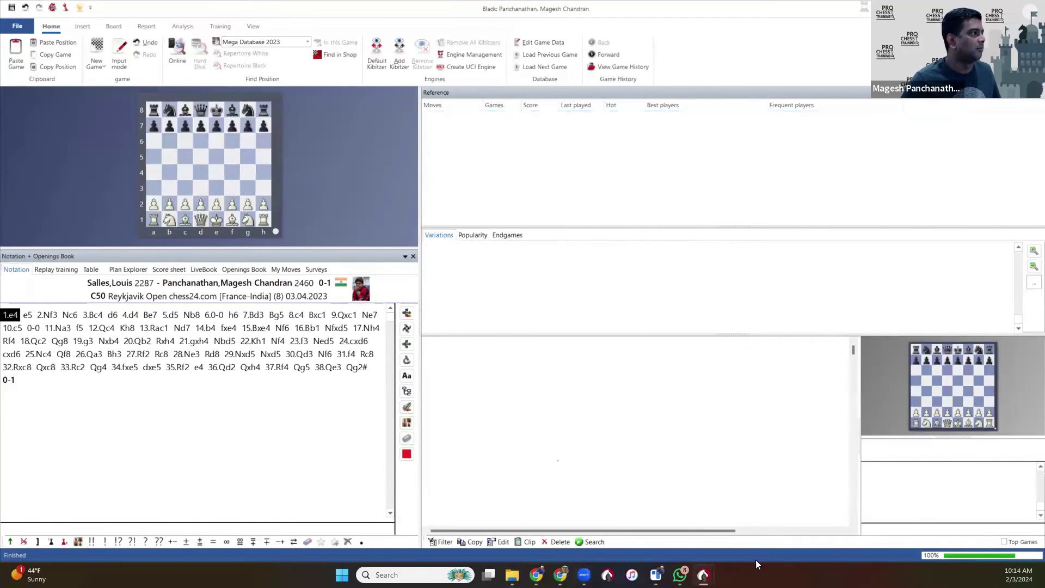
pyautogui.click(1032, 8)
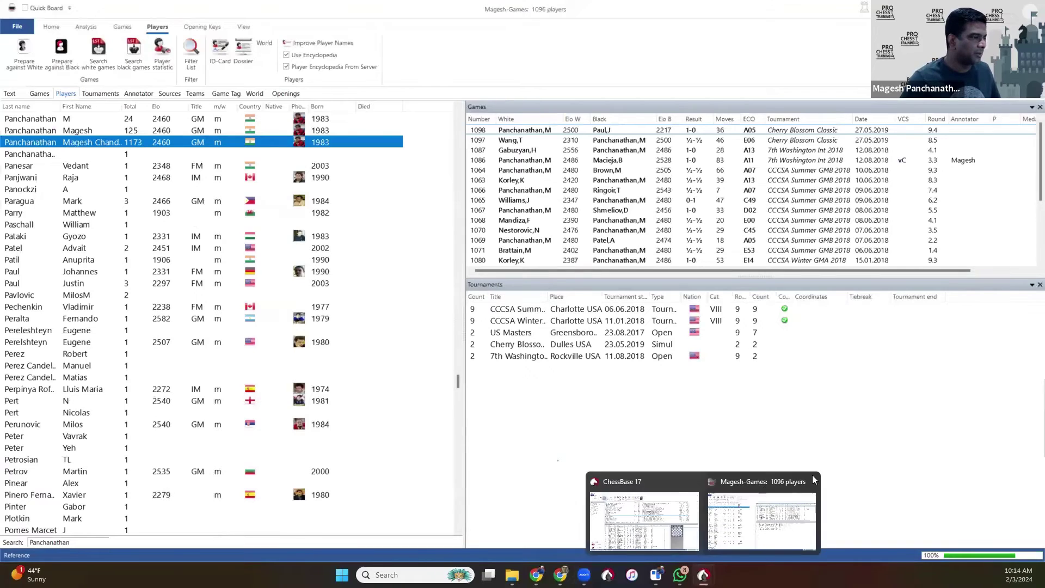
pyautogui.click(810, 481)
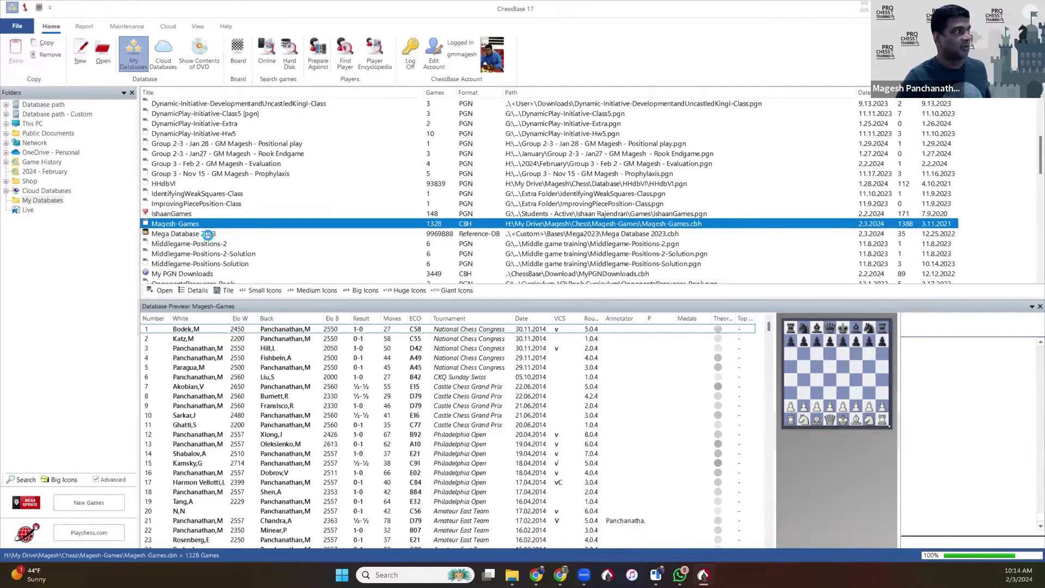
pyautogui.click(209, 236)
pyautogui.doubleClick(221, 229)
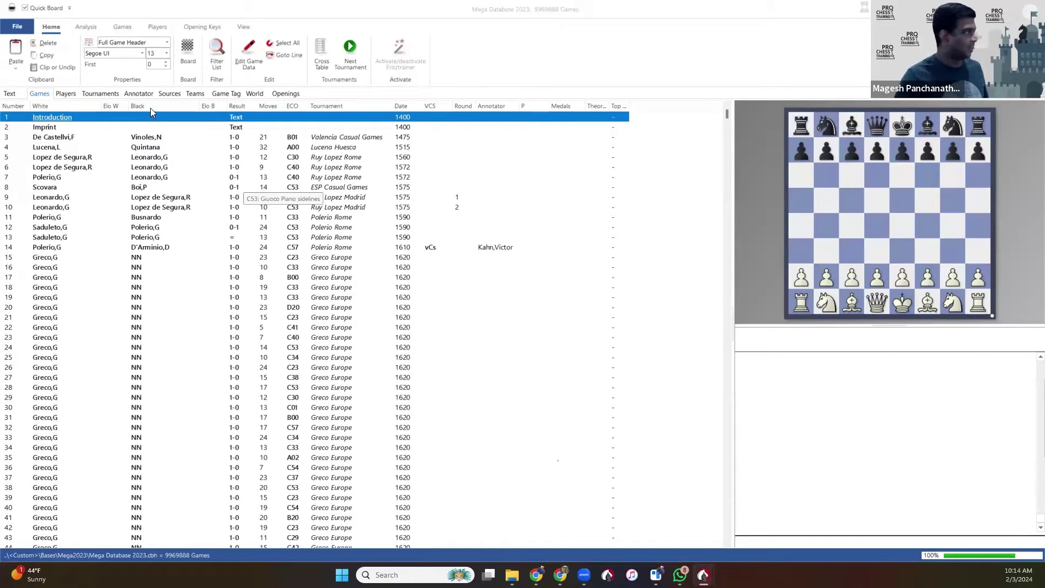
# Search Mega Database 2023's players for a grandmaster's surname and select the GM born 1995 (1879 games).
pyautogui.click(65, 93)
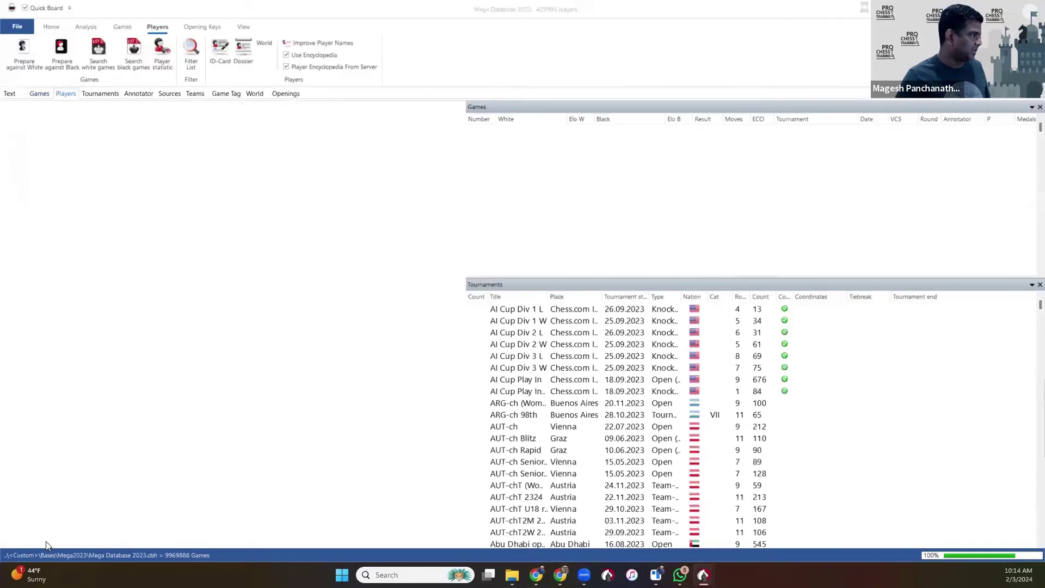
pyautogui.doubleClick(73, 544)
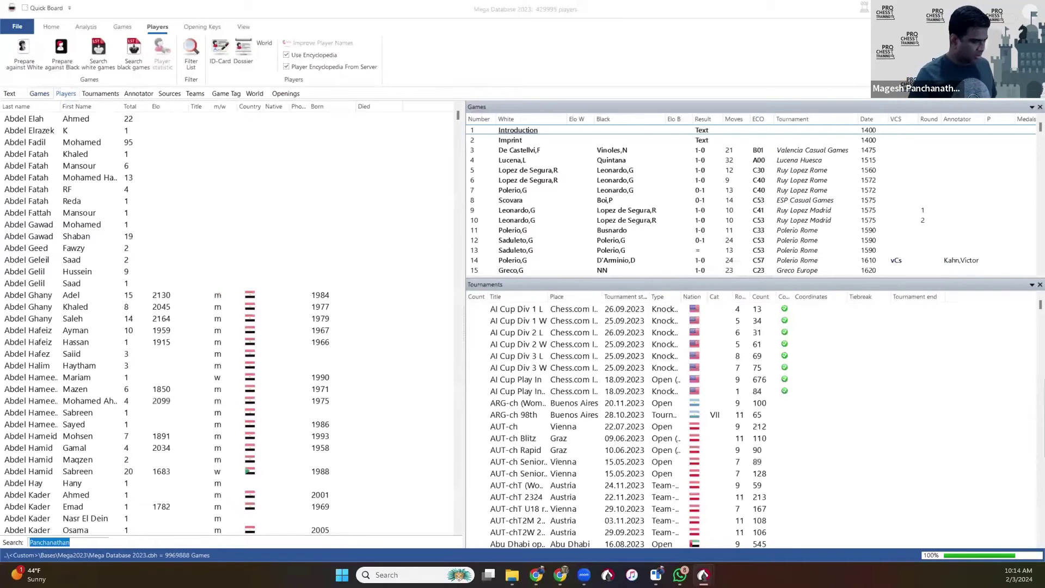
pyautogui.write('Narodits')
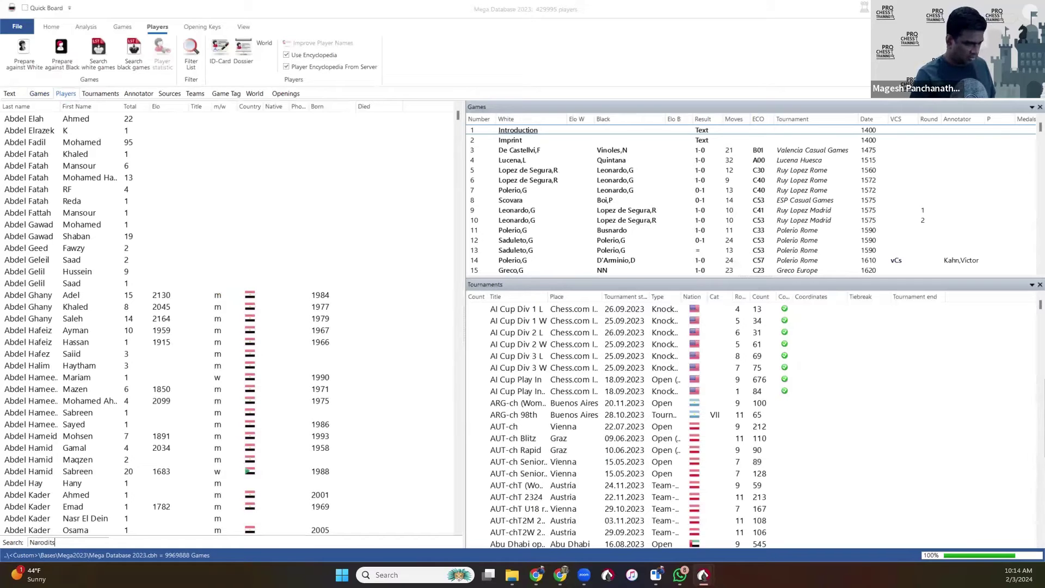
pyautogui.write('ky')
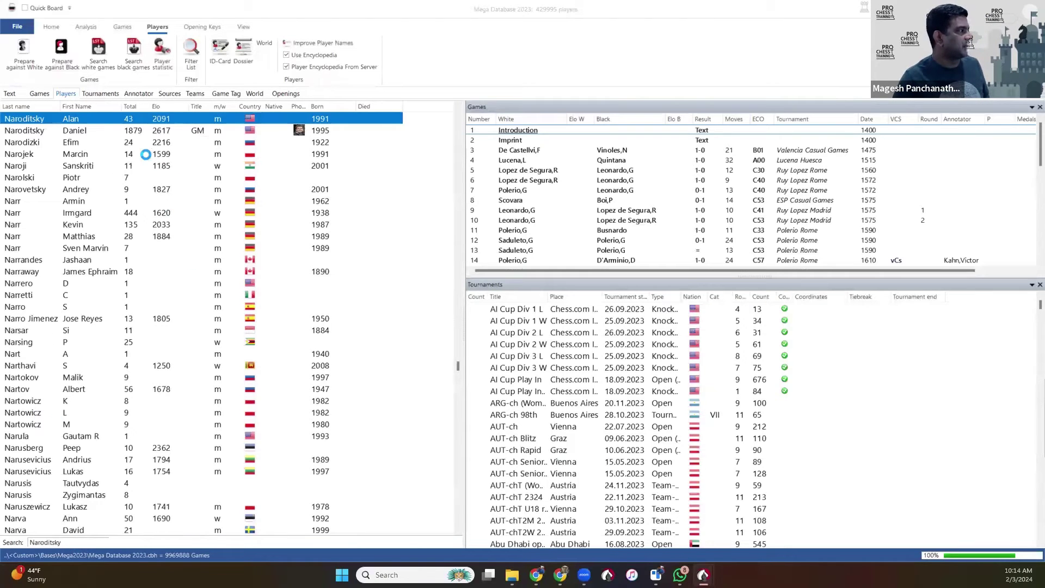
pyautogui.click(139, 132)
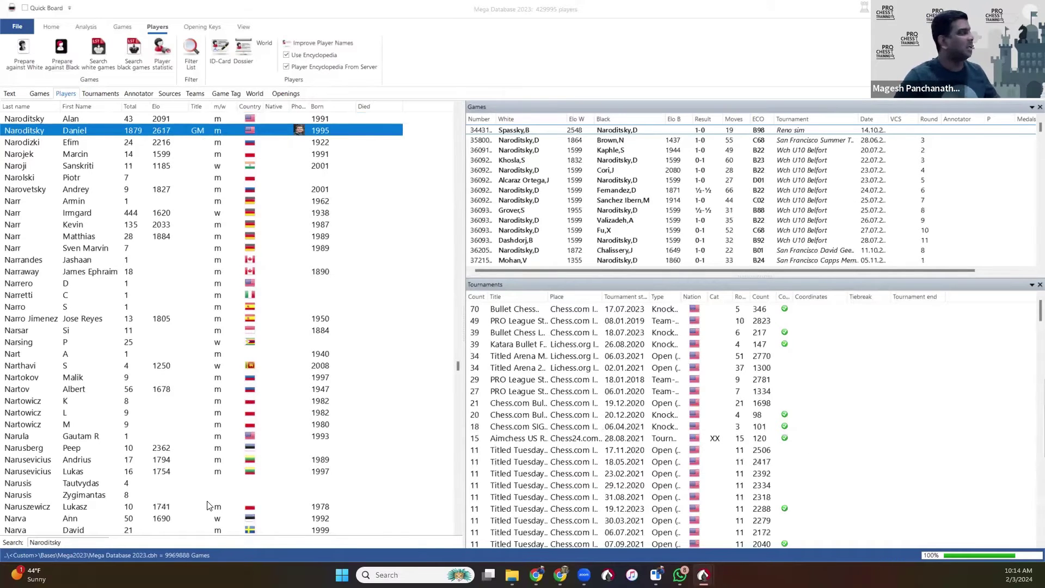
pyautogui.rightClick(131, 133)
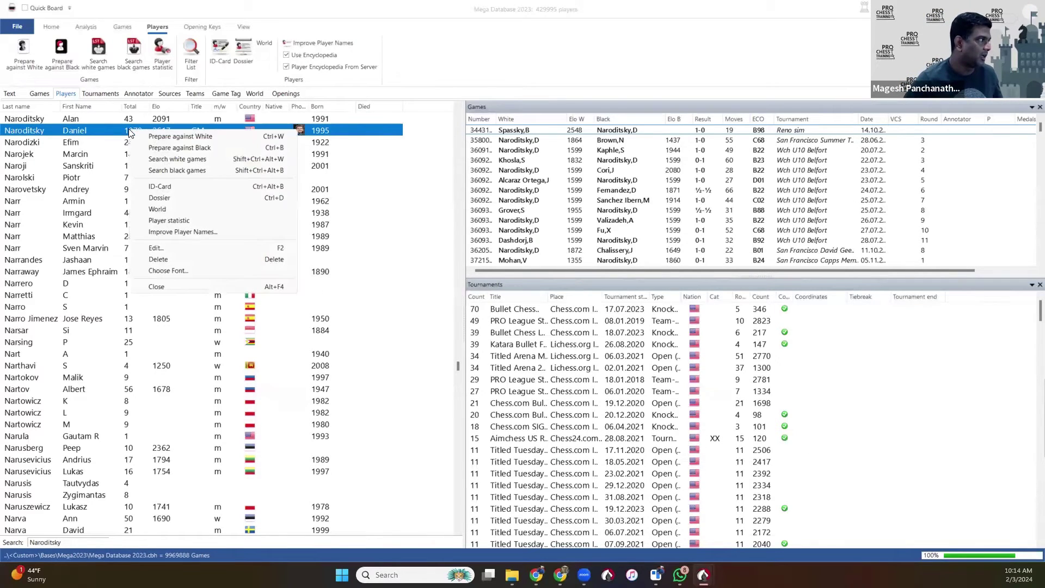
# Generate the grandmaster's dossier with default options, showing his GM title, photo and Elo 2617.
pyautogui.click(170, 202)
pyautogui.click(442, 345)
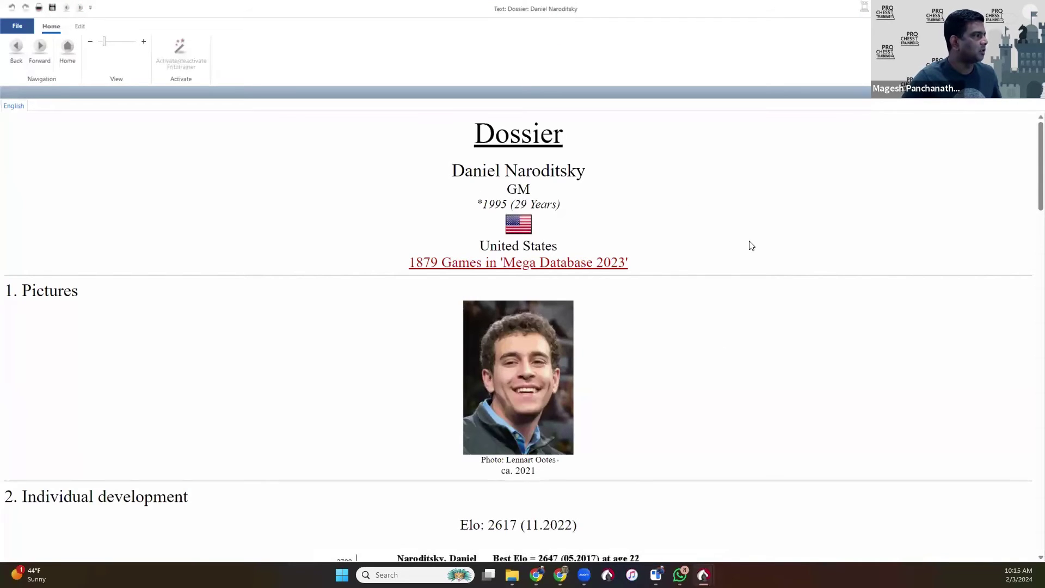
# Scroll the dossier past Statistics, Career and Opponents to the White and Black repertoire lists.
pyautogui.scroll(-7, 751, 245)
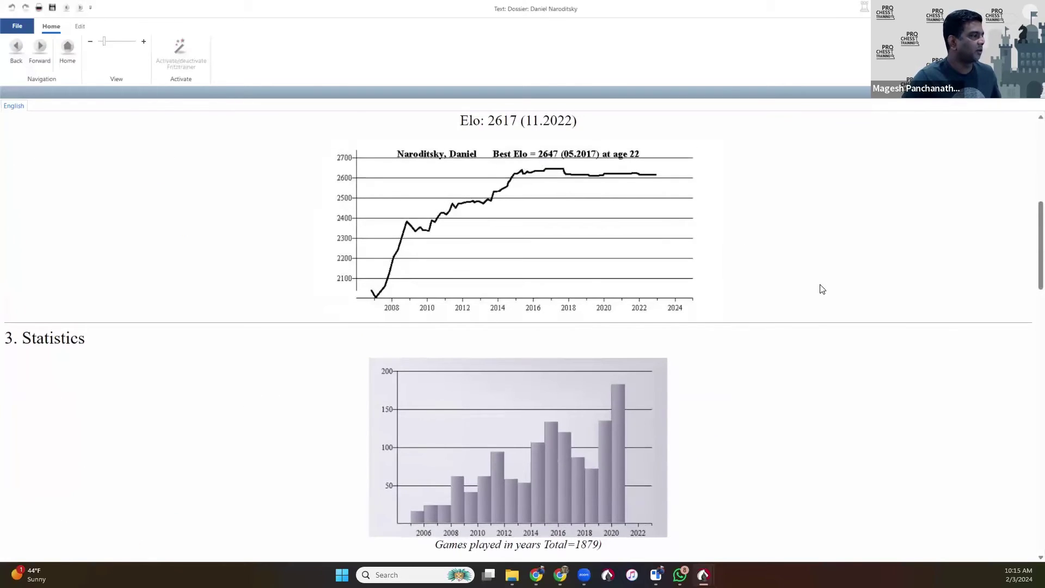
pyautogui.scroll(-6, 821, 287)
pyautogui.scroll(3, 816, 296)
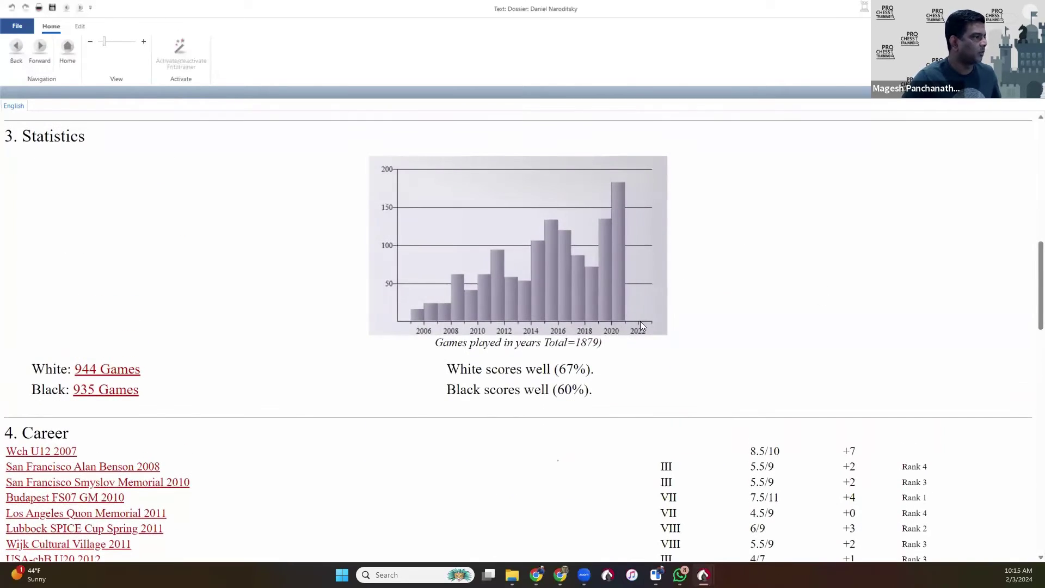
pyautogui.scroll(-4, 739, 305)
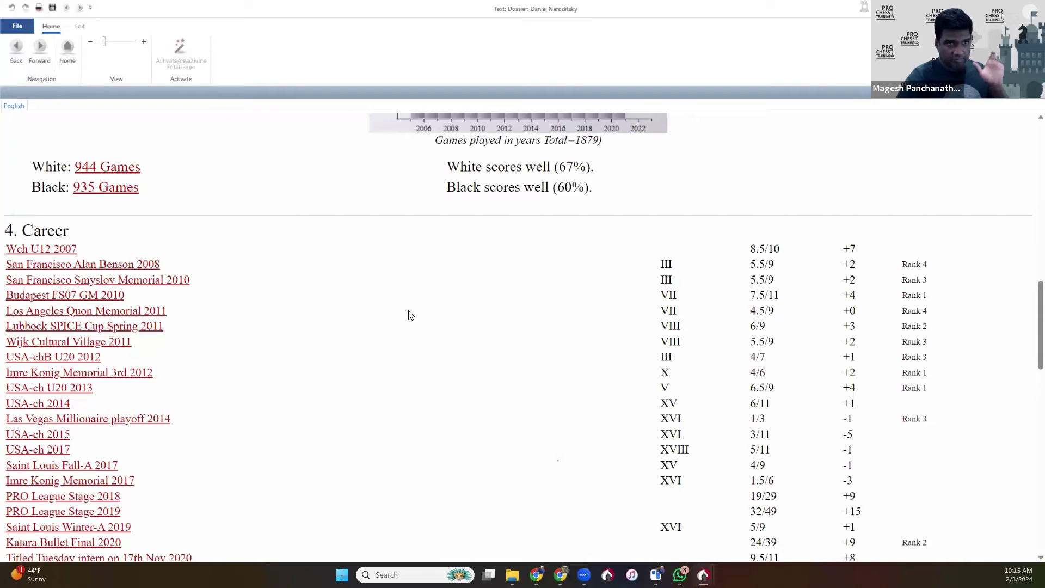
pyautogui.scroll(-8, 410, 311)
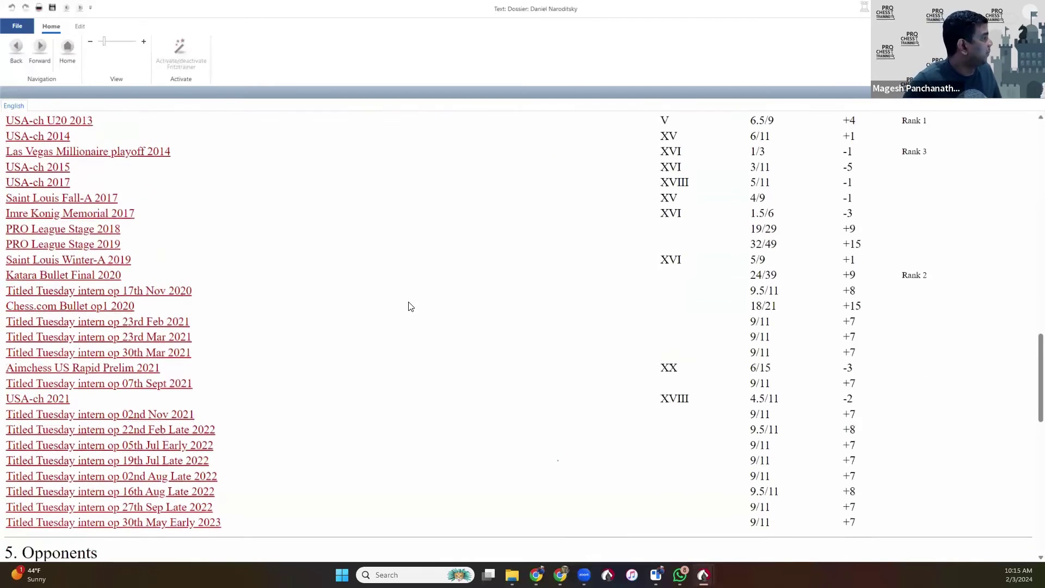
pyautogui.scroll(-7, 411, 307)
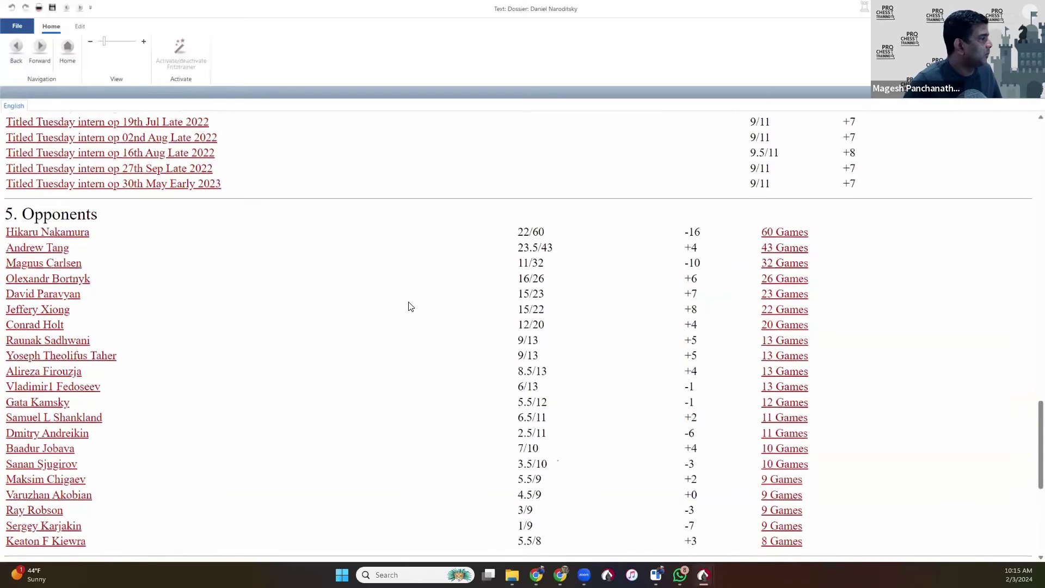
pyautogui.scroll(-1, 520, 429)
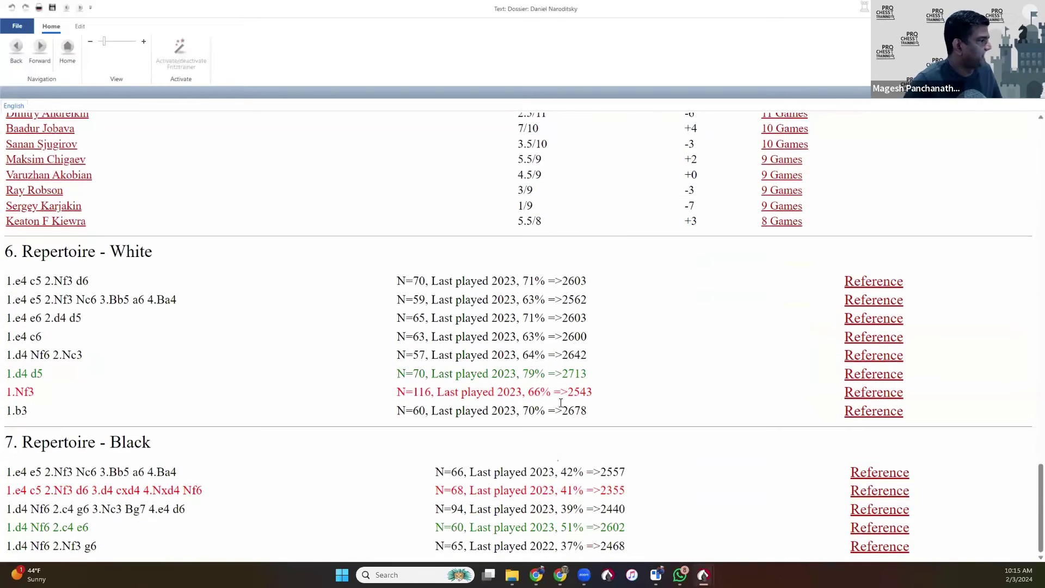
# Highlight the White repertoire's 1.Nf3 line and the 1.d4 d5 row's N=70 and 2713 performance.
pyautogui.moveTo(16, 390); pyautogui.dragTo(588, 404)
pyautogui.click(601, 404)
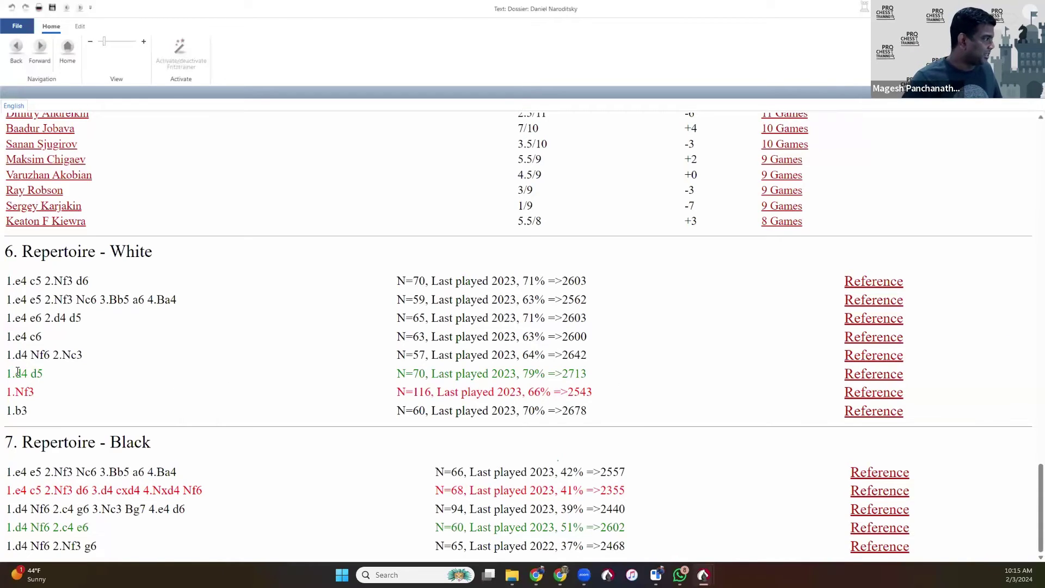
pyautogui.moveTo(18, 372); pyautogui.dragTo(76, 381)
pyautogui.click(76, 381)
pyautogui.moveTo(588, 374); pyautogui.dragTo(562, 372)
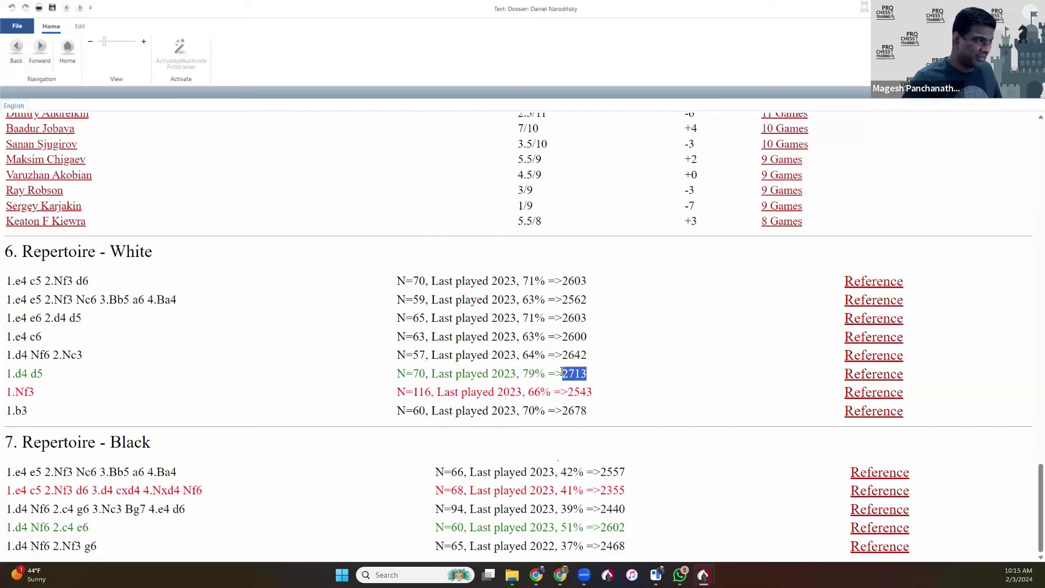
pyautogui.moveTo(426, 373); pyautogui.dragTo(385, 377)
pyautogui.click(384, 378)
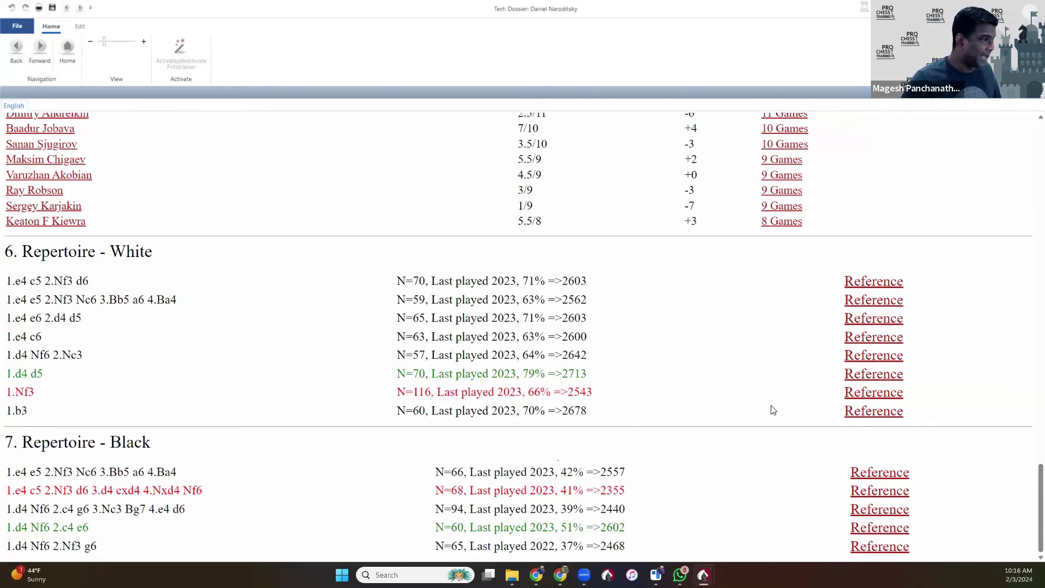
# Highlight the red Black repertoire line's 68 games and 41% =>2355, then close the dossier.
pyautogui.moveTo(15, 490); pyautogui.dragTo(223, 493)
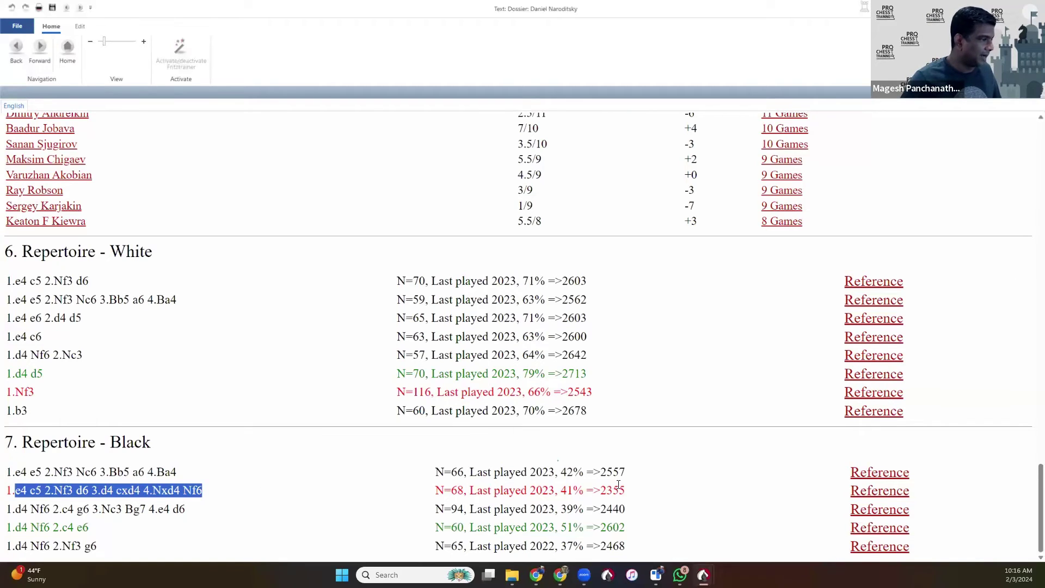
pyautogui.moveTo(451, 491); pyautogui.dragTo(463, 491)
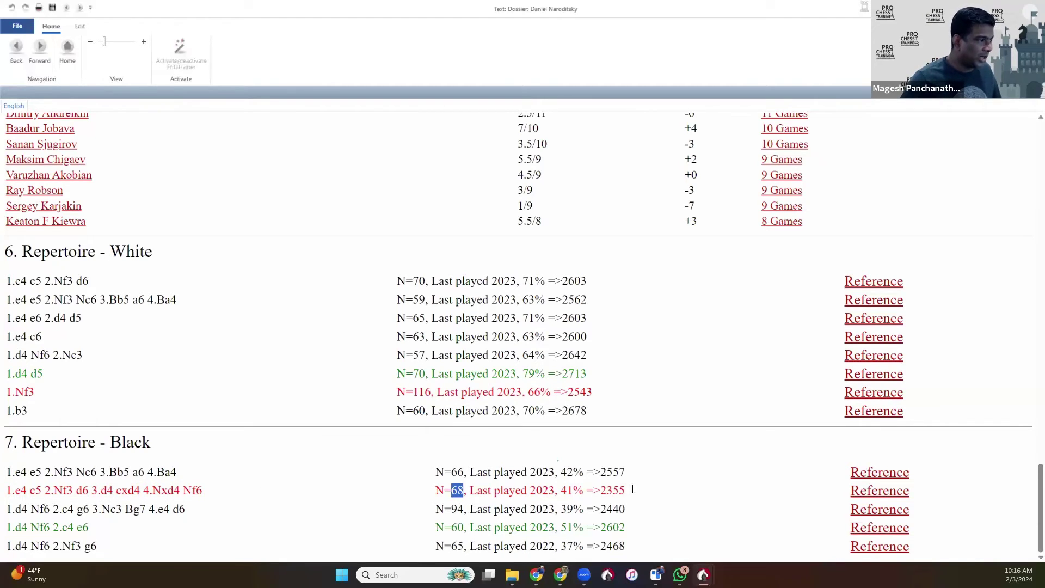
pyautogui.moveTo(627, 492); pyautogui.dragTo(599, 488)
pyautogui.click(598, 488)
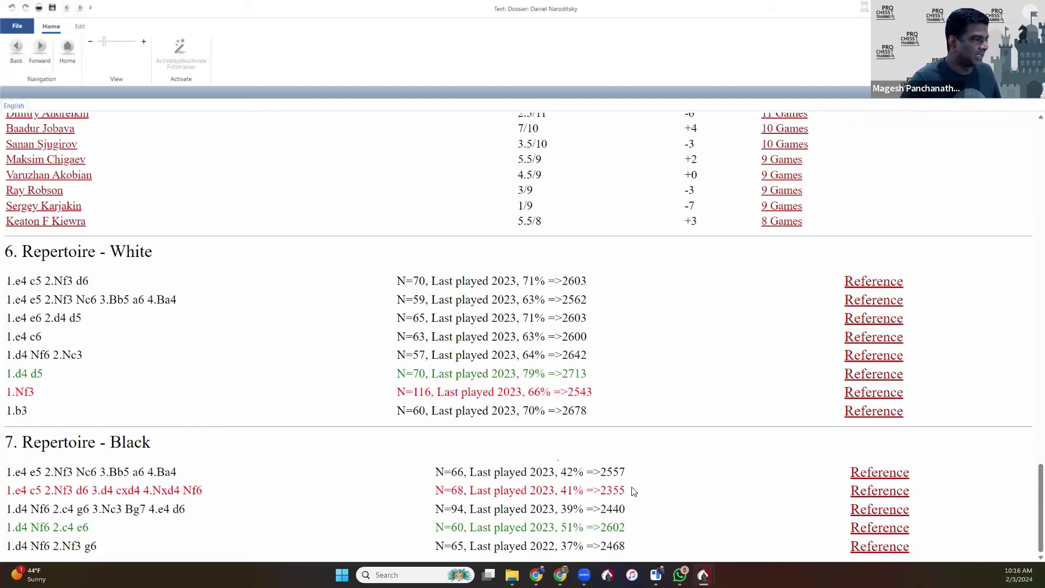
pyautogui.moveTo(631, 492); pyautogui.dragTo(561, 491)
pyautogui.click(560, 491)
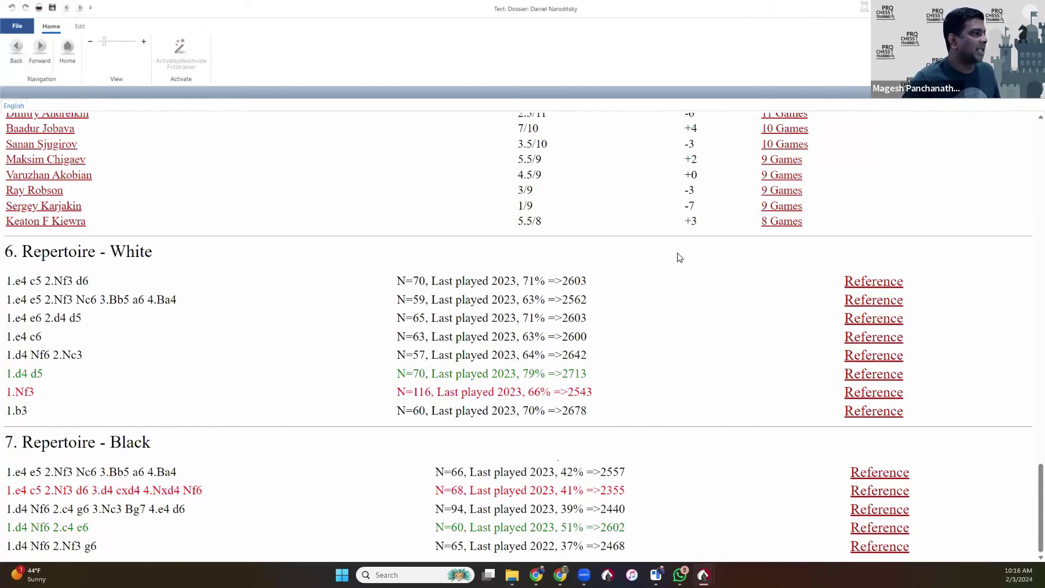
pyautogui.hotkey('alt', 'Tab')
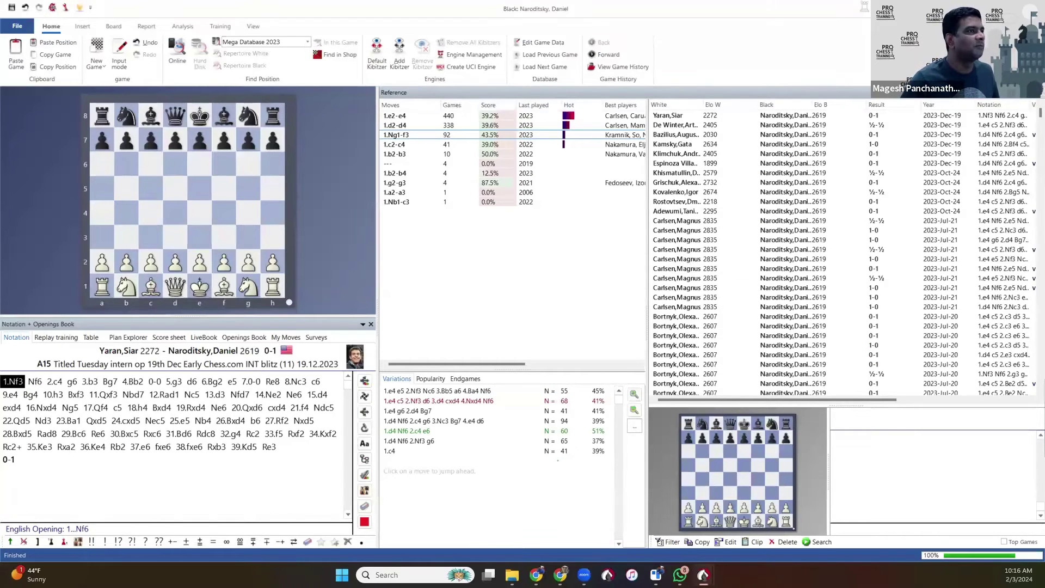
# Close the Black and White board windows and the Mega Database 2023 window.
pyautogui.click(1032, 8)
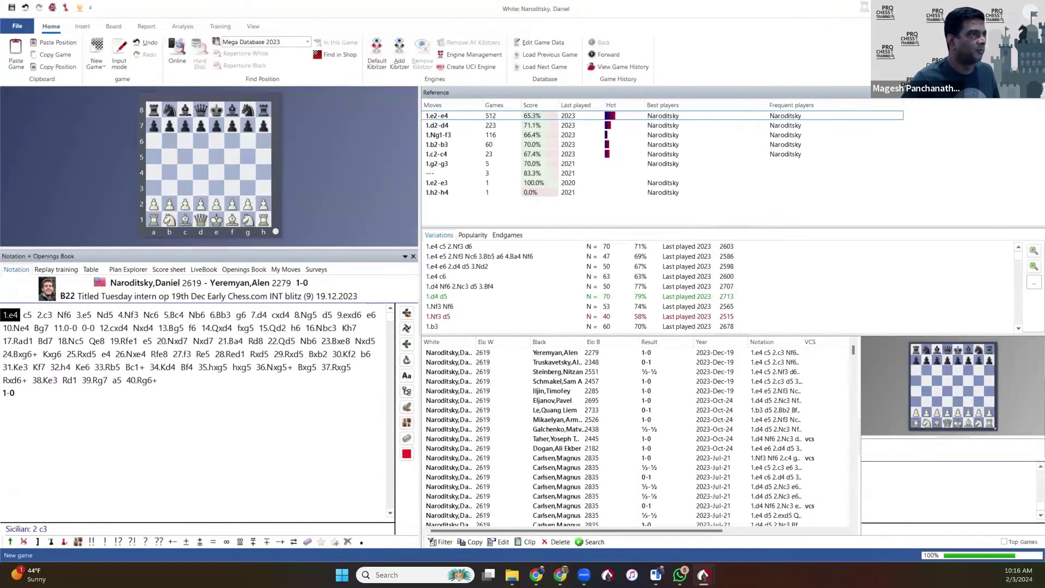
pyautogui.click(1031, 8)
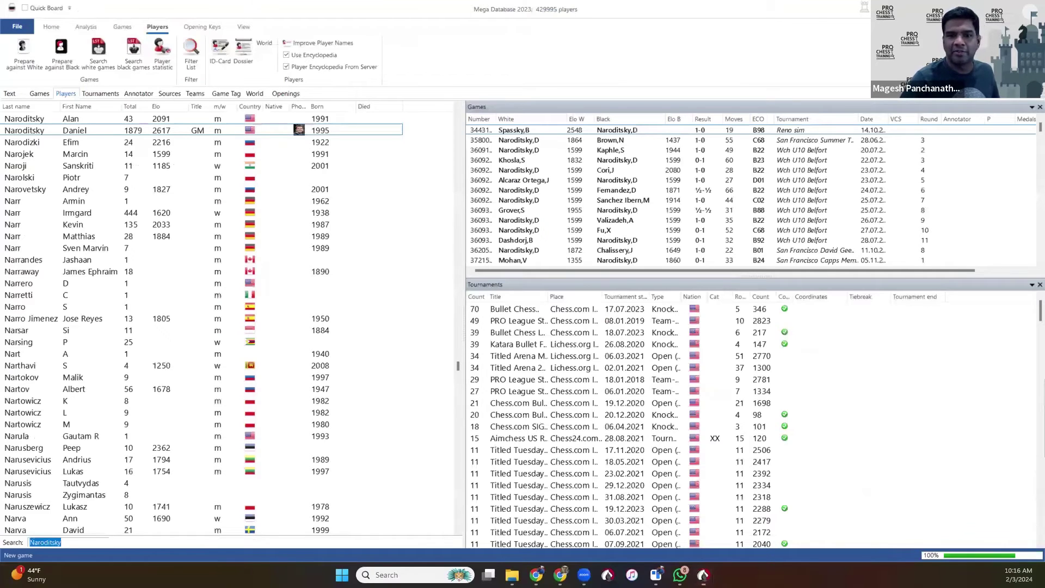
pyautogui.click(40, 94)
pyautogui.click(1031, 8)
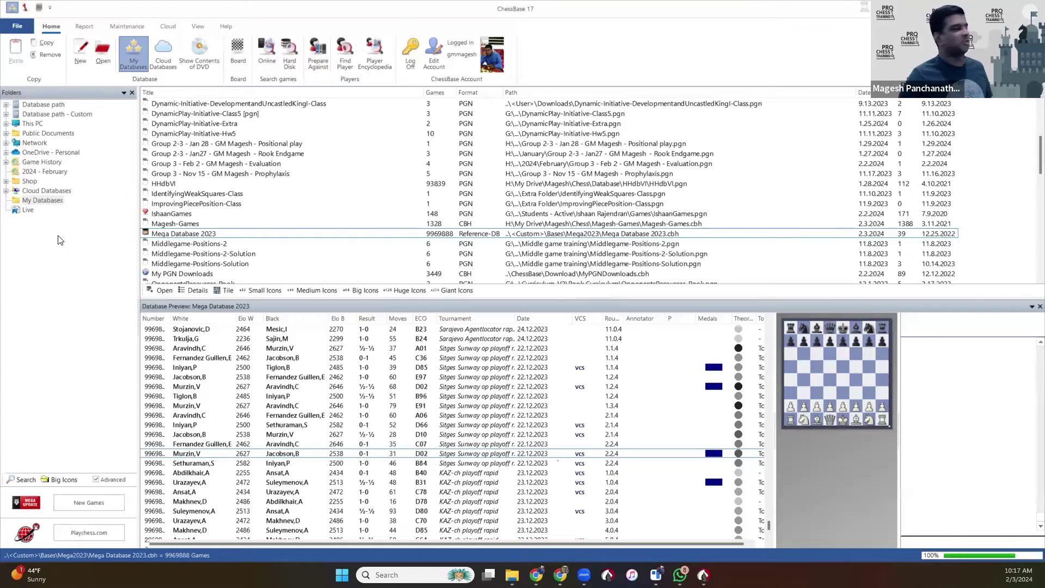
# Open Mega Database 2023's player list and search it for two players by name.
pyautogui.doubleClick(209, 237)
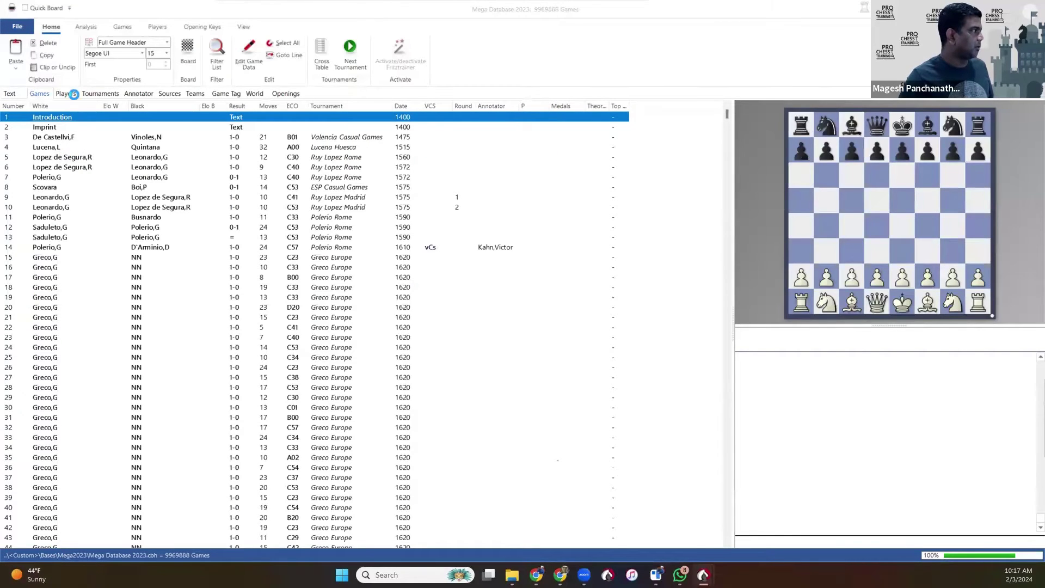
pyautogui.click(66, 94)
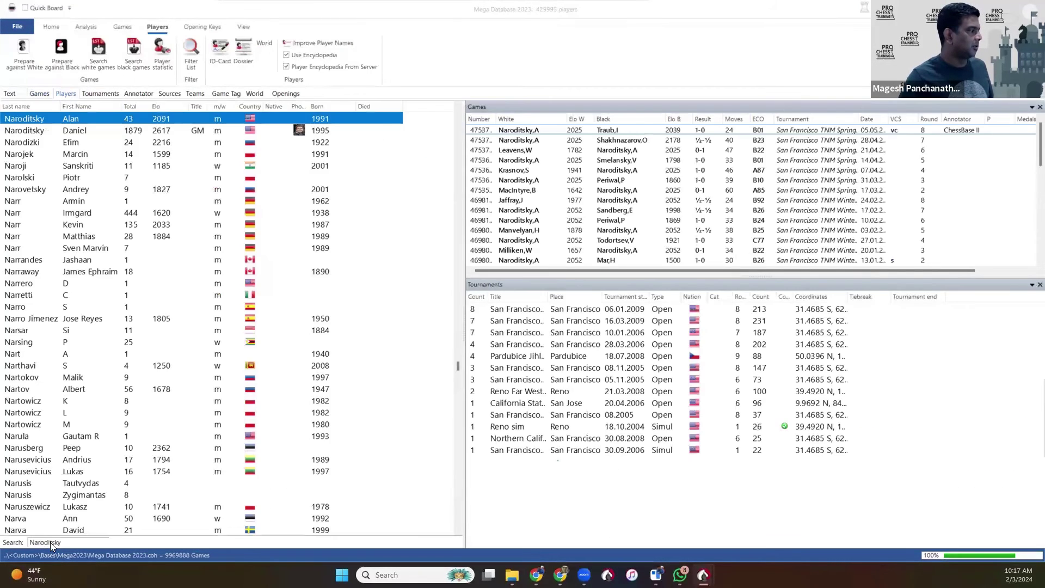
pyautogui.click(50, 542)
pyautogui.write('Mishra,')
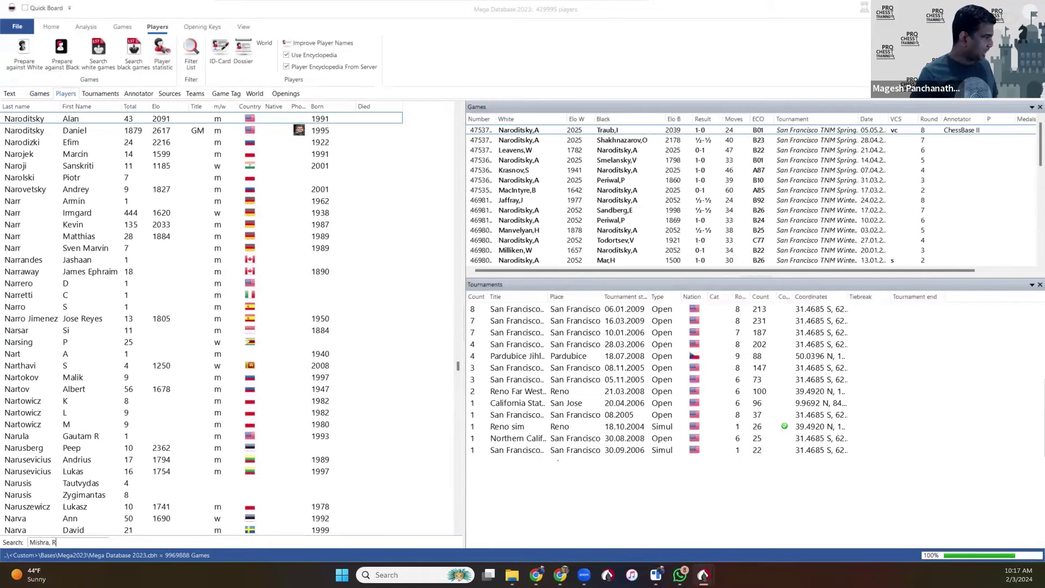
pyautogui.write(' Ridhima')
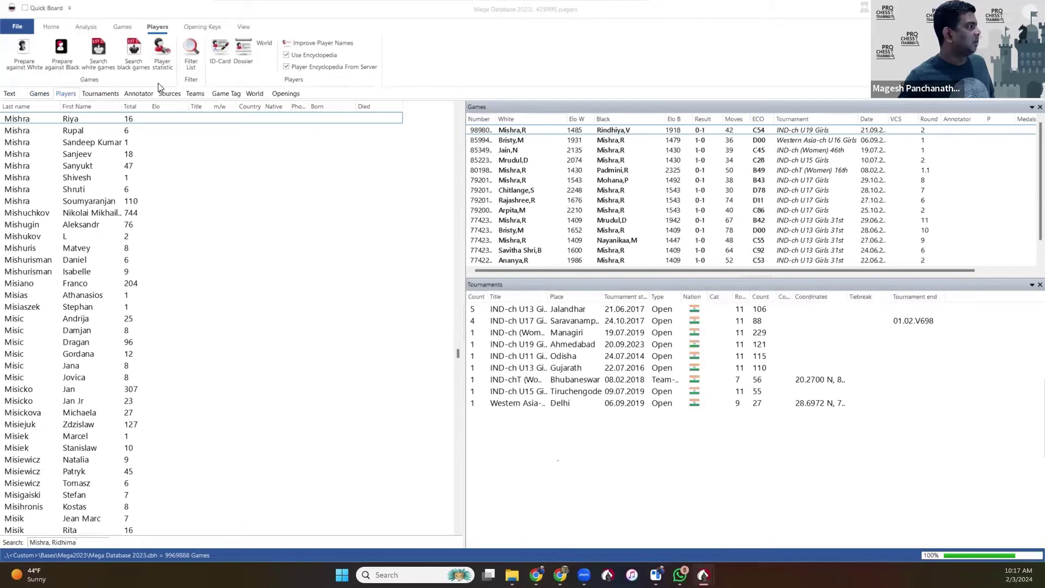
pyautogui.scroll(2, 129, 229)
pyautogui.scroll(1, 131, 228)
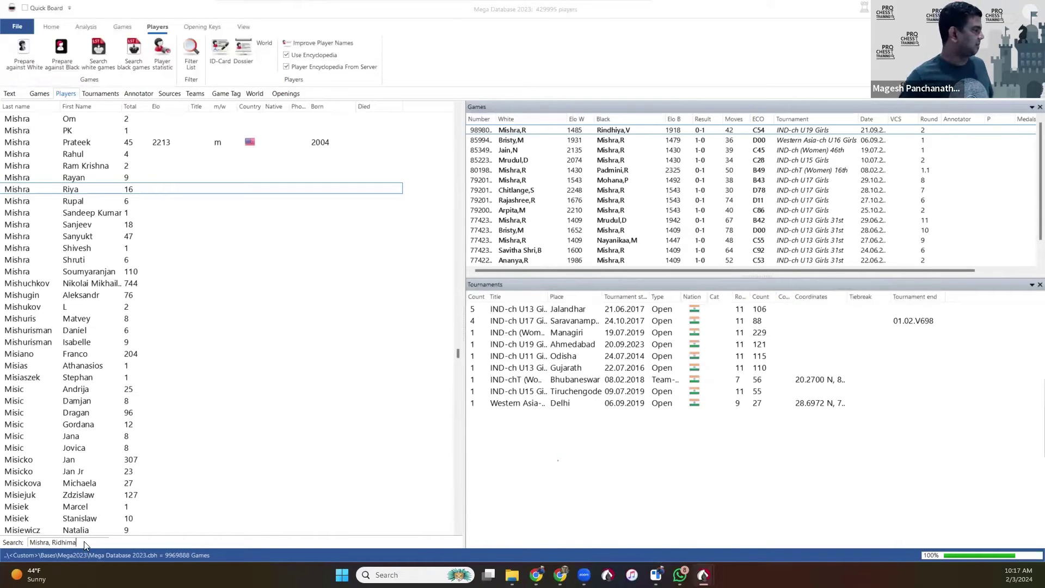
pyautogui.moveTo(85, 544); pyautogui.dragTo(56, 543)
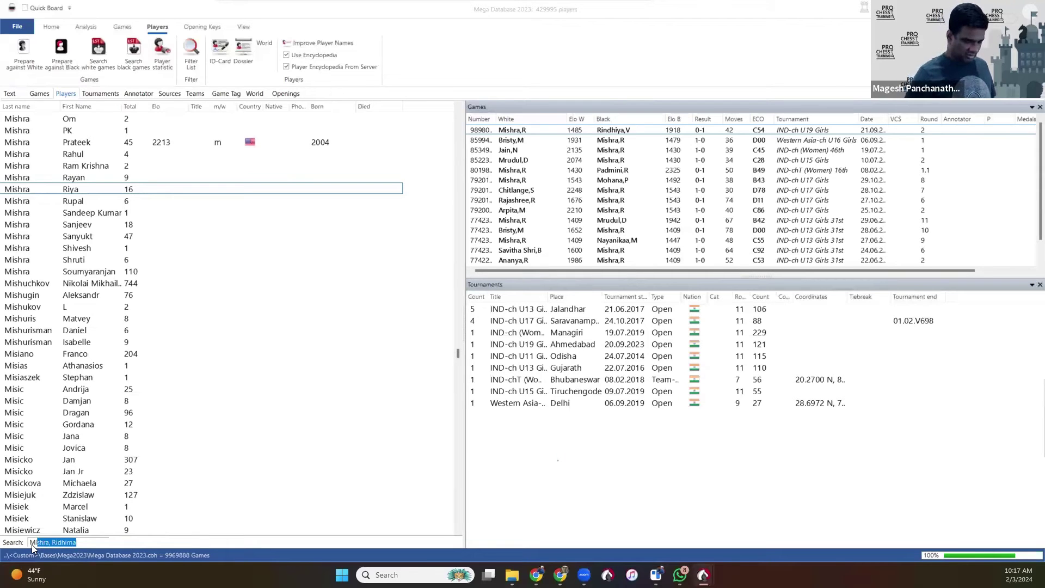
pyautogui.write('Bal')
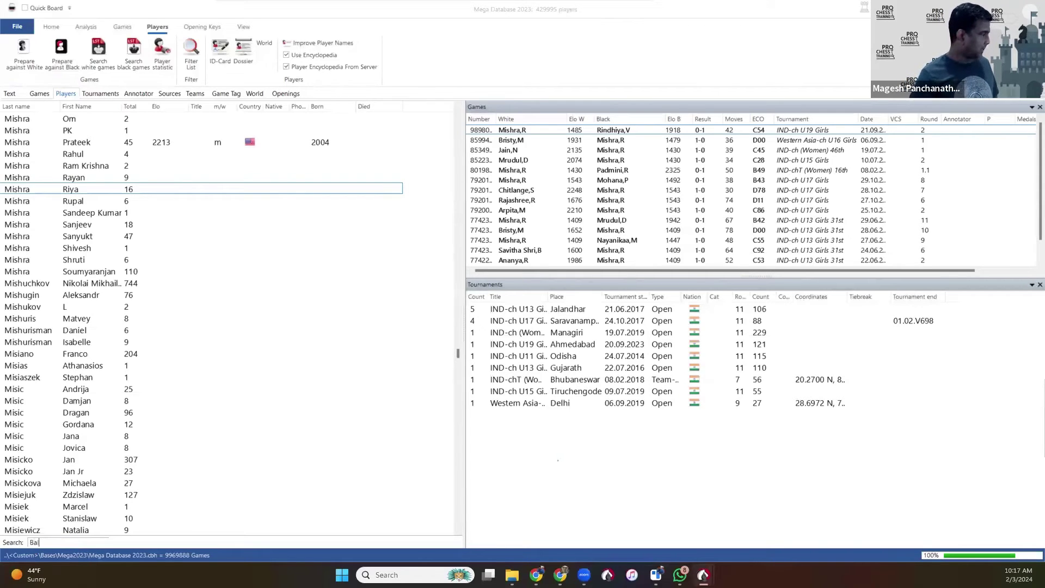
pyautogui.write('aji, Neth')
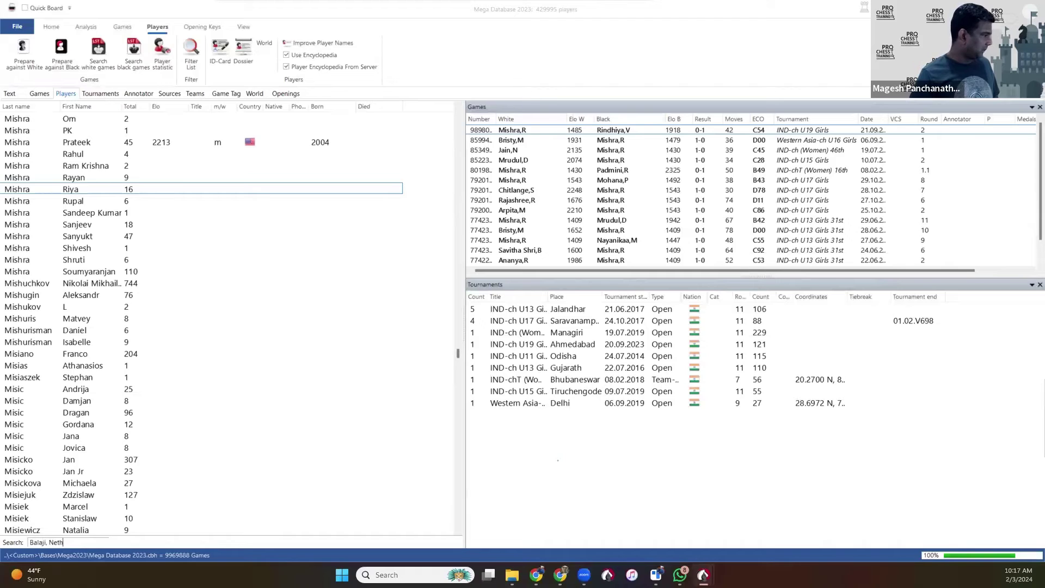
pyautogui.press('BackSpace')
pyautogui.press('BackSpace')
pyautogui.write('nthiran')
pyautogui.press('Return')
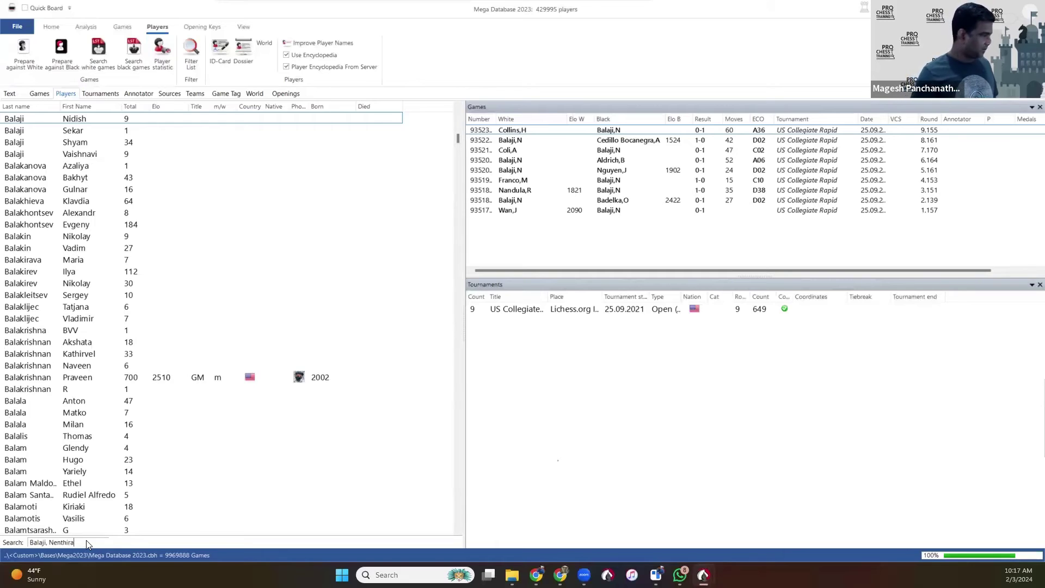
# Search for a third player, view their most recent game and tournament, then close the database.
pyautogui.press('BackSpace')
pyautogui.press('BackSpace')
pyautogui.press('BackSpace')
pyautogui.press('BackSpace')
pyautogui.press('BackSpace')
pyautogui.press('BackSpace')
pyautogui.press('BackSpace')
pyautogui.press('BackSpace')
pyautogui.press('BackSpace')
pyautogui.press('BackSpace')
pyautogui.press('BackSpace')
pyautogui.press('BackSpace')
pyautogui.press('BackSpace')
pyautogui.press('BackSpace')
pyautogui.press('BackSpace')
pyautogui.press('BackSpace')
pyautogui.press('BackSpace')
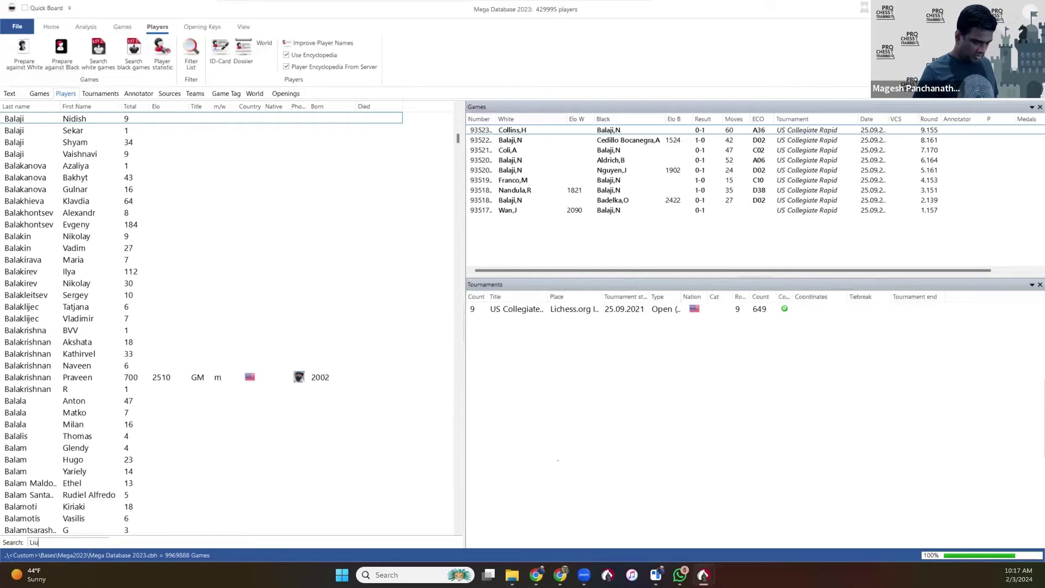
pyautogui.write('Liu, Ze')
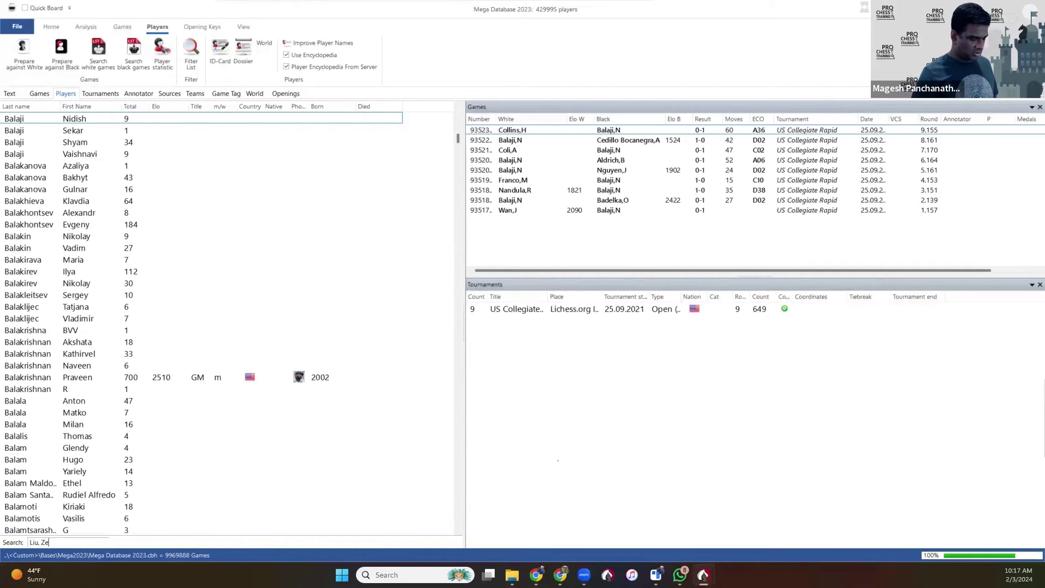
pyautogui.write('zhou')
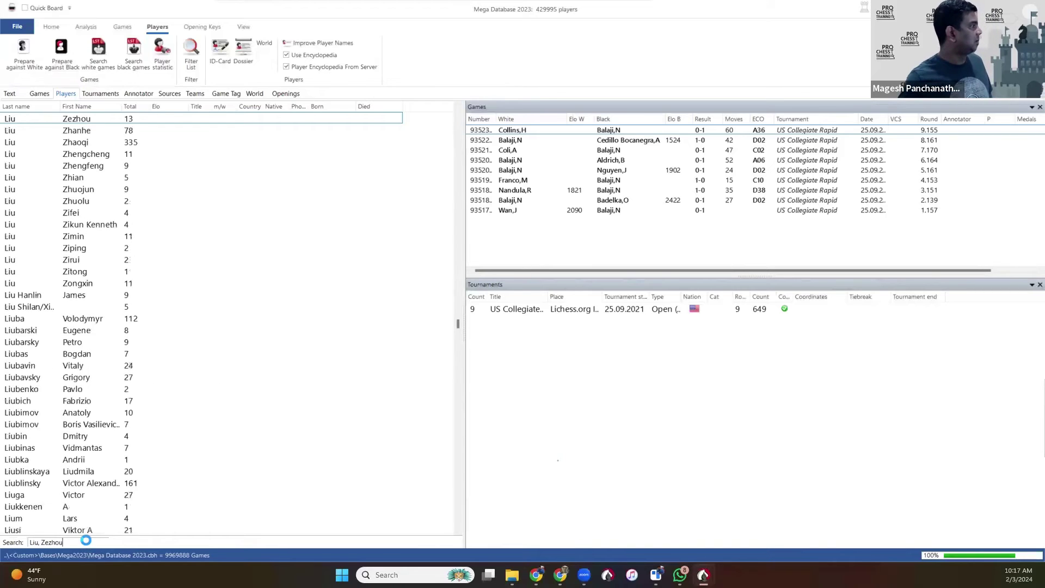
pyautogui.click(102, 119)
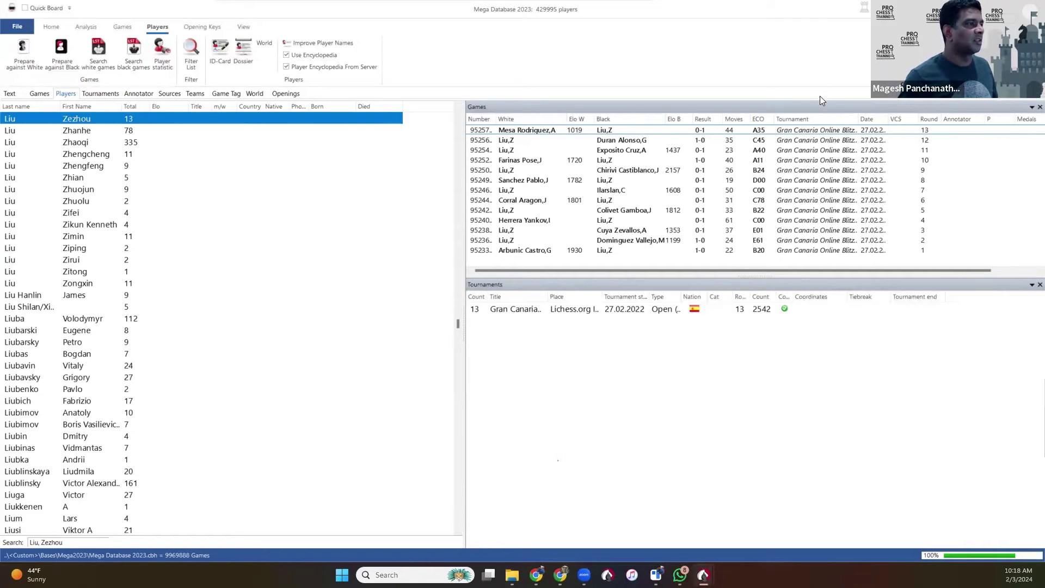
pyautogui.click(809, 131)
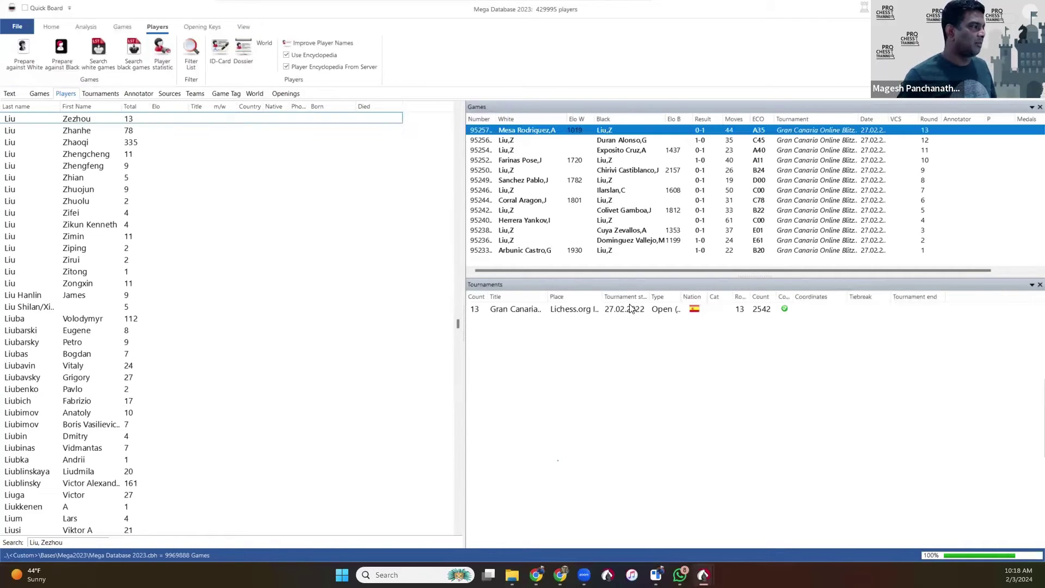
pyautogui.click(591, 314)
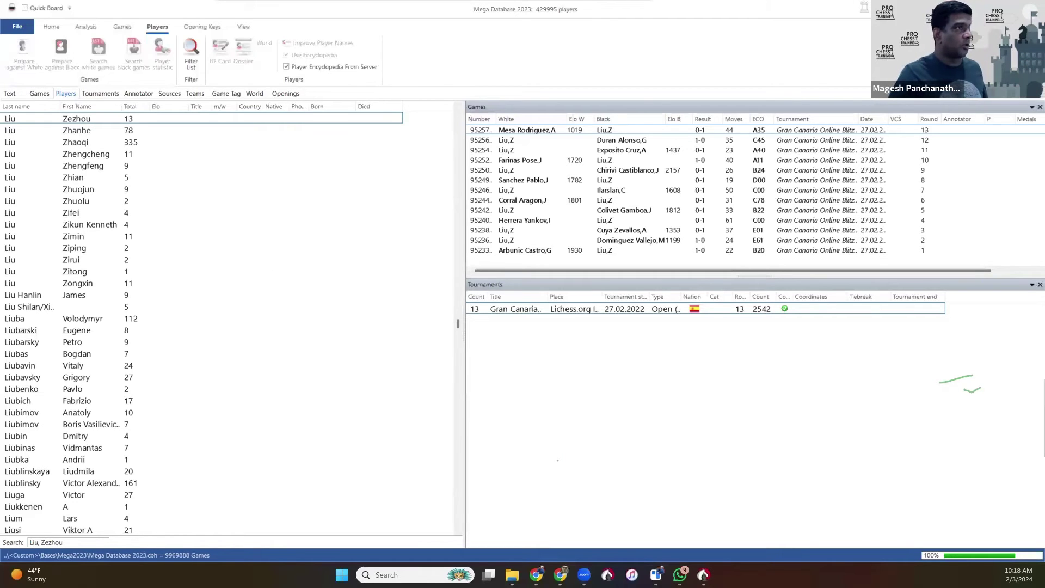
pyautogui.click(39, 94)
pyautogui.press('Escape')
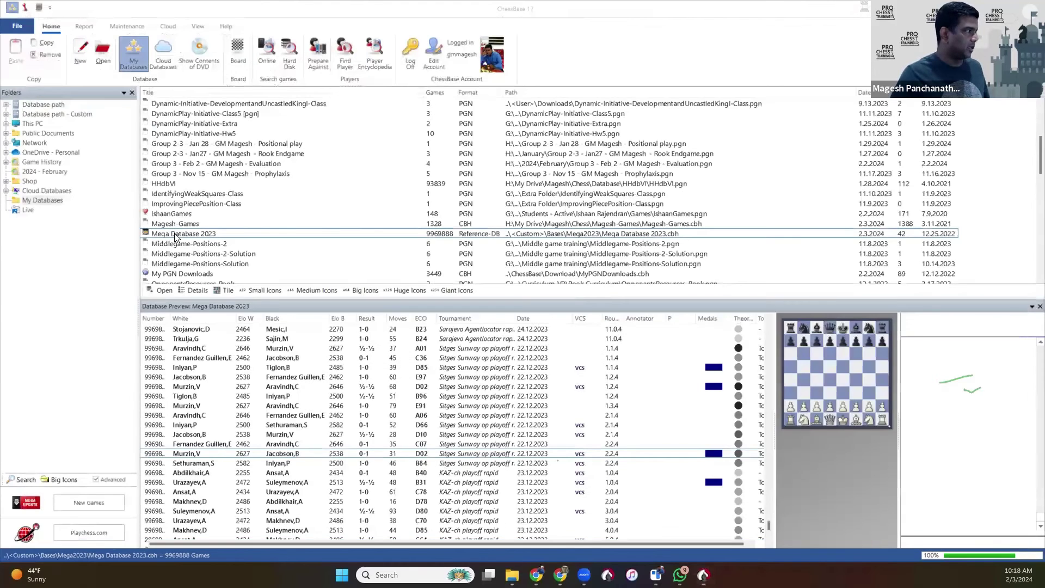
# Open Mega Database 2023's advanced search at the Position criteria with its empty board.
pyautogui.rightClick(190, 236)
pyautogui.click(196, 267)
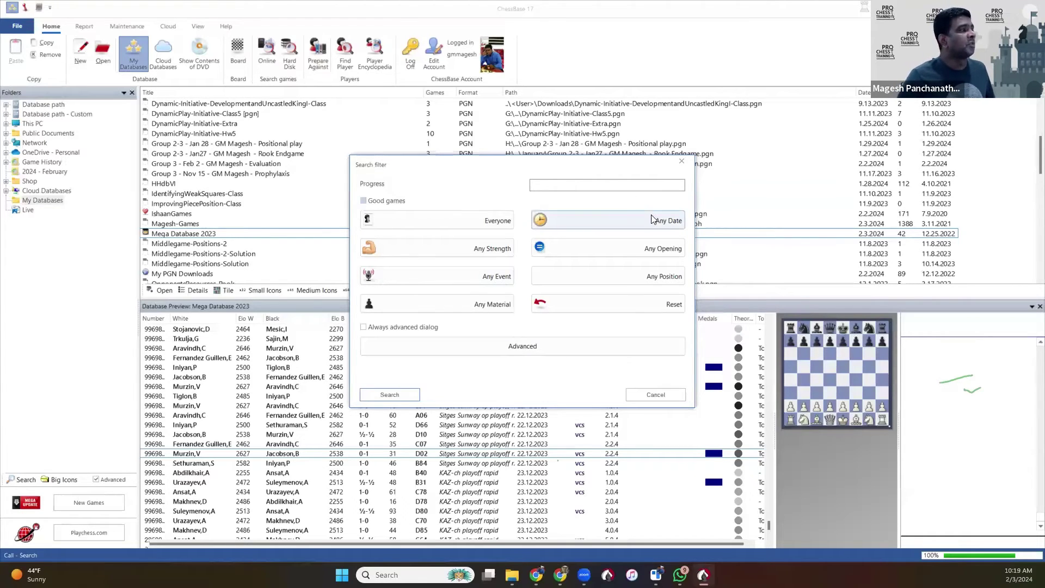
pyautogui.click(530, 347)
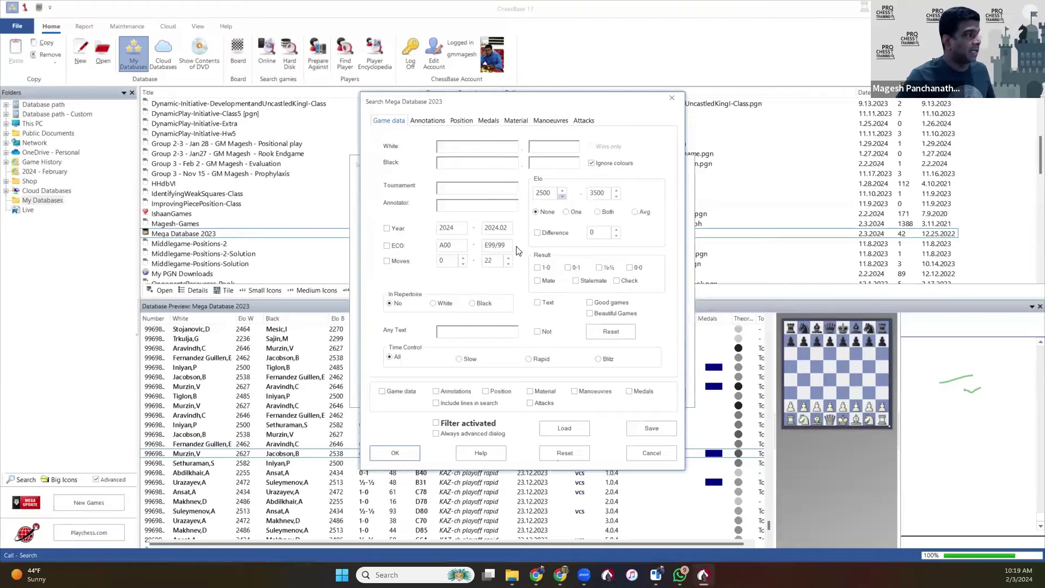
pyautogui.click(462, 123)
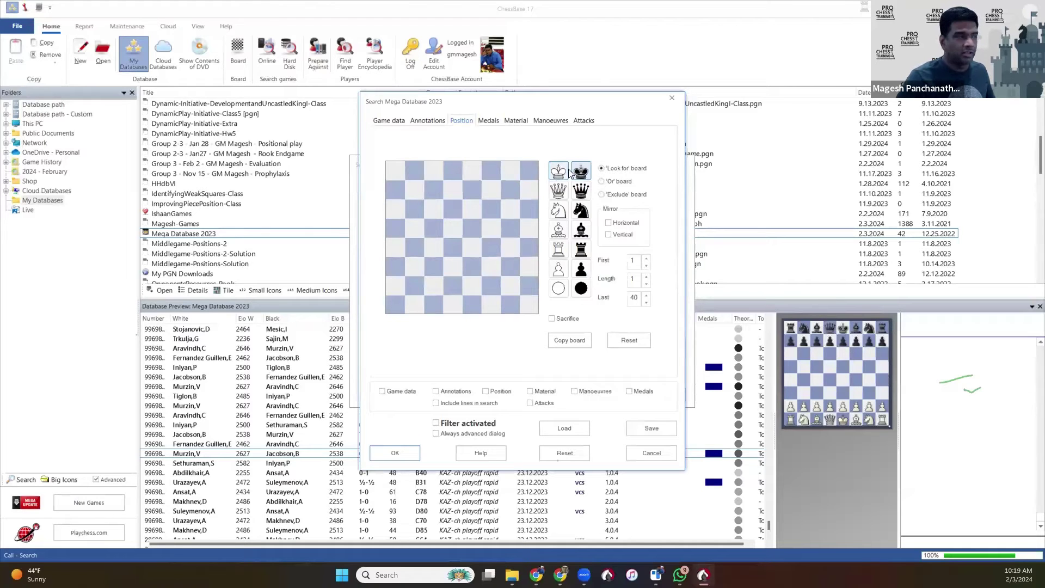
# Set up white Kb8, Pb7, Rc2 and black Kd7, Ra1 on the search board.
pyautogui.click(558, 172)
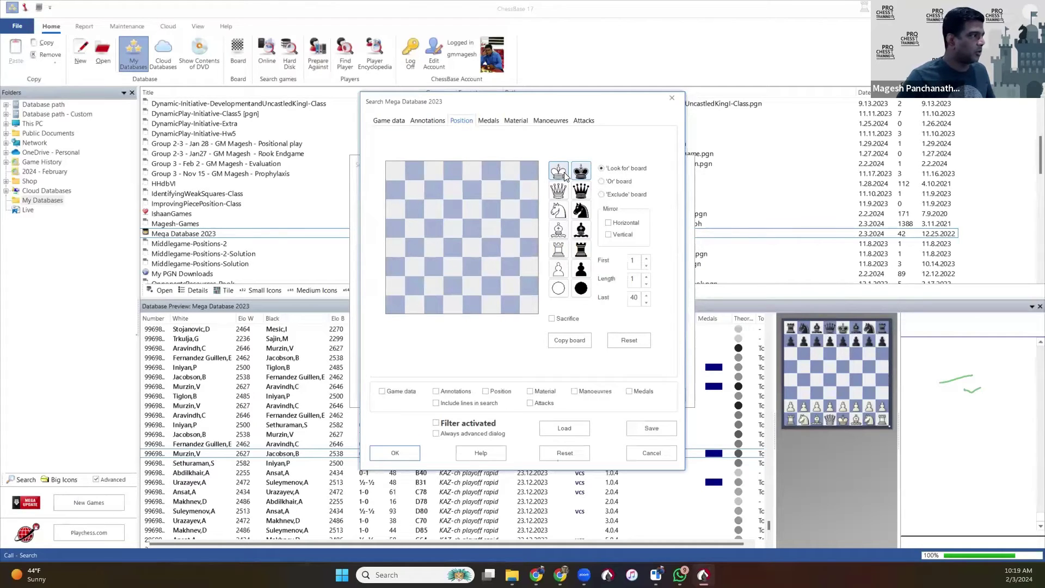
pyautogui.click(414, 172)
pyautogui.click(558, 268)
pyautogui.click(414, 190)
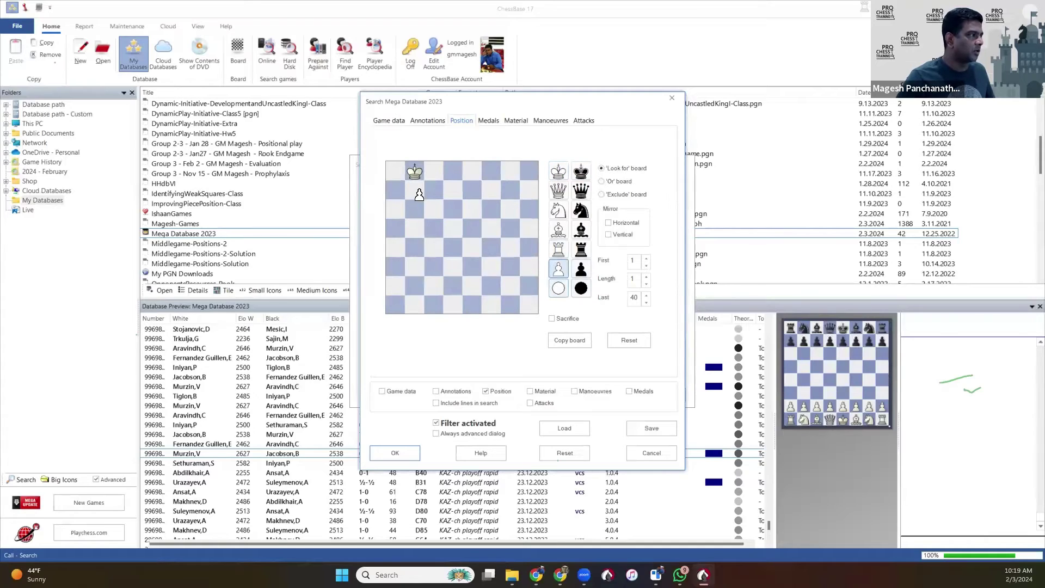
pyautogui.click(580, 172)
pyautogui.click(453, 190)
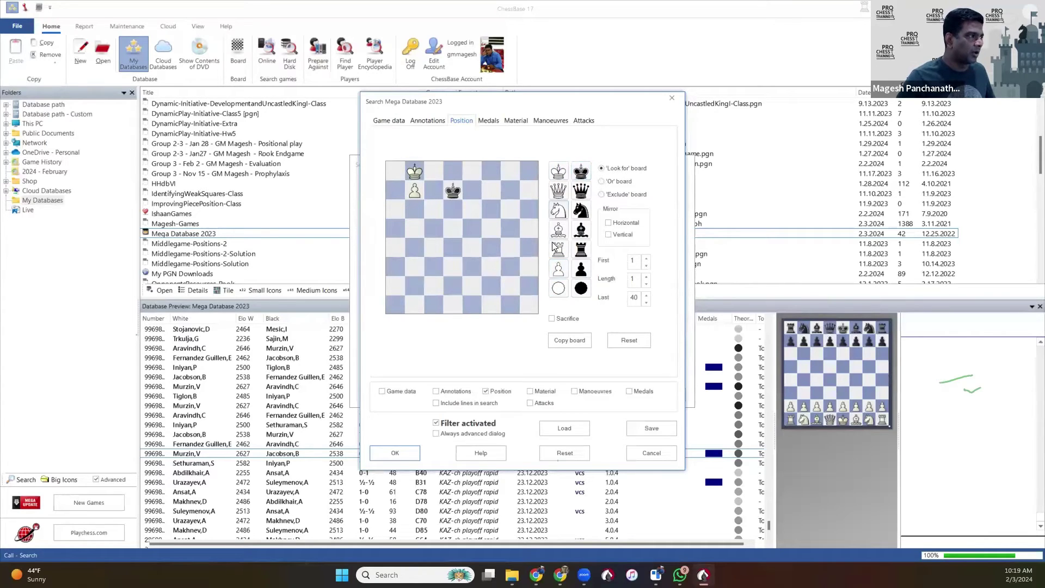
pyautogui.click(558, 249)
pyautogui.click(433, 286)
pyautogui.click(581, 248)
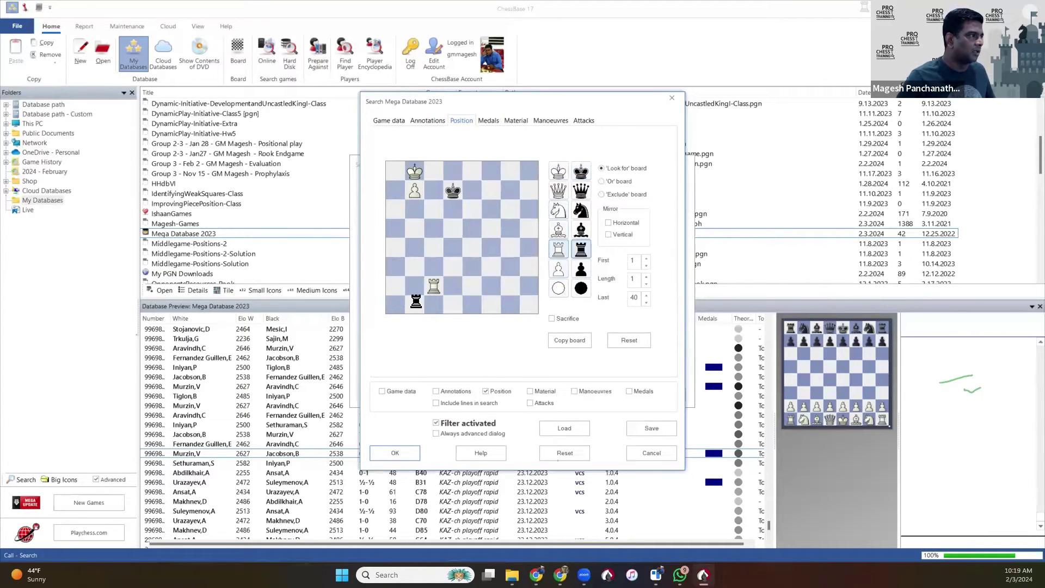
pyautogui.click(396, 304)
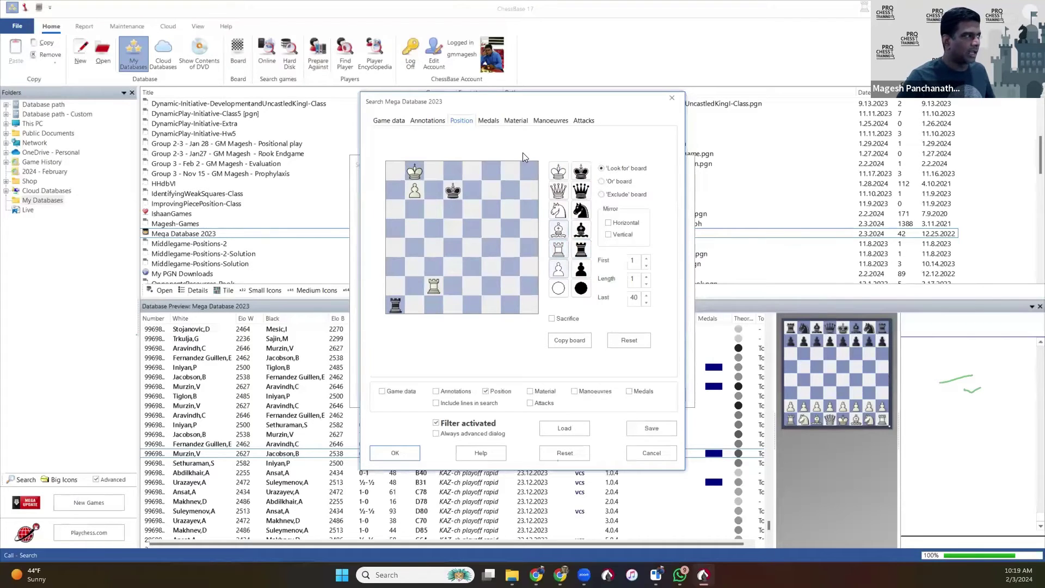
# Restrict the search to games from 2020 onward and run it, finding 0 games.
pyautogui.click(393, 121)
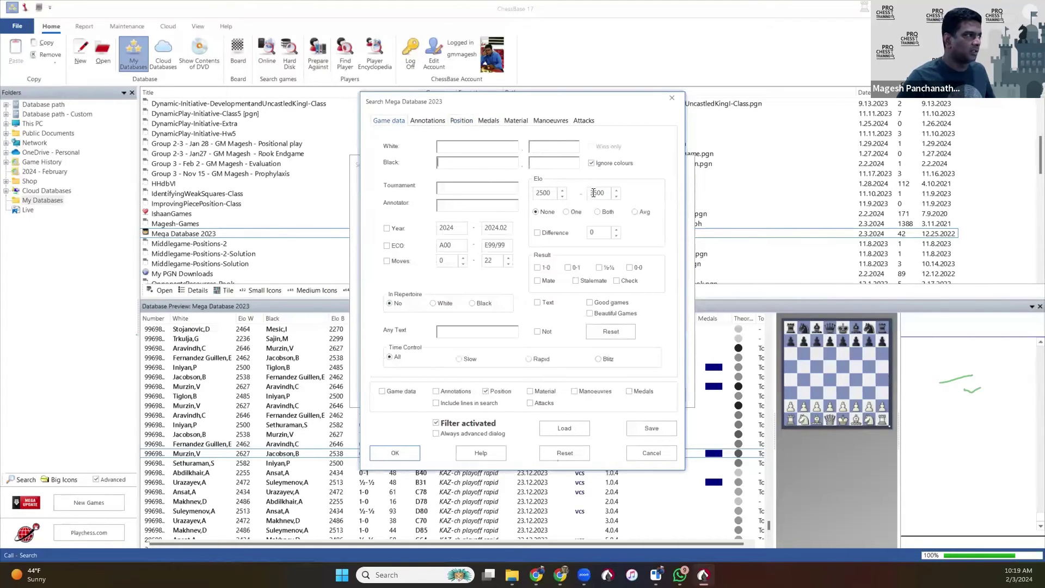
pyautogui.click(413, 233)
pyautogui.press('Tab')
pyautogui.write('2020')
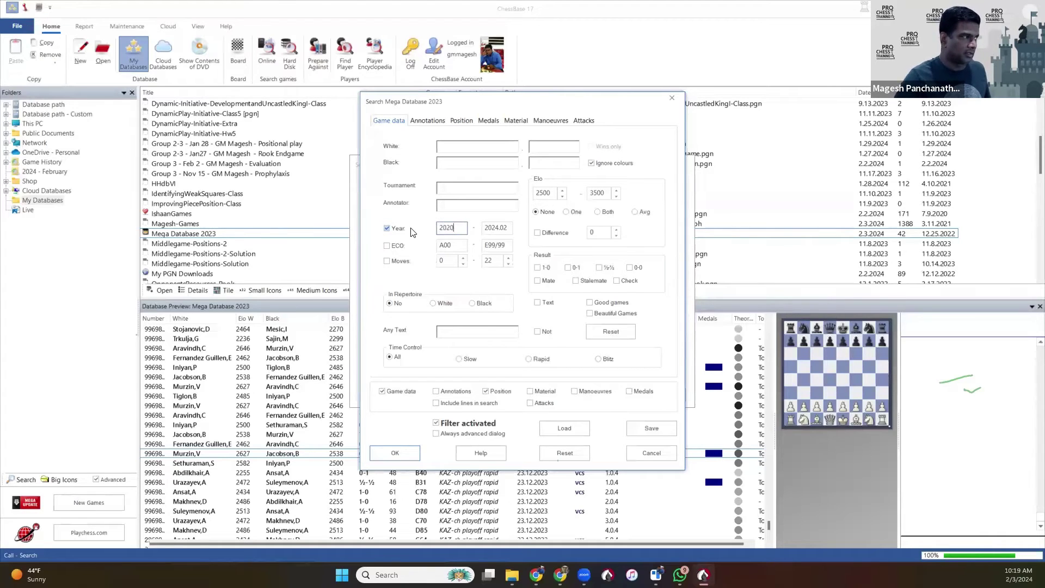
pyautogui.press('Return')
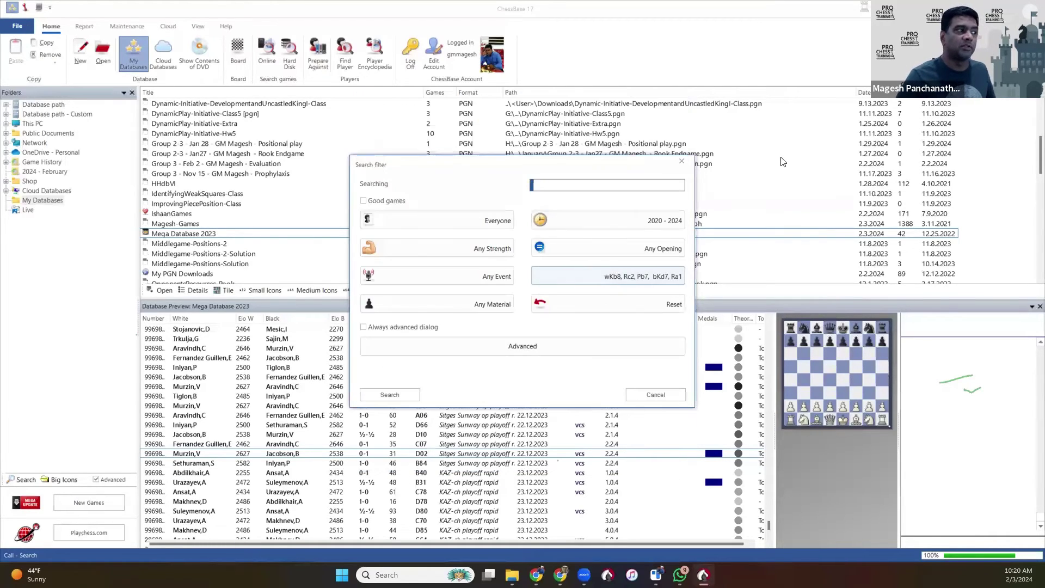
pyautogui.click(410, 394)
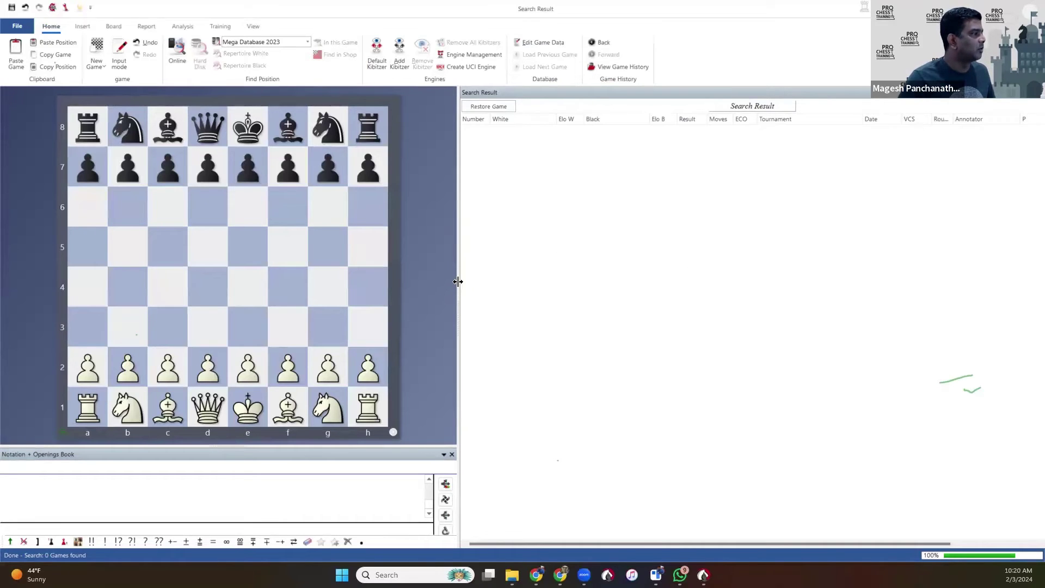
pyautogui.moveTo(457, 281); pyautogui.dragTo(432, 282)
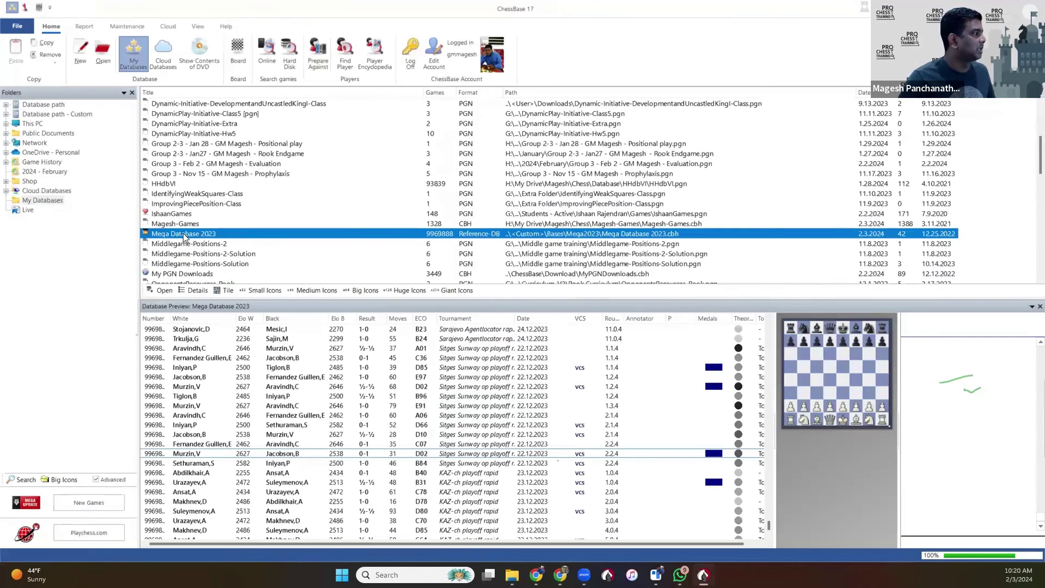
# Rerun the position search without the year limit and open the single 2009 Willingen game found.
pyautogui.rightClick(183, 232)
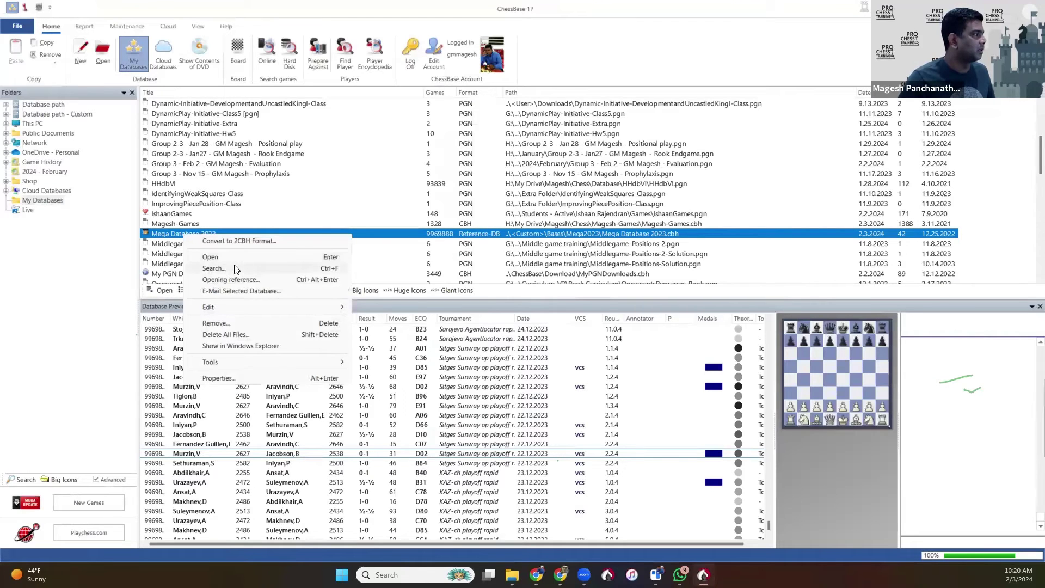
pyautogui.click(236, 268)
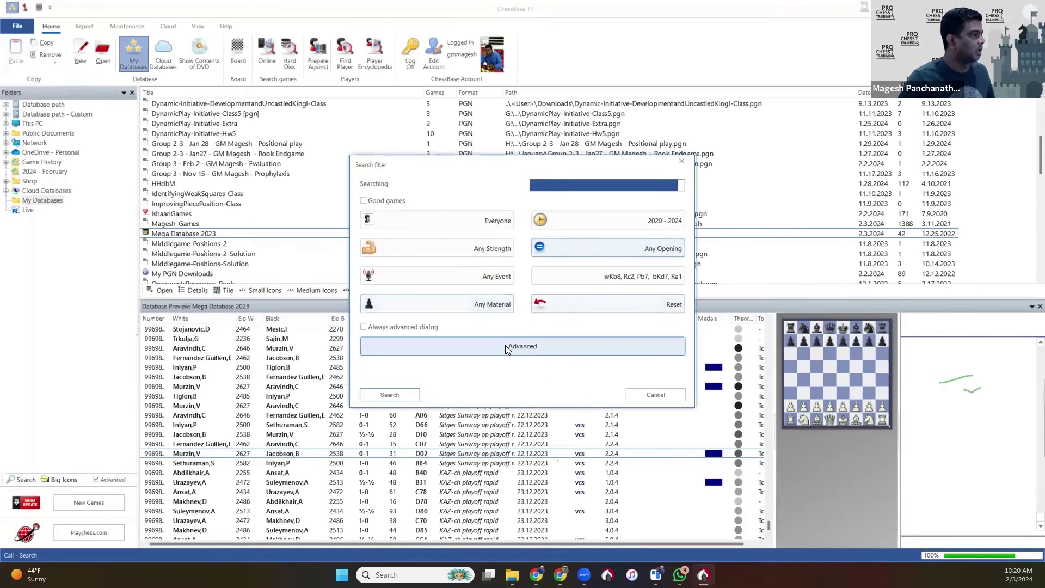
pyautogui.click(505, 345)
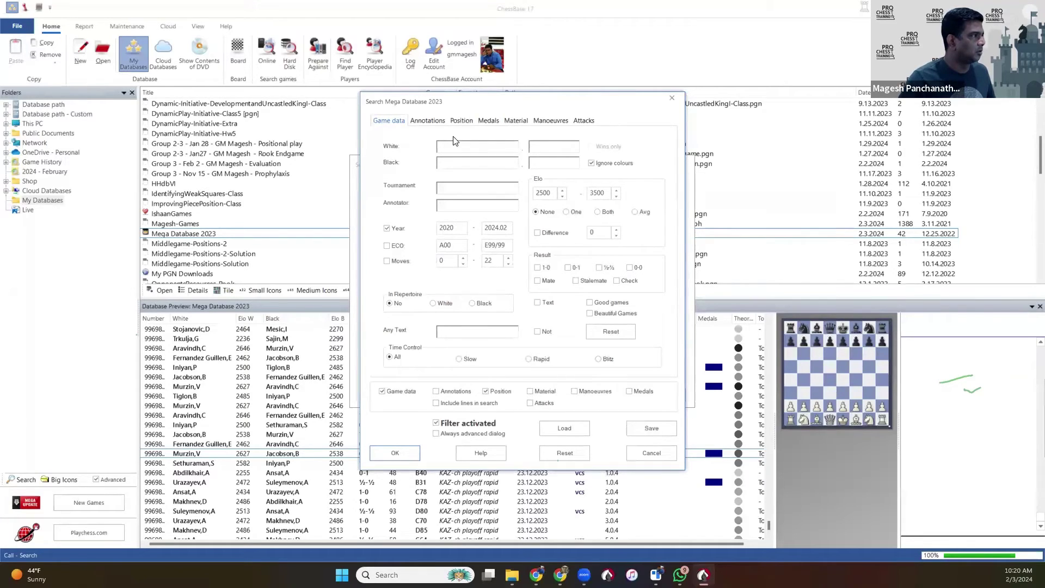
pyautogui.click(456, 122)
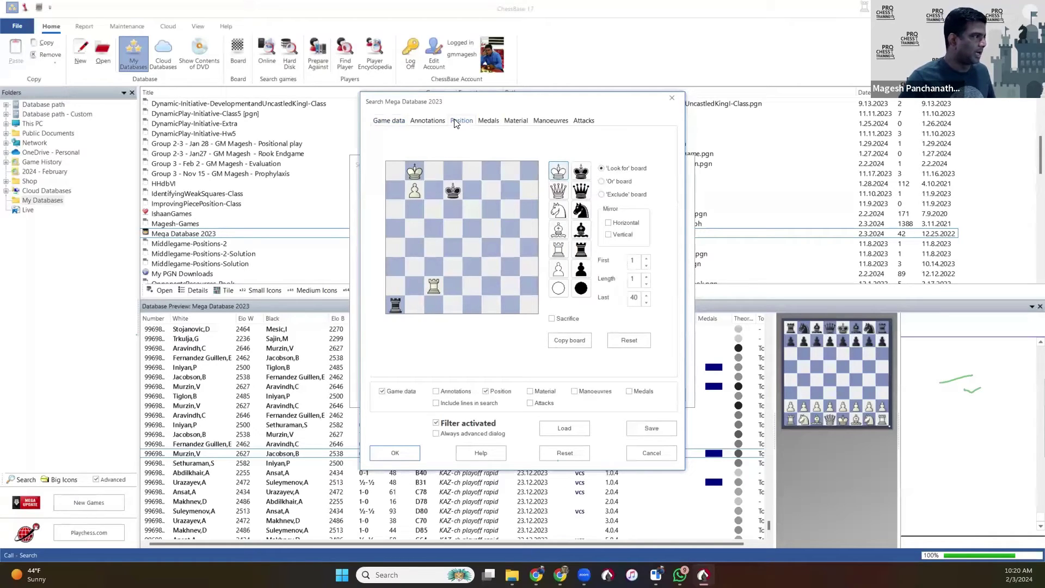
pyautogui.click(380, 124)
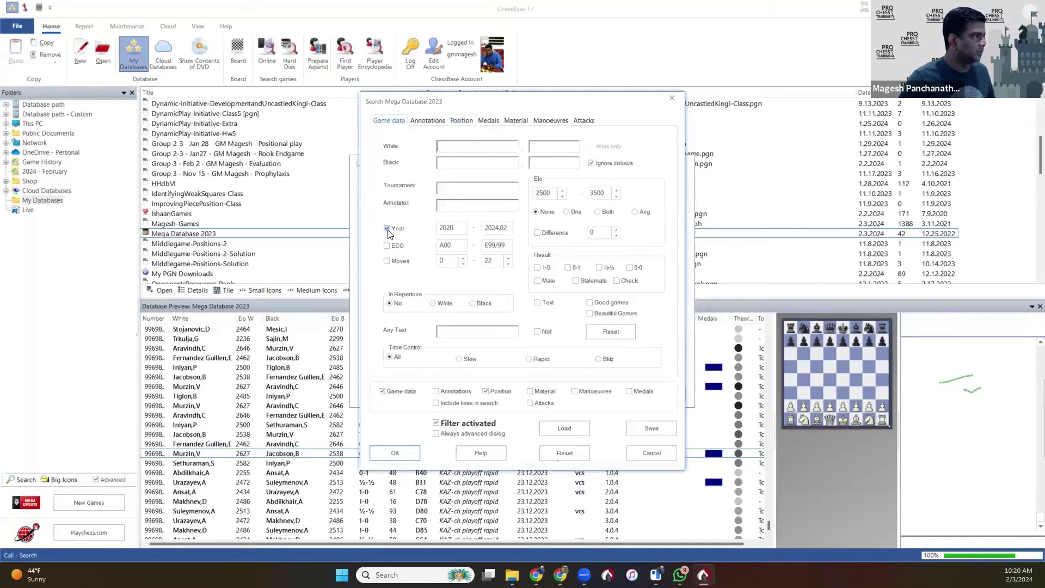
pyautogui.click(395, 452)
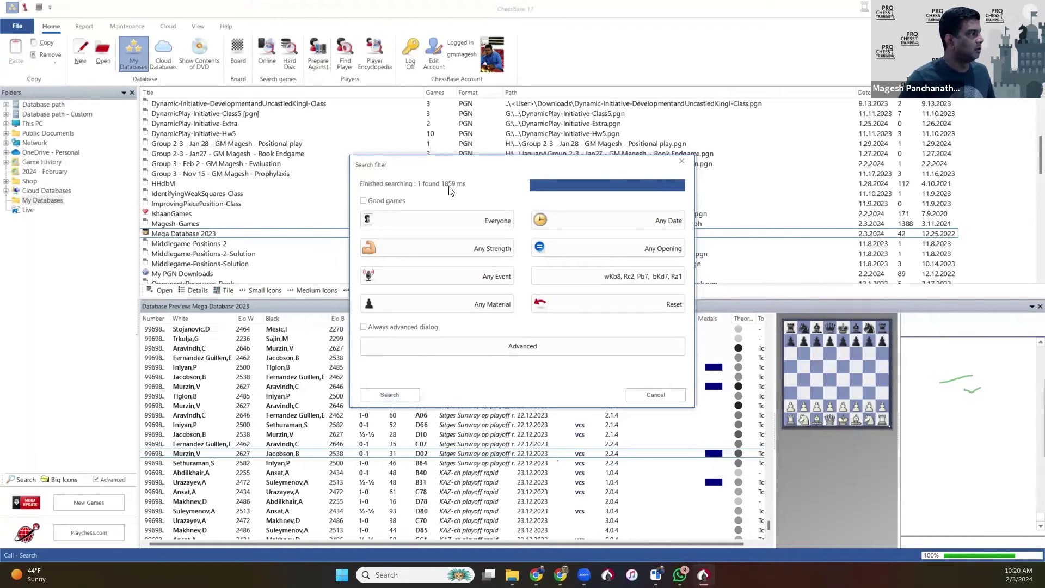
pyautogui.click(393, 395)
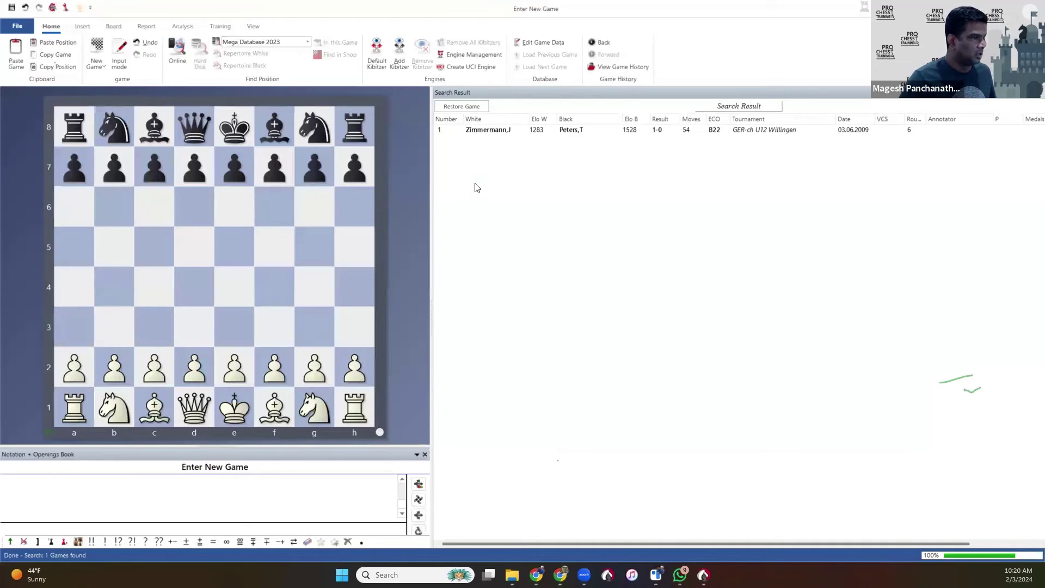
pyautogui.doubleClick(568, 133)
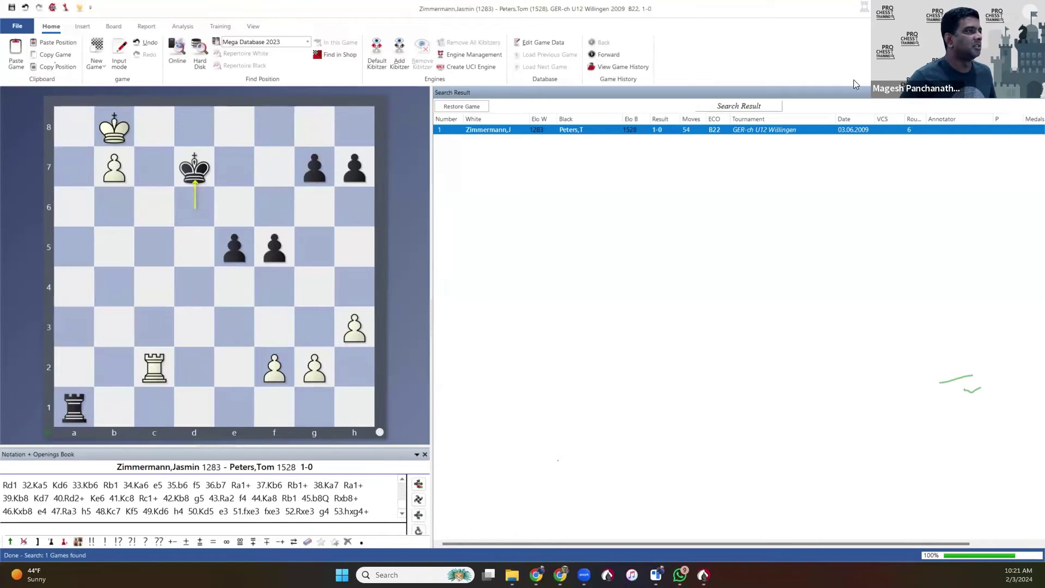
pyautogui.press('Escape')
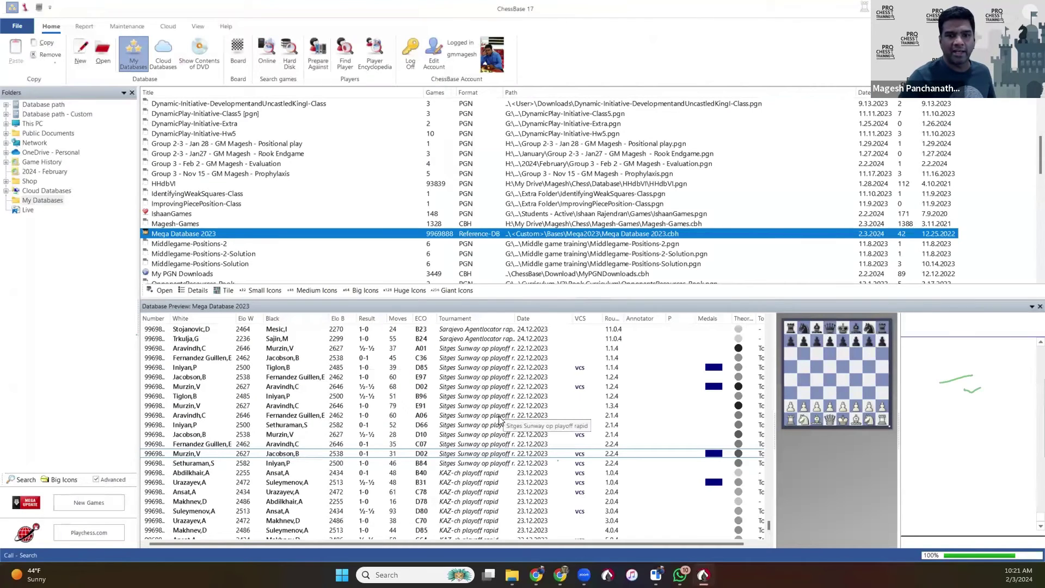
# Reopen the advanced search, clear the position and limit both White and Black to 2 pawns.
pyautogui.rightClick(198, 234)
pyautogui.click(564, 293)
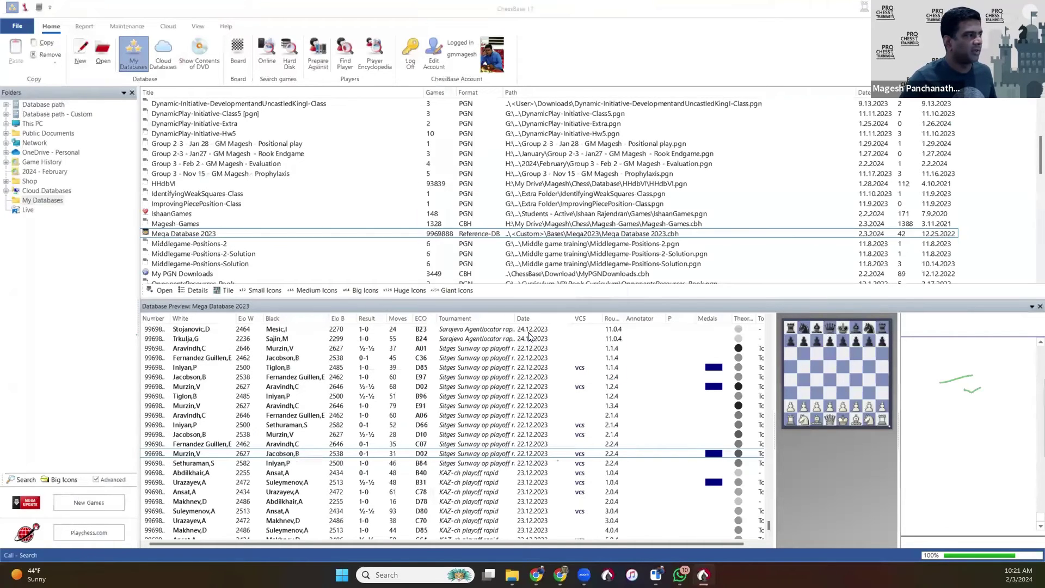
pyautogui.click(544, 351)
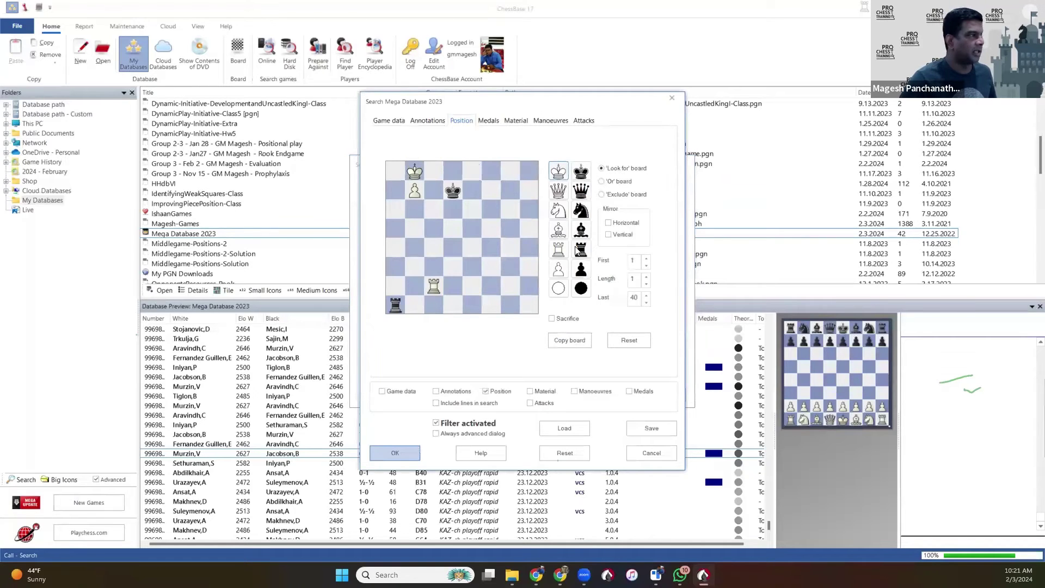
pyautogui.click(621, 340)
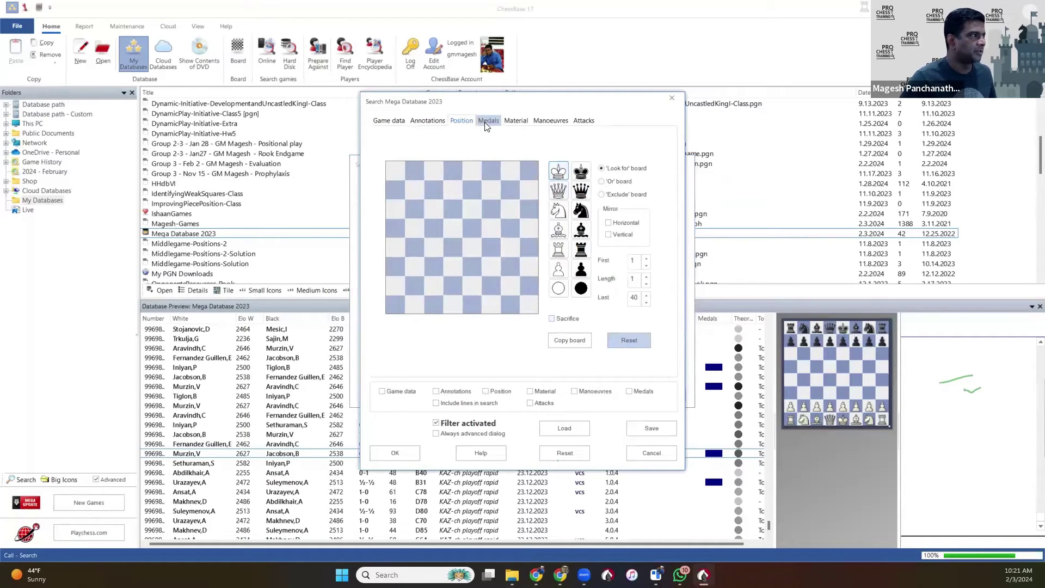
pyautogui.click(513, 120)
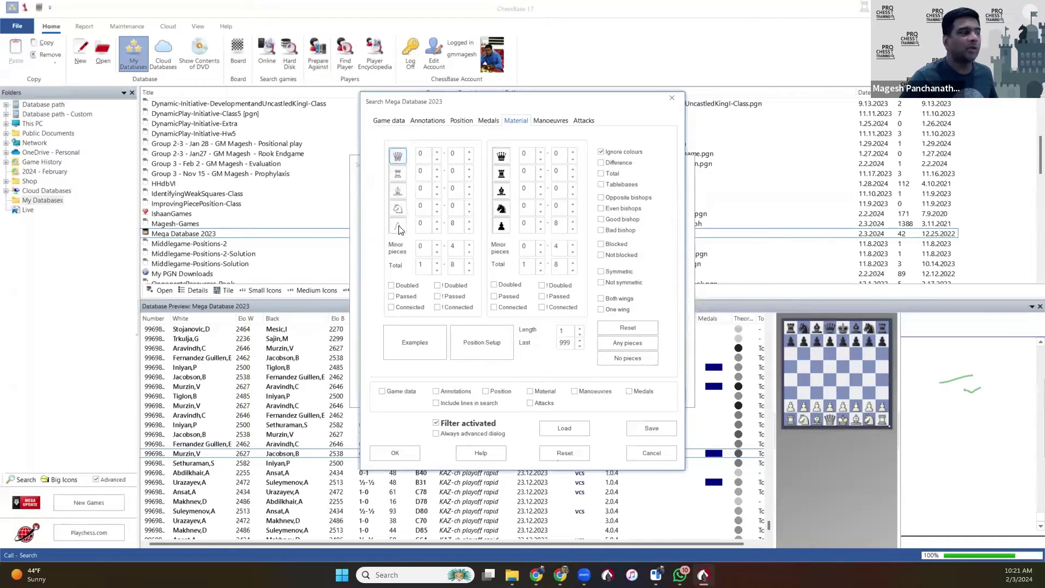
pyautogui.doubleClick(454, 224)
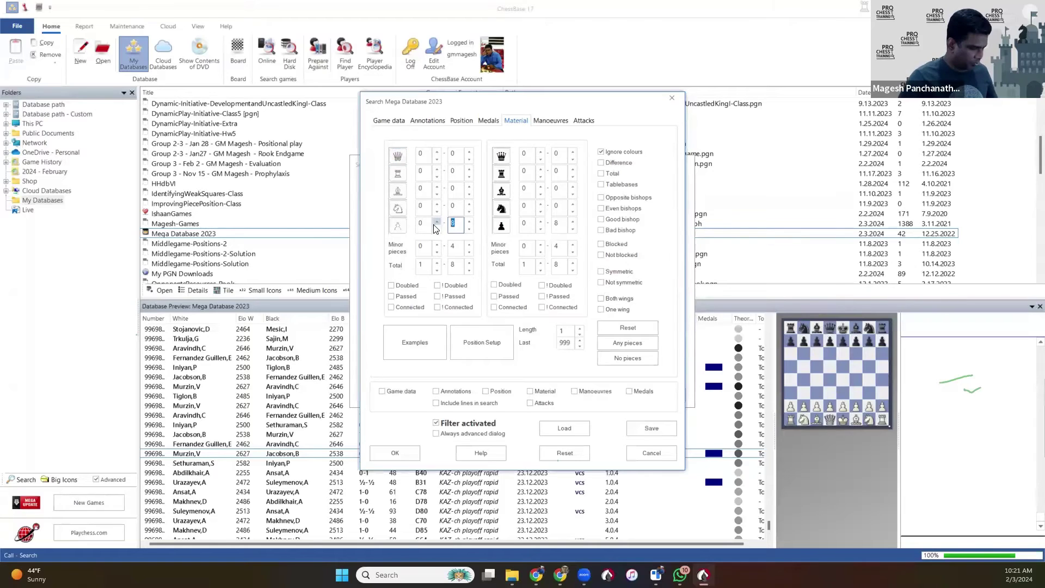
pyautogui.write('2')
pyautogui.doubleClick(559, 224)
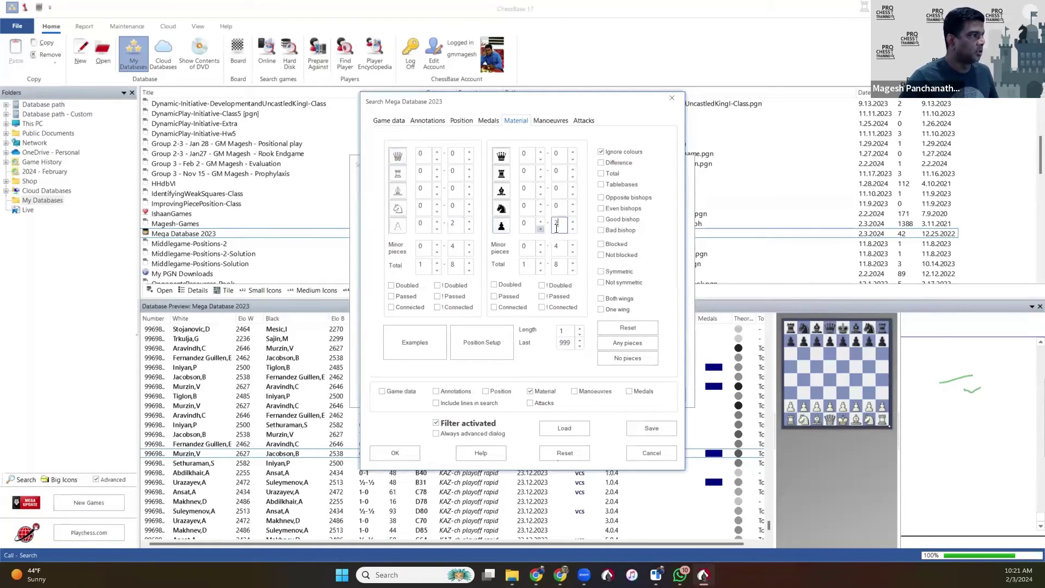
pyautogui.write('2')
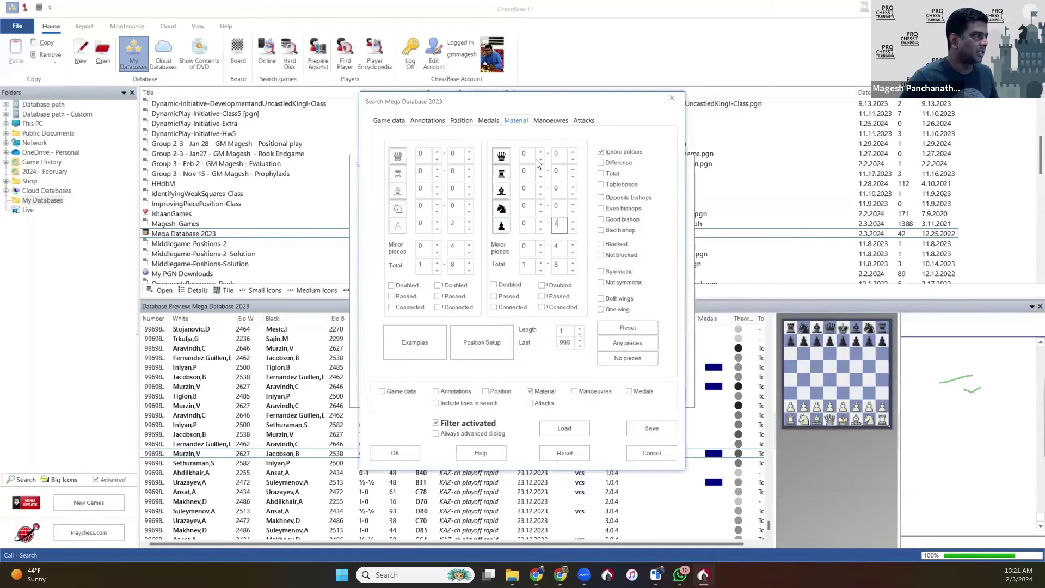
# Require both players rated 2500–3500 and run the search, finding 7208 games.
pyautogui.click(389, 120)
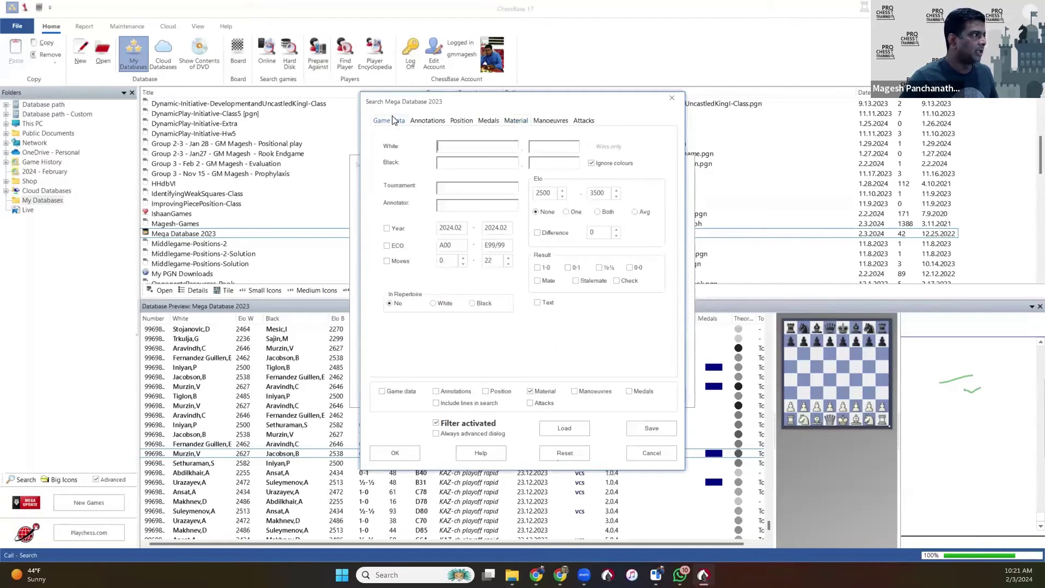
pyautogui.click(597, 212)
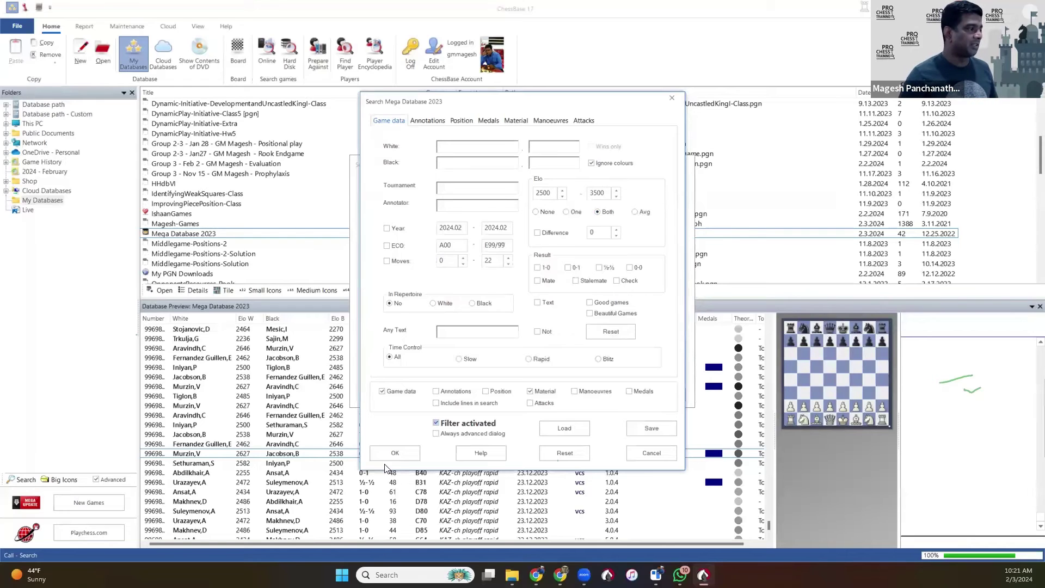
pyautogui.click(395, 453)
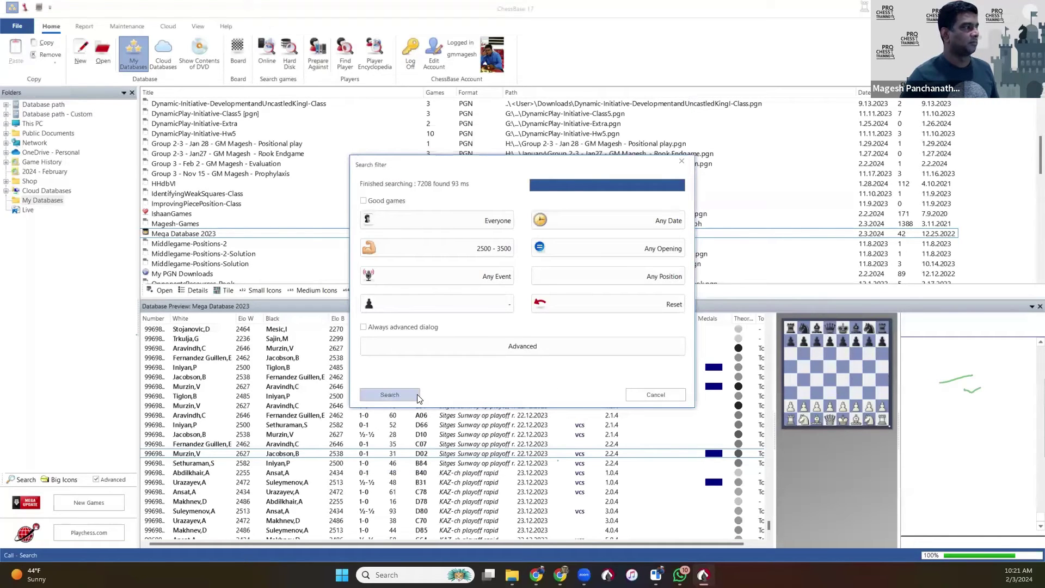
pyautogui.click(417, 395)
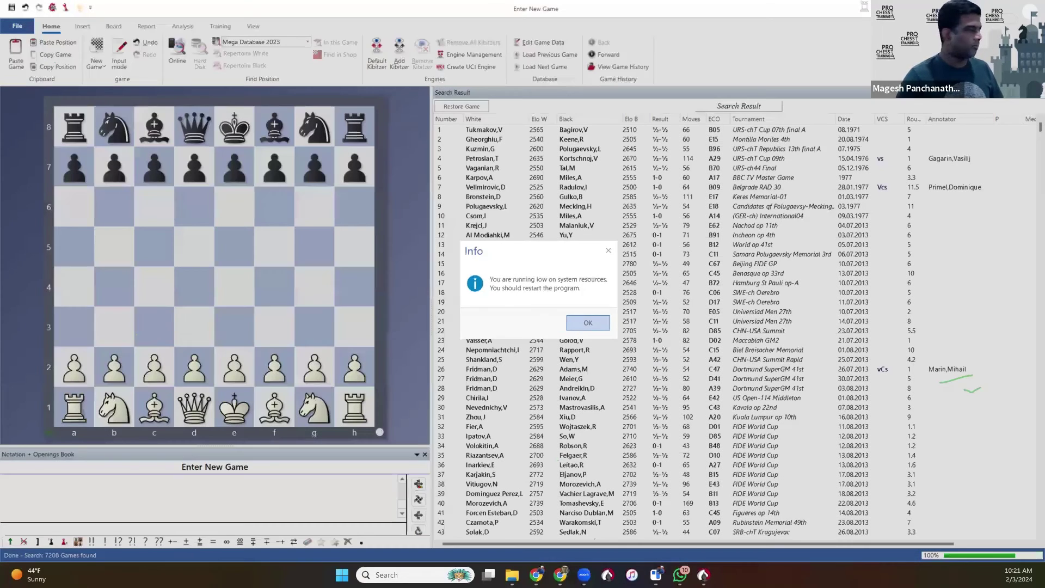
# Dismiss the low system resources warning, leaving the 7208 found games listed.
pyautogui.click(571, 322)
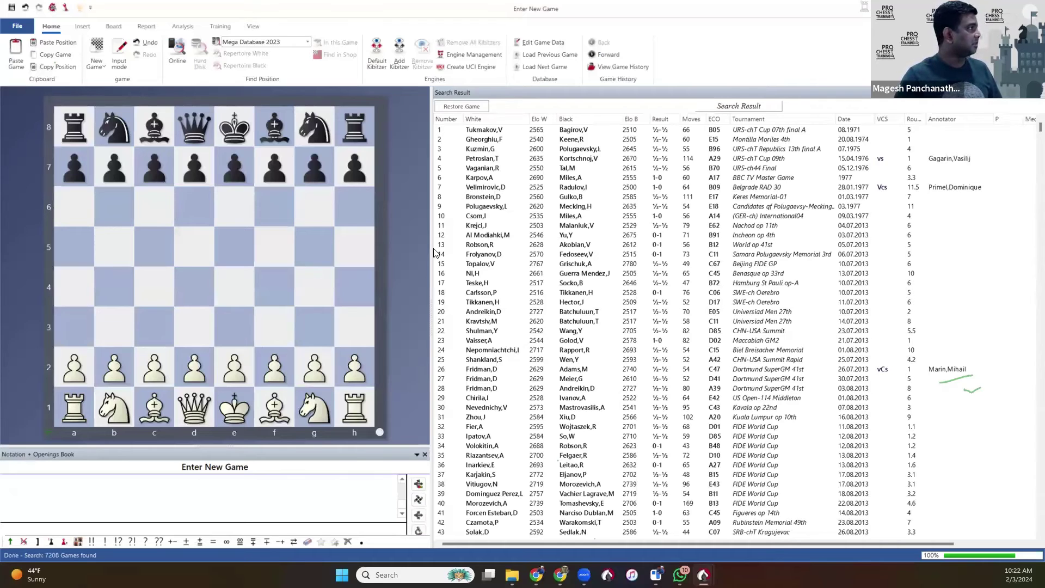
# Browse through the first found games in the Search Result list, loading each on the board.
pyautogui.doubleClick(573, 130)
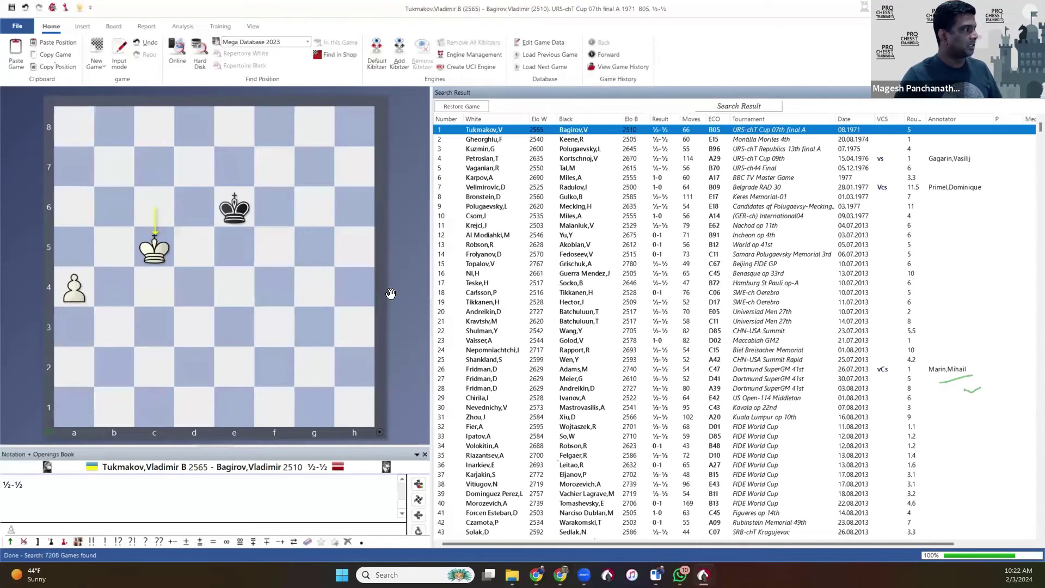
pyautogui.click(485, 142)
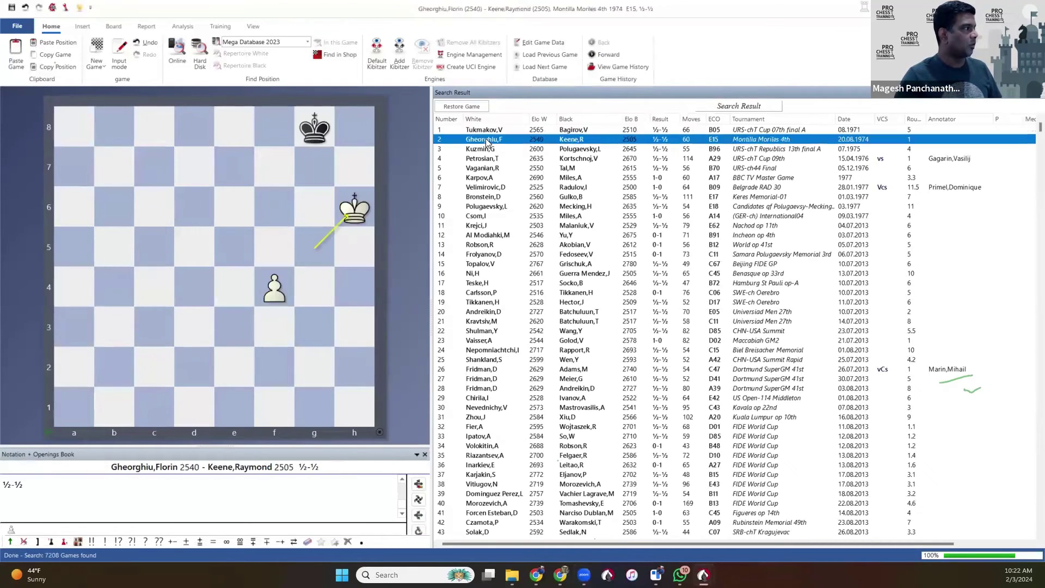
pyautogui.click(491, 147)
pyautogui.click(542, 158)
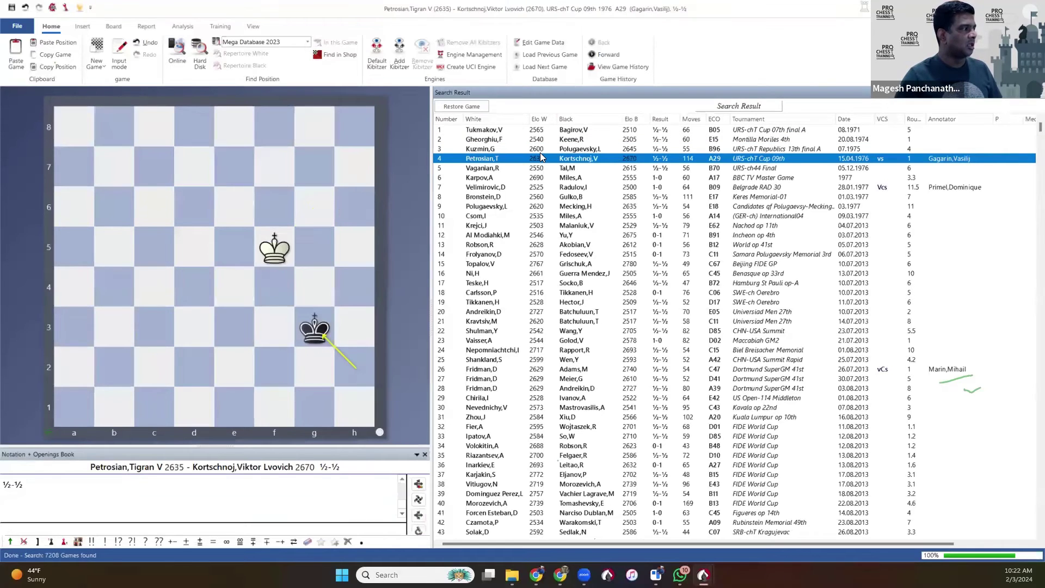
pyautogui.press('Down')
pyautogui.press('Down')
pyautogui.press('Up')
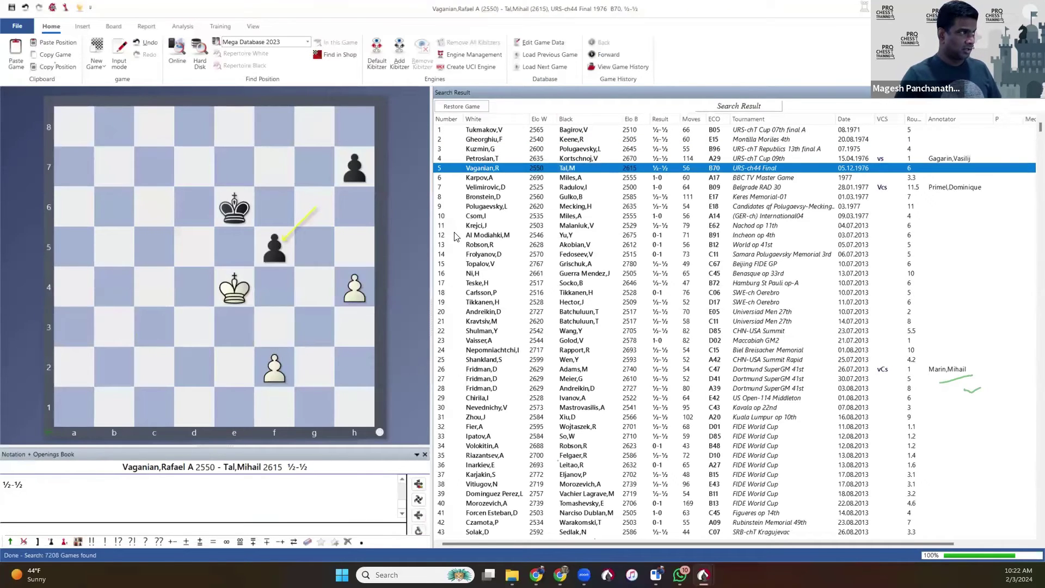
pyautogui.click(625, 179)
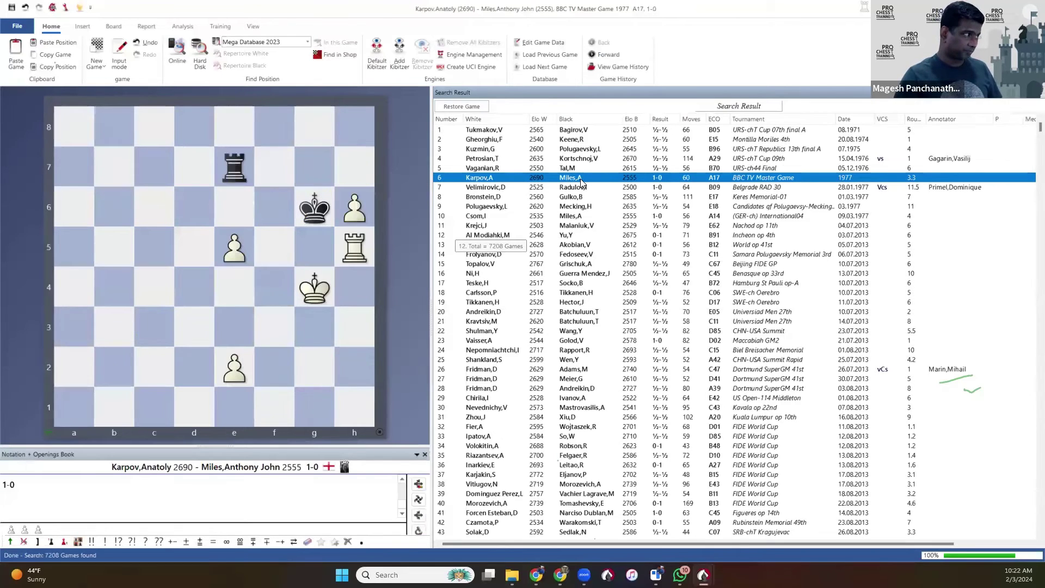
pyautogui.press('Down')
pyautogui.press('Down')
pyautogui.press('Down')
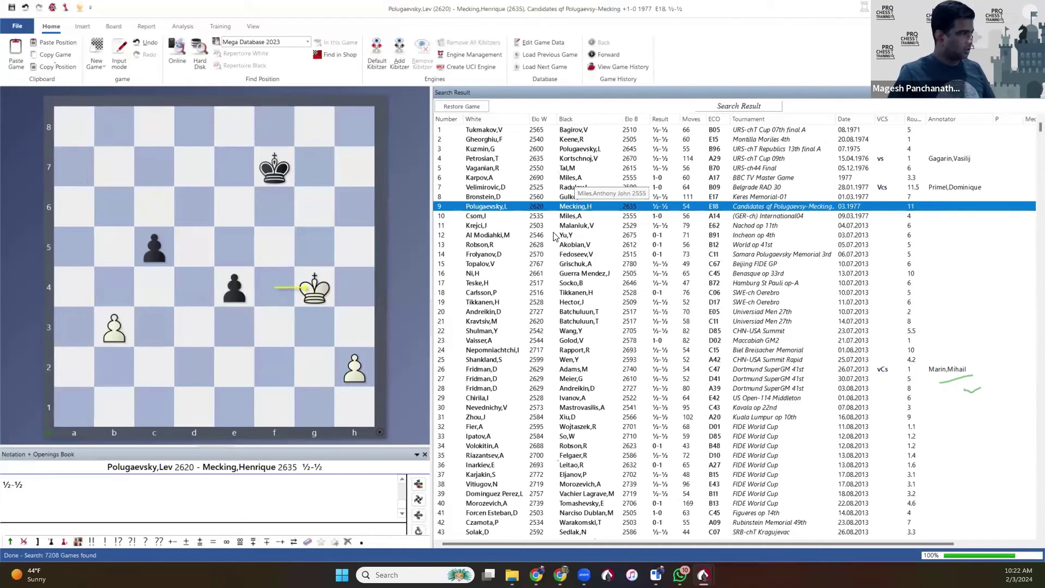
pyautogui.press('Down')
pyautogui.press('Down')
pyautogui.press('Down')
pyautogui.press('Down')
pyautogui.press('Down')
pyautogui.press('Down')
pyautogui.press('Down')
pyautogui.press('Down')
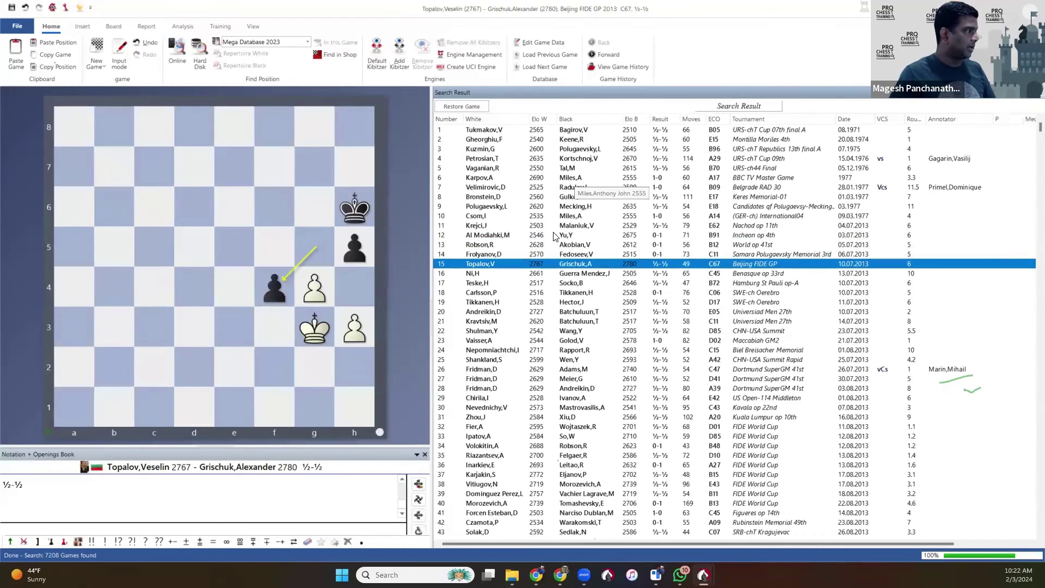
pyautogui.press('Down')
pyautogui.press('Down')
pyautogui.press('Down')
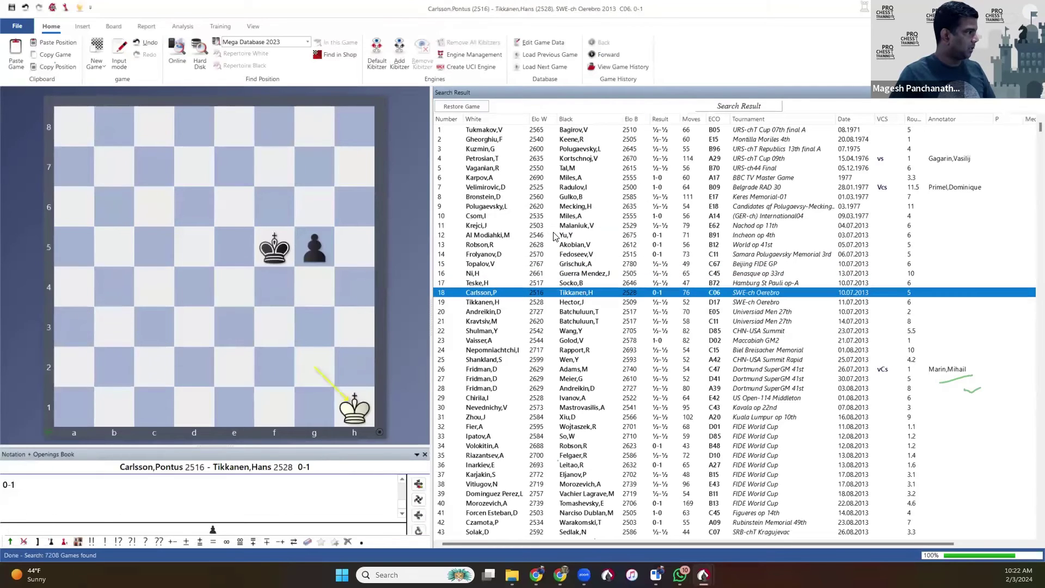
pyautogui.press('Down')
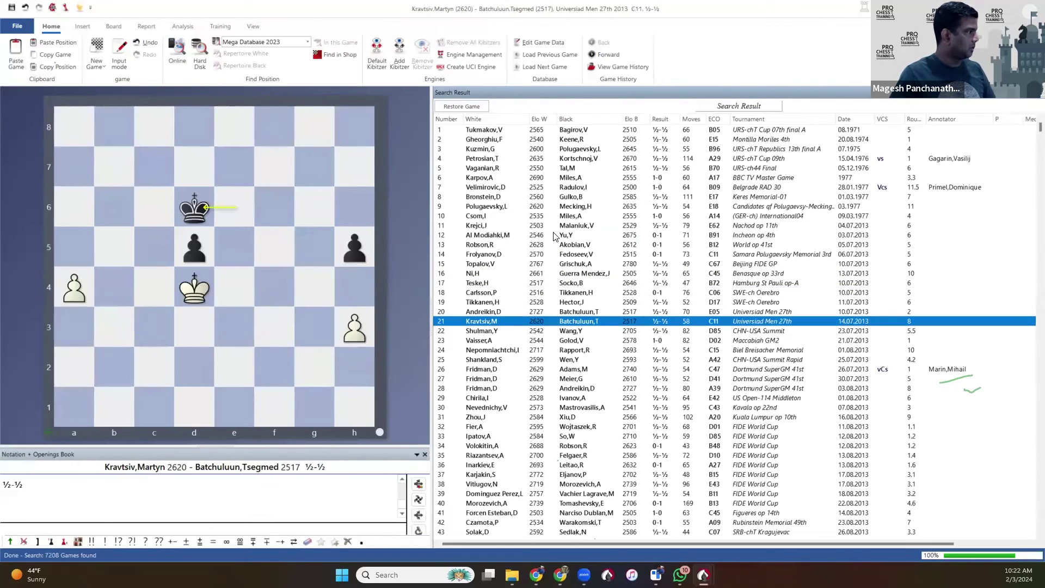
pyautogui.press('Down')
pyautogui.press('Down')
pyautogui.press('Up')
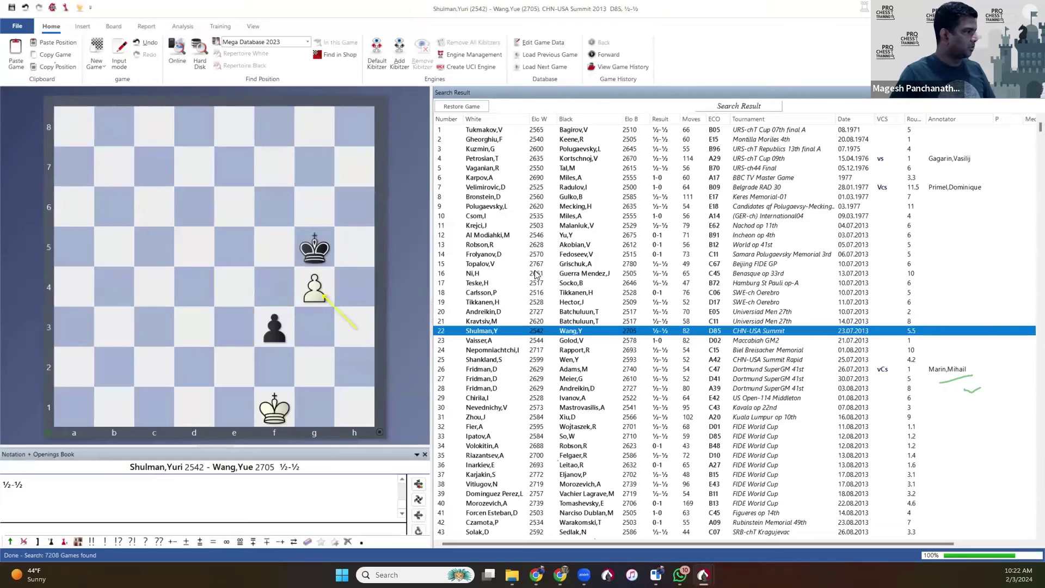
pyautogui.press('Up')
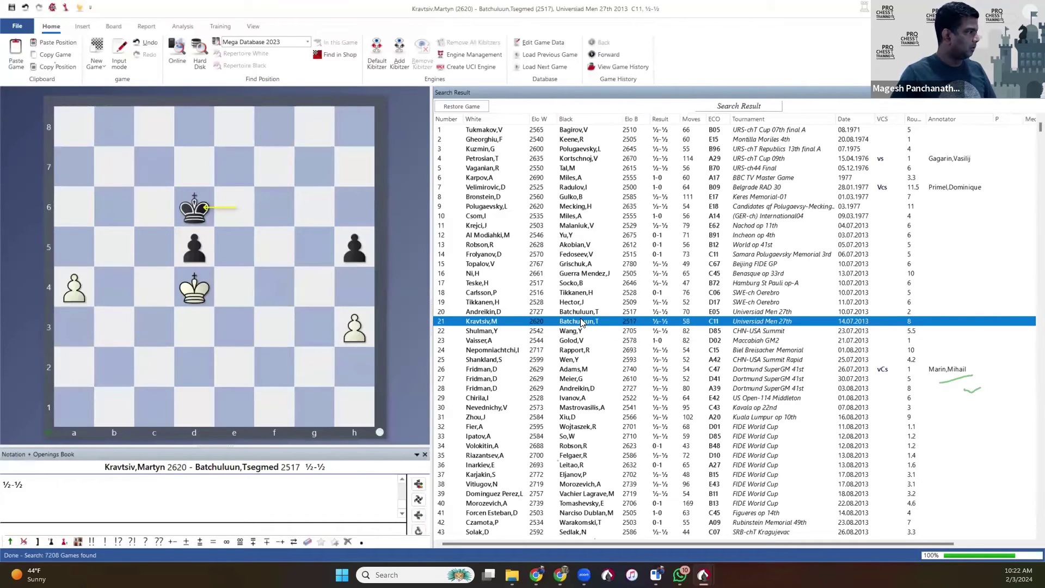
pyautogui.press('Down')
pyautogui.press('Down')
pyautogui.press('Down')
pyautogui.press('Down')
pyautogui.press('Down')
pyautogui.press('Down')
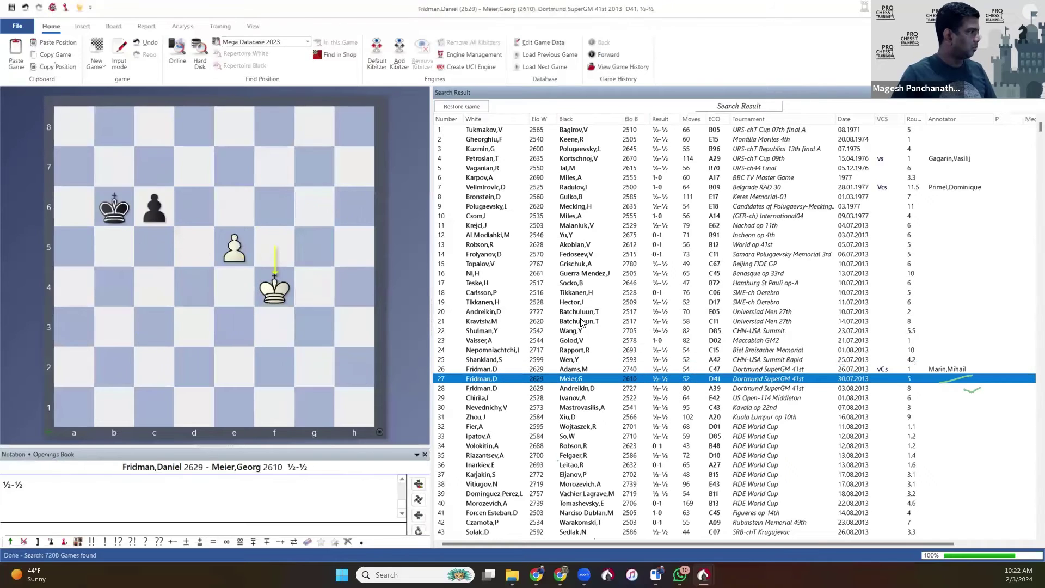
pyautogui.press('Up')
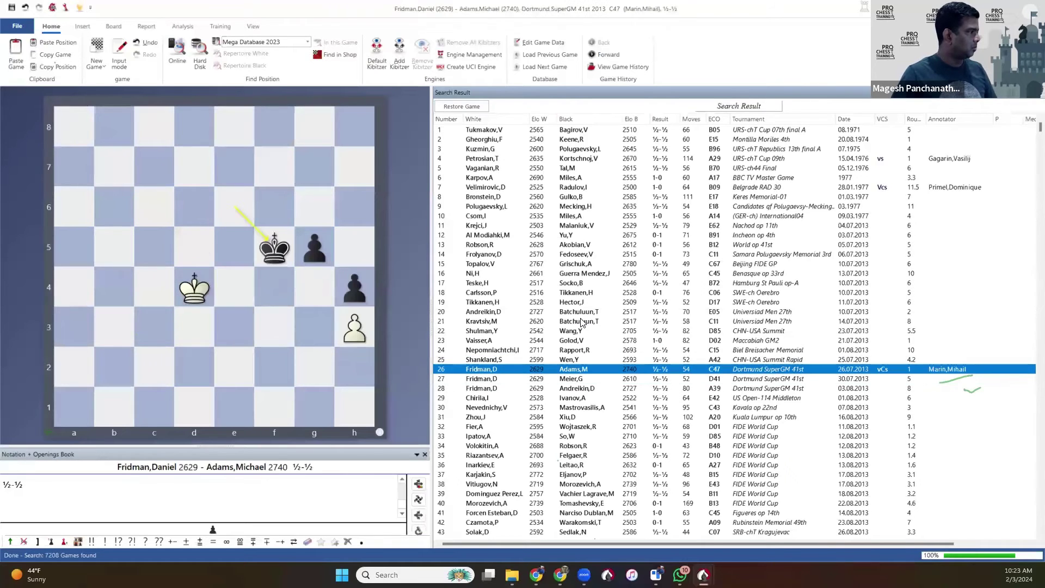
# Open the Dortmund SuperGM 2013 C47 game and advance it to 50.Ke3.
pyautogui.doubleClick(592, 369)
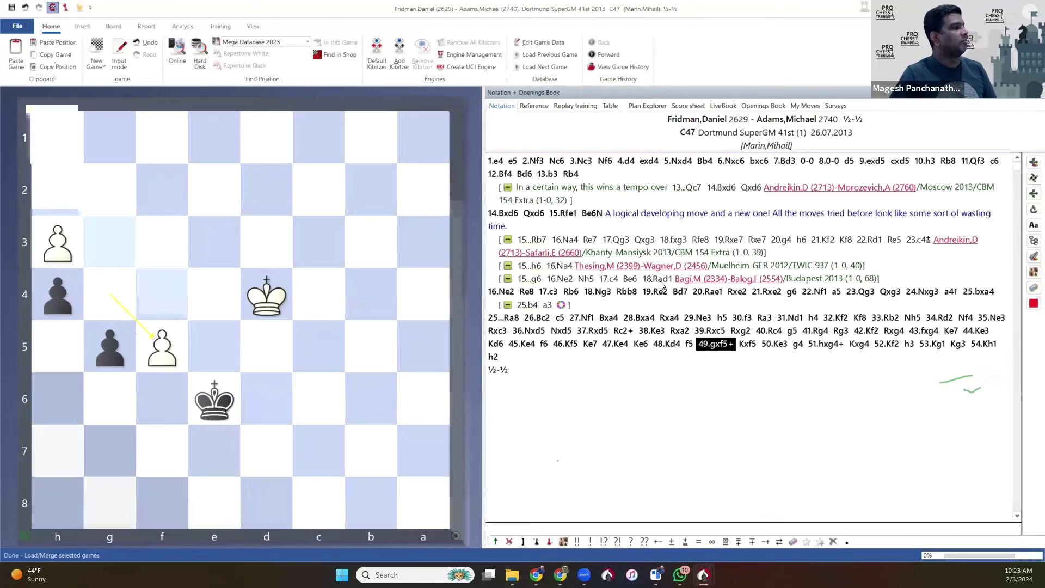
pyautogui.press('Right')
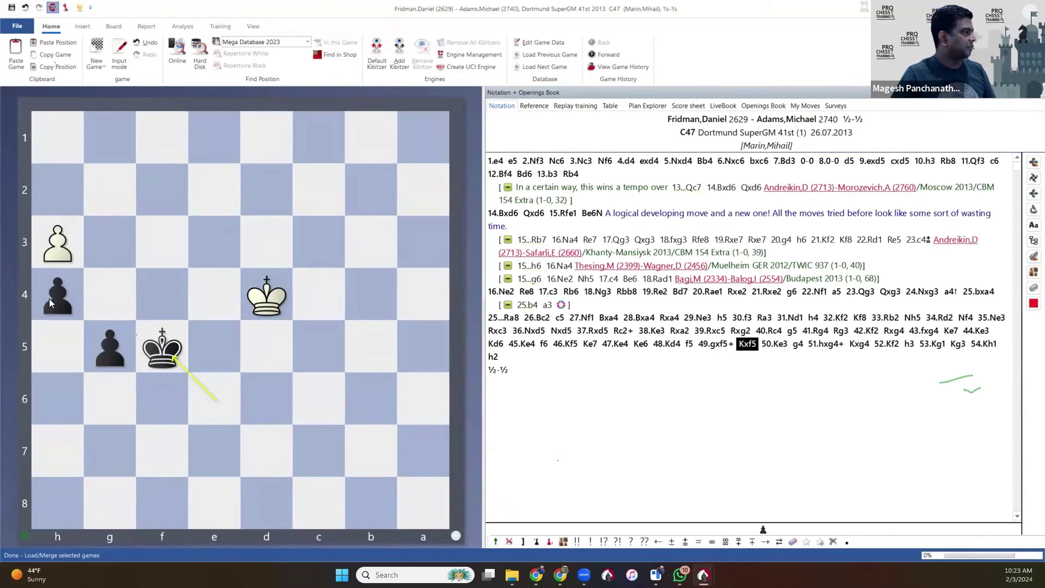
pyautogui.press('Right')
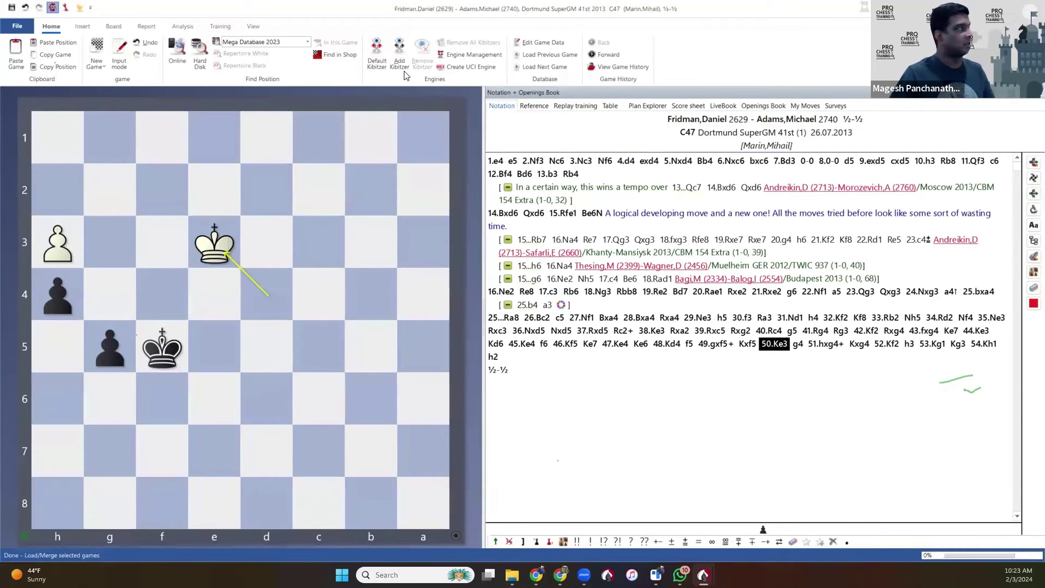
pyautogui.click(146, 25)
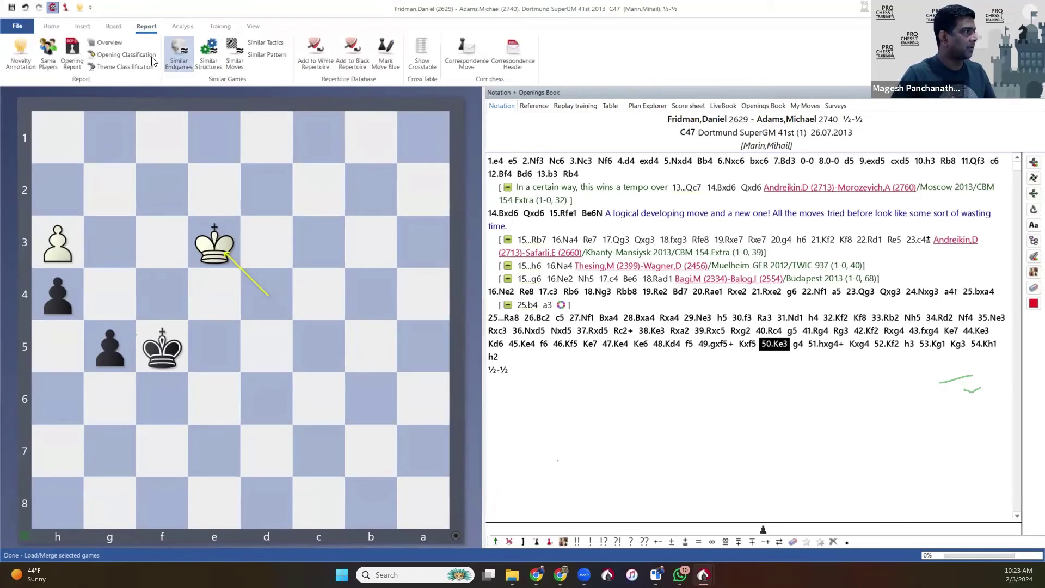
# Run a Similar Endgames search from the Report ribbon on the open game's current position.
pyautogui.click(181, 68)
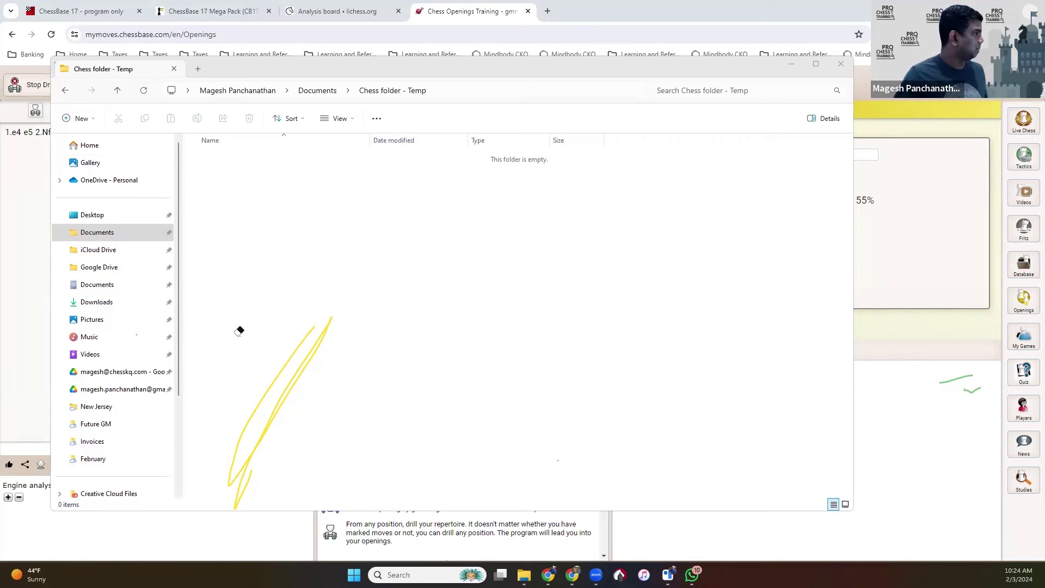
# Check that Chess folder - Temp holds 0 items, then move back to the ChessBase window.
pyautogui.moveTo(239, 331); pyautogui.dragTo(297, 353)
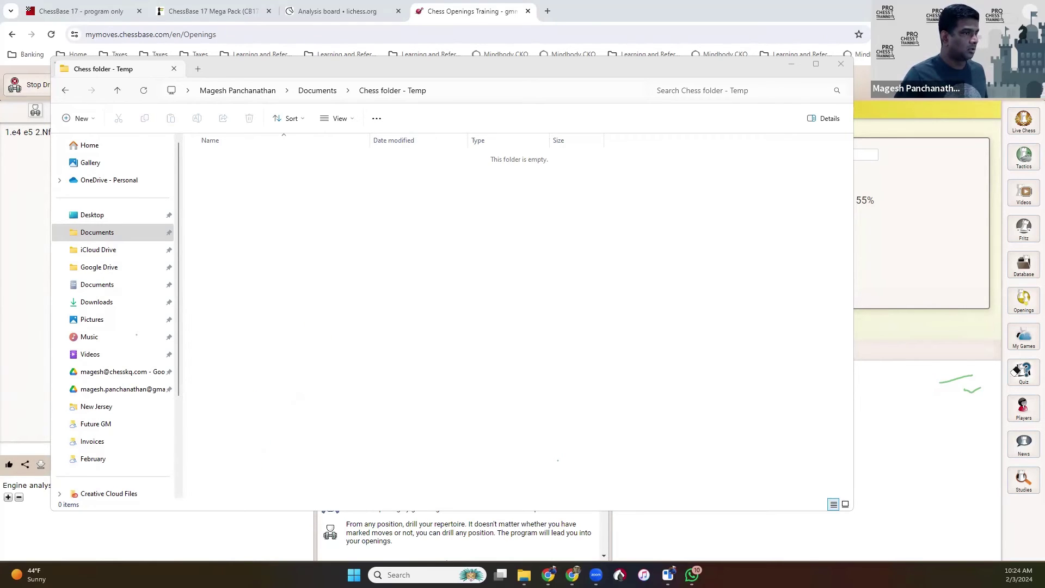
pyautogui.moveTo(1015, 370)
pyautogui.mouseDown()
pyautogui.moveTo(974, 385)
pyautogui.moveTo(956, 370)
pyautogui.mouseUp()
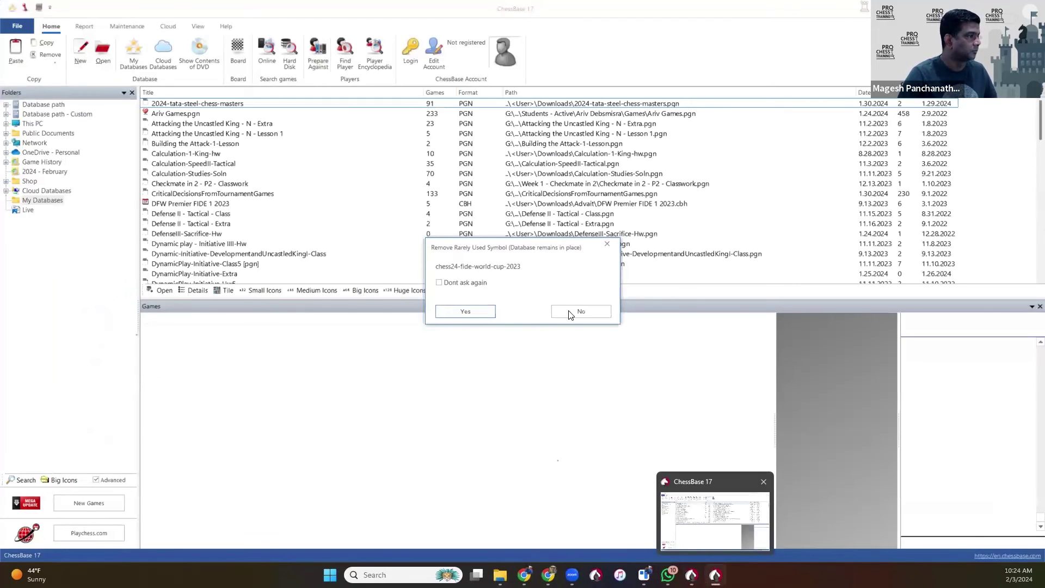
# Keep the chess24-fide-world-cup-2023 database in the list and close Position Setup without changes.
pyautogui.click(576, 310)
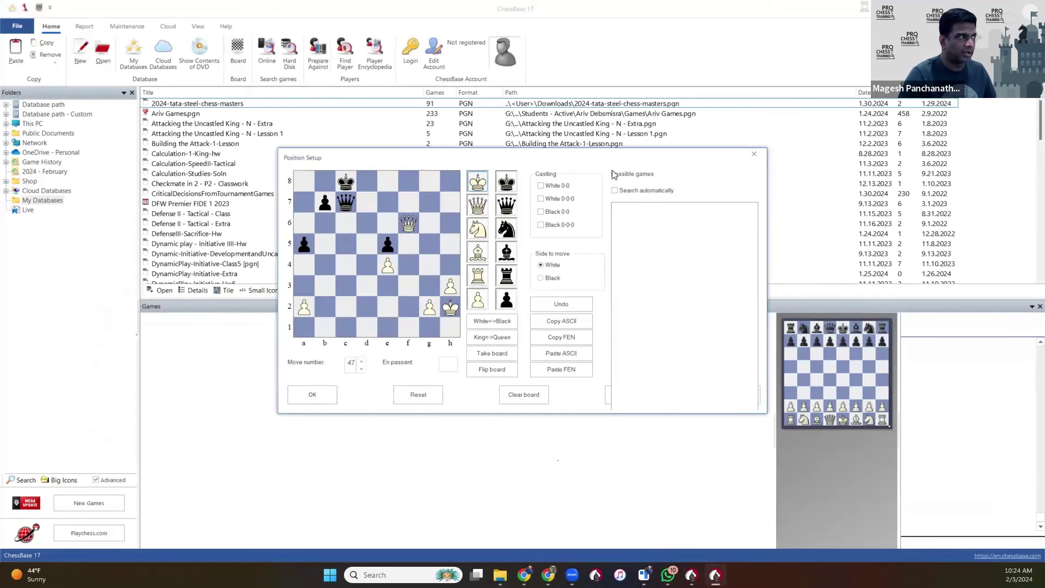
pyautogui.click(754, 154)
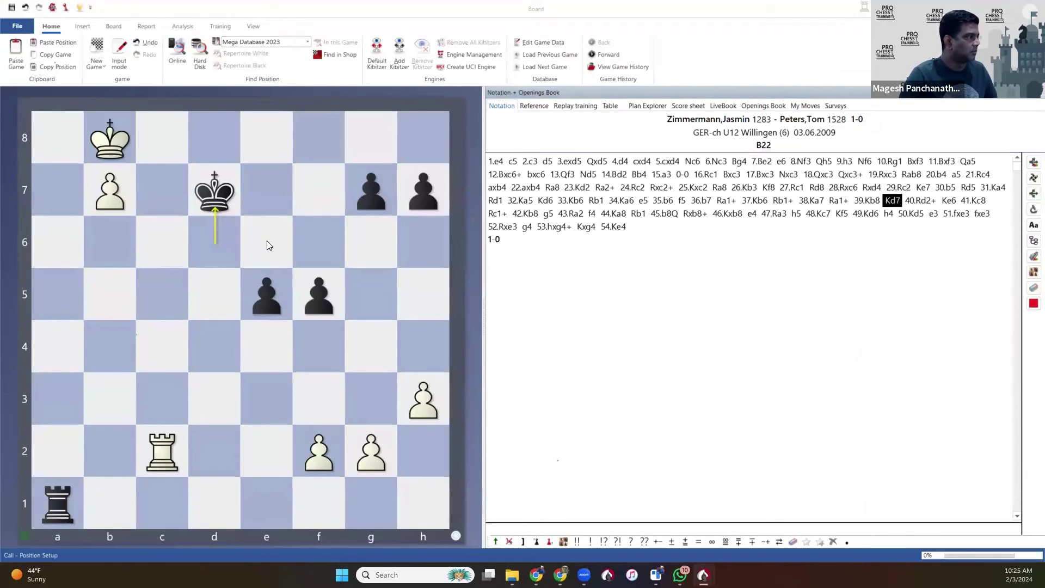
# On a cleared setup board, place White Kc5, Pe5 and Black Kc7, Pe6, then accept it.
pyautogui.press('s')
pyautogui.click(522, 394)
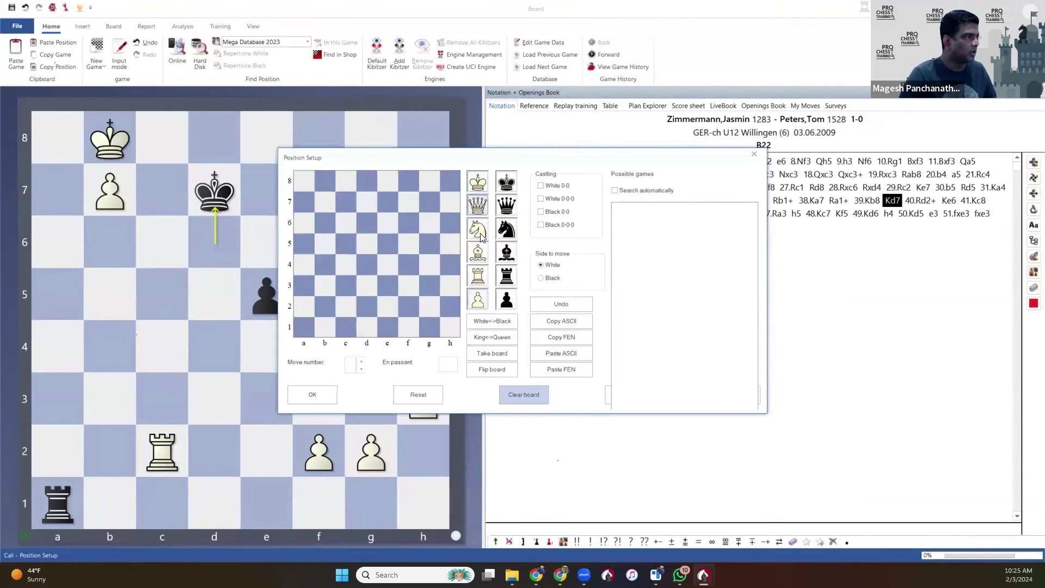
pyautogui.click(345, 245)
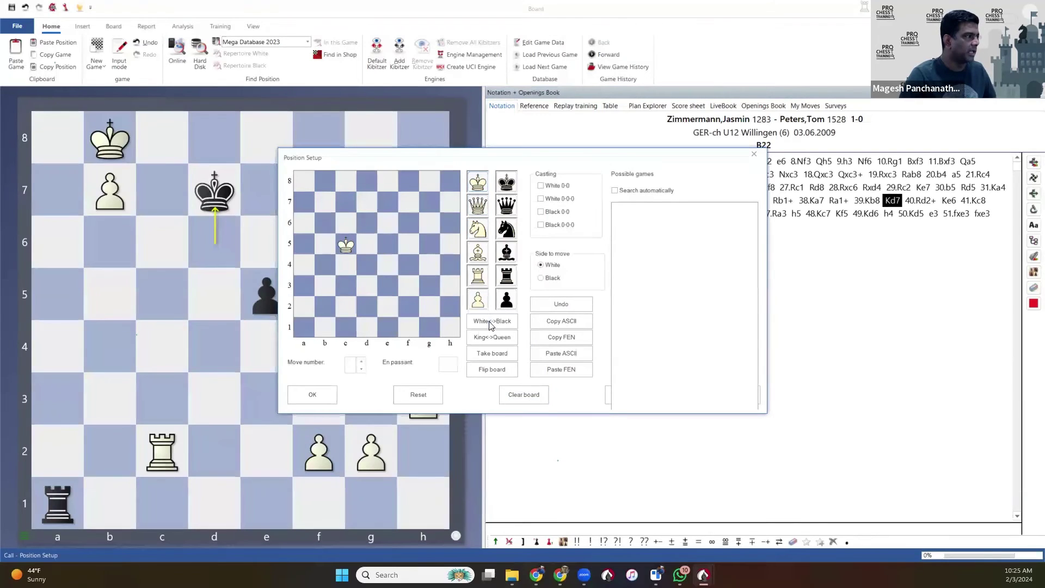
pyautogui.click(477, 299)
pyautogui.click(387, 245)
pyautogui.click(506, 300)
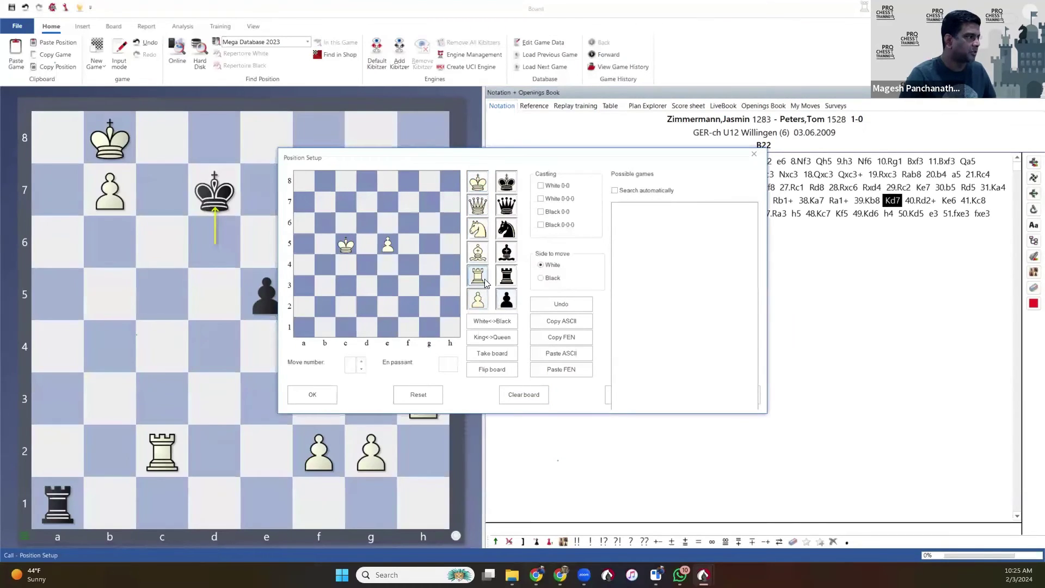
pyautogui.click(389, 226)
pyautogui.click(506, 183)
pyautogui.click(346, 202)
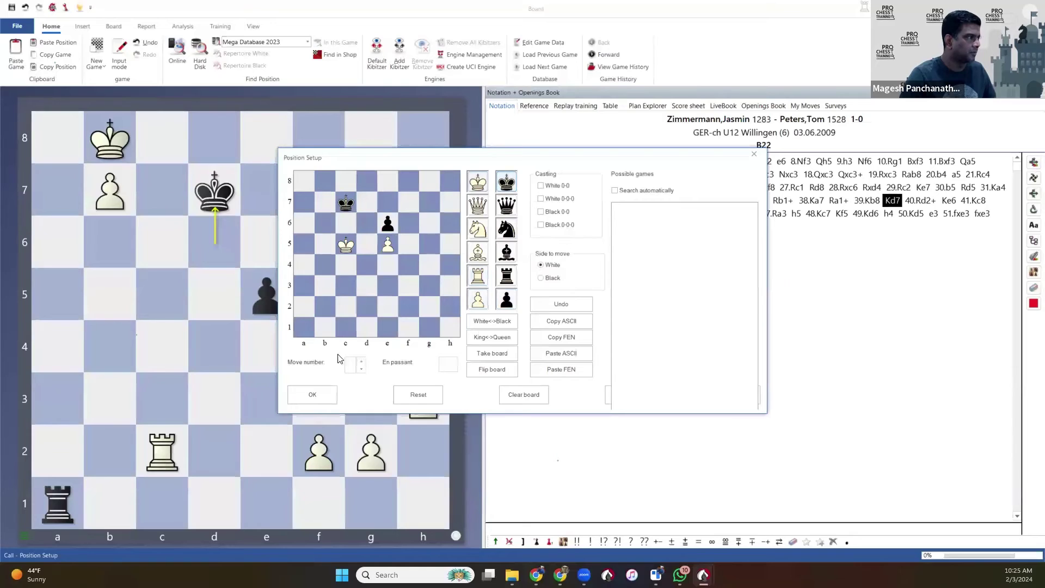
pyautogui.click(331, 399)
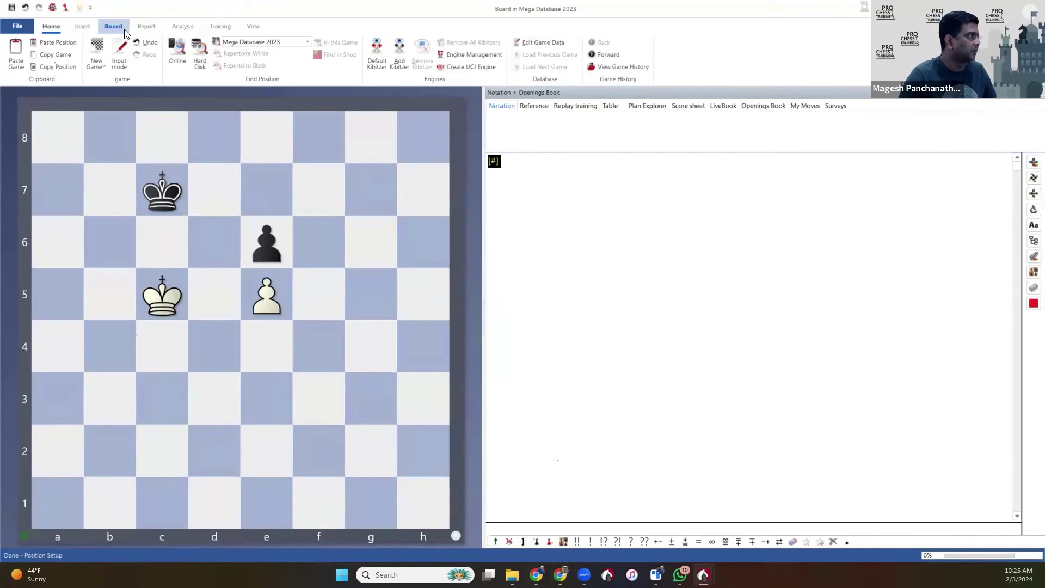
# Search Mega Database 2023 for endgames similar to this position, finding 6463 games.
pyautogui.click(146, 26)
pyautogui.click(179, 49)
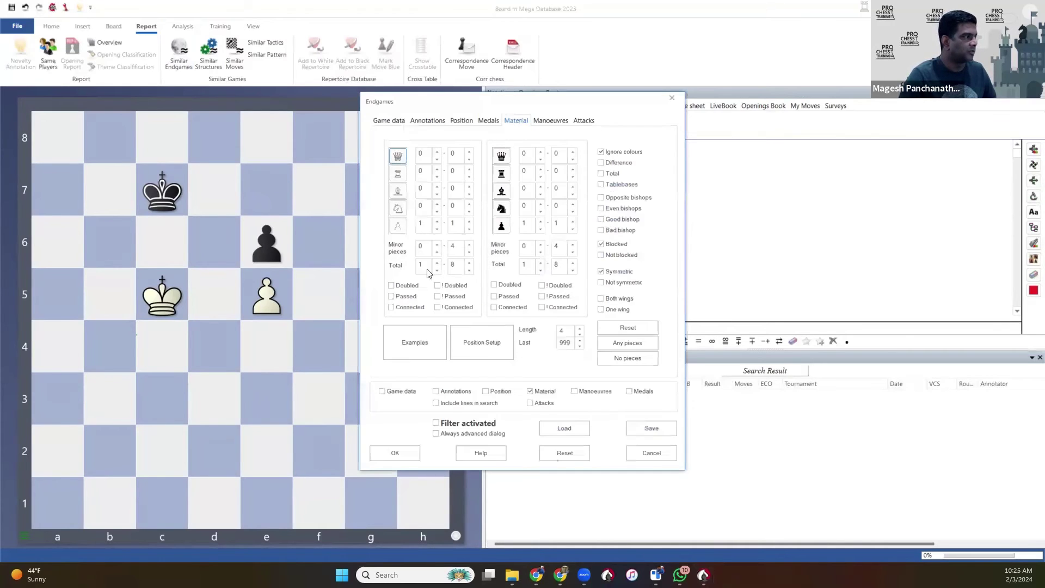
pyautogui.click(400, 452)
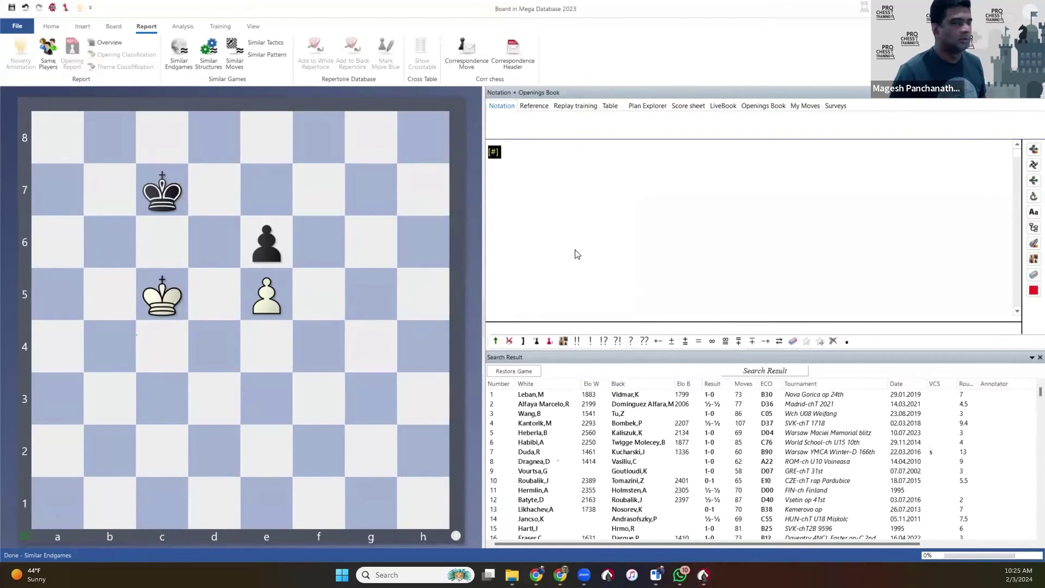
# Browse the first six similar-endgame results, checking the matching position at 107.Kc2 in one.
pyautogui.doubleClick(542, 395)
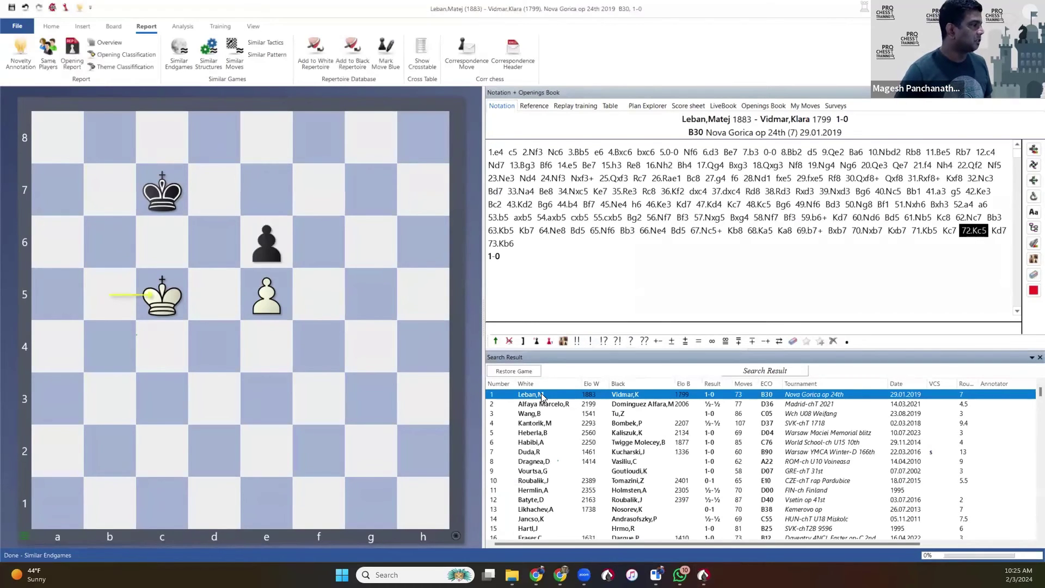
pyautogui.press('Down')
pyautogui.press('Up')
pyautogui.press('Down')
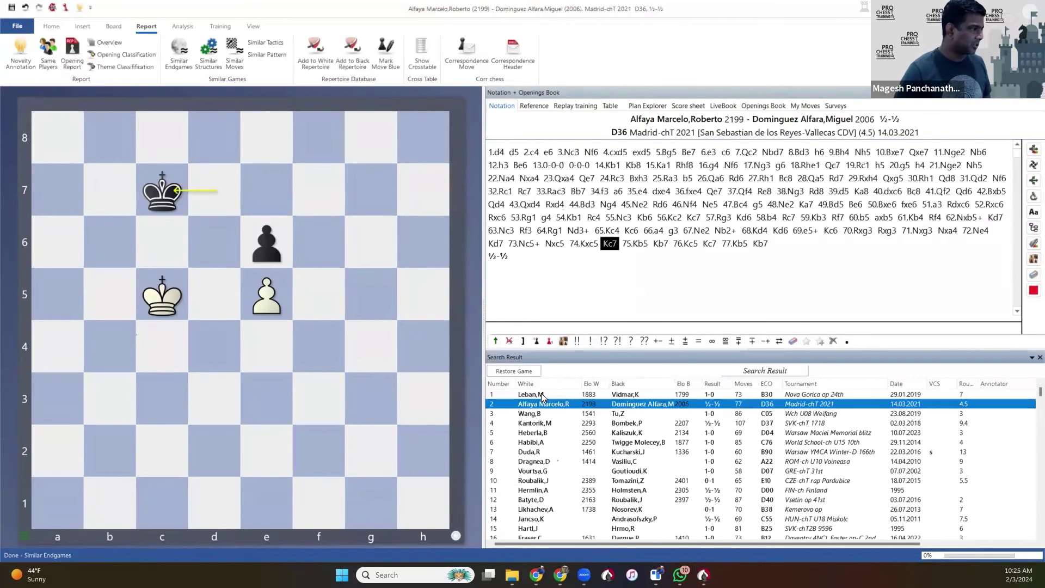
pyautogui.press('Down')
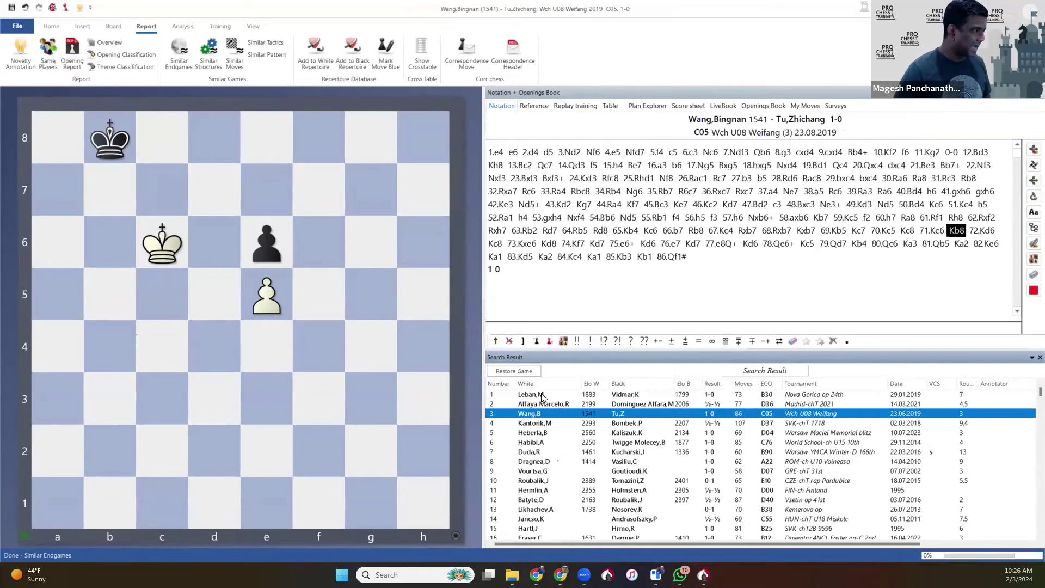
pyautogui.press('Down')
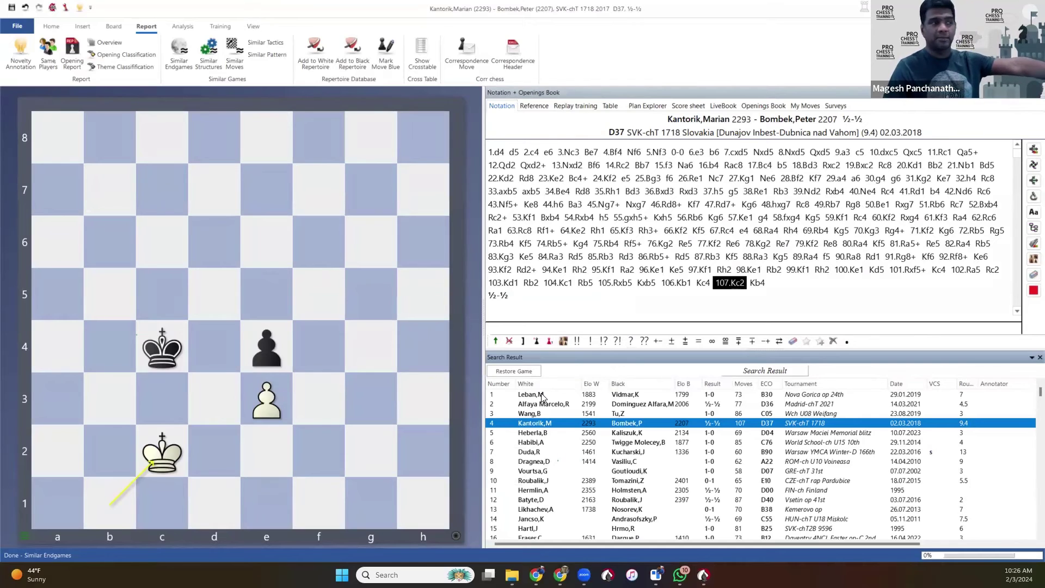
pyautogui.press('Left')
pyautogui.press('Left')
pyautogui.press('Left')
pyautogui.press('Right')
pyautogui.press('Right')
pyautogui.press('Right')
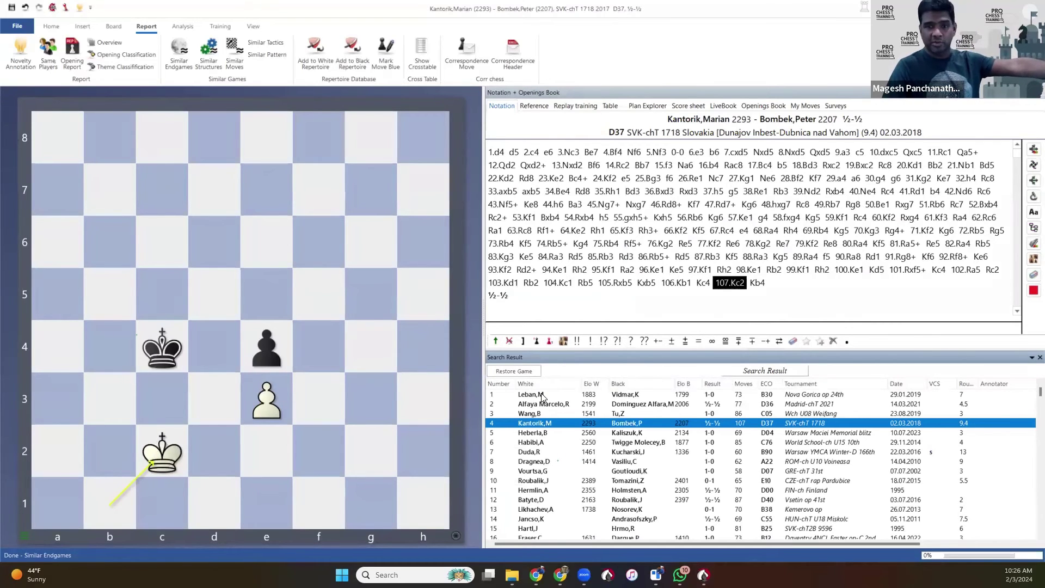
pyautogui.press('Down')
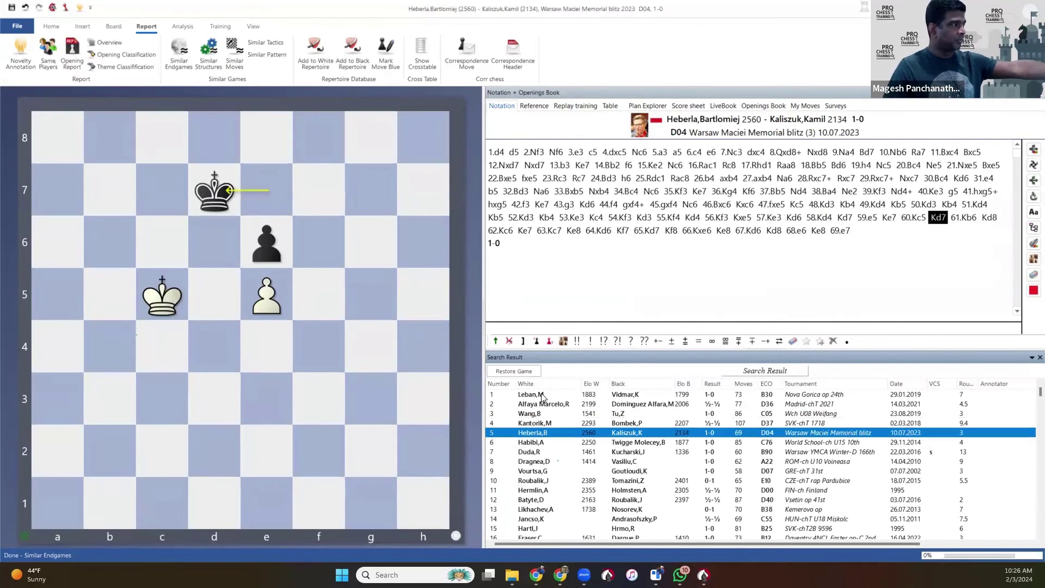
pyautogui.press('Down')
pyautogui.press('Down')
pyautogui.press('Up')
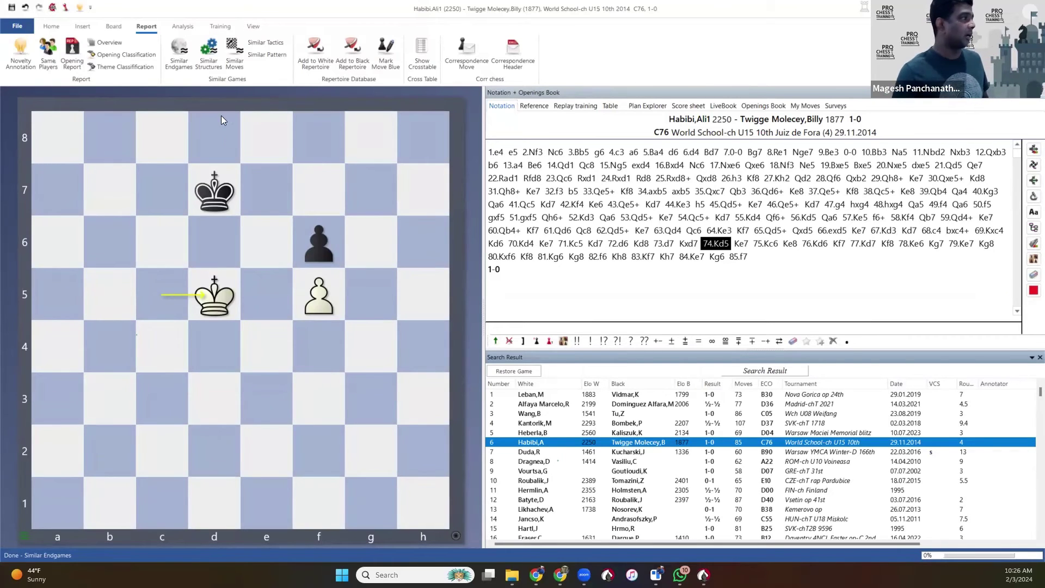
# Restore the original set-up position and close the board without saving.
pyautogui.click(1032, 8)
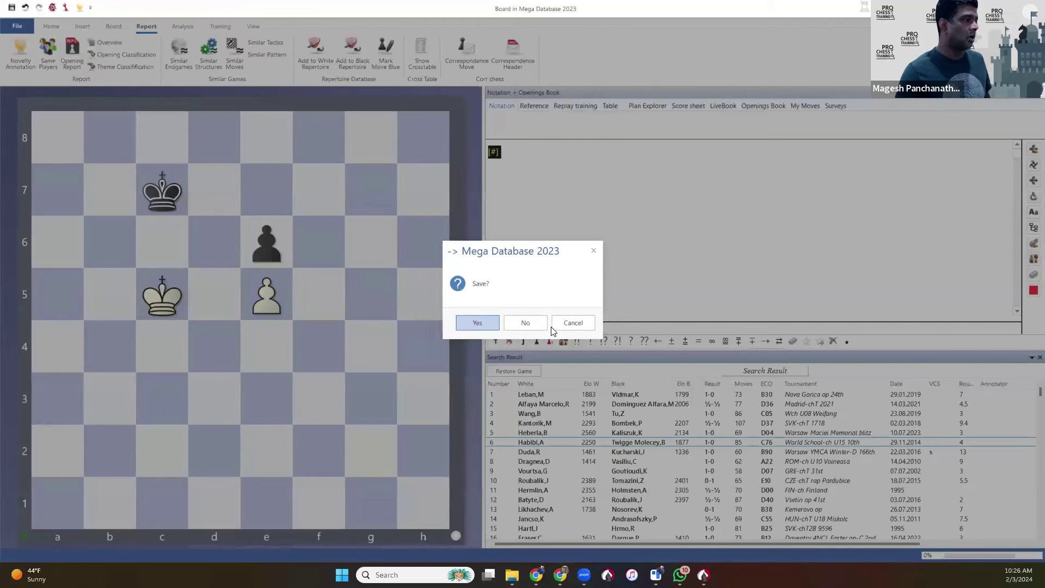
pyautogui.click(539, 328)
pyautogui.click(539, 327)
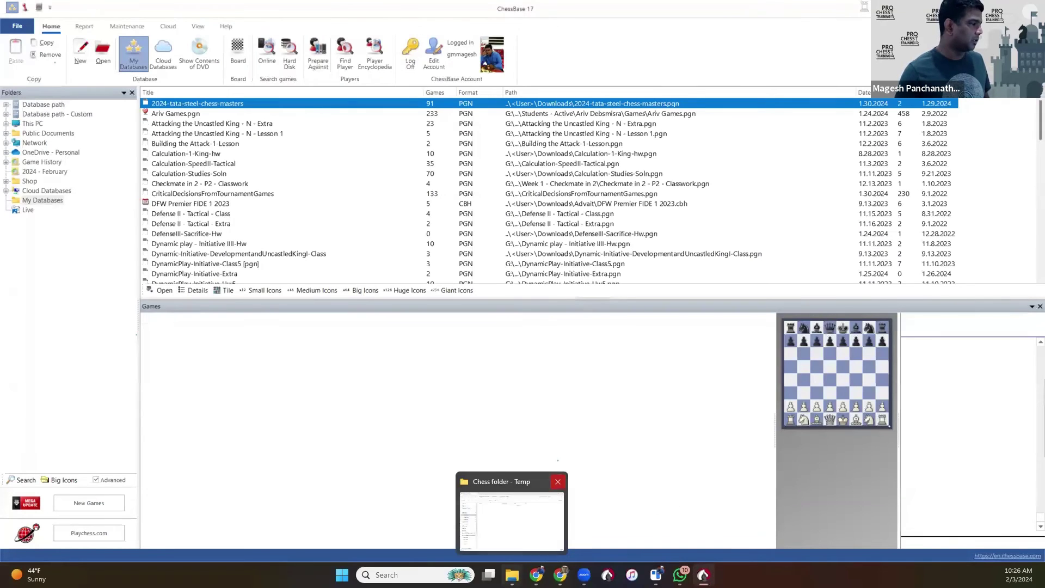
# Create an empty PGN-format database named Magesh-Games in Documents\Chess folder - Temp.
pyautogui.click(512, 575)
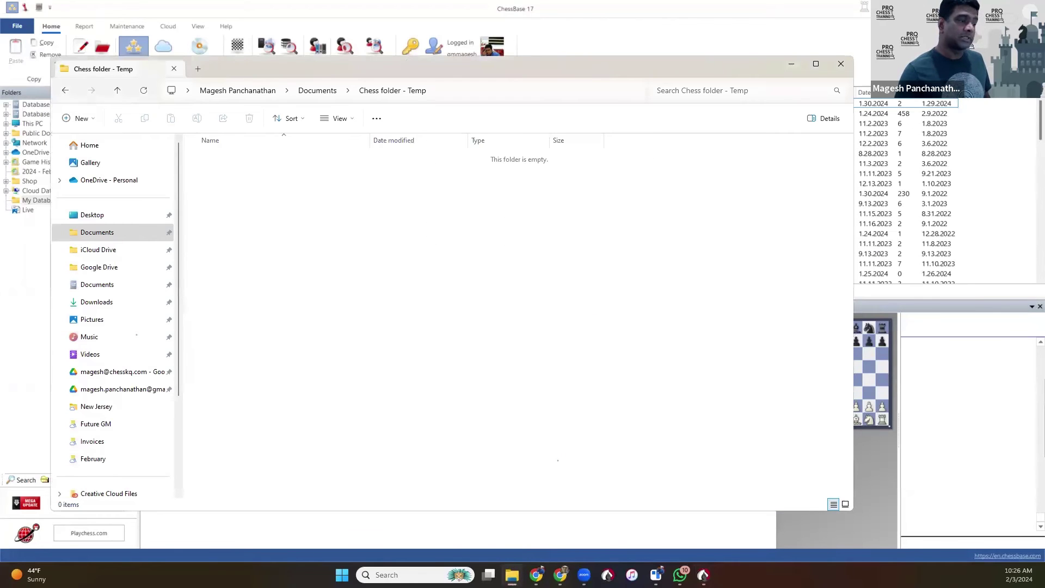
pyautogui.click(968, 461)
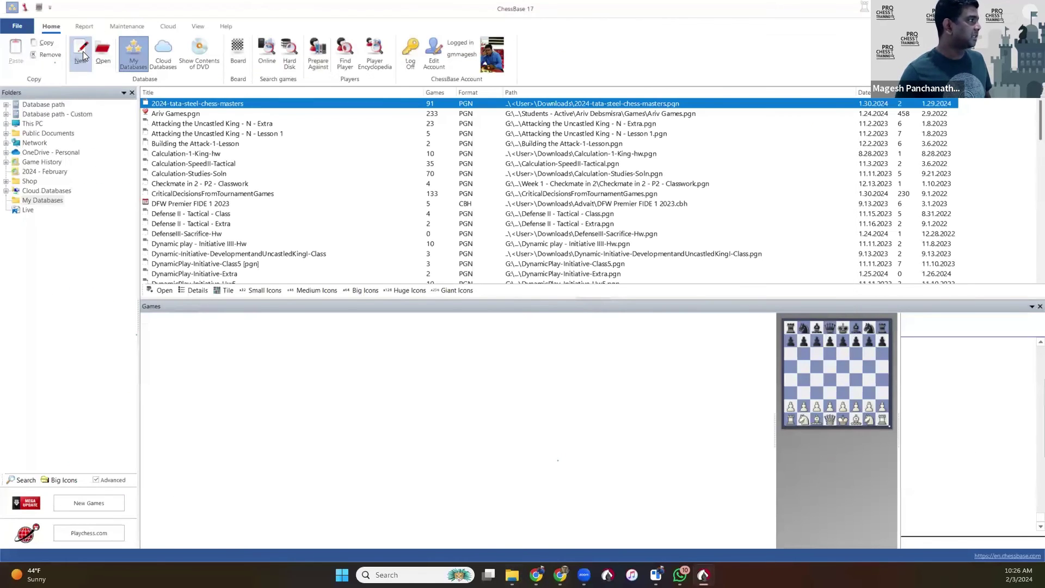
pyautogui.click(81, 52)
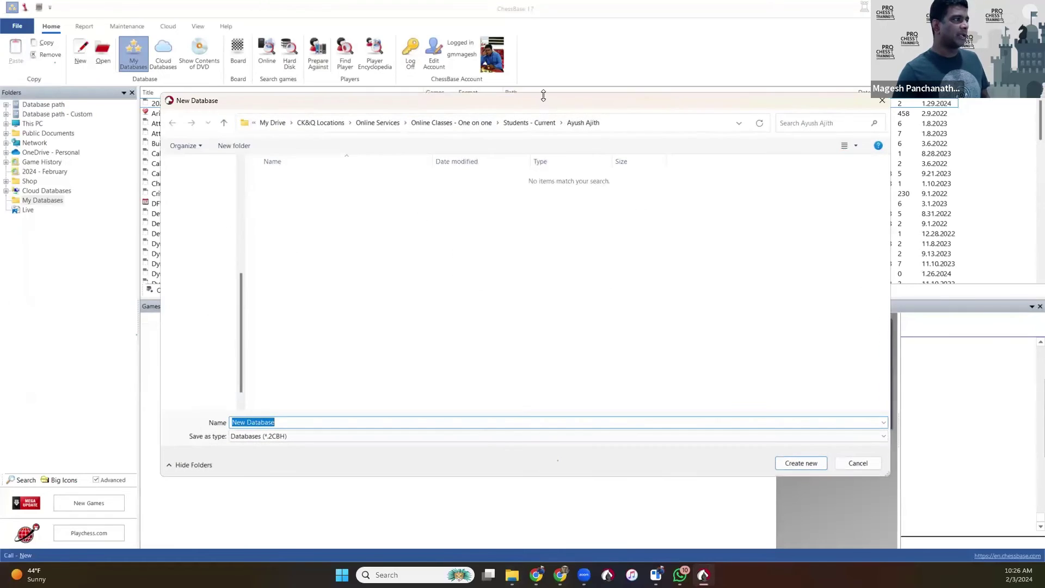
pyautogui.click(318, 122)
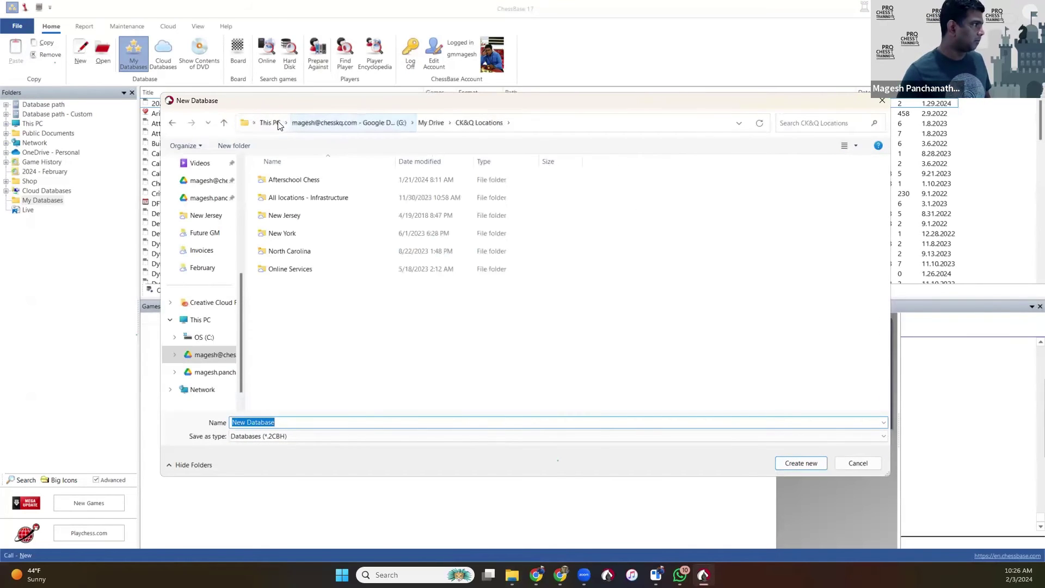
pyautogui.scroll(5, 210, 272)
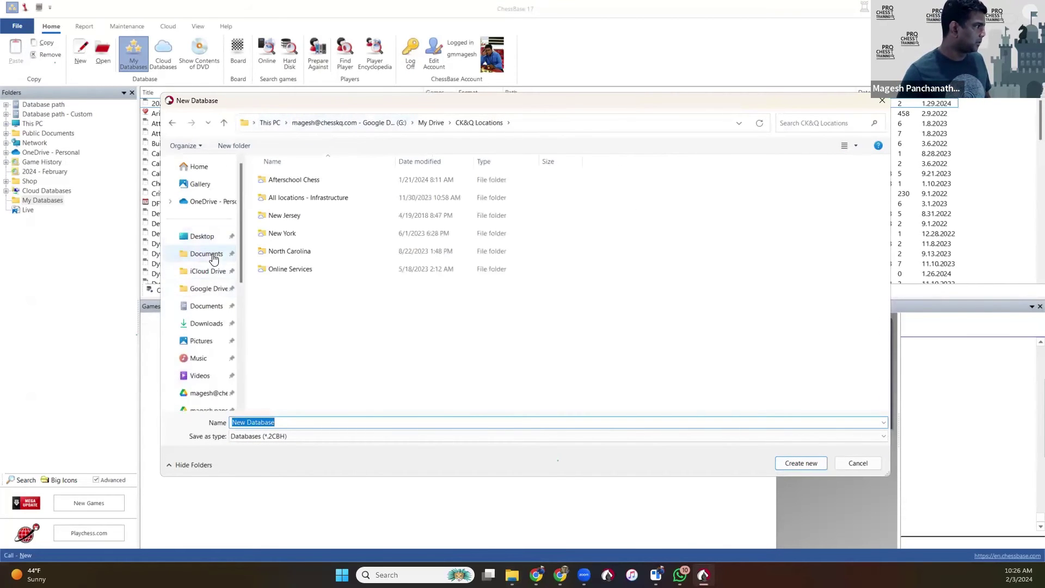
pyautogui.click(207, 253)
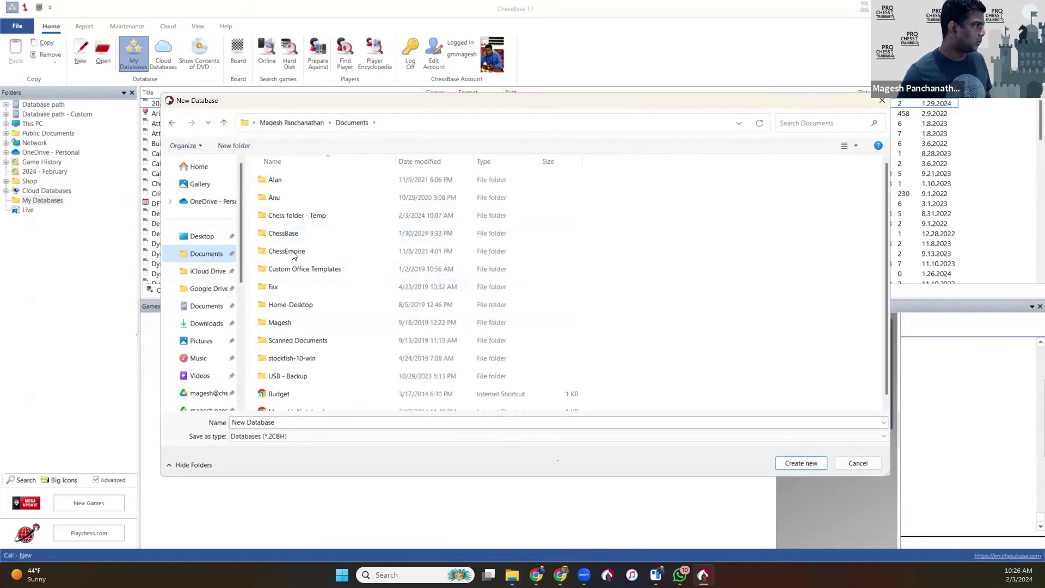
pyautogui.doubleClick(310, 216)
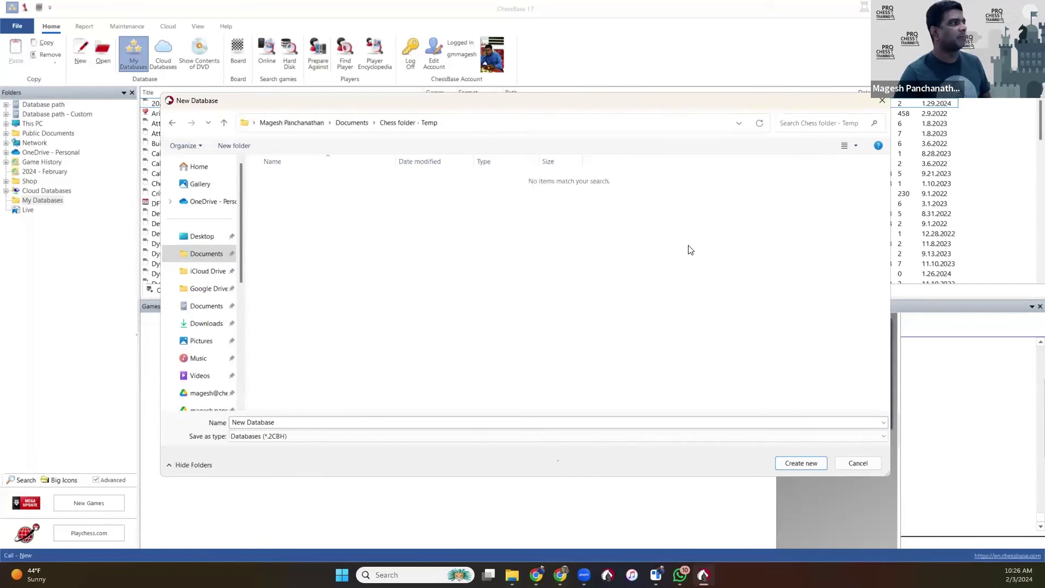
pyautogui.click(292, 438)
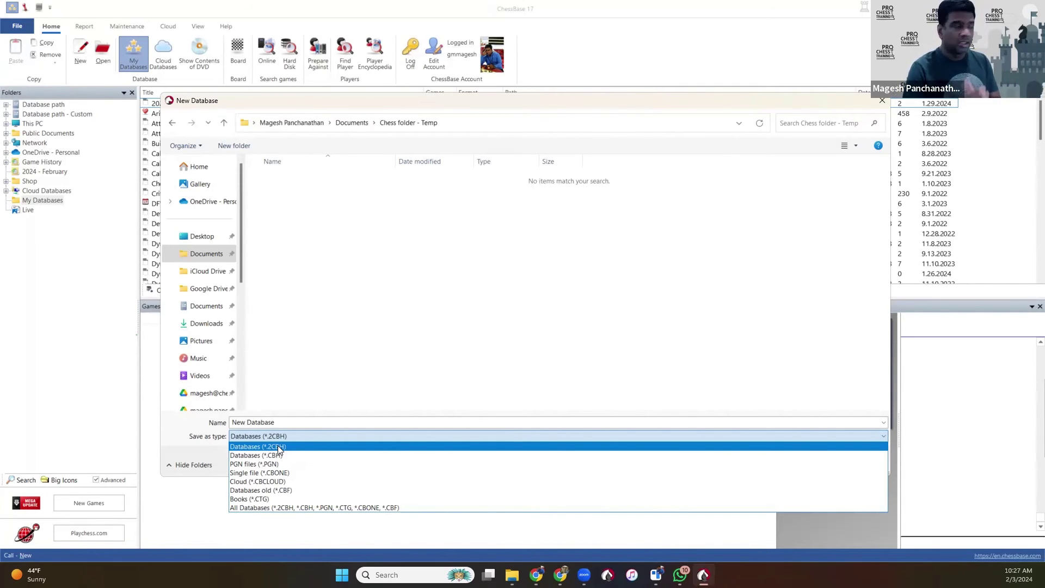
pyautogui.click(271, 464)
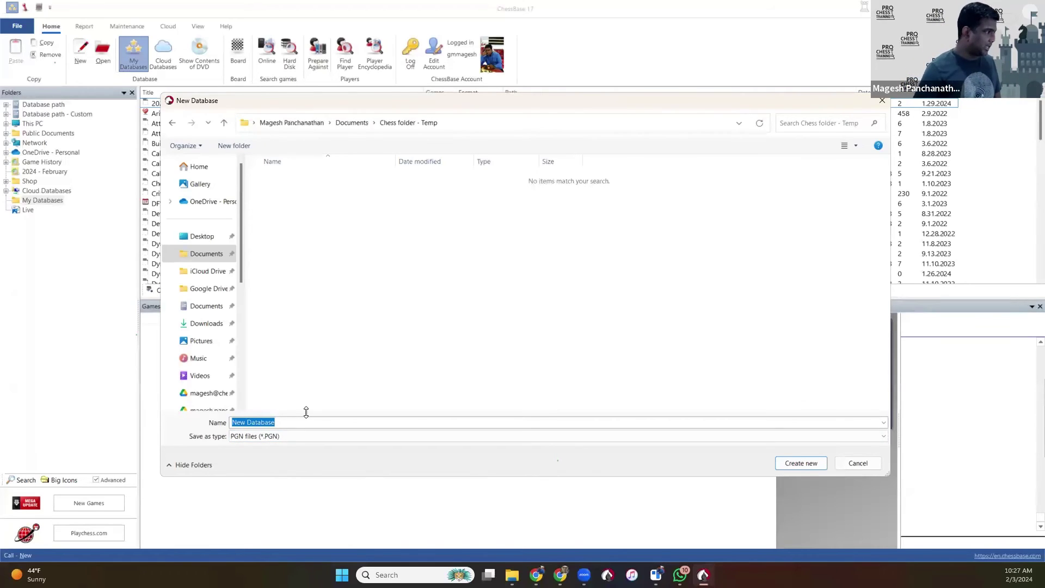
pyautogui.press('BackSpace')
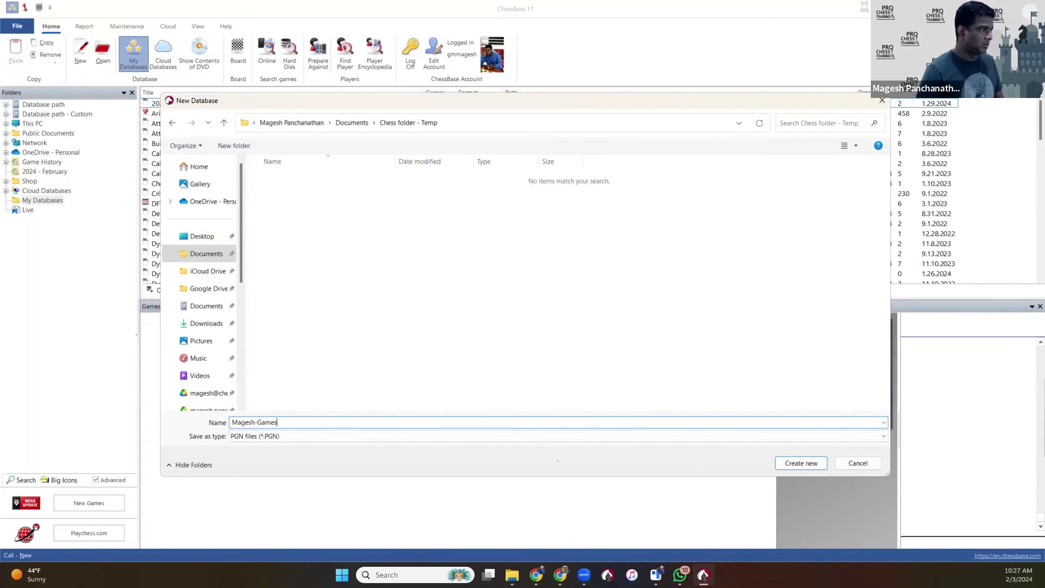
pyautogui.click(786, 465)
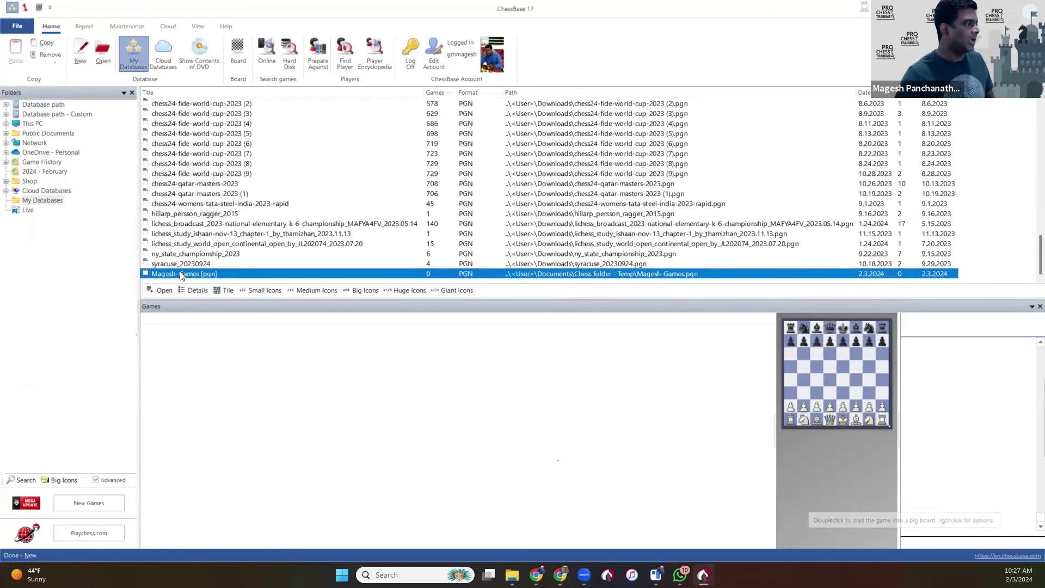
# On a fresh, enlarged board, play the moves 1.f4 e6 2.g4 Qh4#.
pyautogui.doubleClick(252, 273)
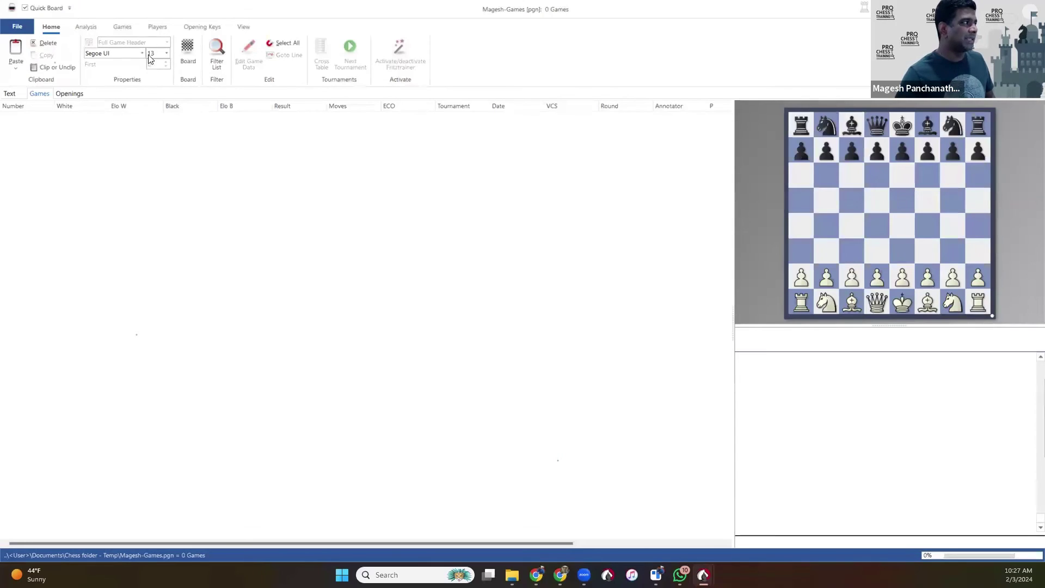
pyautogui.press('Escape')
pyautogui.click(237, 53)
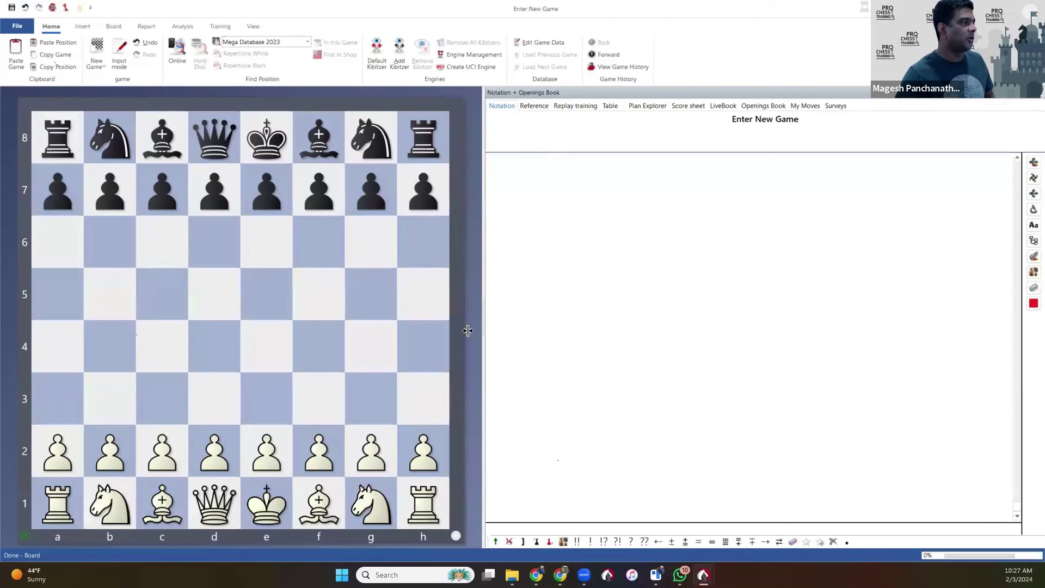
pyautogui.moveTo(483, 334); pyautogui.dragTo(562, 333)
pyautogui.moveTo(306, 451); pyautogui.dragTo(320, 471)
pyautogui.moveTo(350, 466); pyautogui.dragTo(355, 344)
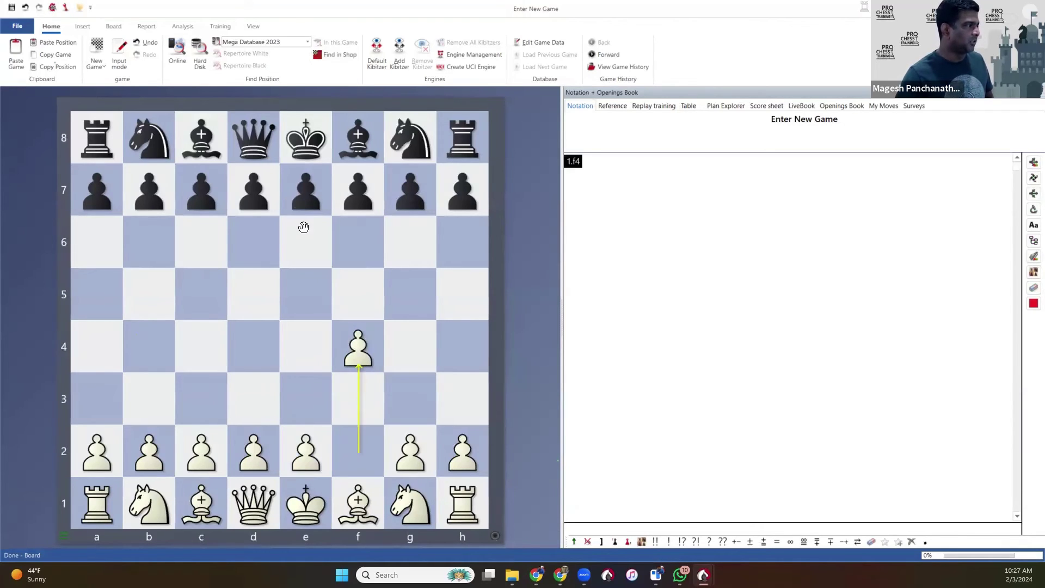
pyautogui.click(303, 226)
pyautogui.click(425, 350)
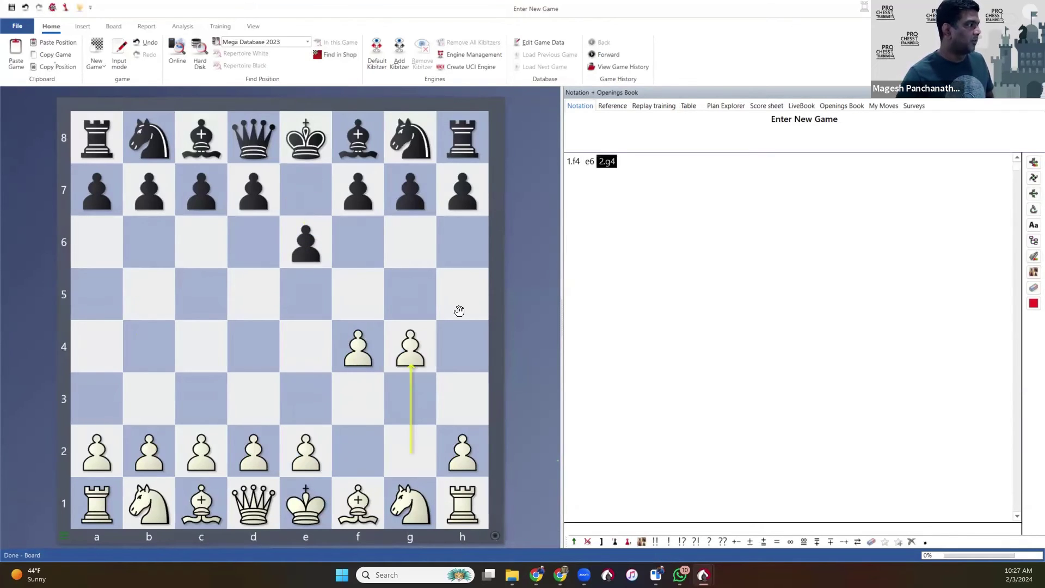
pyautogui.click(460, 342)
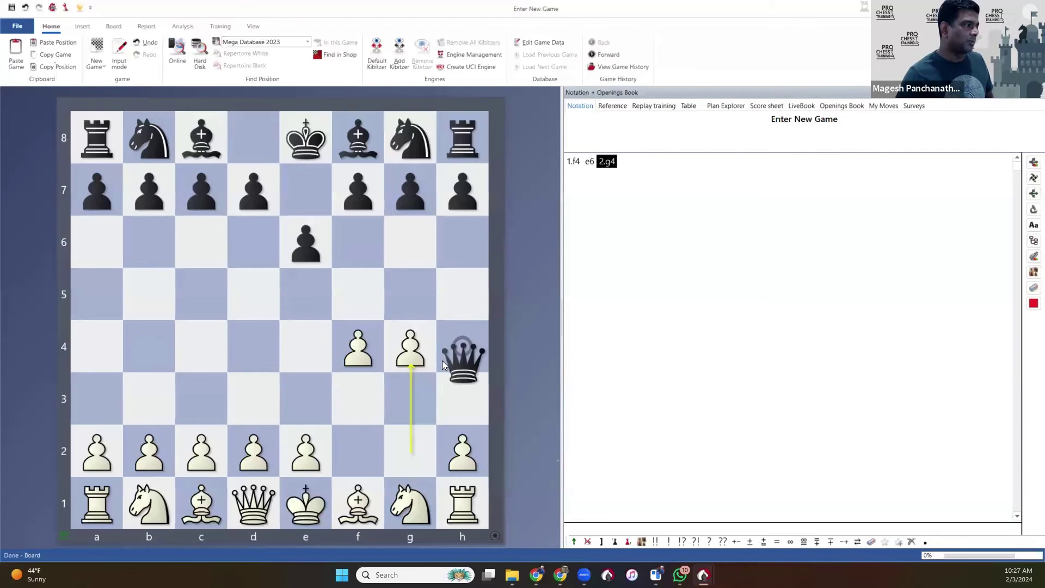
# Save the game as a new entry, choosing Magesh-Games in Chess folder - Temp as the target database.
pyautogui.click(16, 27)
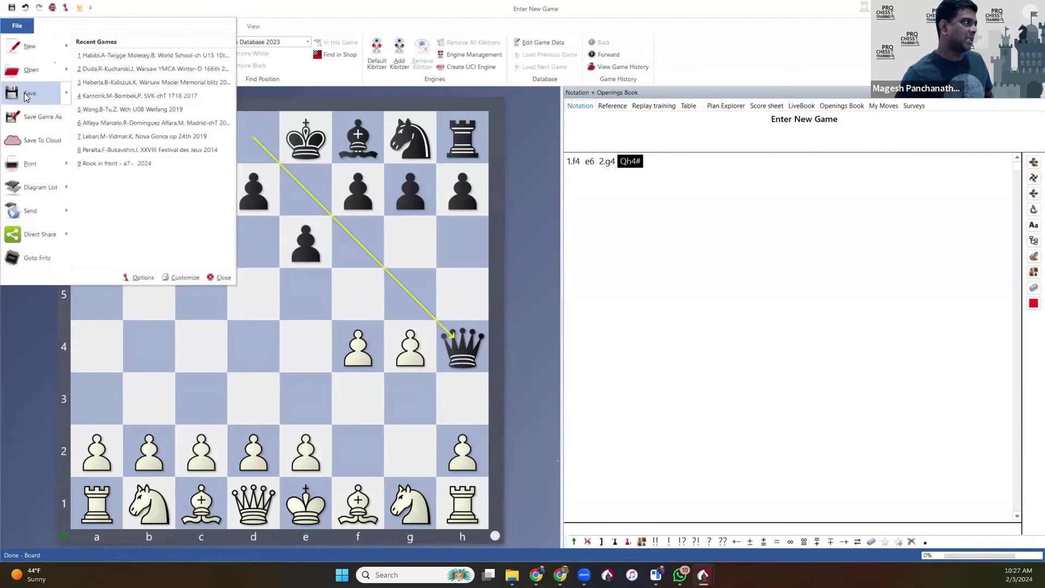
pyautogui.moveTo(31, 96)
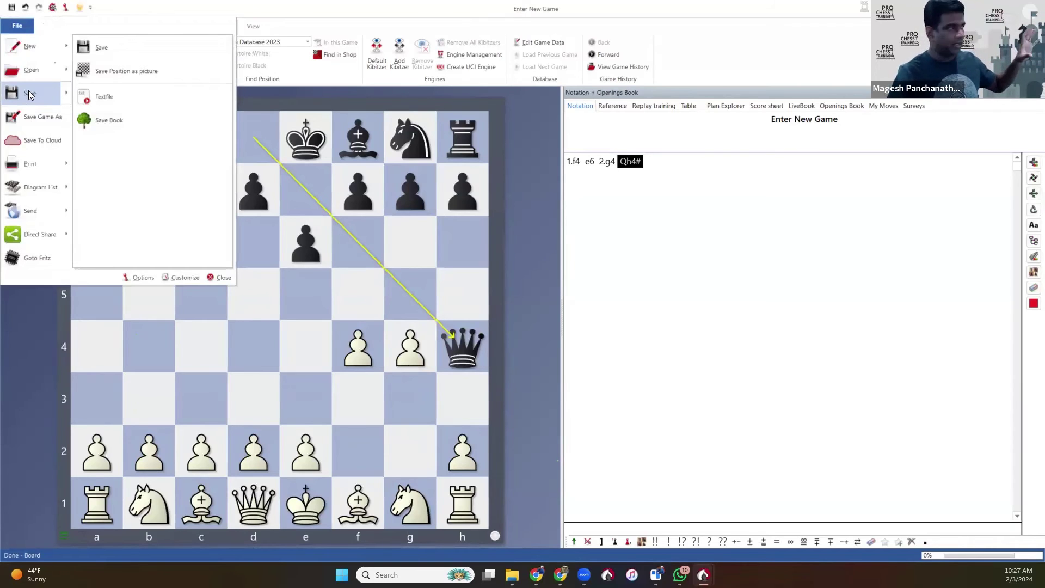
pyautogui.click(35, 117)
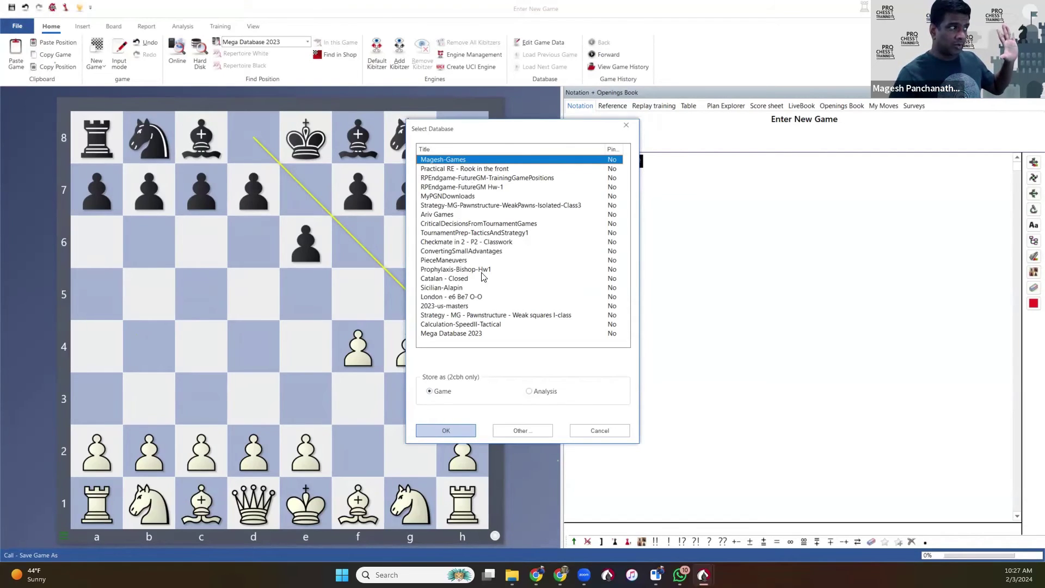
pyautogui.click(524, 432)
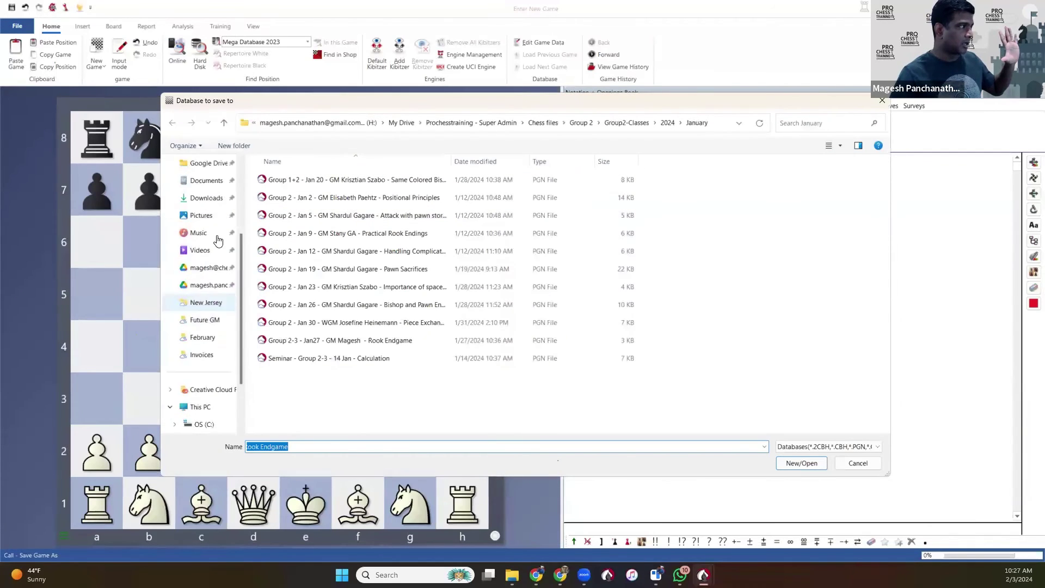
pyautogui.scroll(3, 218, 239)
pyautogui.click(219, 253)
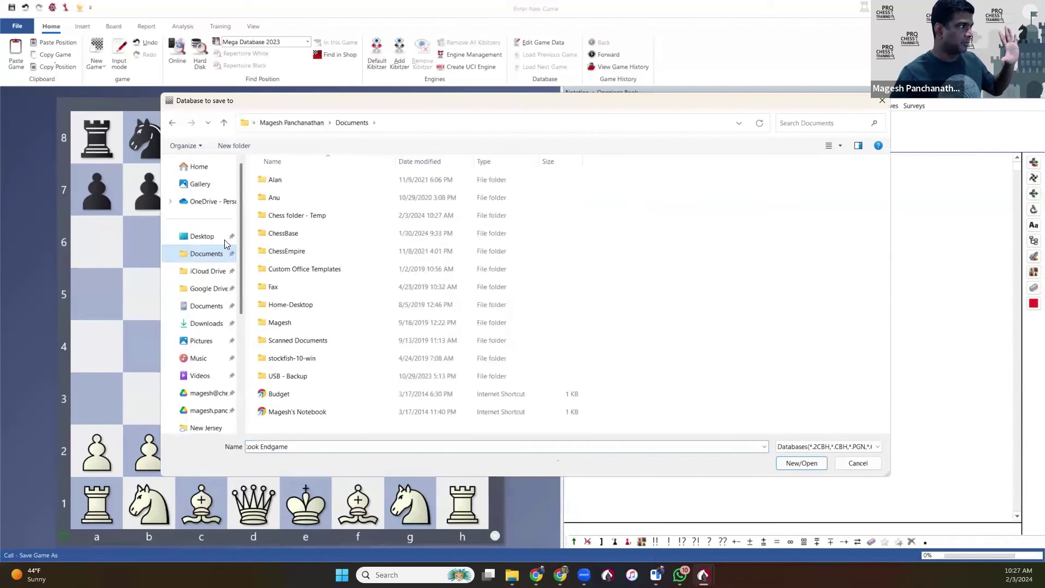
pyautogui.doubleClick(315, 217)
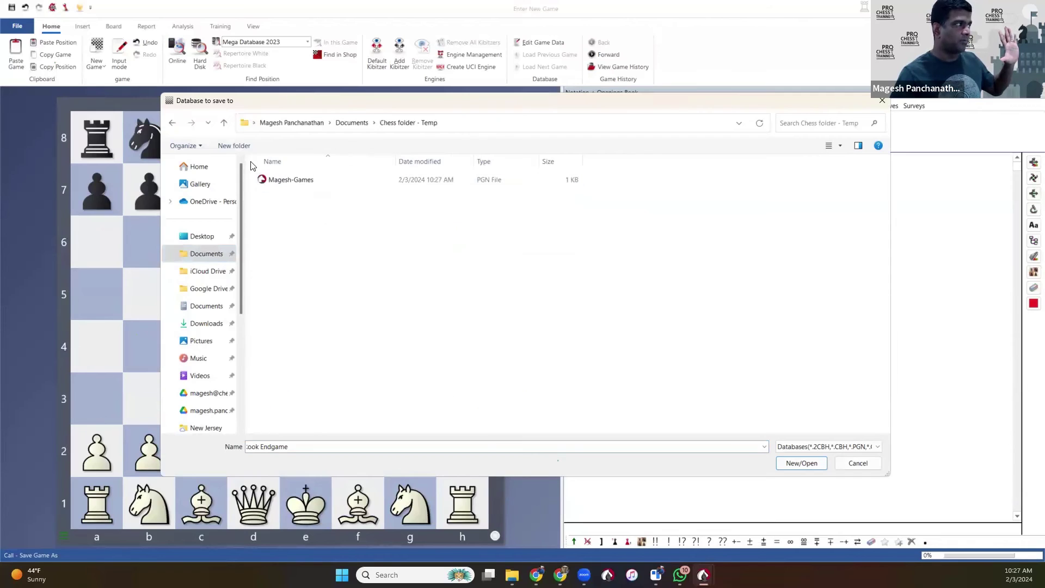
pyautogui.doubleClick(296, 180)
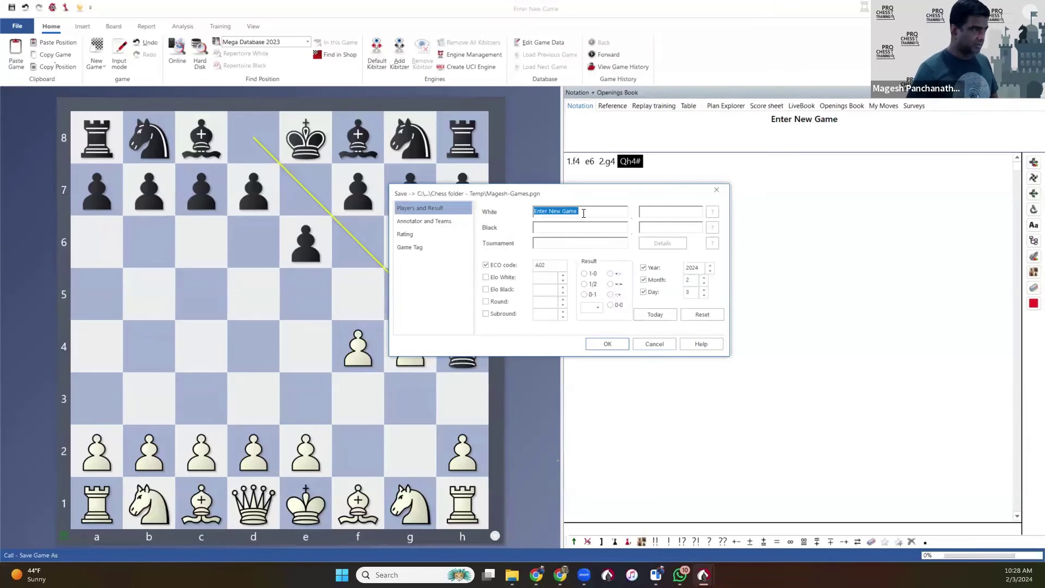
# Fill in the player names with White NN, tournament ProChess Test and result 0-1, and save.
pyautogui.press('BackSpace')
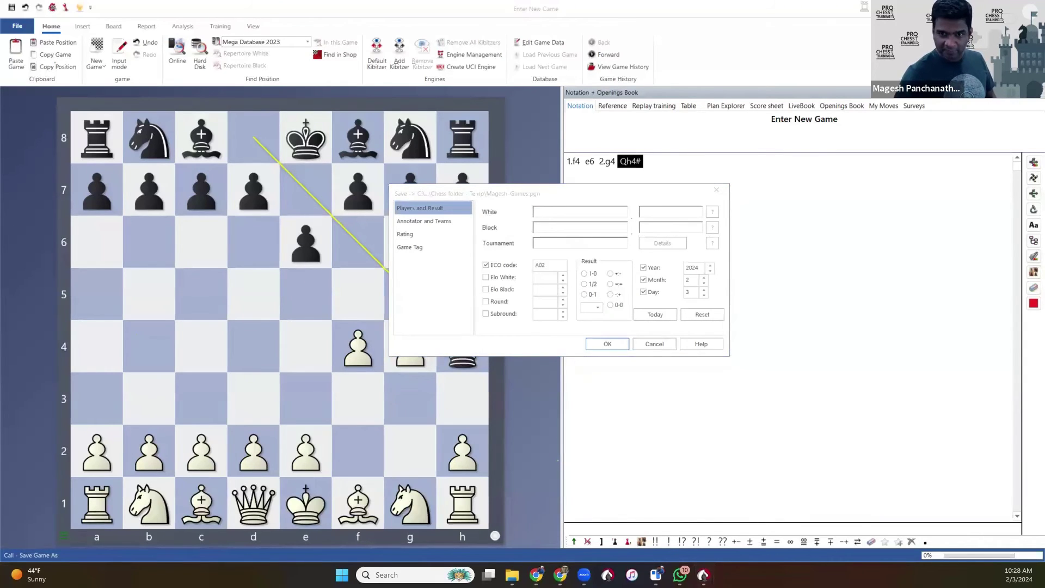
pyautogui.click(585, 201)
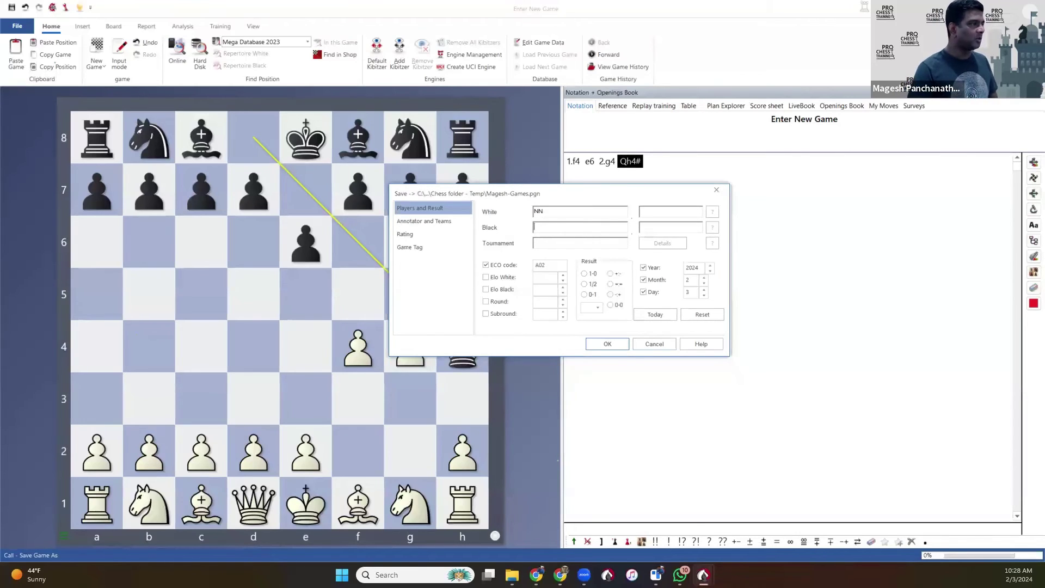
pyautogui.write('P')
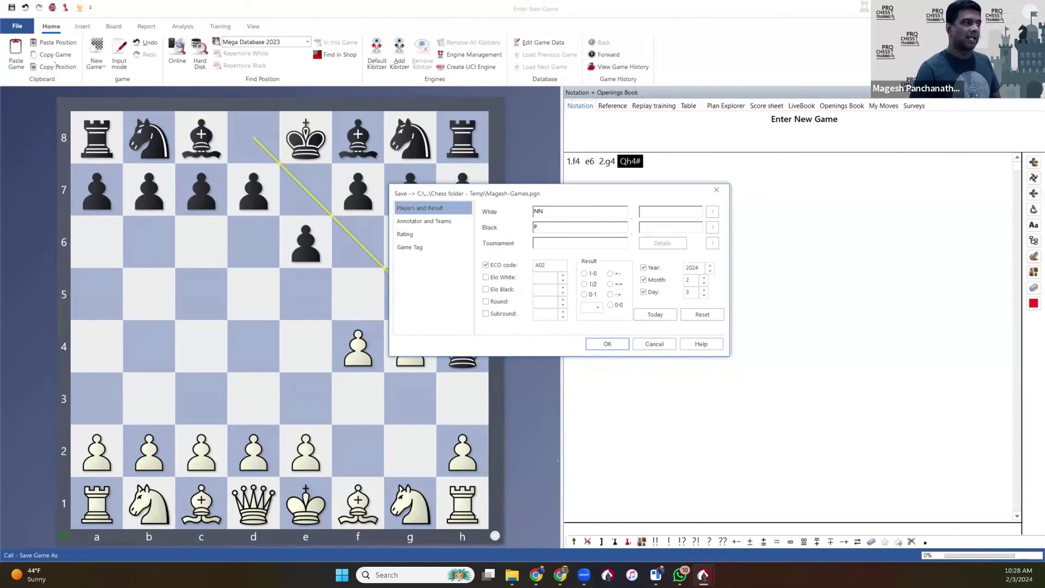
pyautogui.write('anchanathan')
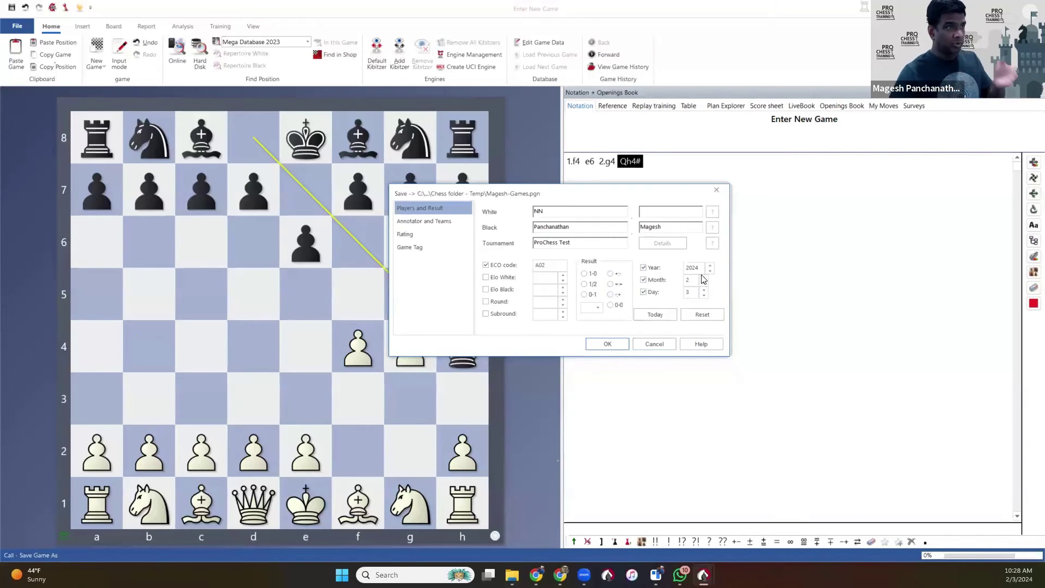
pyautogui.click(600, 345)
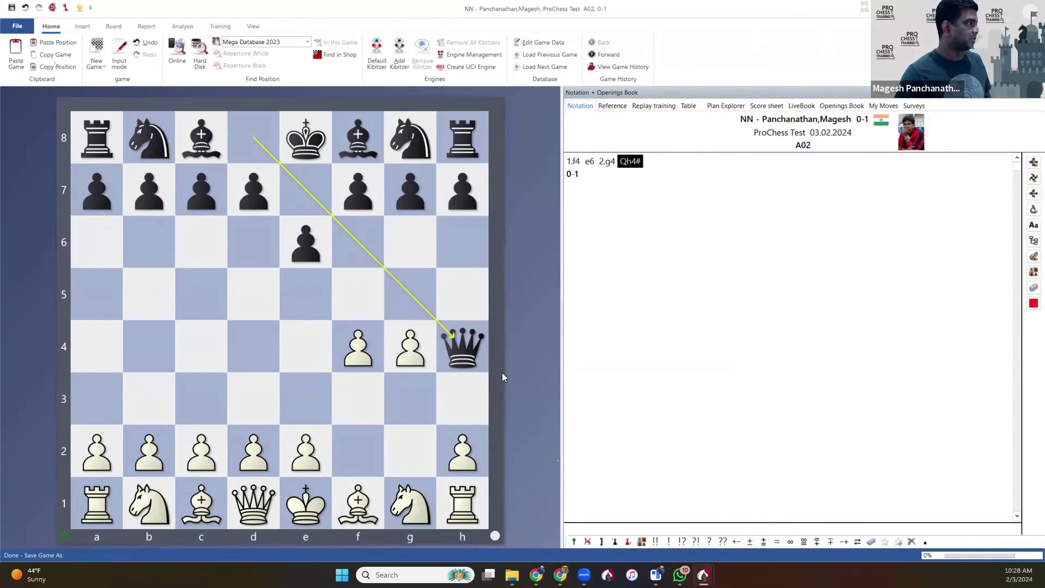
# Close the board, preview the one saved game in Magesh-Games, and bring up the Chess folder - Temp window.
pyautogui.press('Escape')
pyautogui.click(199, 277)
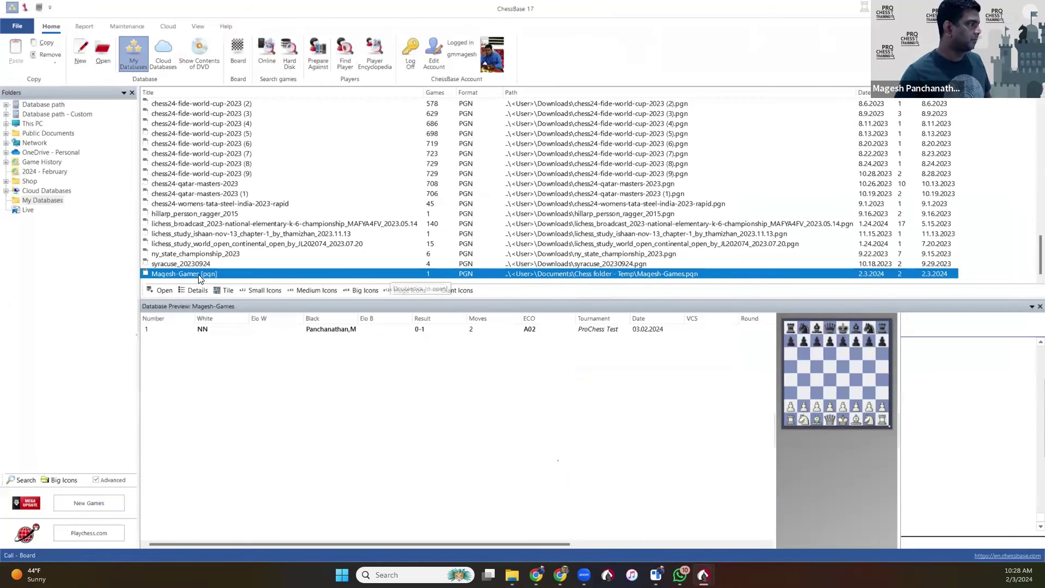
pyautogui.click(236, 331)
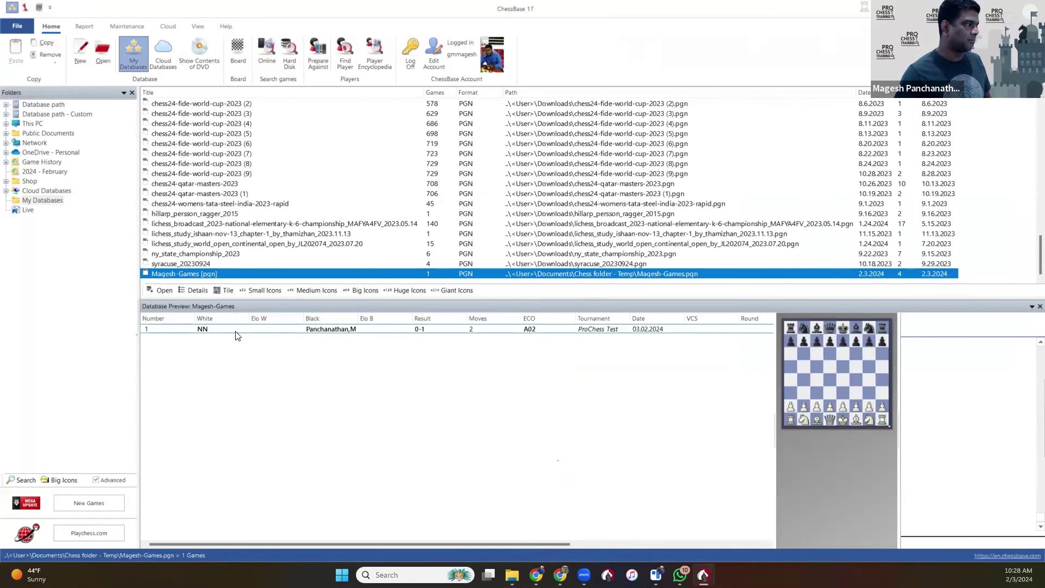
pyautogui.click(236, 331)
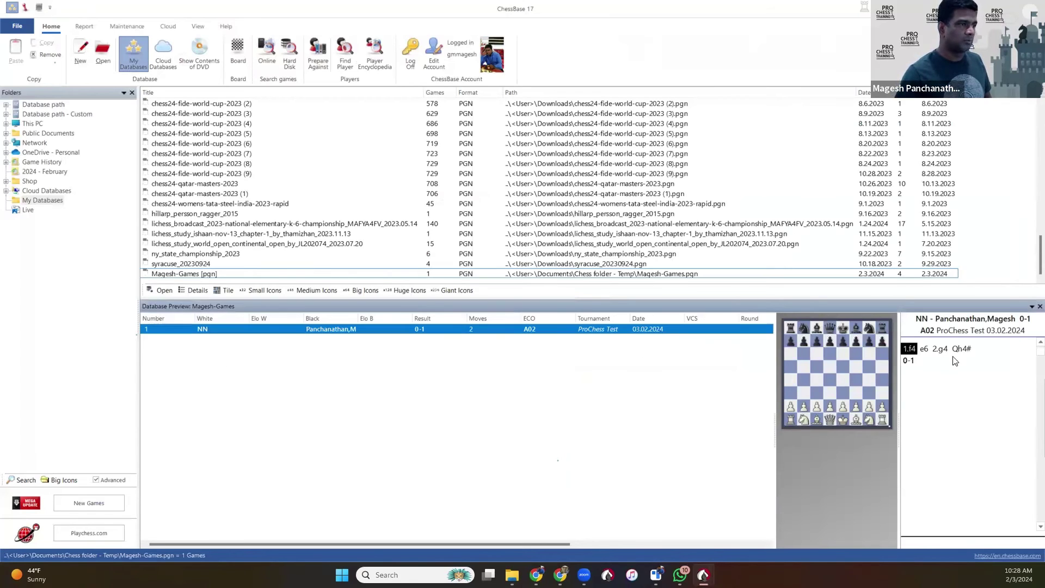
pyautogui.click(209, 276)
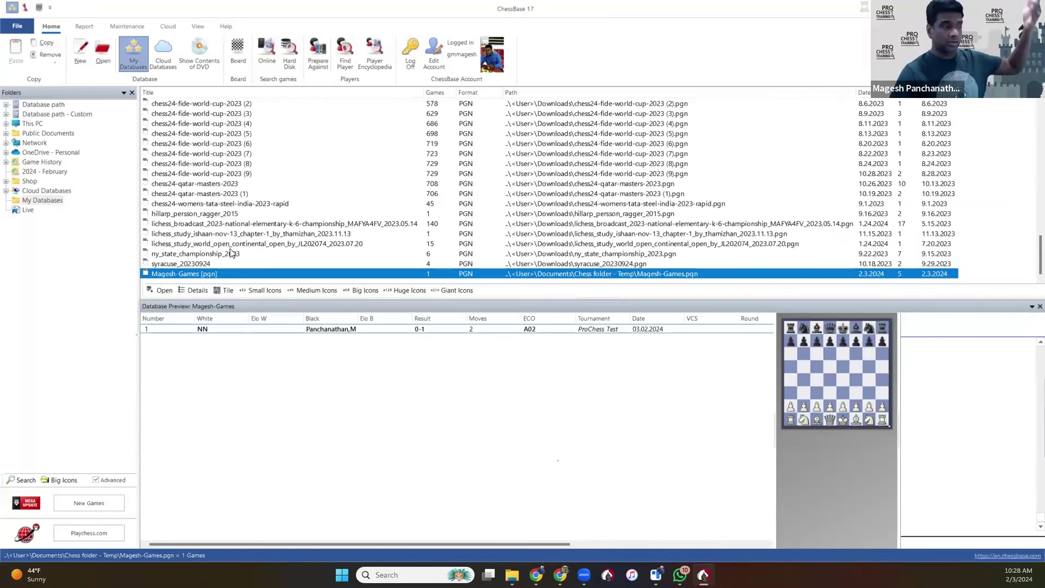
pyautogui.click(512, 574)
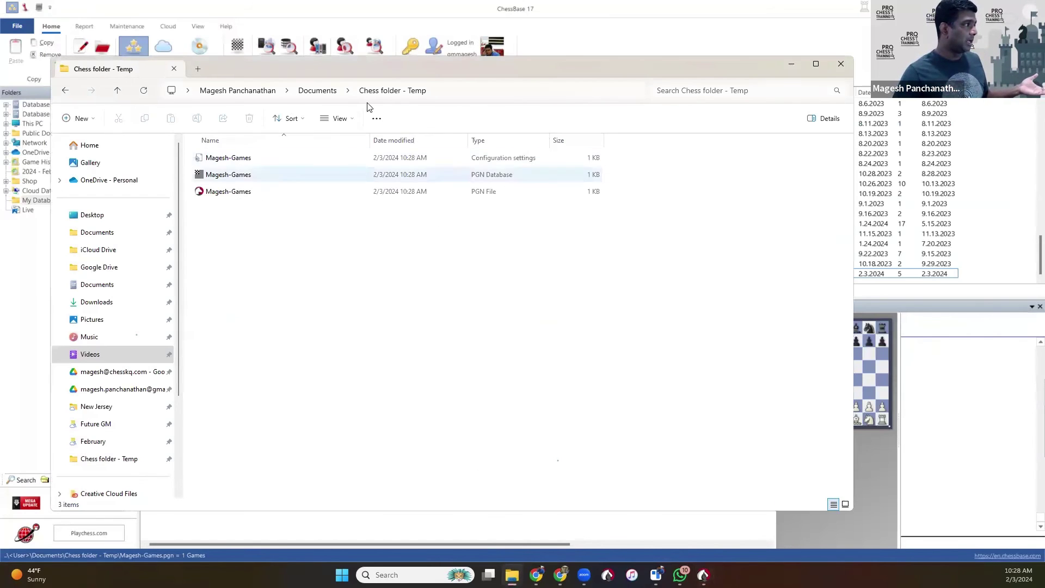
# Inspect the Magesh-Games configuration settings, PGN Database and PGN File (each 1 KB), then return to ChessBase.
pyautogui.moveTo(464, 74); pyautogui.dragTo(543, 77)
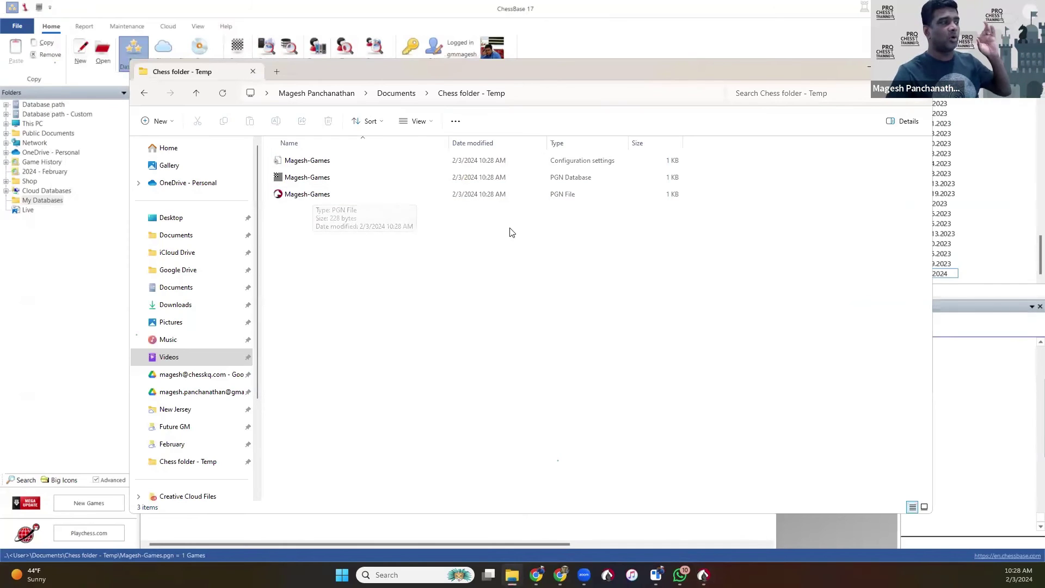
pyautogui.click(560, 197)
pyautogui.click(577, 177)
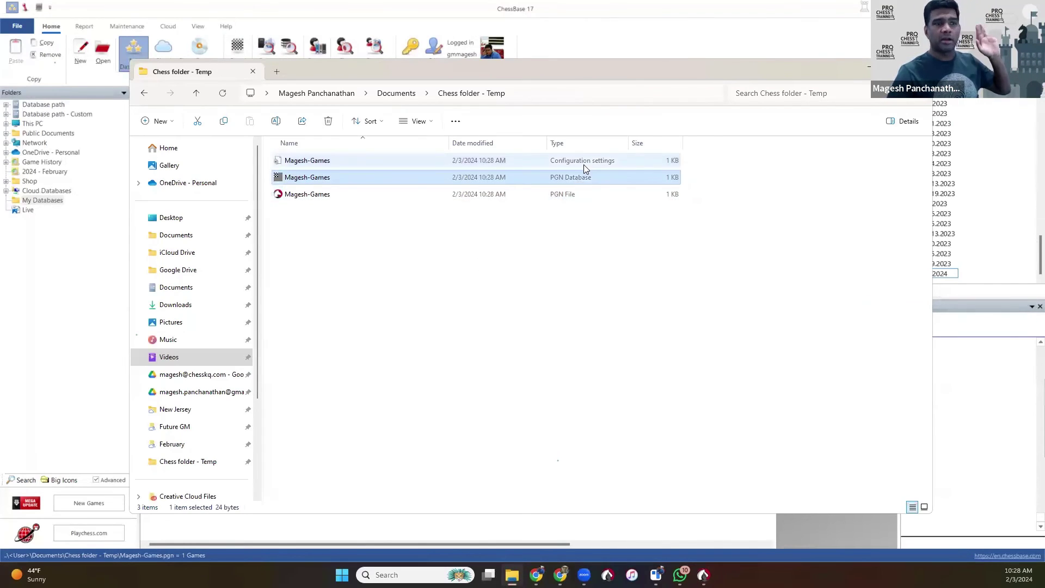
pyautogui.click(584, 164)
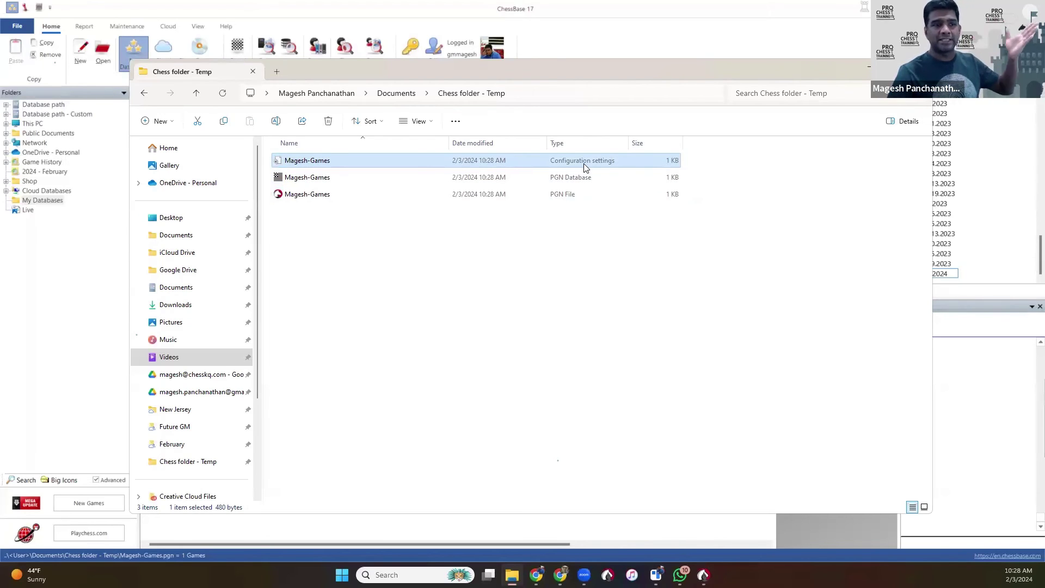
pyautogui.click(511, 312)
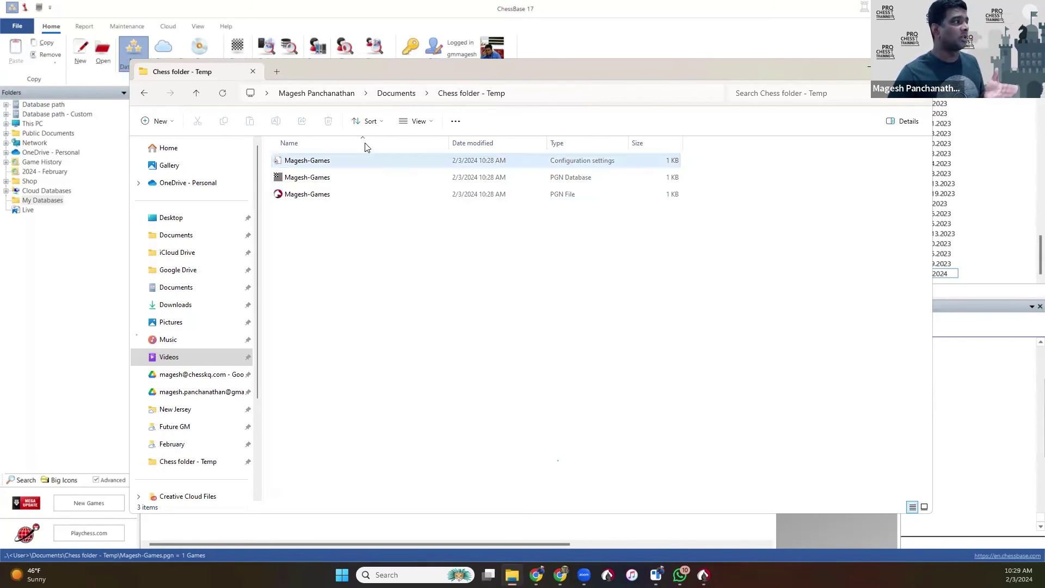
pyautogui.click(308, 199)
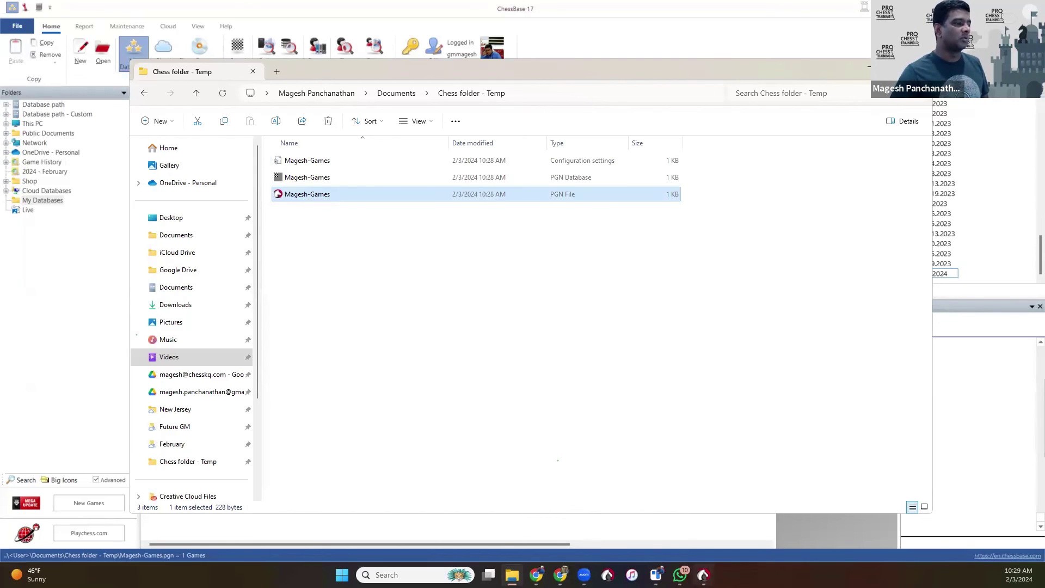
pyautogui.click(703, 575)
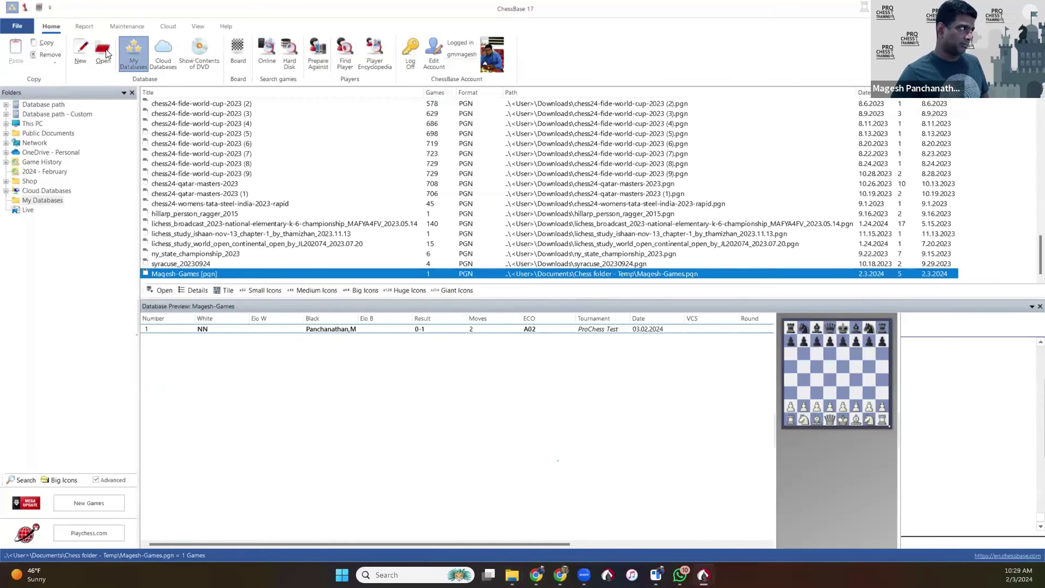
# Create a new 2CBH database named Magesh-ChessbaseGames in Chess folder - Temp.
pyautogui.click(81, 51)
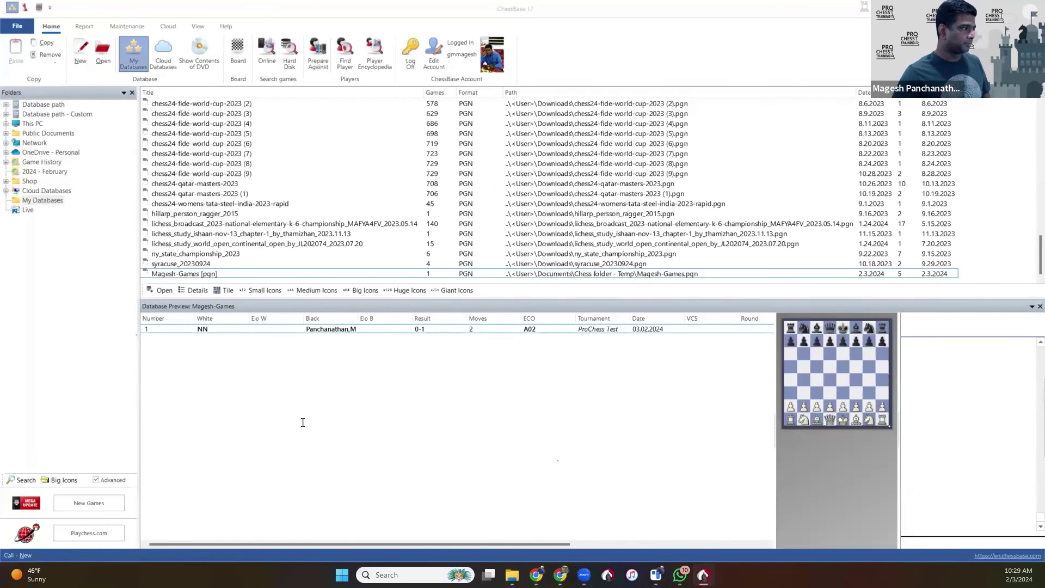
pyautogui.click(278, 437)
pyautogui.click(264, 447)
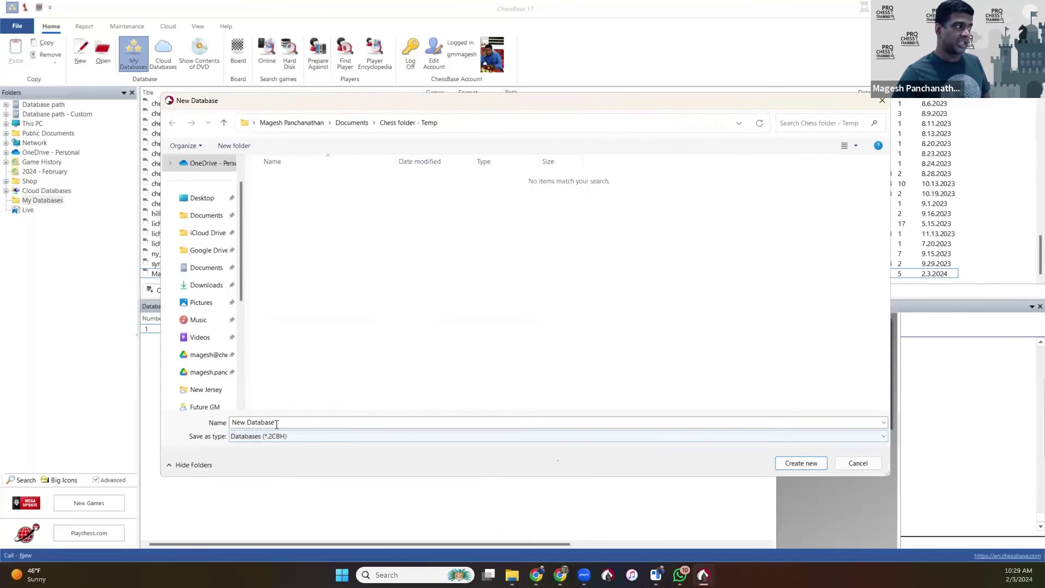
pyautogui.tripleClick(281, 421)
pyautogui.write('Magesh-')
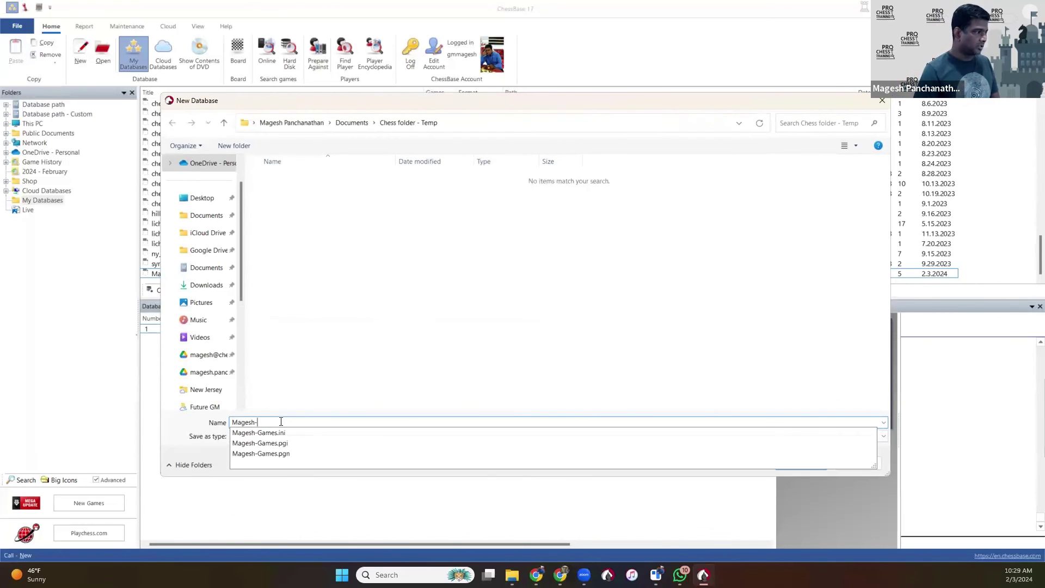
pyautogui.write('Ches')
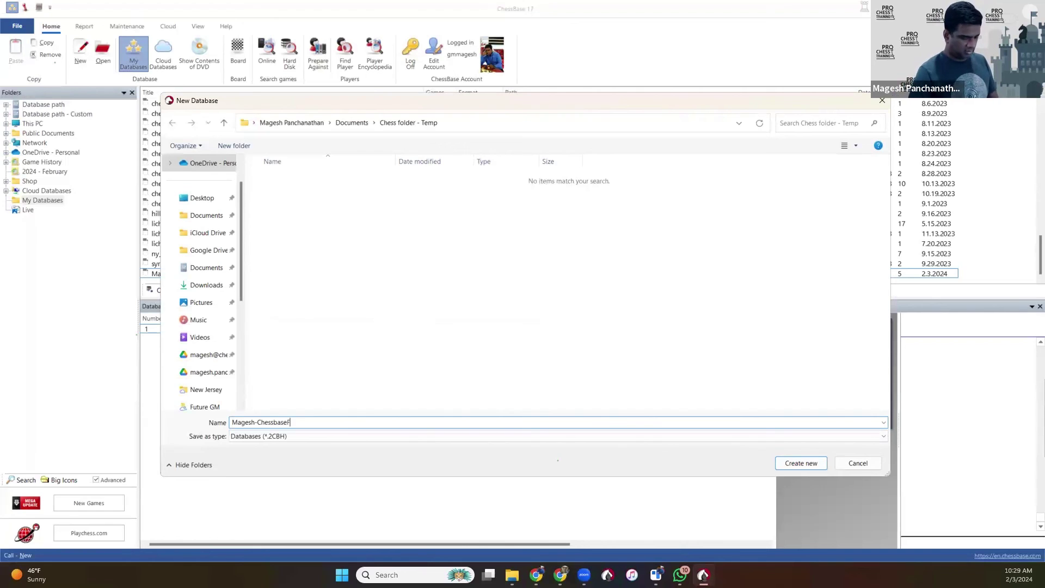
pyautogui.write('sbaseGames')
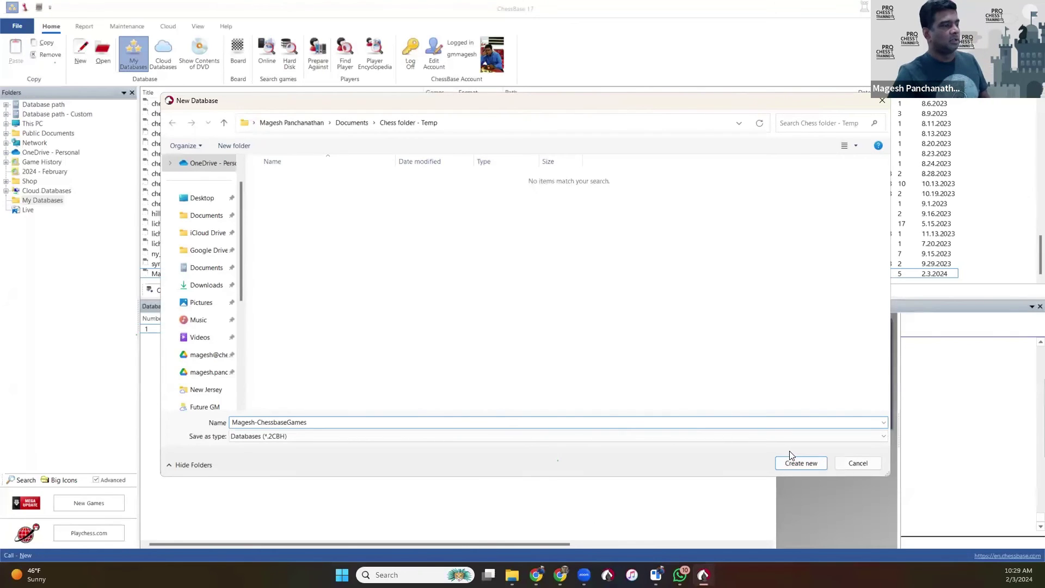
pyautogui.click(791, 467)
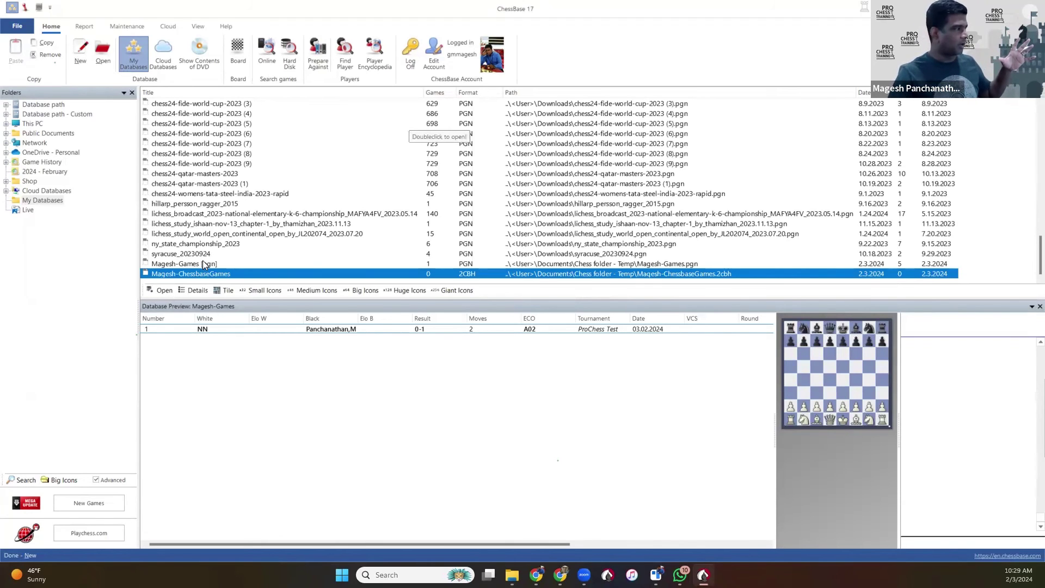
# Copy the game from Magesh-Games into Magesh-ChessbaseGames and preview the copied game's moves.
pyautogui.click(200, 263)
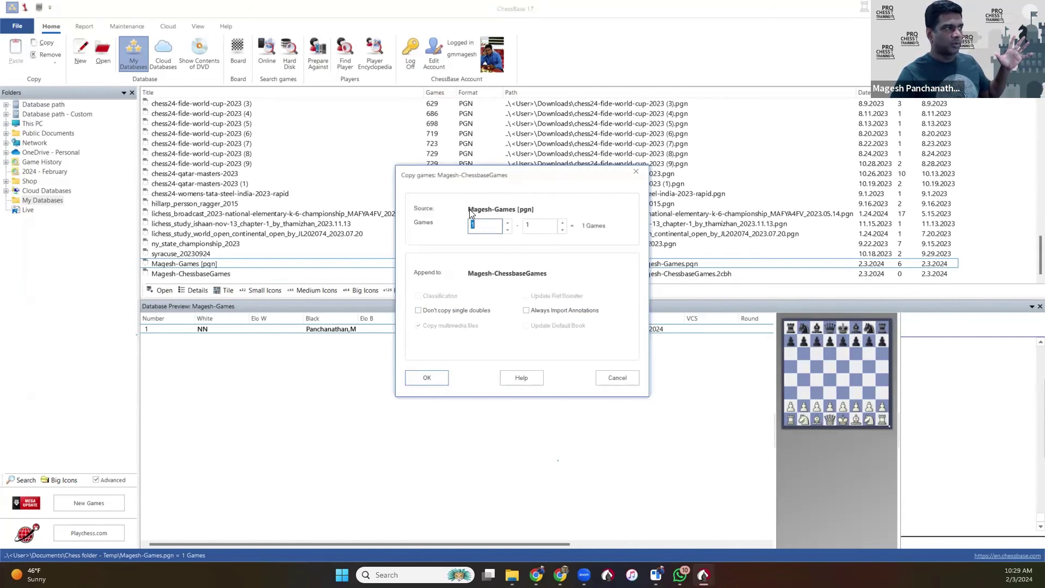
pyautogui.click(428, 378)
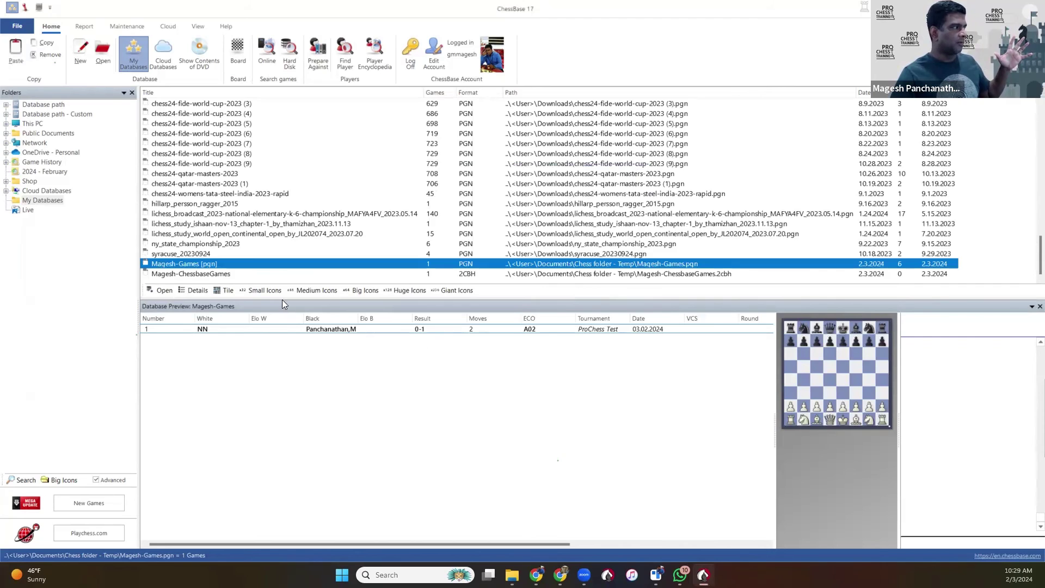
pyautogui.click(235, 275)
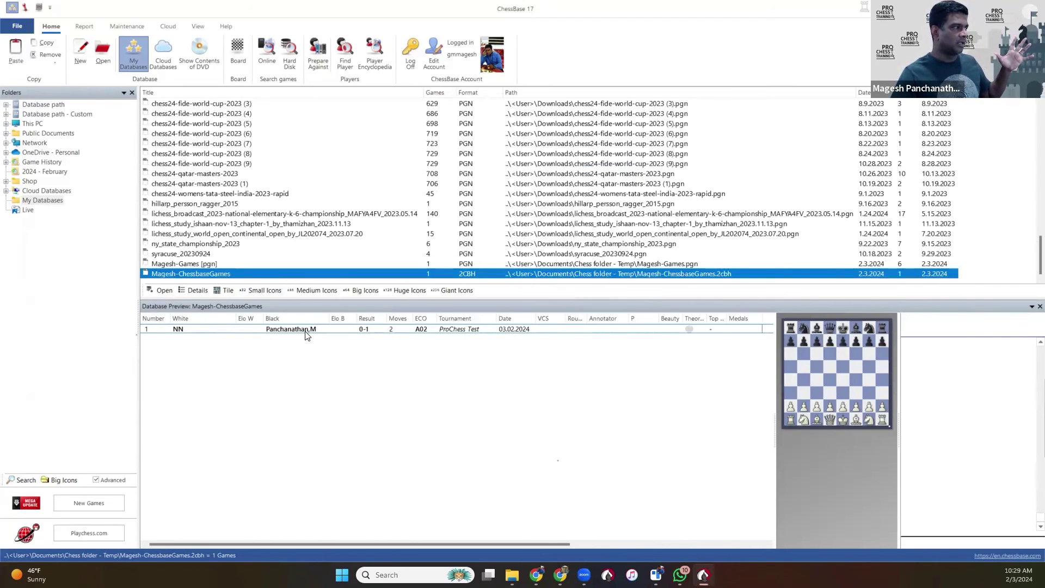
pyautogui.click(297, 330)
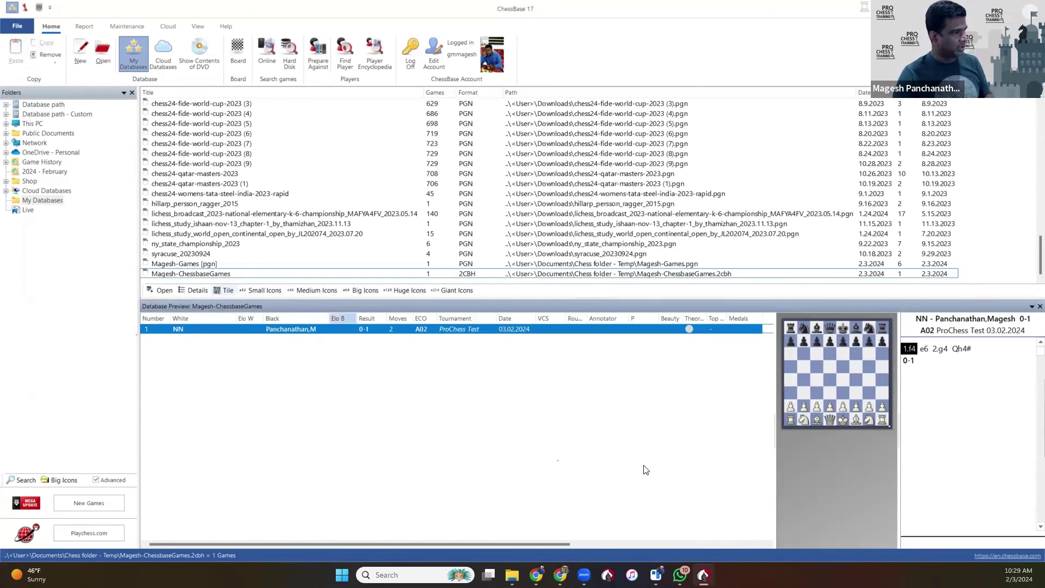
# Check the new CBH database files and their sizes in the Chess folder - Temp folder.
pyautogui.click(512, 574)
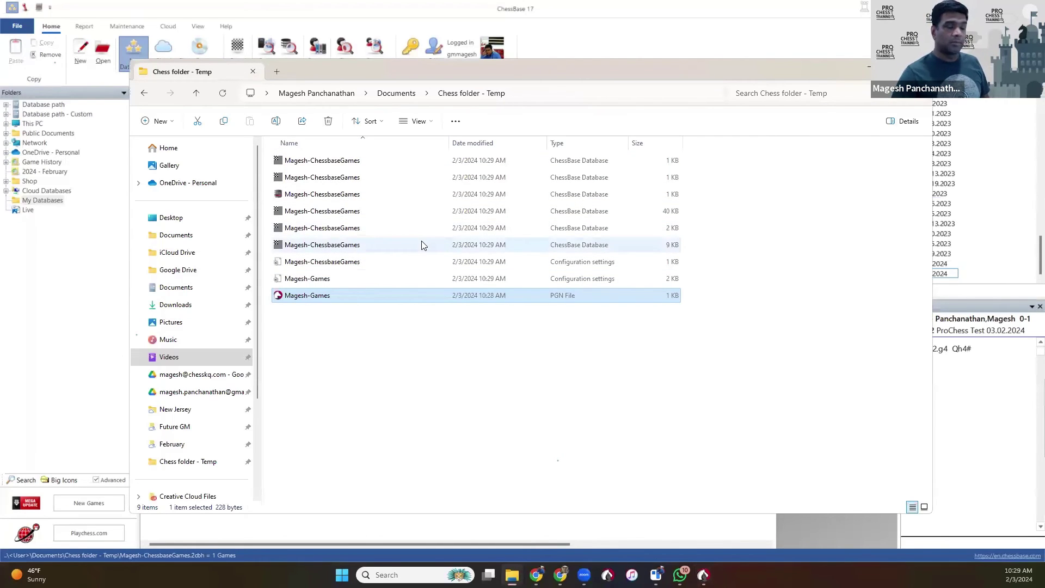
pyautogui.click(312, 164)
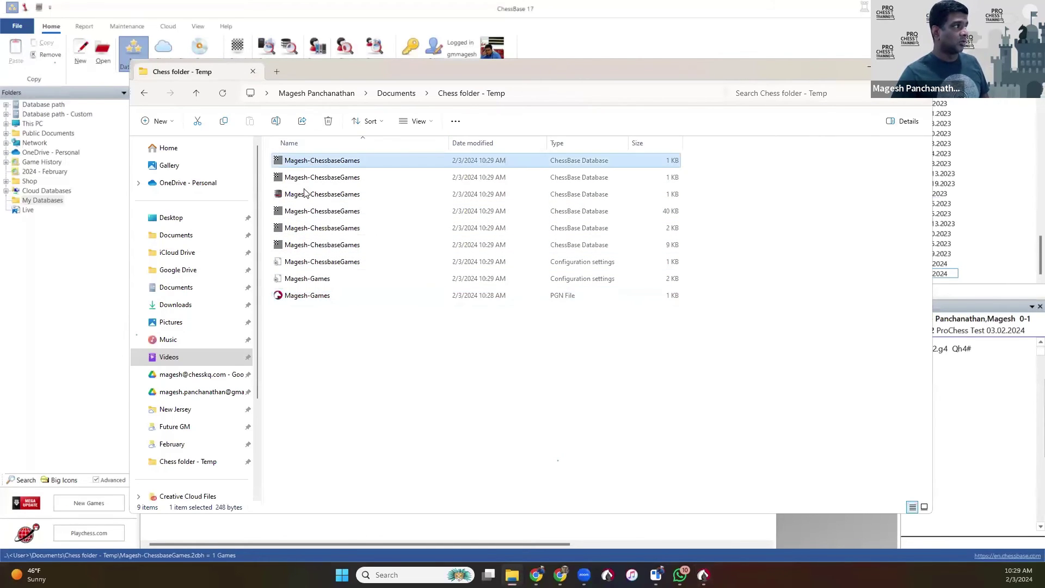
pyautogui.click(315, 196)
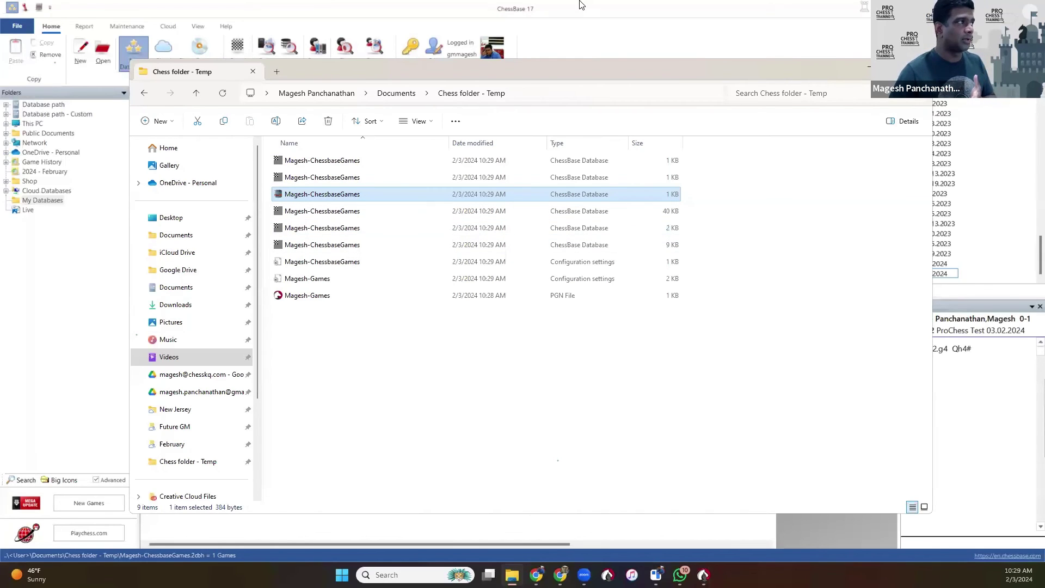
pyautogui.hotkey('alt', 'Tab')
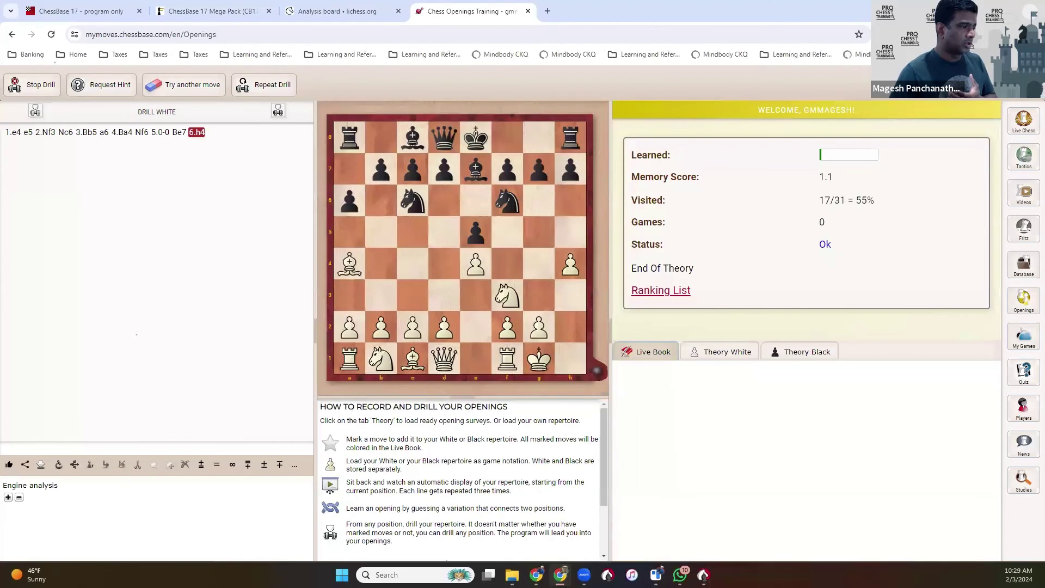
# Back up the new CBH database as an unencrypted .2cbv archive in Chess folder - Temp.
pyautogui.hotkey('alt', 'Tab')
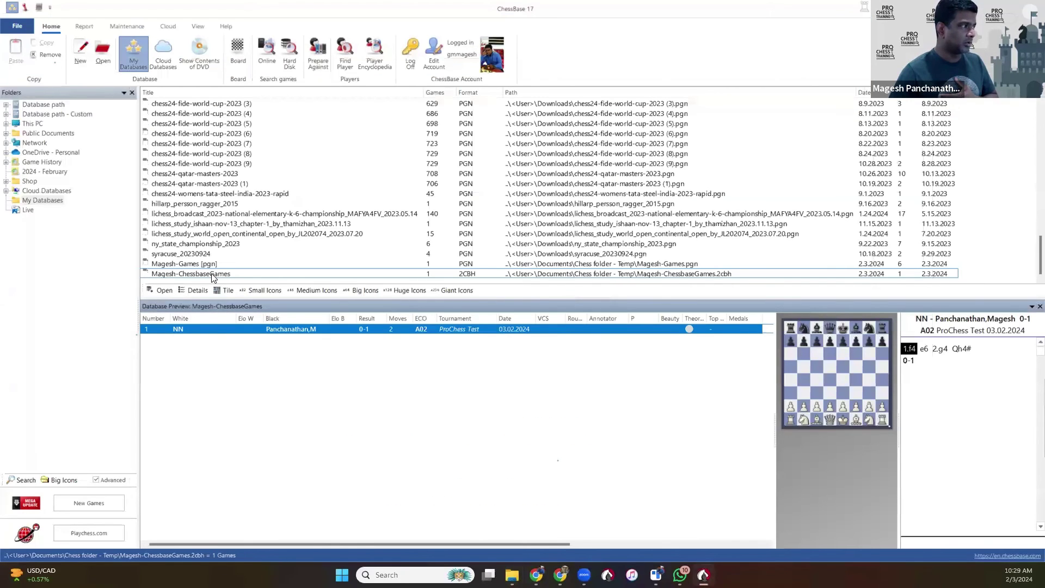
pyautogui.rightClick(211, 273)
pyautogui.moveTo(309, 405)
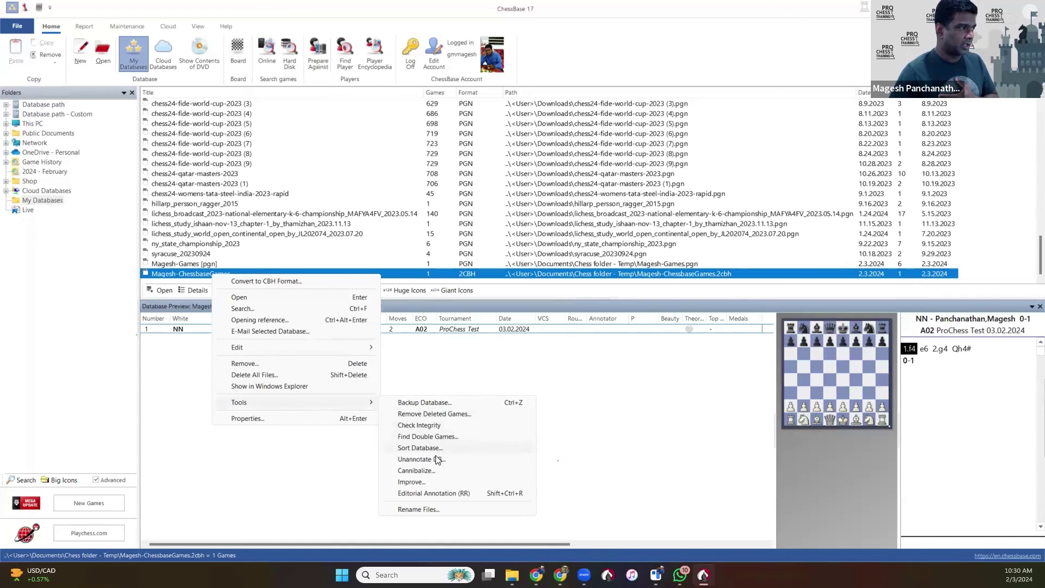
pyautogui.click(430, 403)
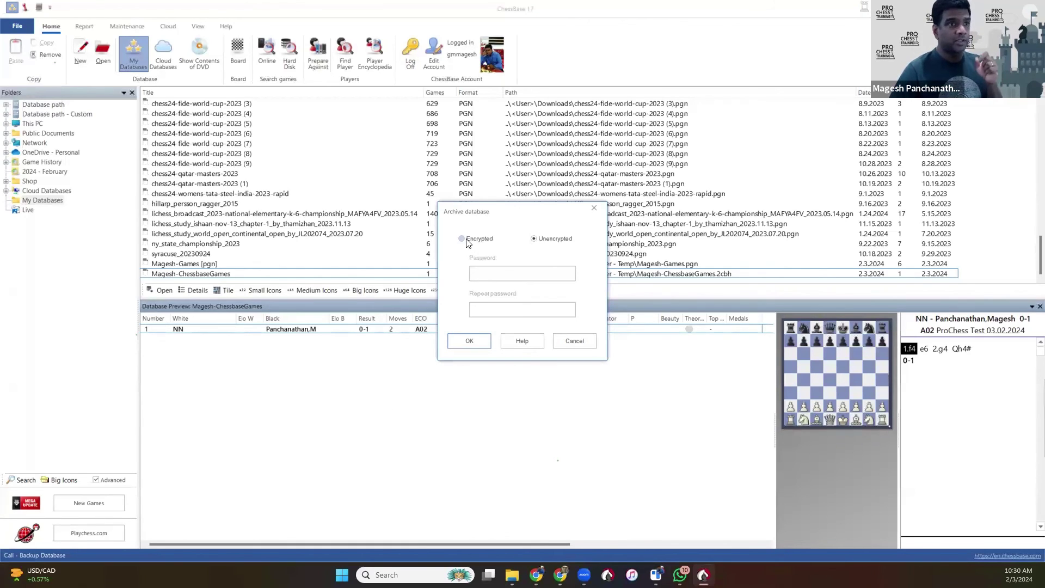
pyautogui.click(467, 340)
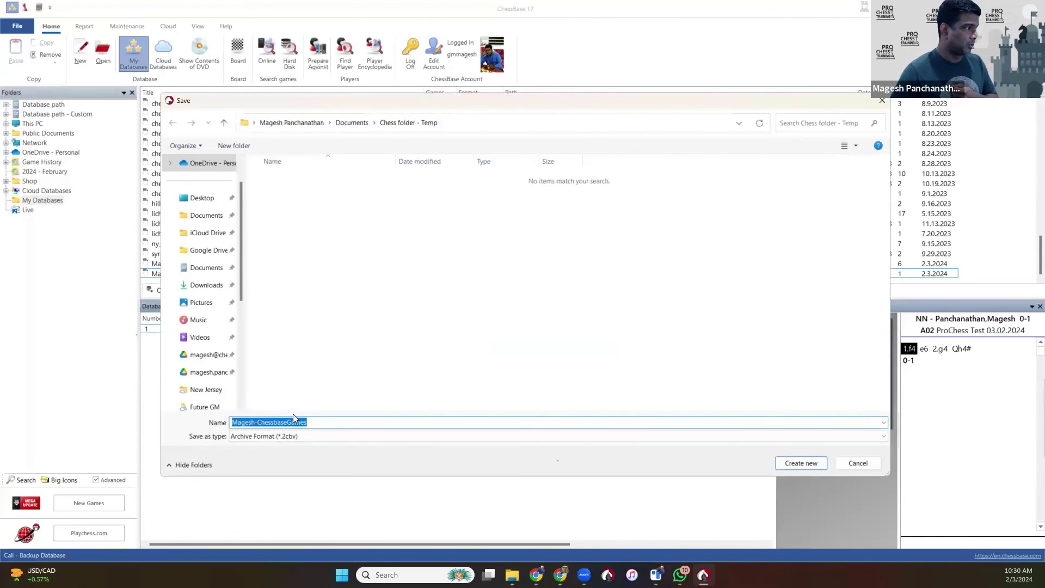
pyautogui.click(800, 463)
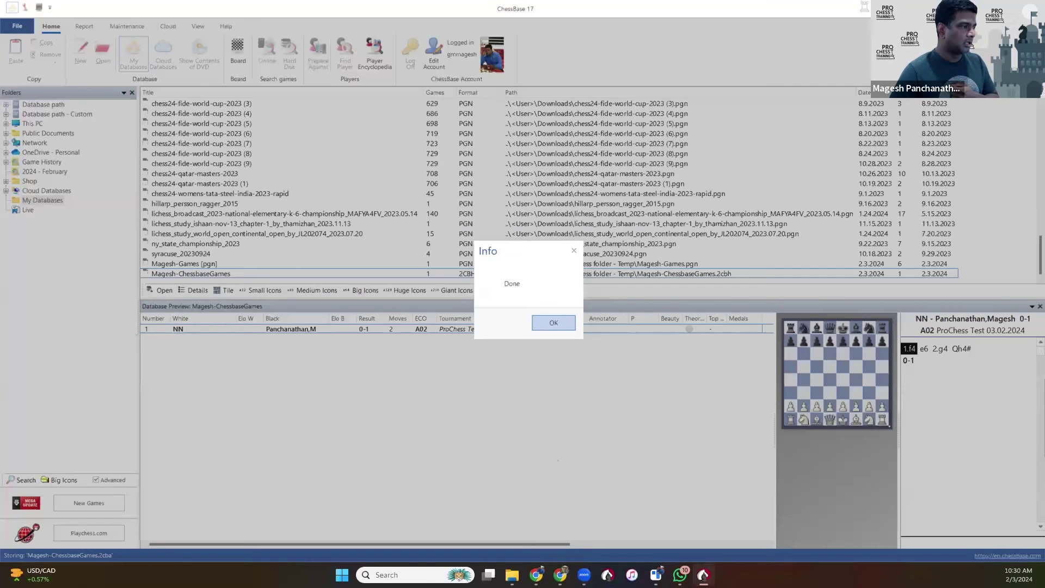
pyautogui.click(554, 323)
pyautogui.click(511, 574)
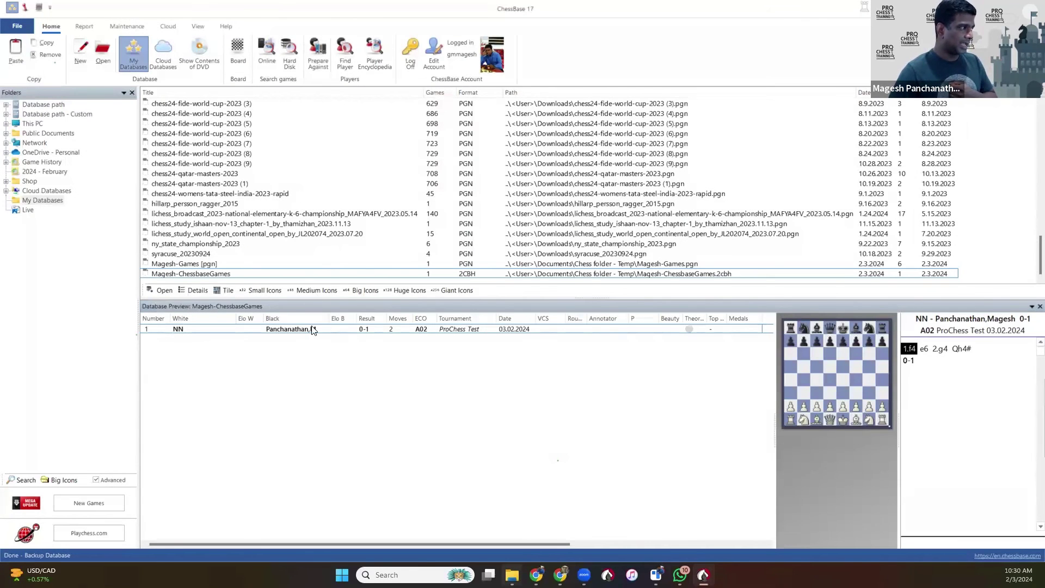
# Confirm the .2cbv archive exists, then physically delete all files of the CBH database.
pyautogui.click(365, 211)
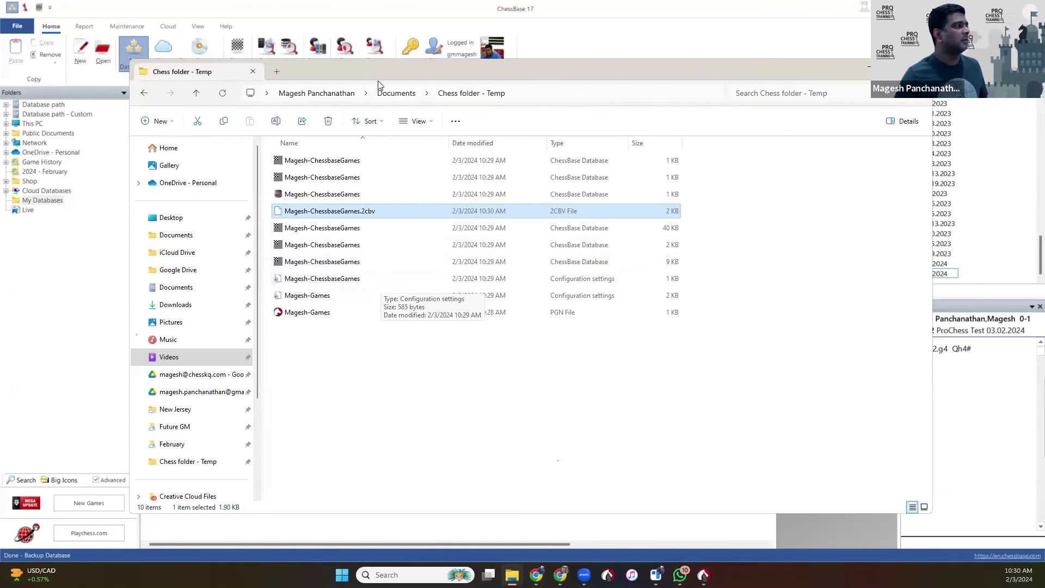
pyautogui.click(508, 53)
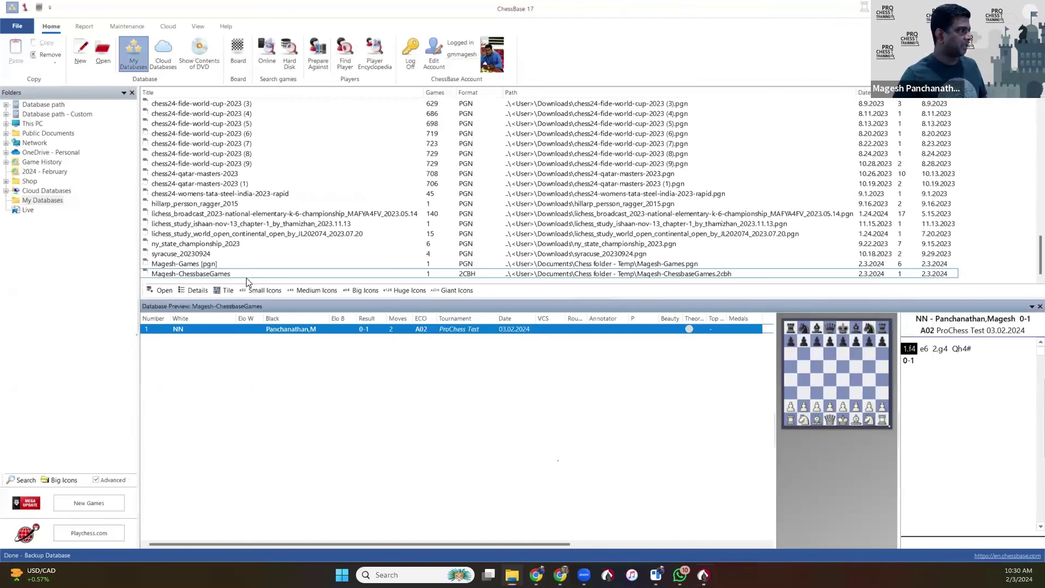
pyautogui.rightClick(241, 276)
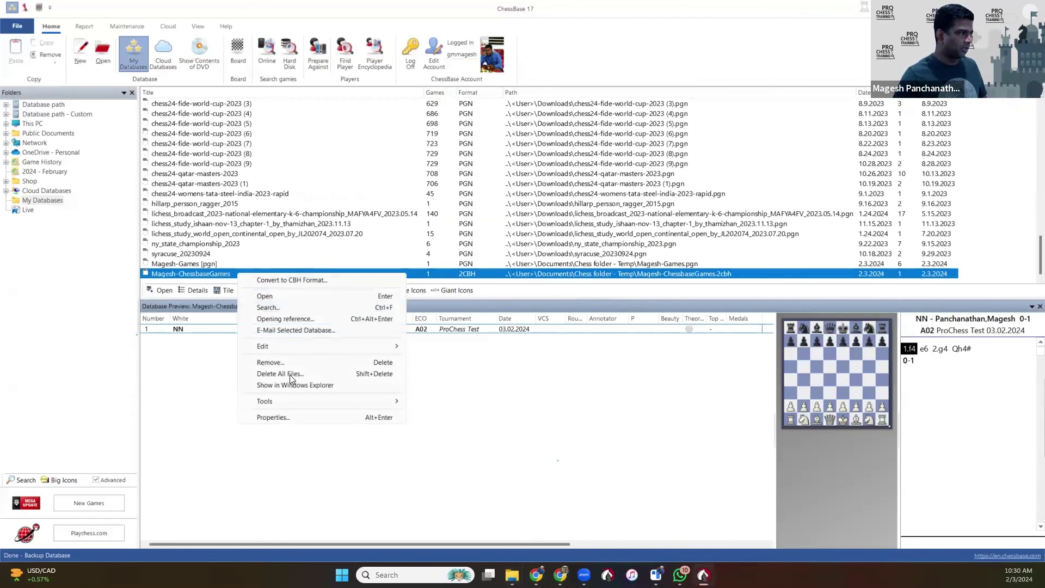
pyautogui.click(290, 374)
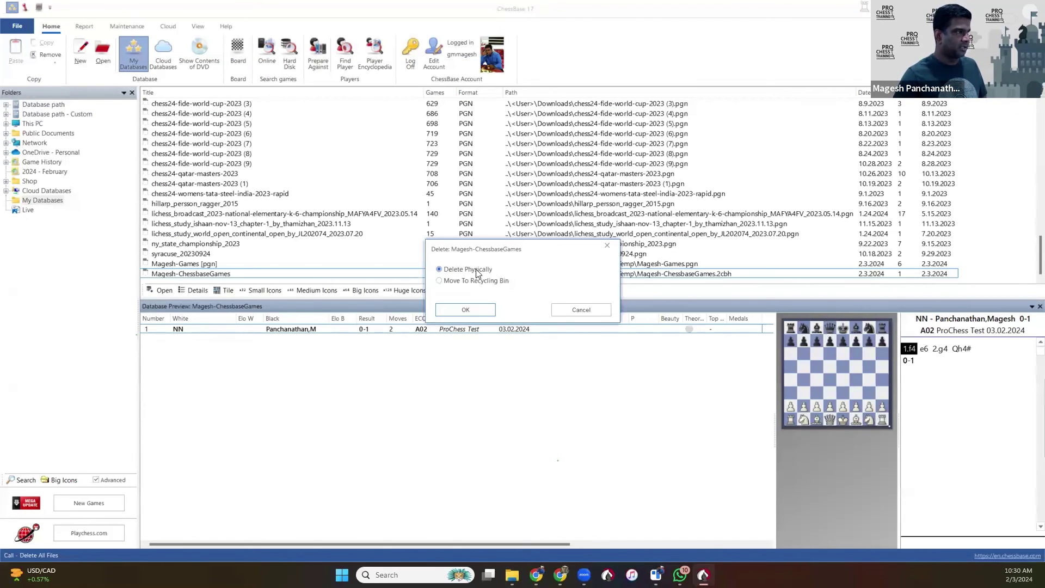
pyautogui.click(481, 309)
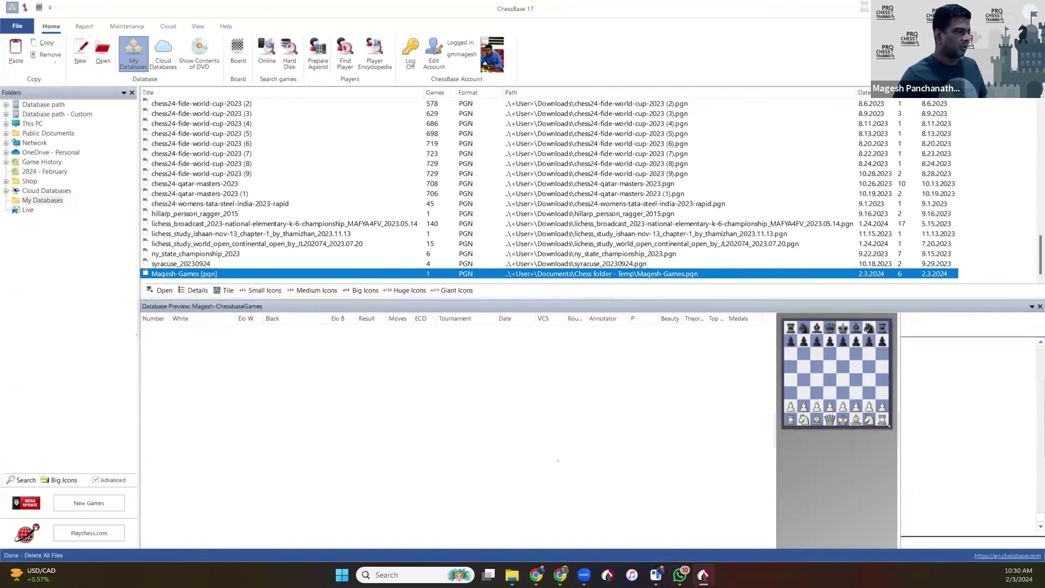
# Verify the folder after deletion and preview the game in the PGN database.
pyautogui.click(511, 575)
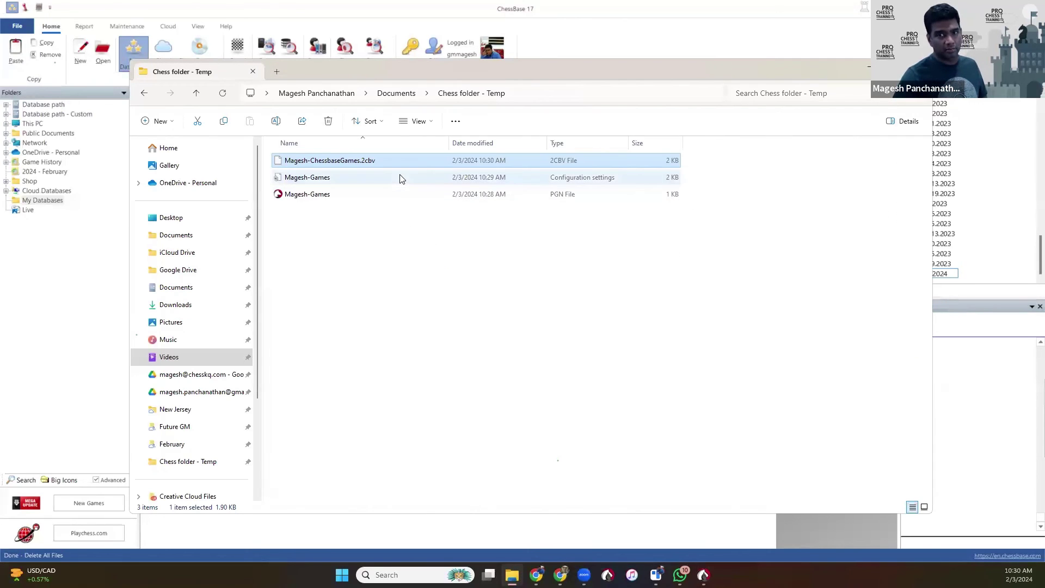
pyautogui.click(624, 11)
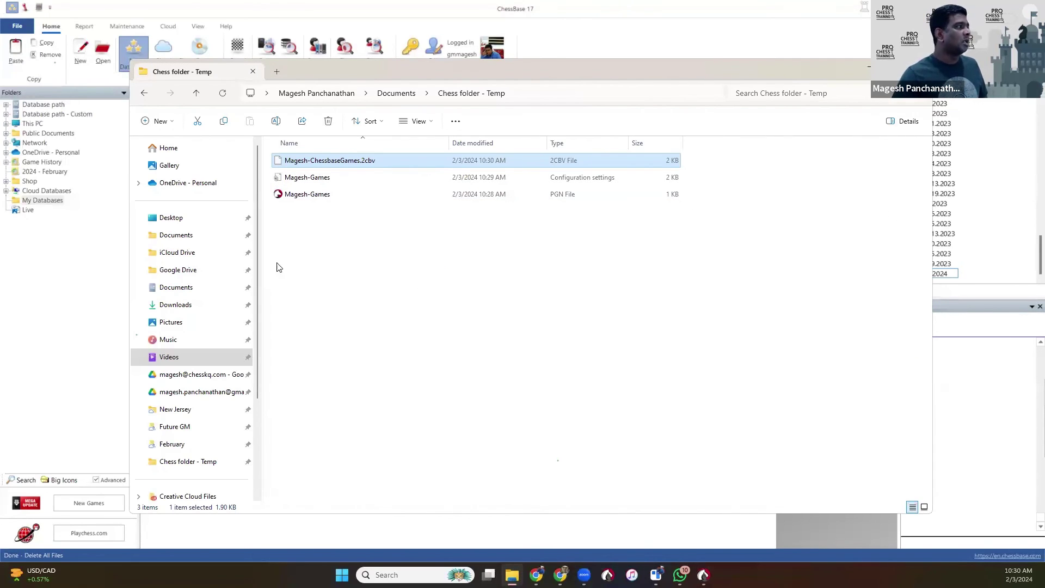
pyautogui.click(190, 275)
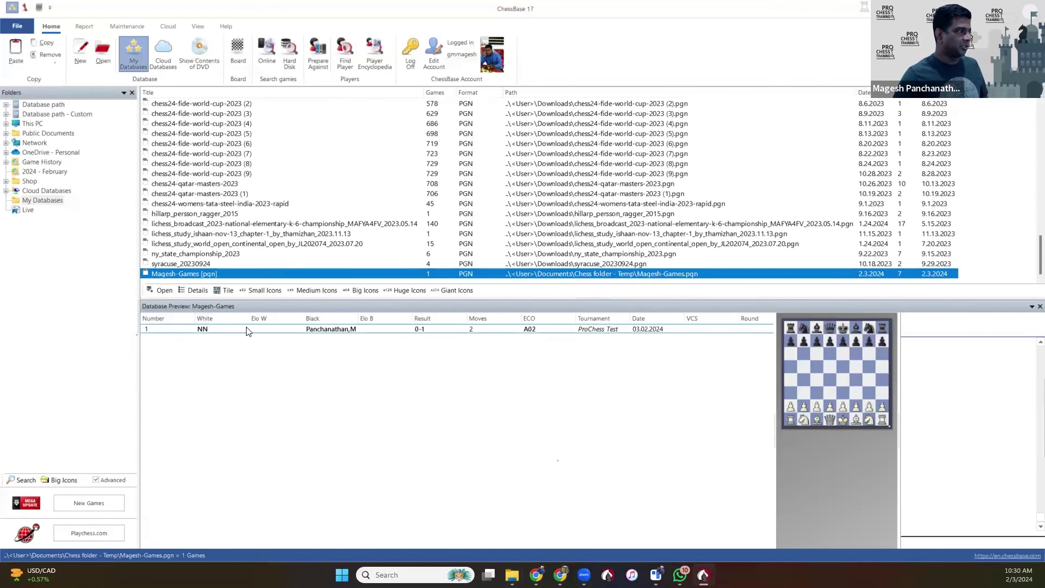
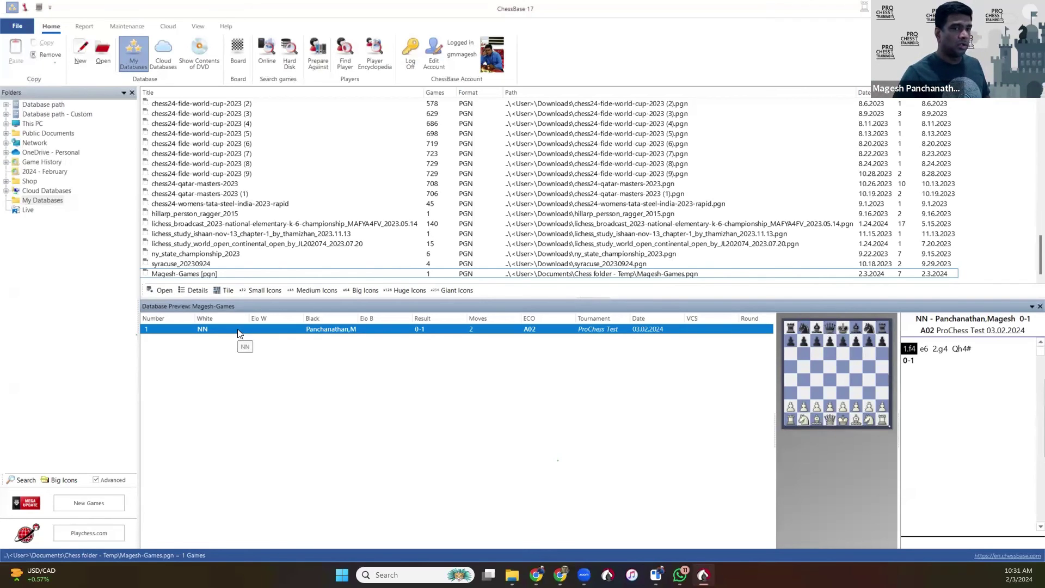
# Mark the only game in Magesh-Games.pgn as deleted, declining to remove deleted games on close.
pyautogui.doubleClick(179, 274)
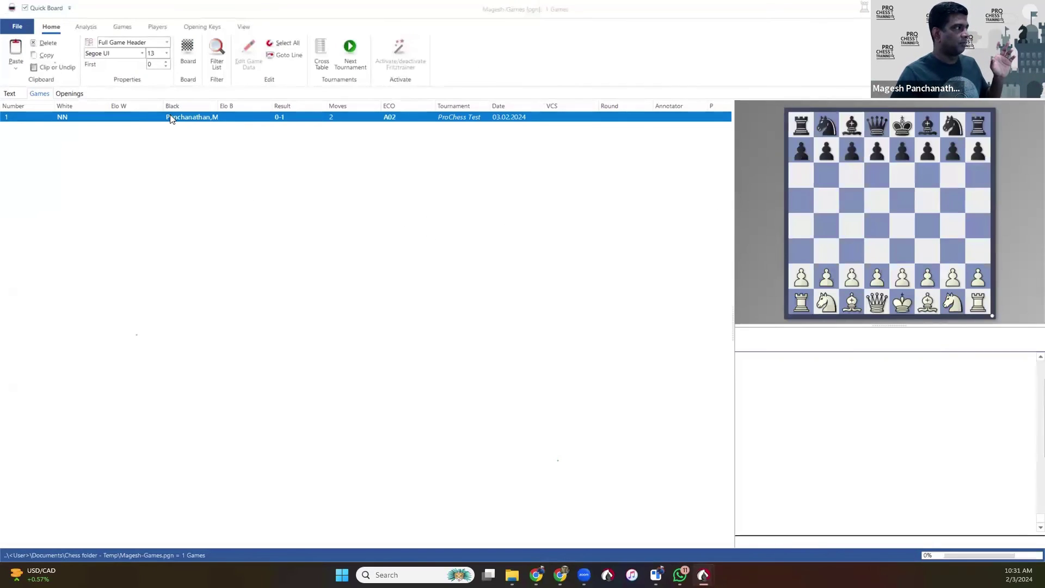
pyautogui.press('Delete')
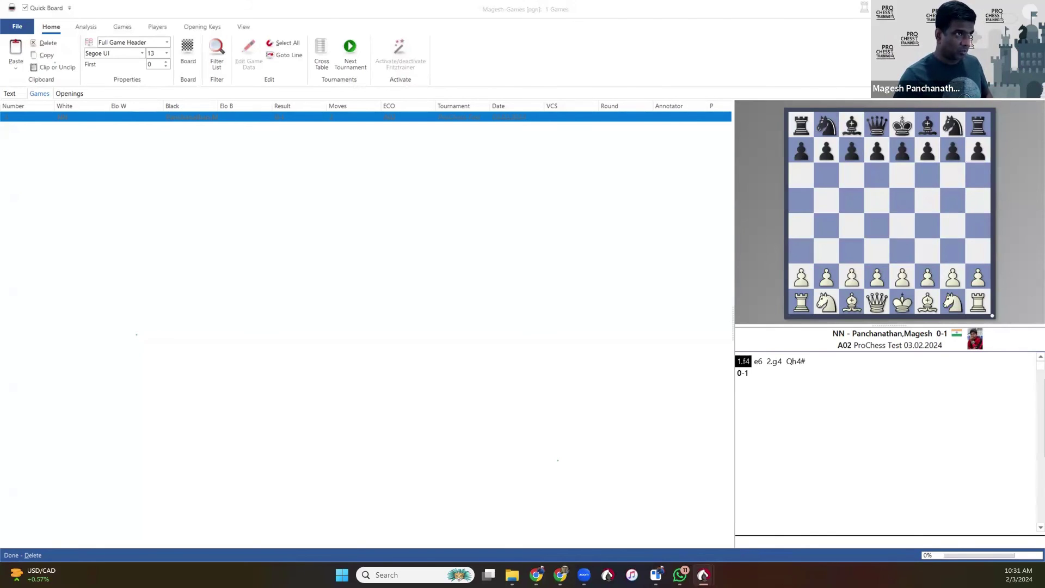
pyautogui.press('Delete')
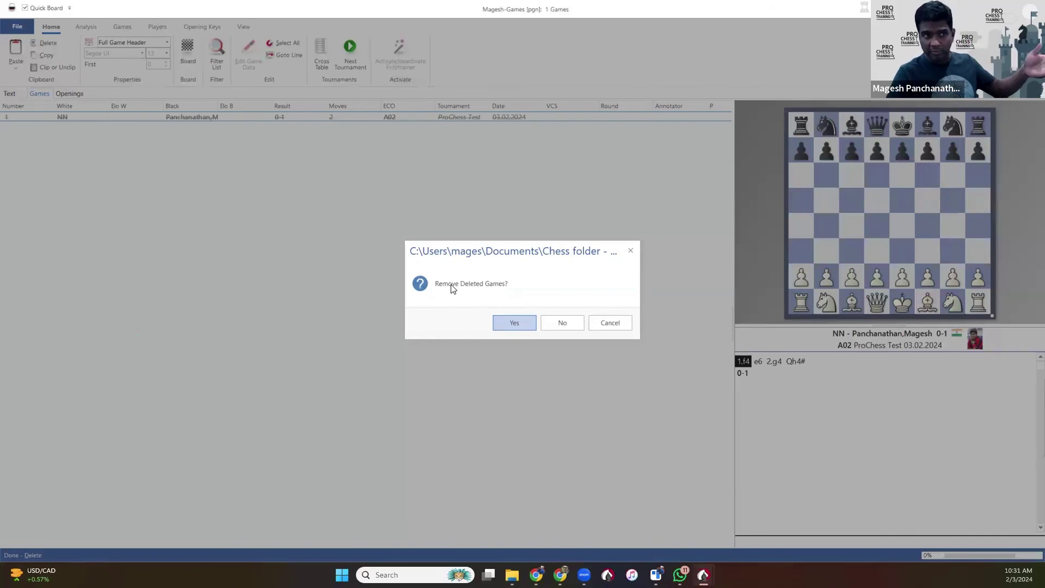
pyautogui.click(555, 327)
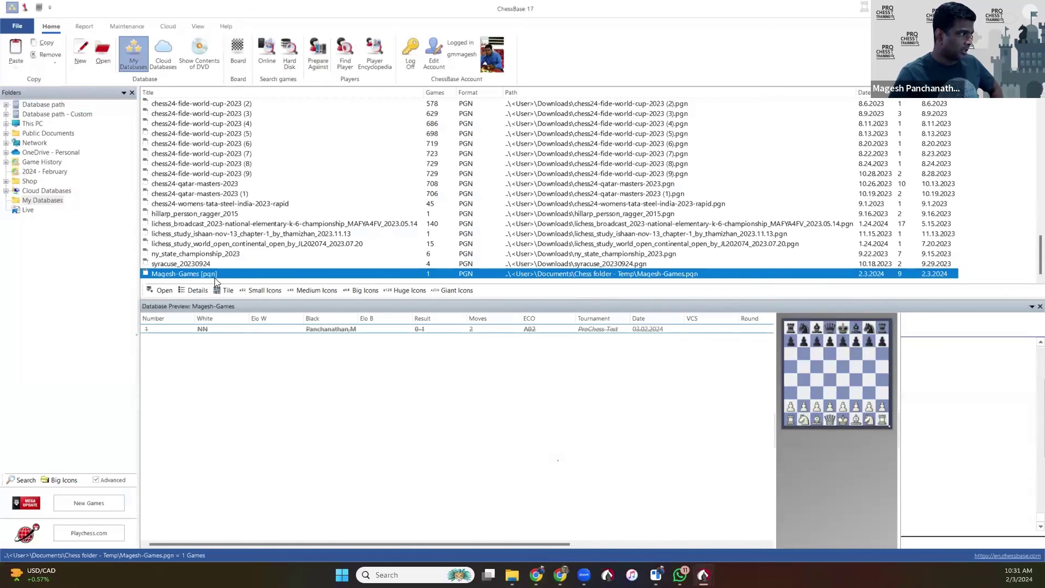
# Undelete the Magesh-Games.pgn game so the preview shows it as the A02 0-1 ProChess Test game.
pyautogui.press('Menu')
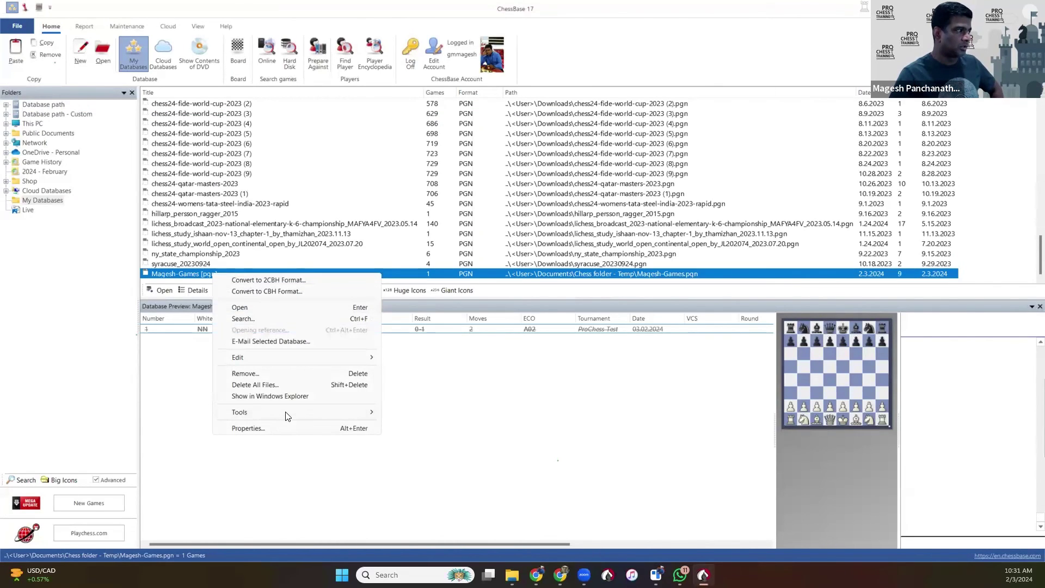
pyautogui.moveTo(287, 415)
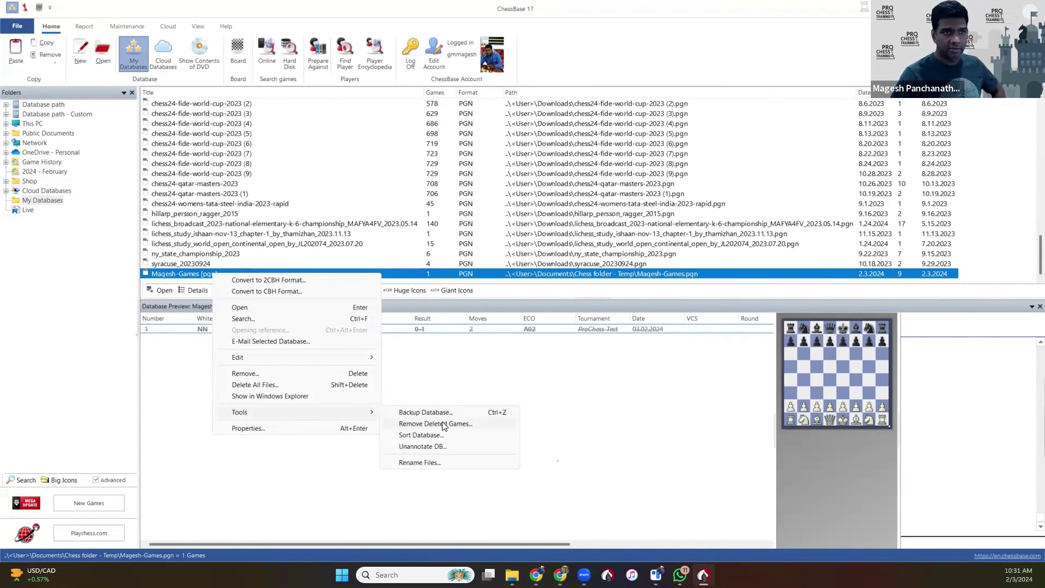
pyautogui.click(182, 396)
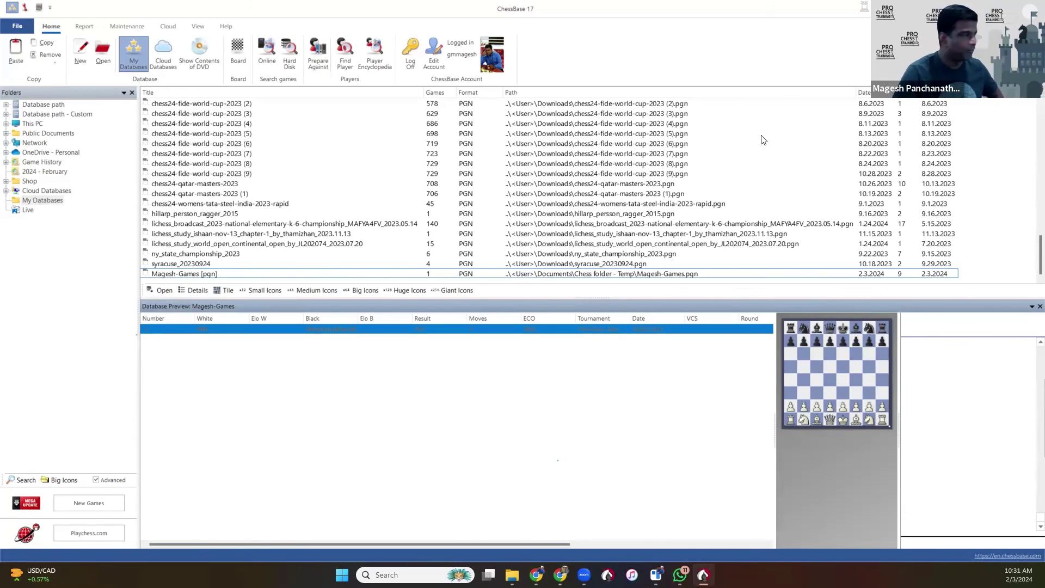
pyautogui.click(343, 331)
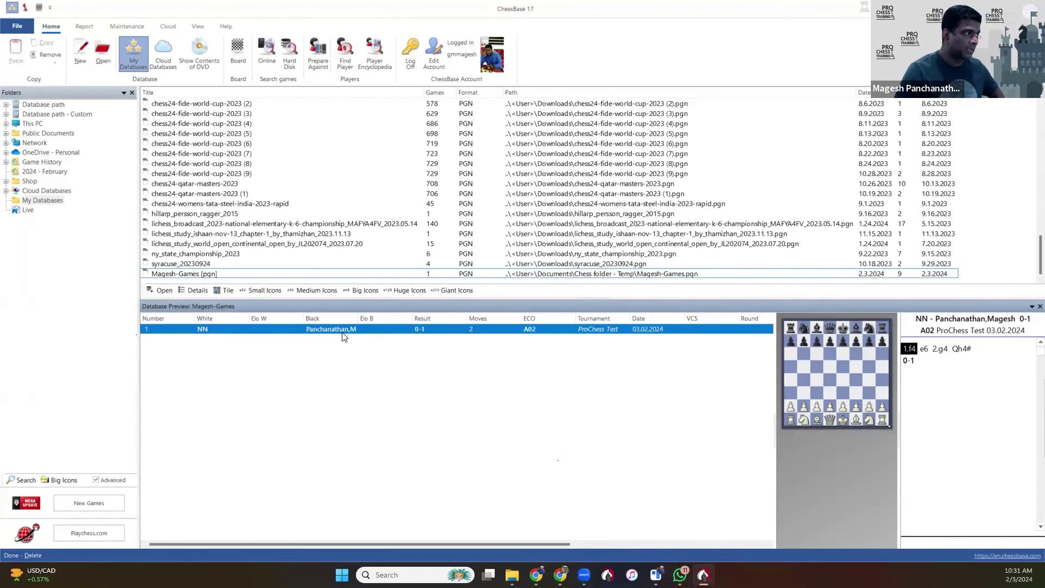
pyautogui.click(396, 375)
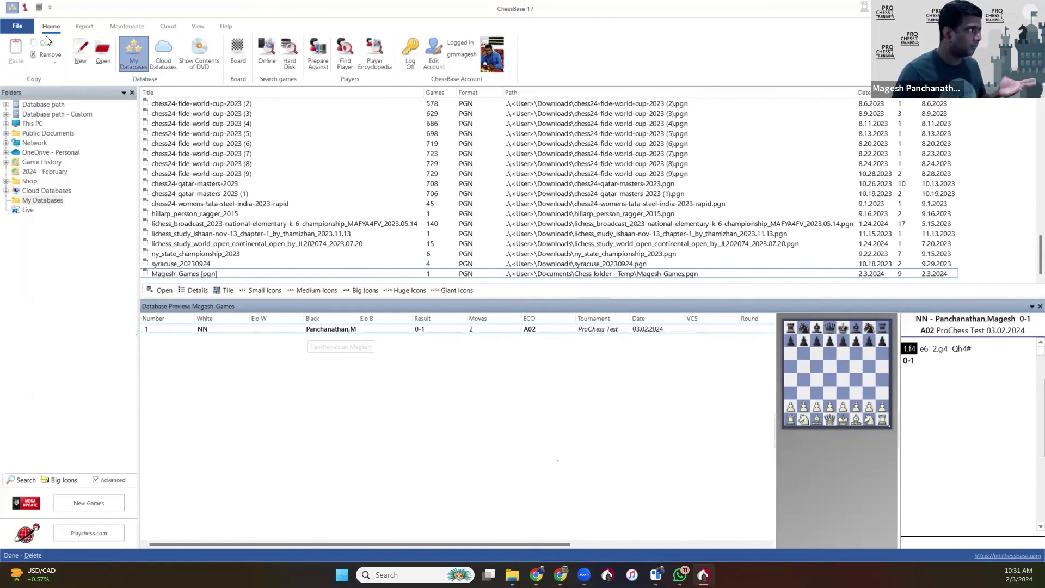
# Create the empty PGN database Magesh-TrainingGames in Chess folder - Temp and select it.
pyautogui.click(76, 59)
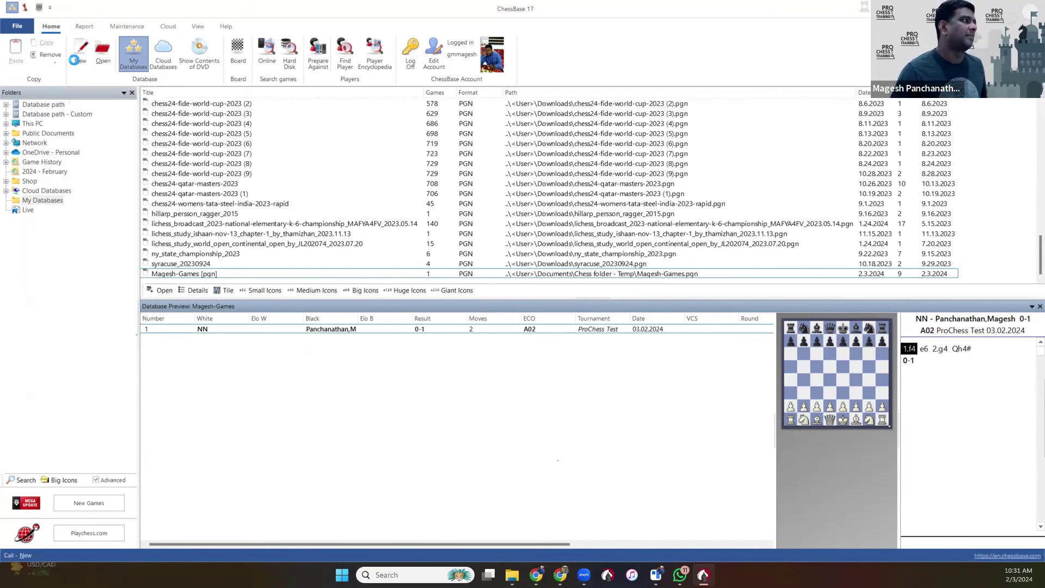
pyautogui.click(249, 435)
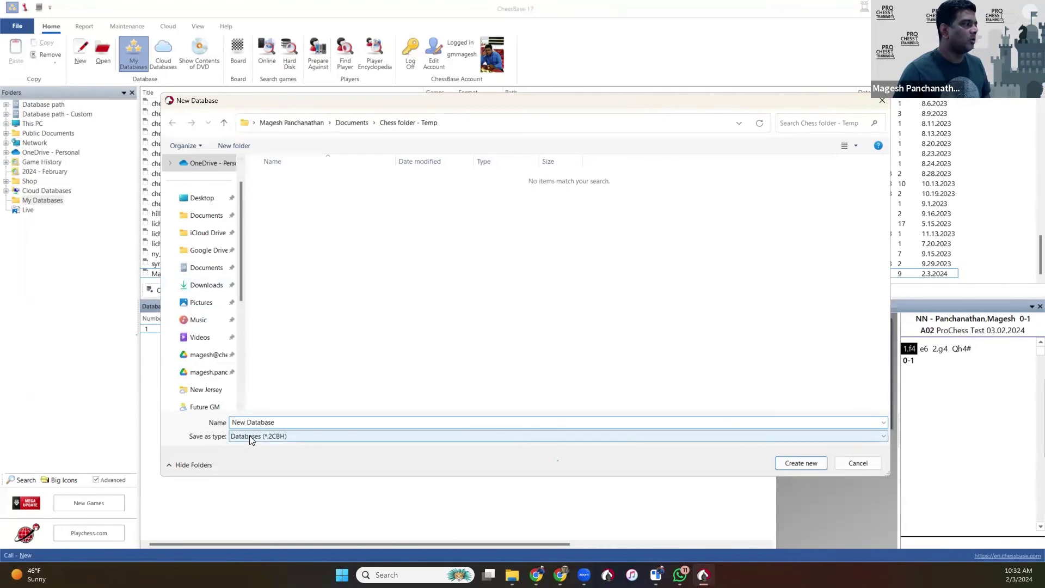
pyautogui.click(266, 464)
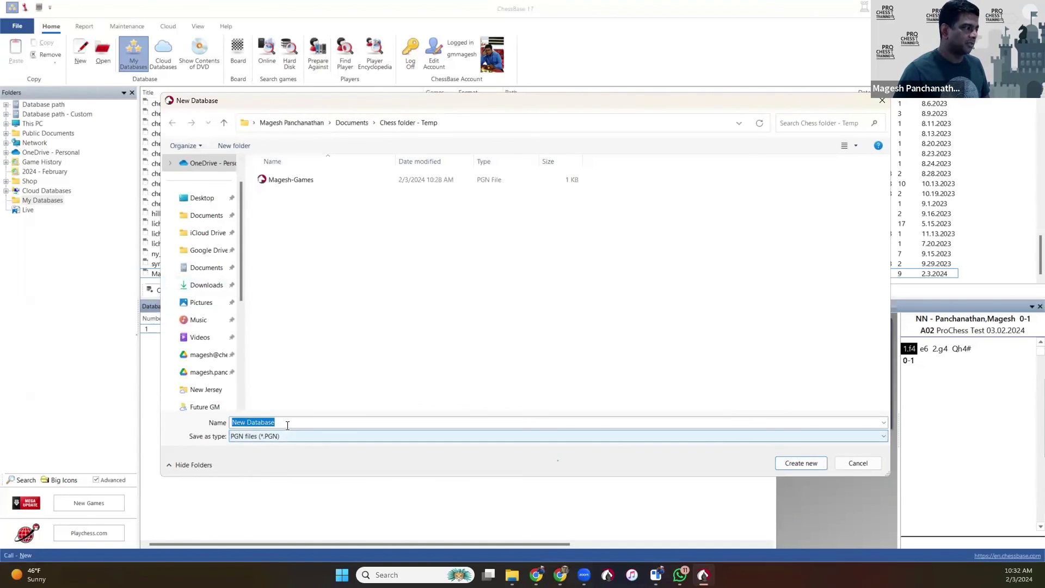
pyautogui.click(303, 179)
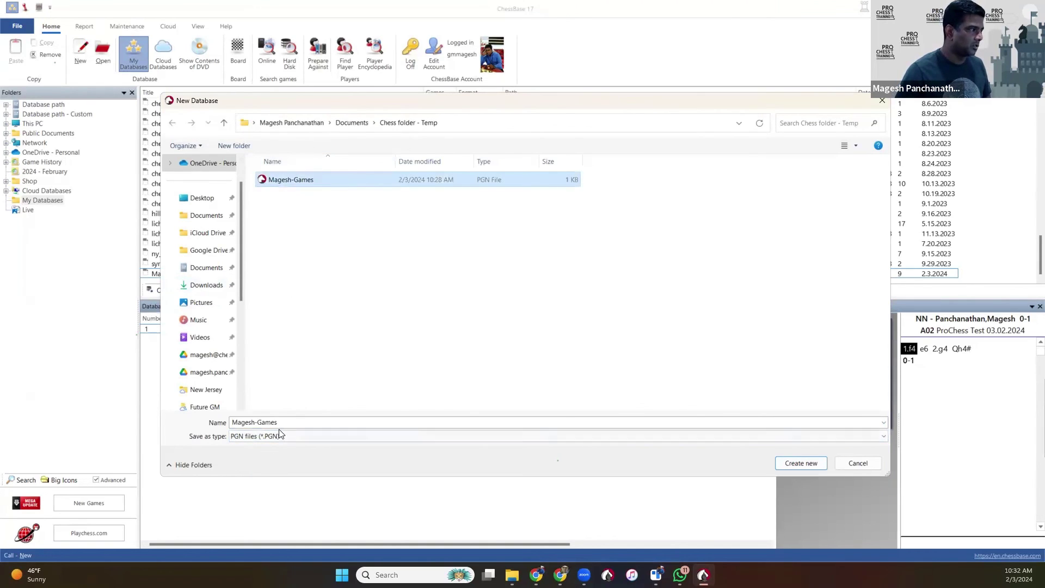
pyautogui.click(264, 421)
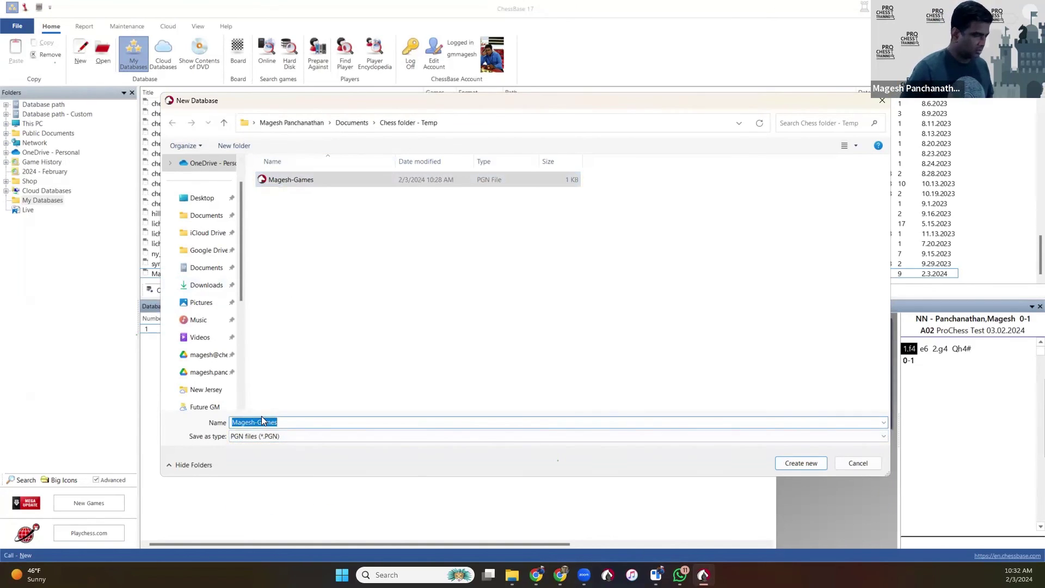
pyautogui.click(261, 422)
pyautogui.write('Training')
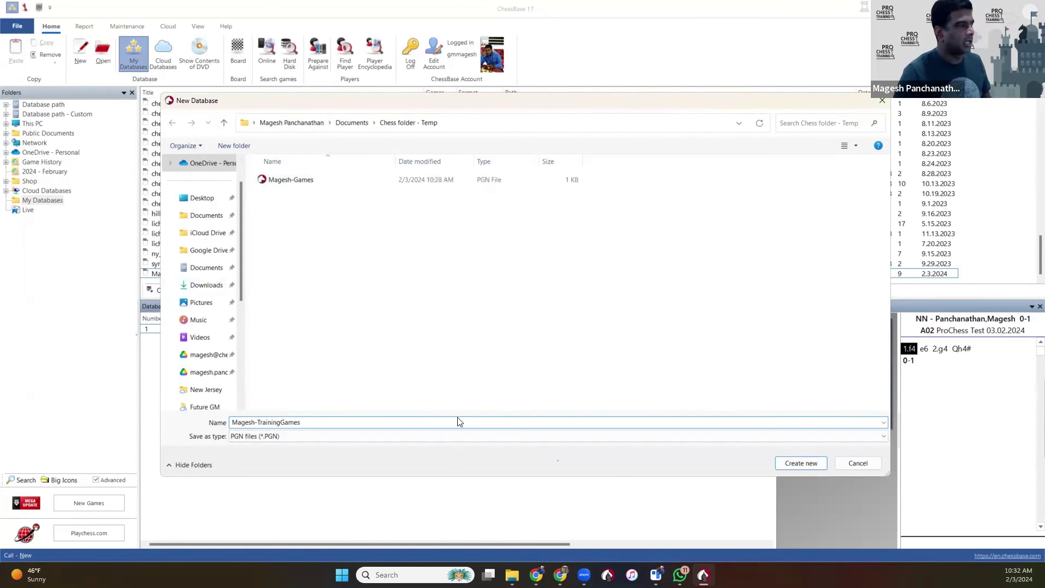
pyautogui.click(804, 463)
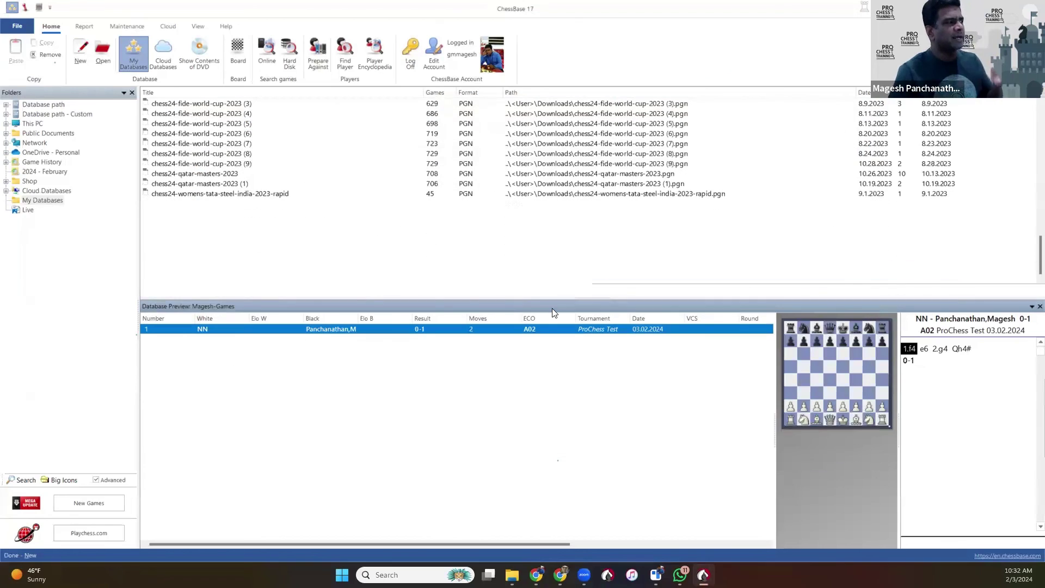
pyautogui.click(234, 274)
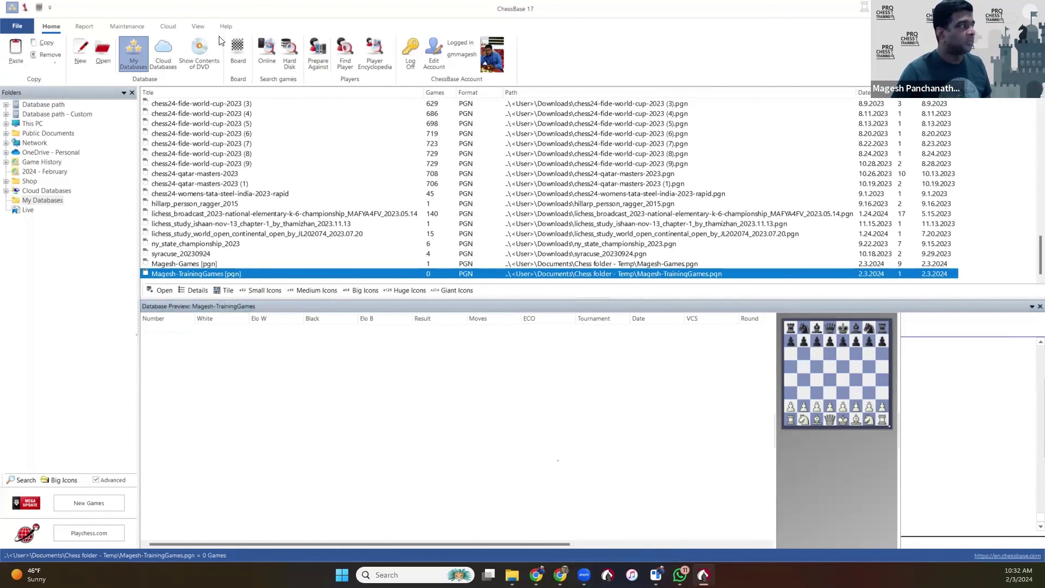
# Create the empty PGN database WhiteRepertoire in Chess folder - Temp.
pyautogui.click(82, 53)
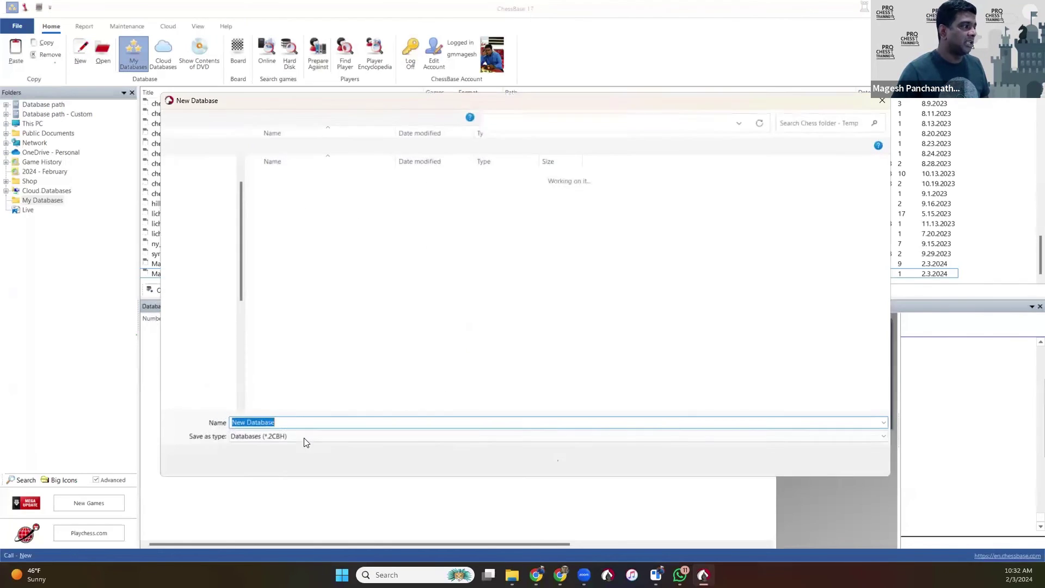
pyautogui.click(303, 436)
pyautogui.click(258, 464)
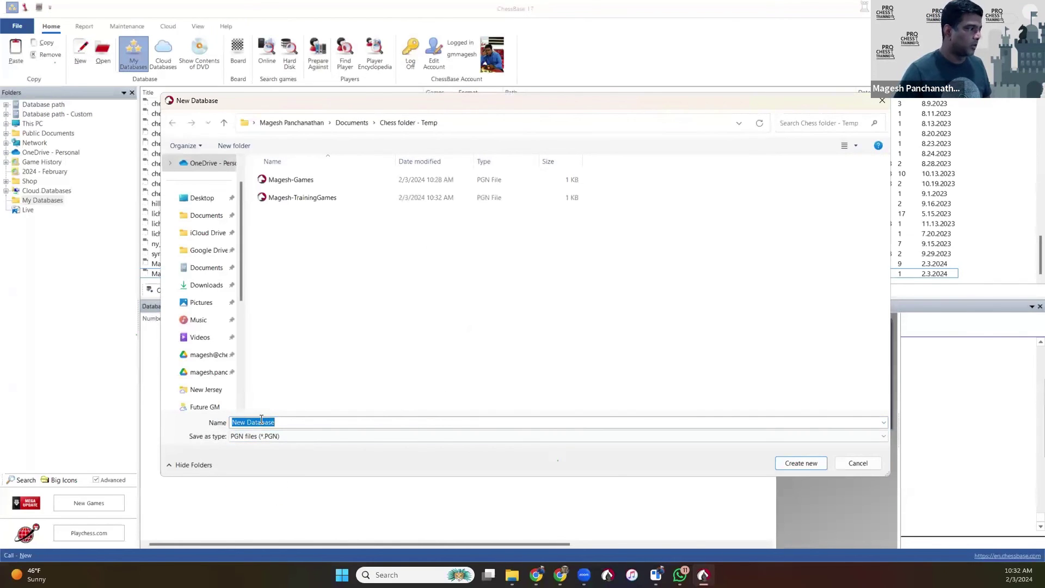
pyautogui.write('WhiteRepertoire')
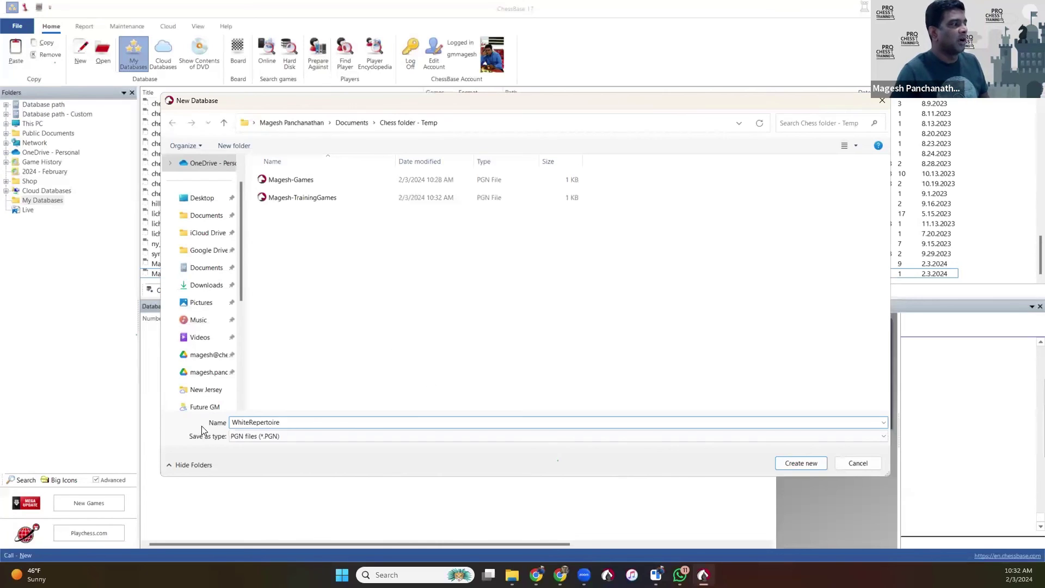
pyautogui.click(800, 463)
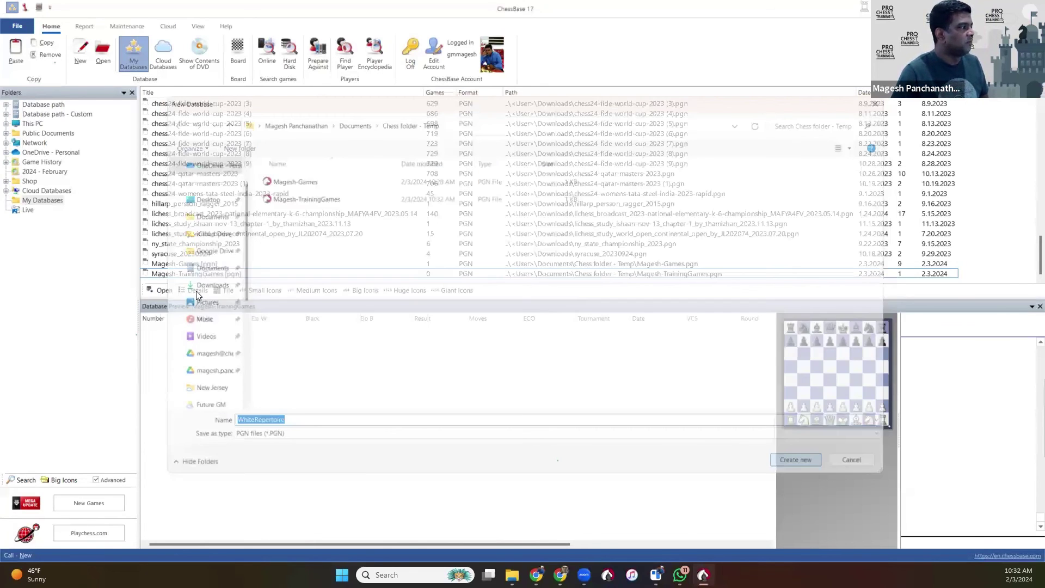
# Create the empty PGN database BlackRepertoire, then select WhiteRepertoire.
pyautogui.click(80, 53)
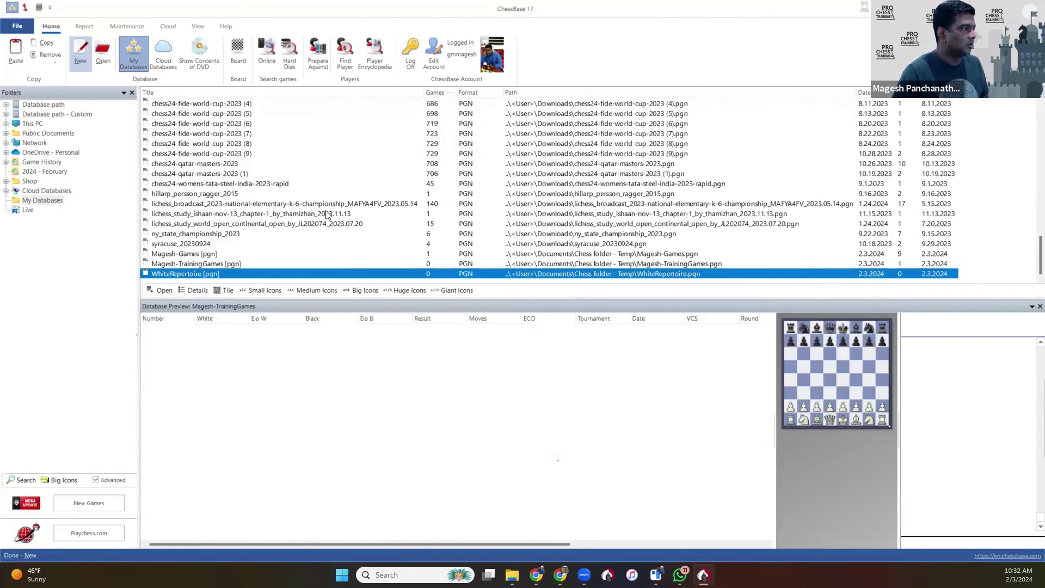
pyautogui.click(296, 435)
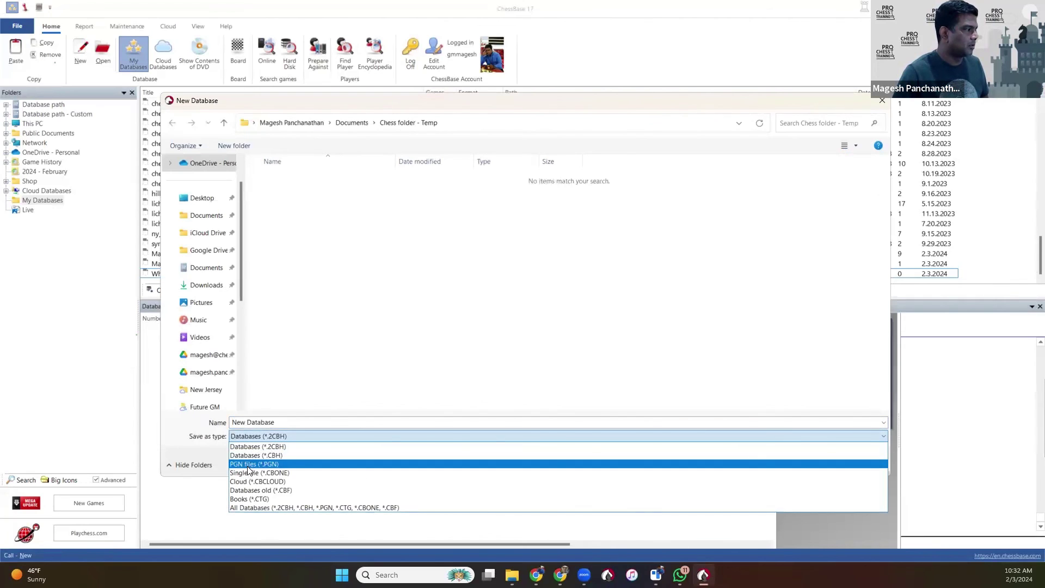
pyautogui.click(251, 464)
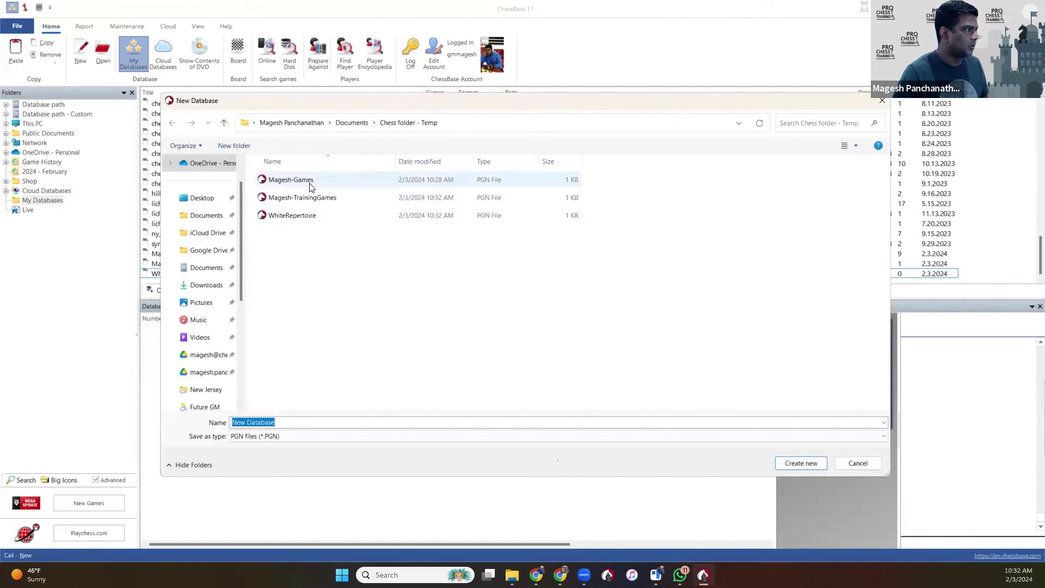
pyautogui.click(303, 216)
pyautogui.click(254, 421)
pyautogui.click(254, 421)
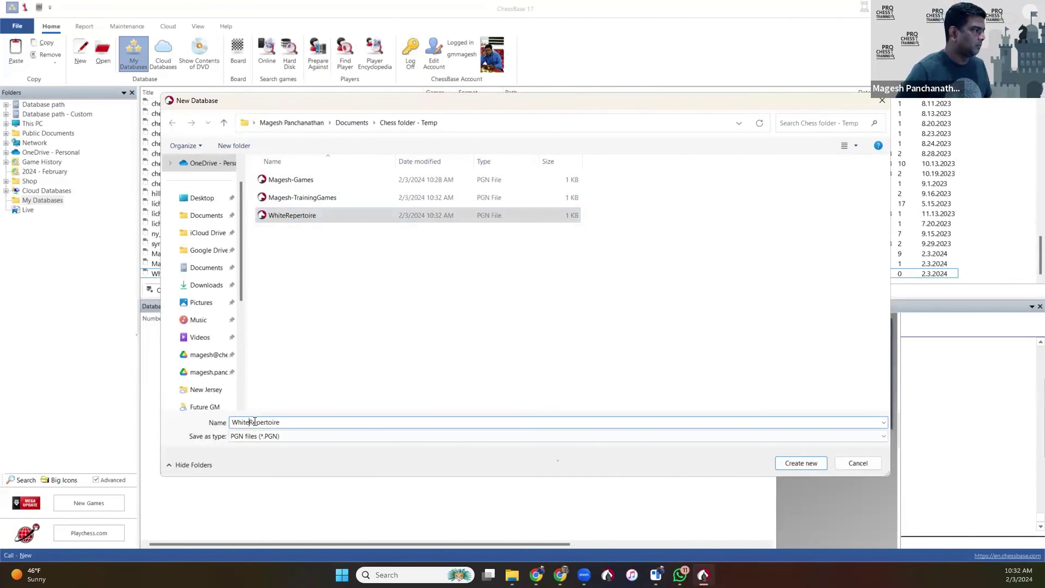
pyautogui.press('BackSpace')
pyautogui.write('B')
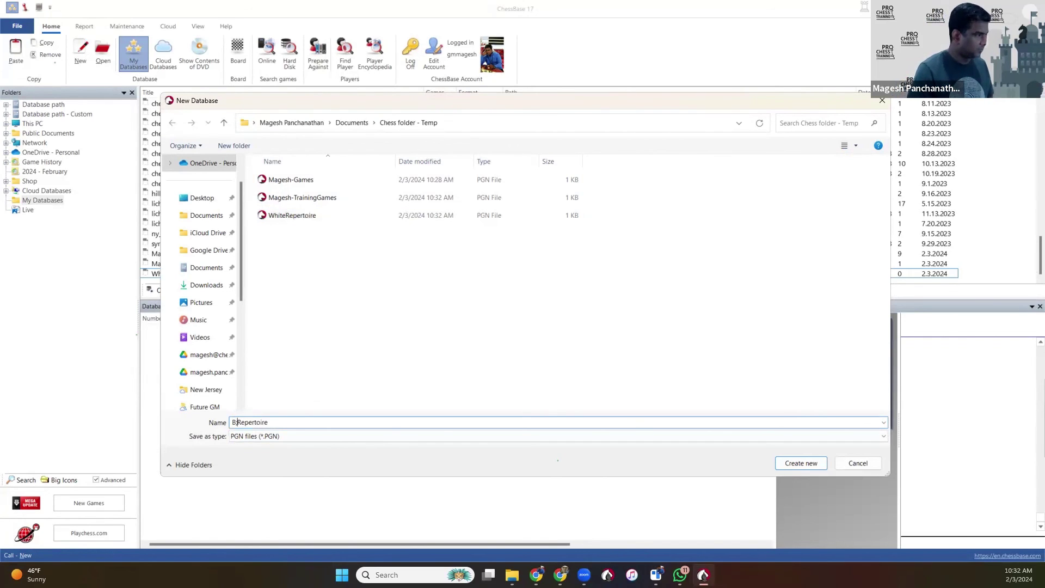
pyautogui.write('lack')
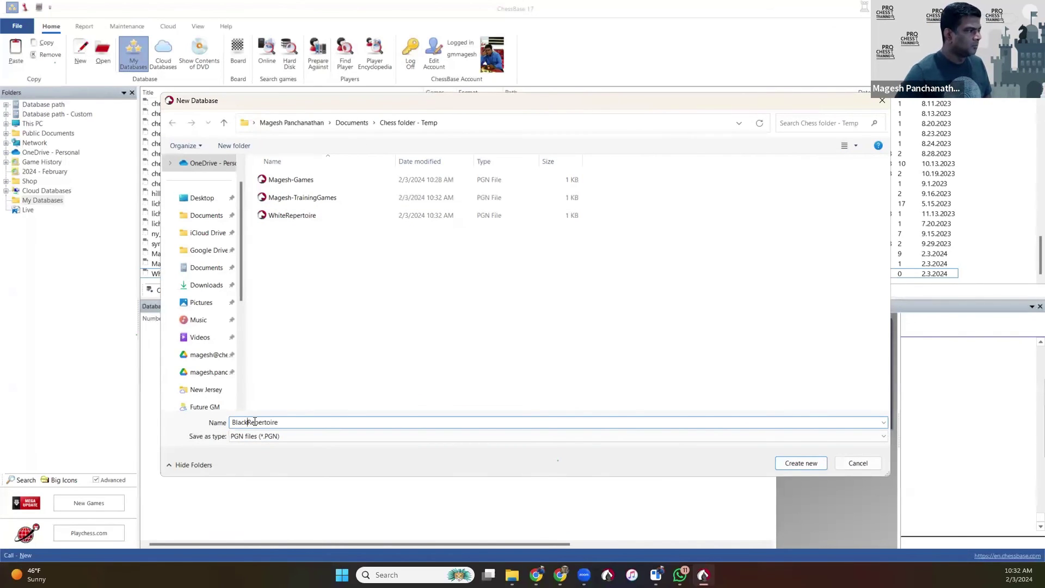
pyautogui.click(823, 463)
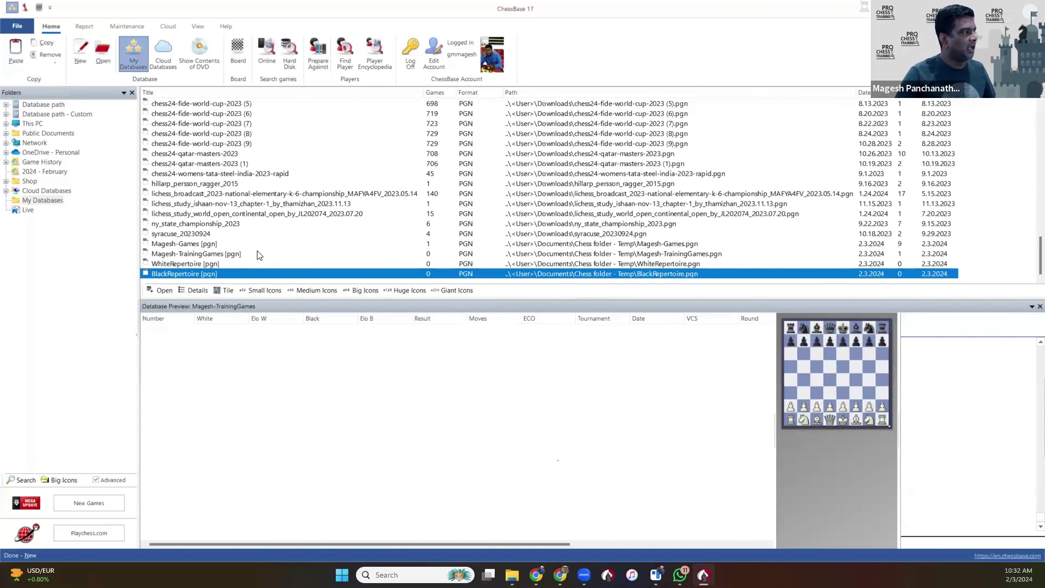
pyautogui.click(155, 266)
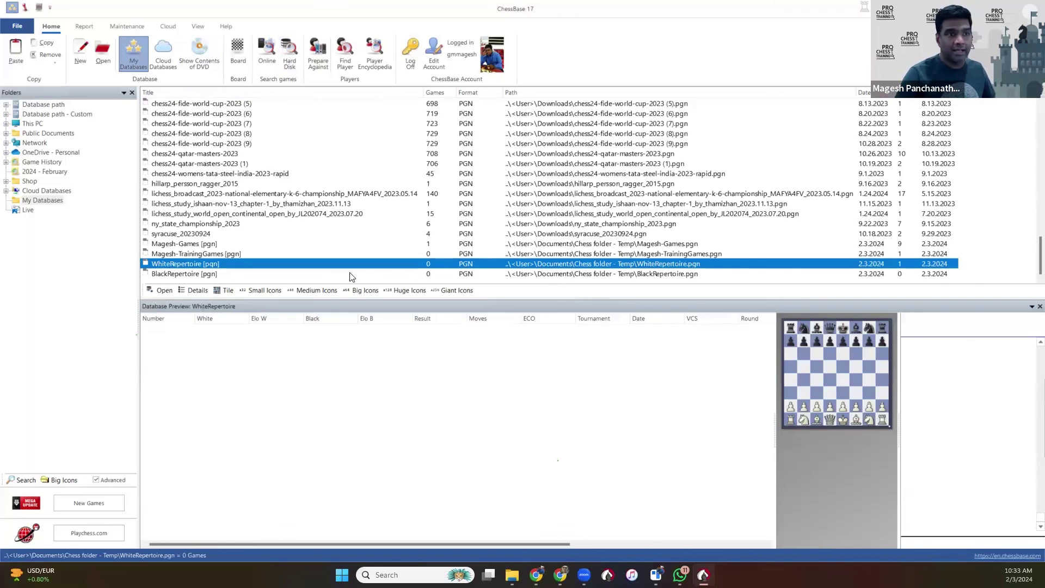
# Open WhiteRepertoire, start a new game, and play 1.e4 Nf6 2.e5 Nd5 3.g3.
pyautogui.doubleClick(196, 263)
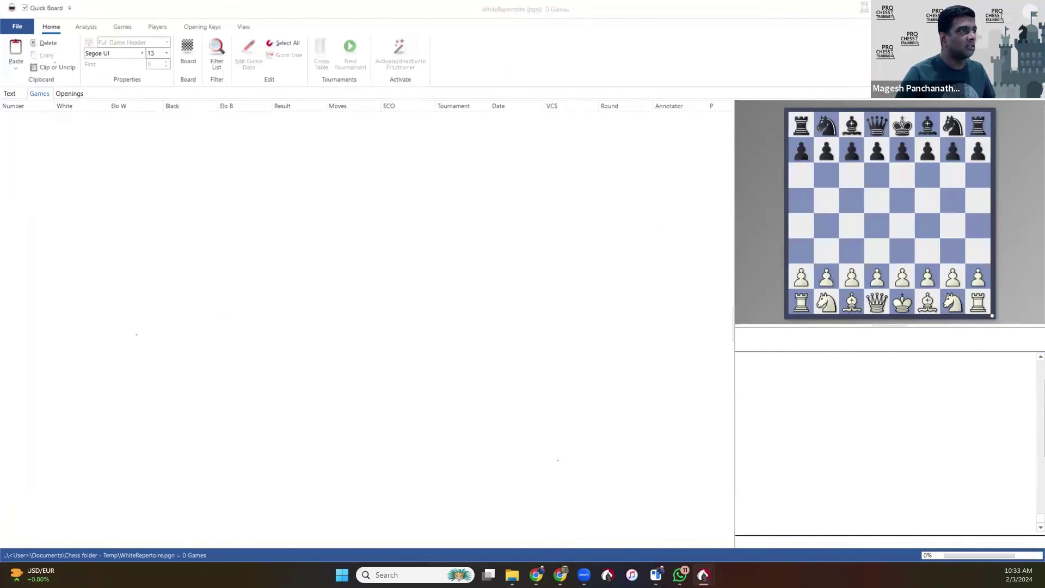
pyautogui.click(243, 53)
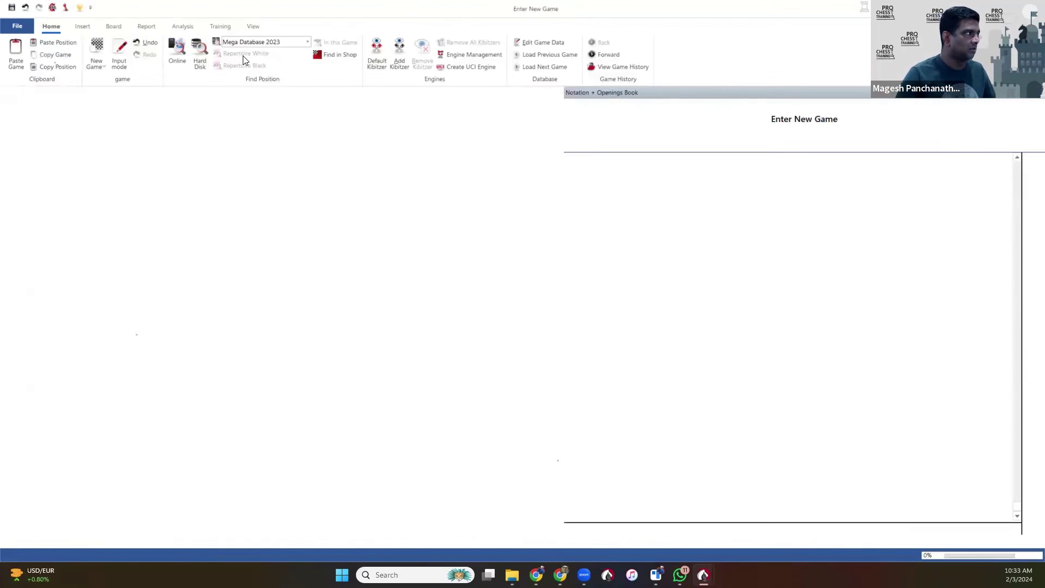
pyautogui.click(296, 452)
pyautogui.click(297, 361)
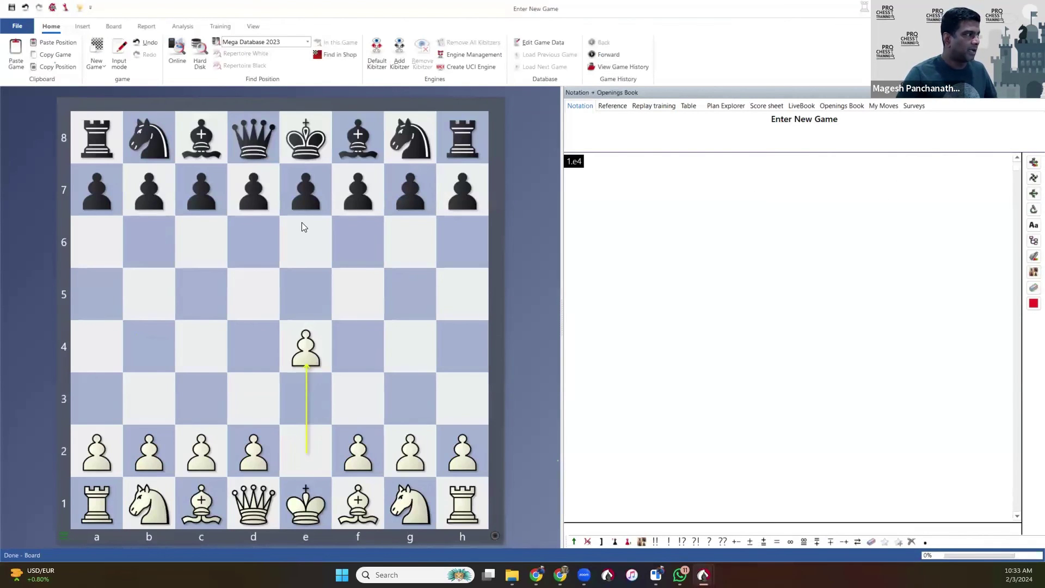
pyautogui.moveTo(405, 147); pyautogui.dragTo(370, 234)
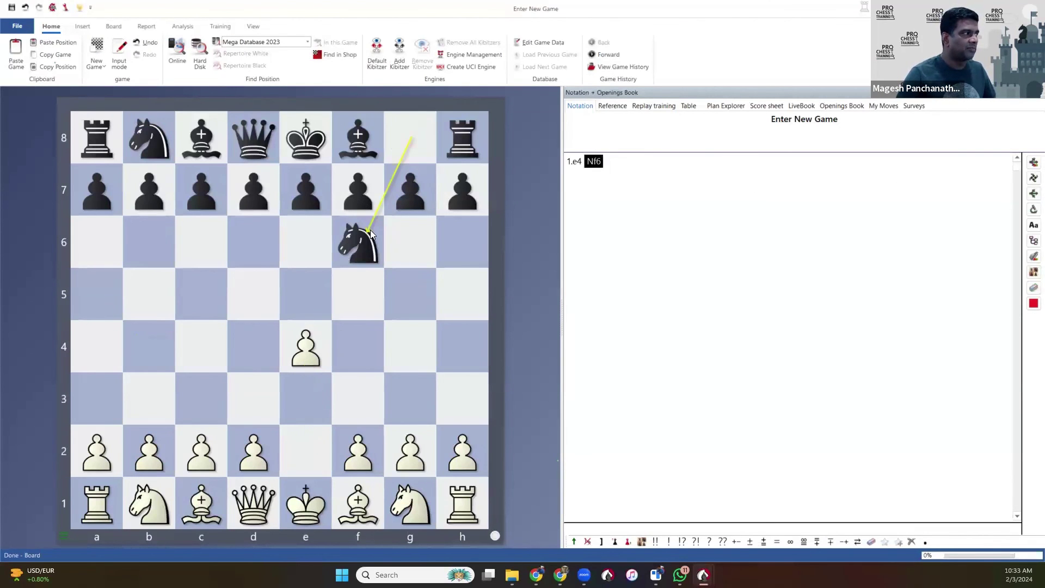
pyautogui.click(308, 346)
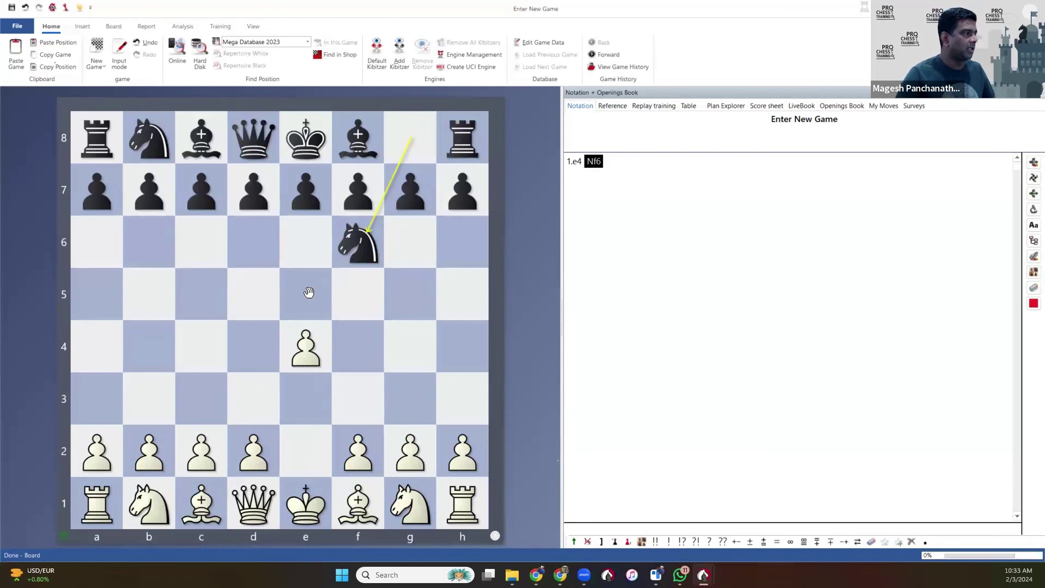
pyautogui.click(306, 292)
pyautogui.moveTo(355, 250); pyautogui.dragTo(252, 293)
pyautogui.click(398, 462)
pyautogui.click(407, 402)
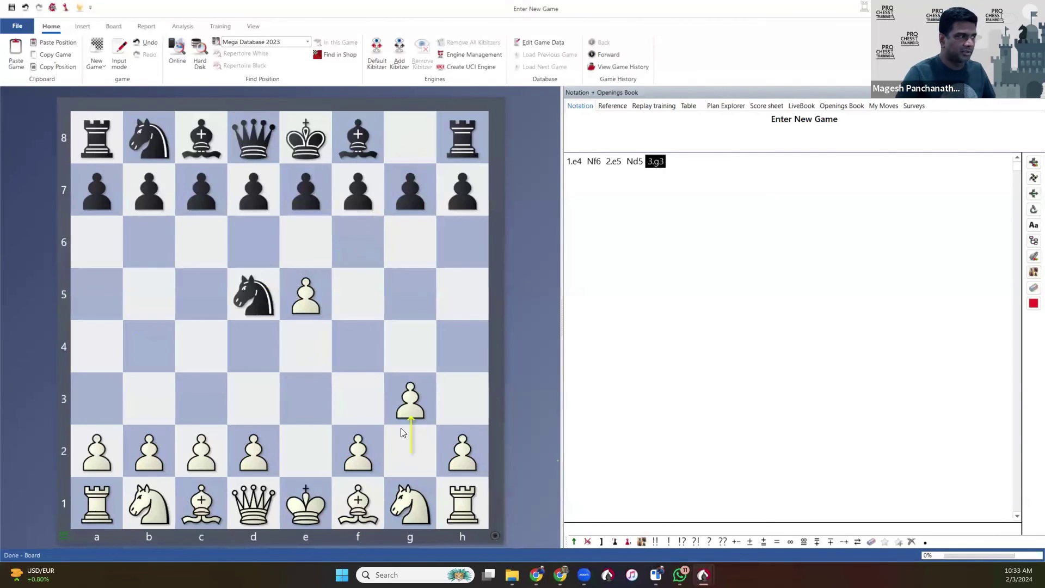
# Save the game to WhiteRepertoire titled 'Alekhine 3.g3'.
pyautogui.click(17, 25)
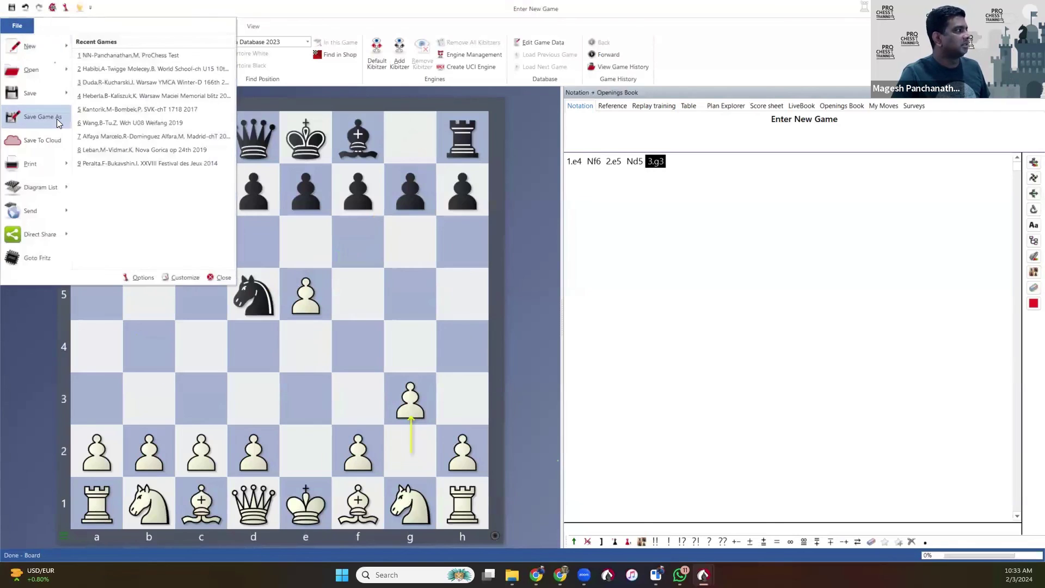
pyautogui.click(56, 123)
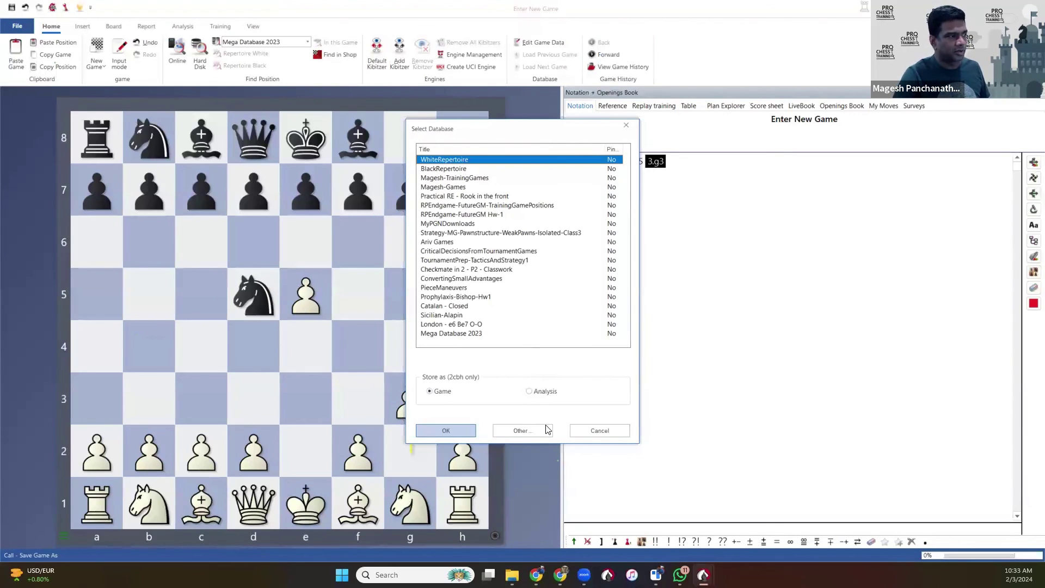
pyautogui.doubleClick(447, 162)
pyautogui.write('A')
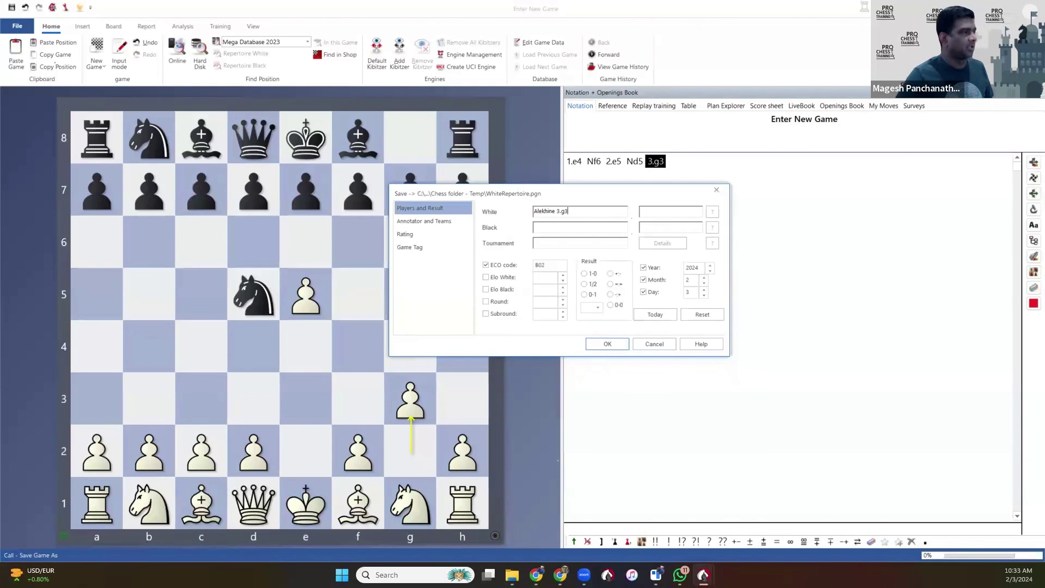
pyautogui.write('lekhine 3.g3')
pyautogui.click(604, 347)
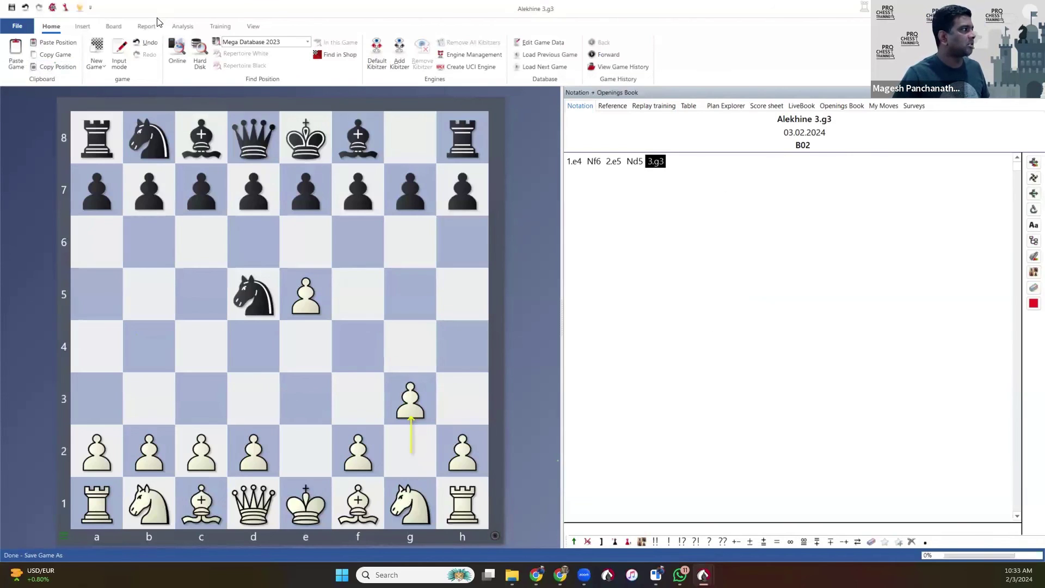
# Replace 3.g3 with 3.Nc3 and save it to WhiteRepertoire as 'Alekhine 3.Nc3'.
pyautogui.press('Left')
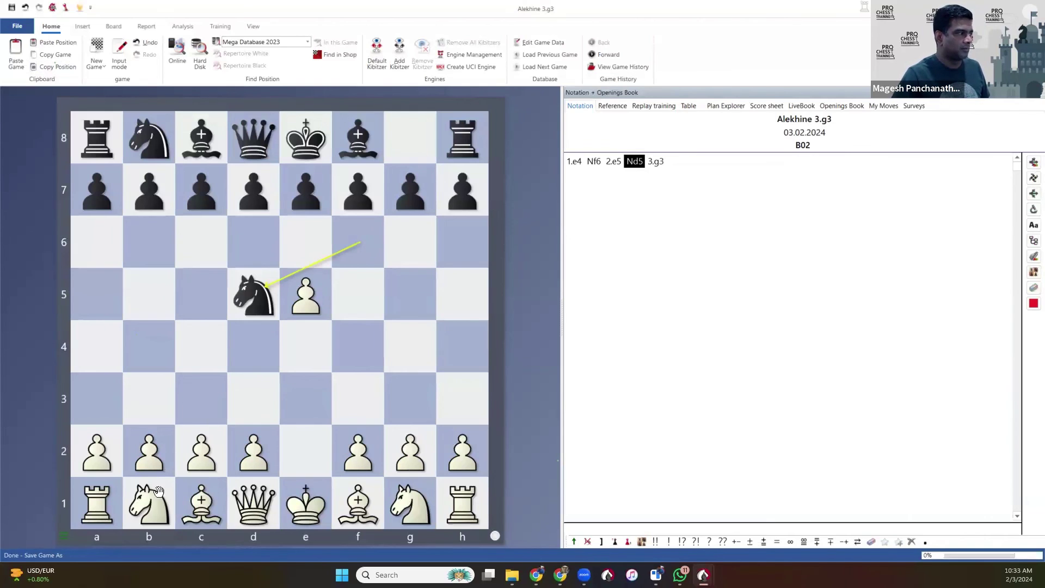
pyautogui.moveTo(158, 491); pyautogui.dragTo(201, 399)
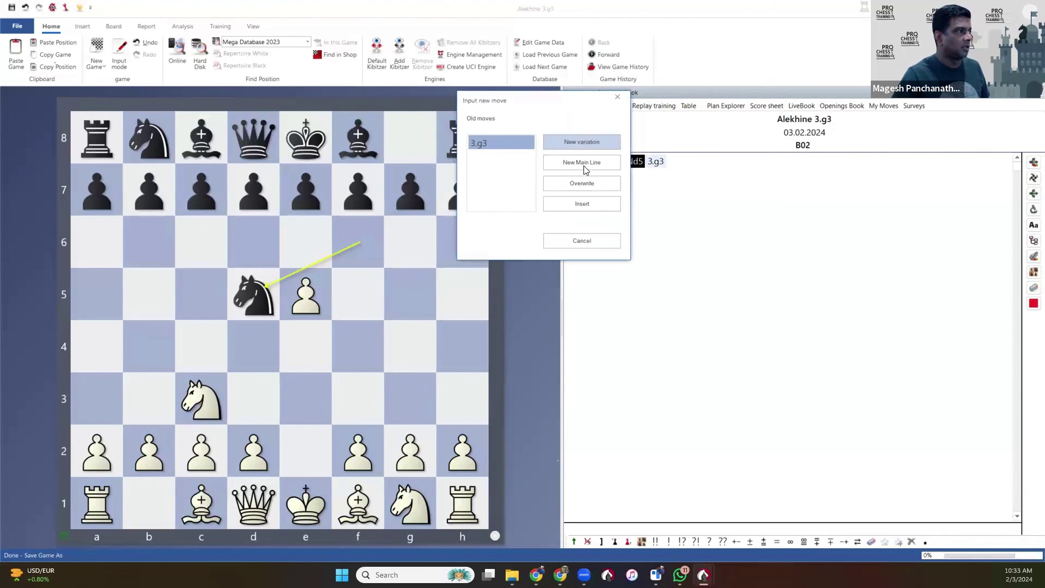
pyautogui.click(591, 184)
pyautogui.click(17, 27)
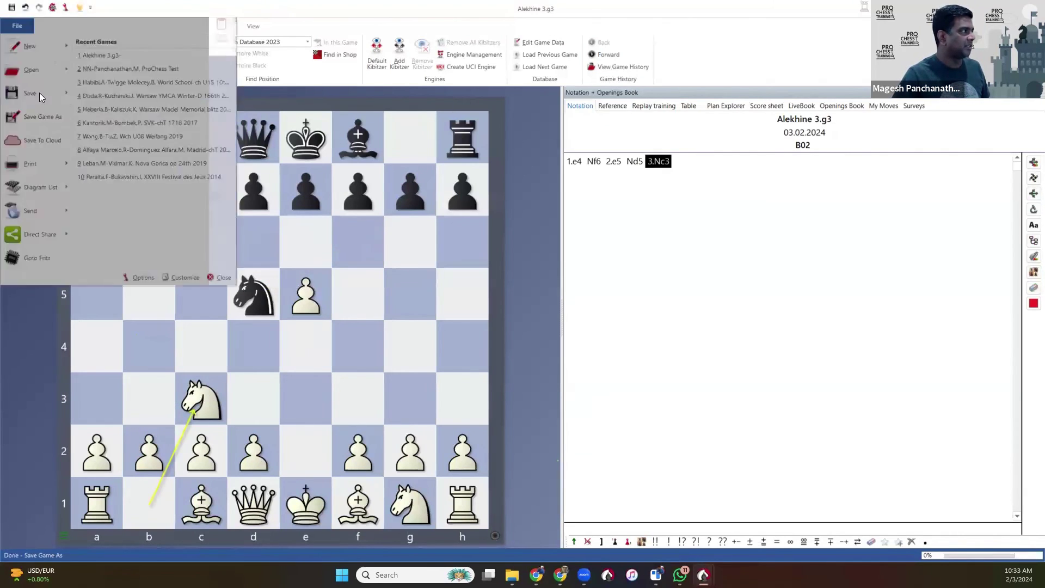
pyautogui.click(37, 112)
pyautogui.doubleClick(458, 159)
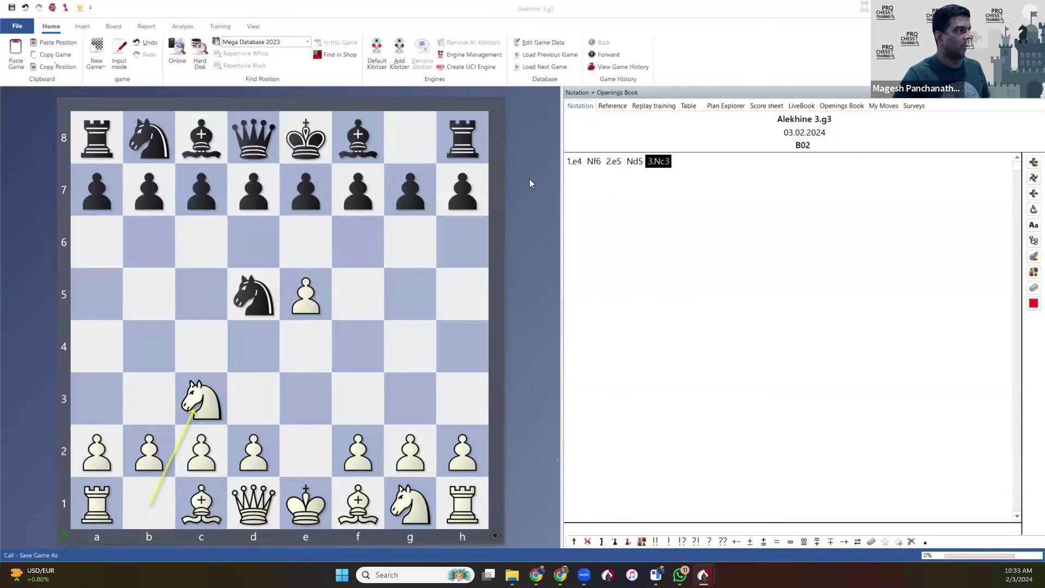
pyautogui.click(600, 211)
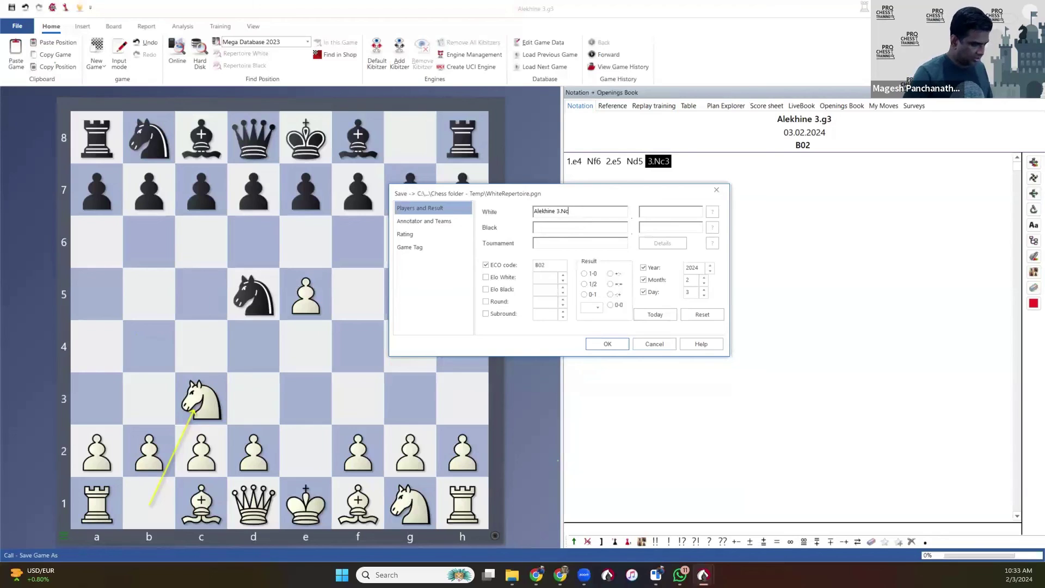
pyautogui.write('Nc3')
pyautogui.click(606, 343)
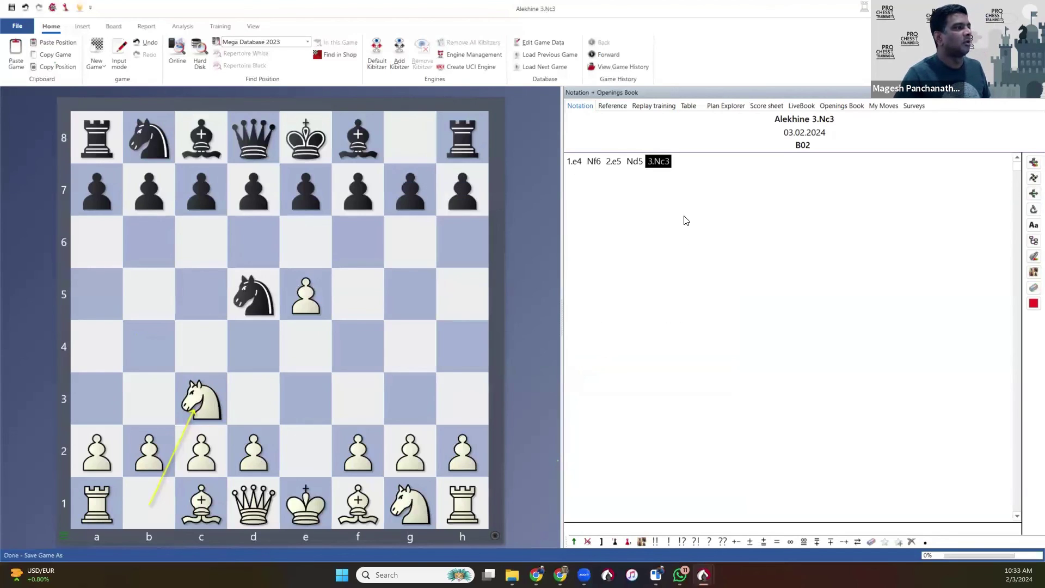
# Add 3...e6, update the saved 'Alekhine 3.Nc3' game, and close the board.
pyautogui.moveTo(305, 210); pyautogui.dragTo(305, 240)
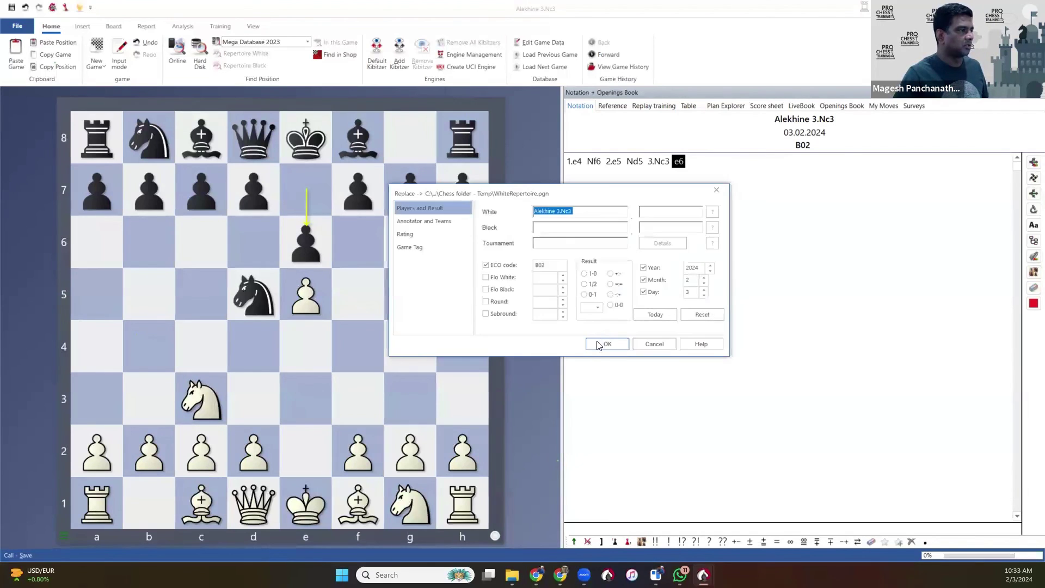
pyautogui.click(602, 343)
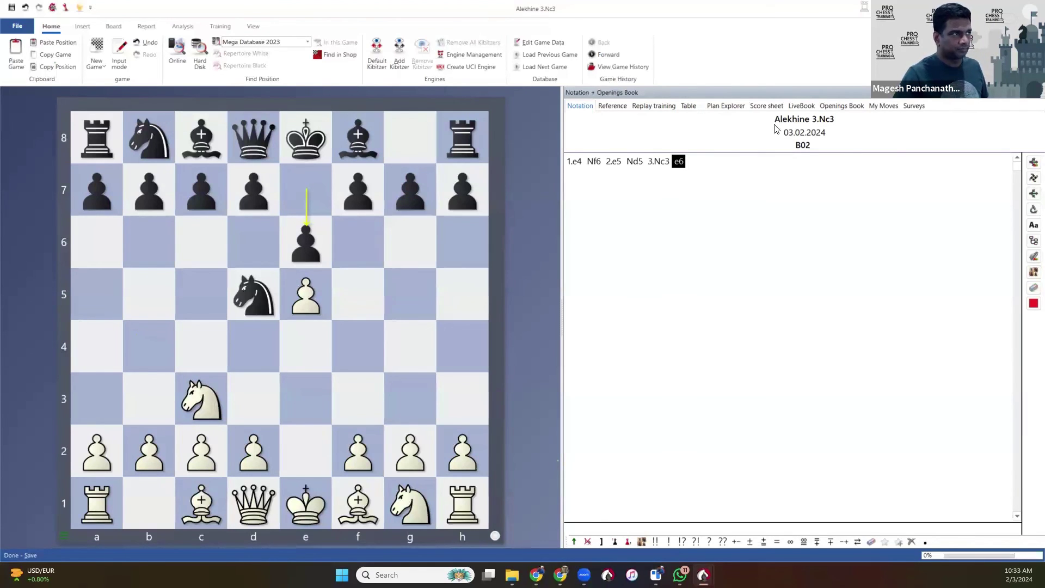
pyautogui.press('Escape')
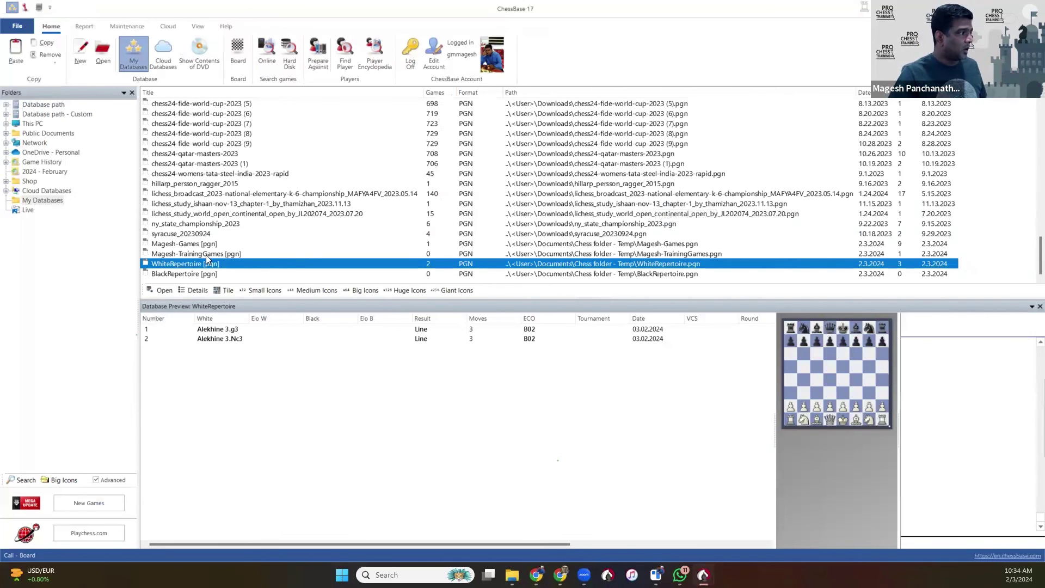
# Preview 'Alekhine 3.Nc3', then create the empty PGN database ModelGames-Alekhine in Chess folder - Temp.
pyautogui.click(231, 338)
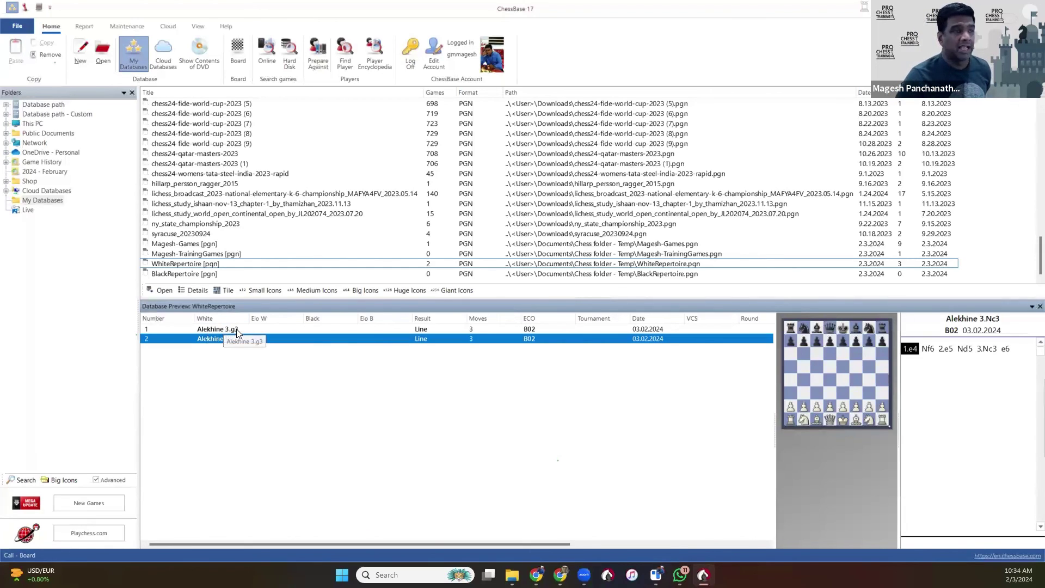
pyautogui.click(82, 51)
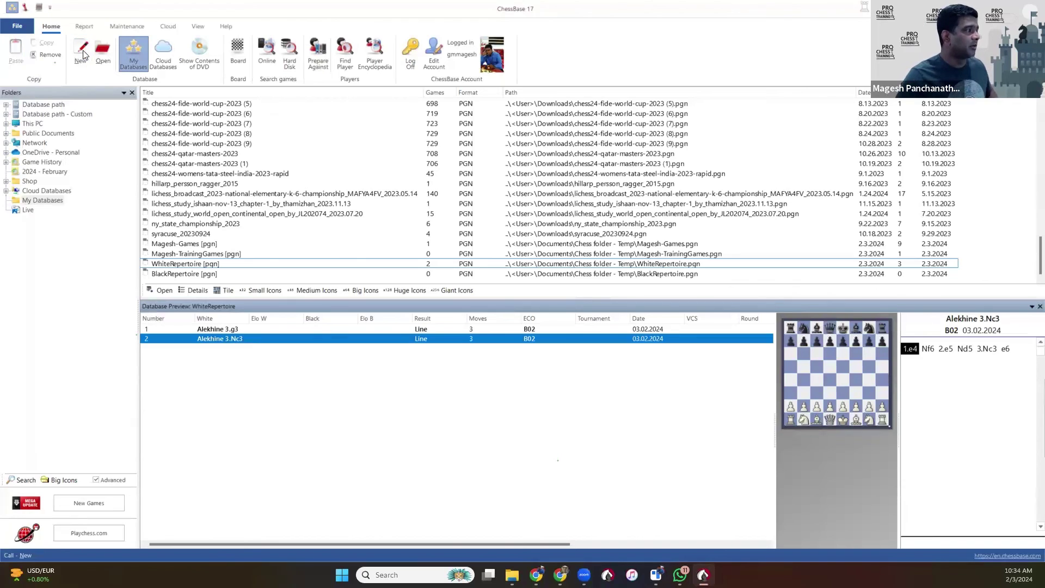
pyautogui.click(318, 436)
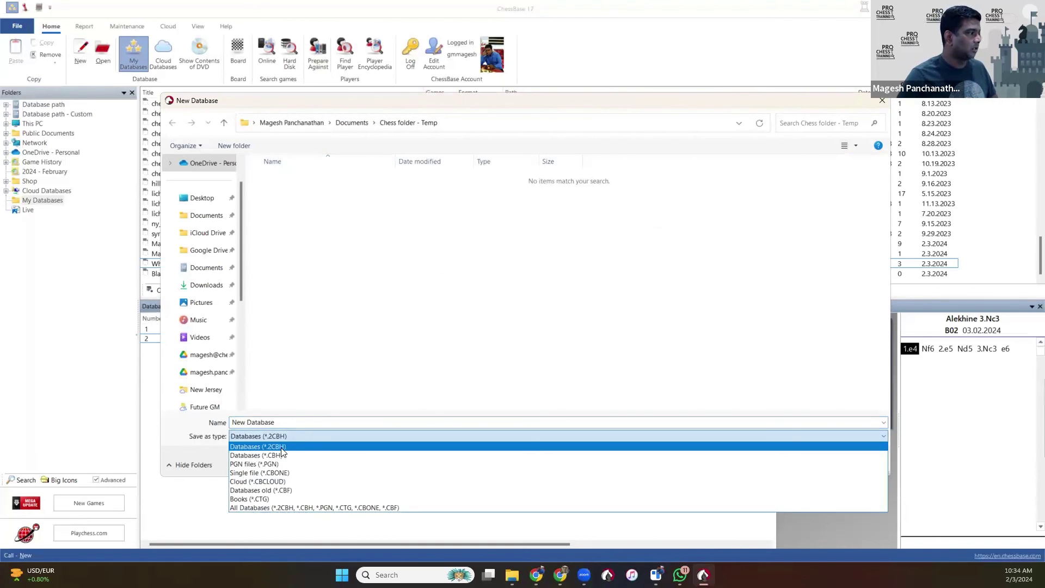
pyautogui.click(259, 461)
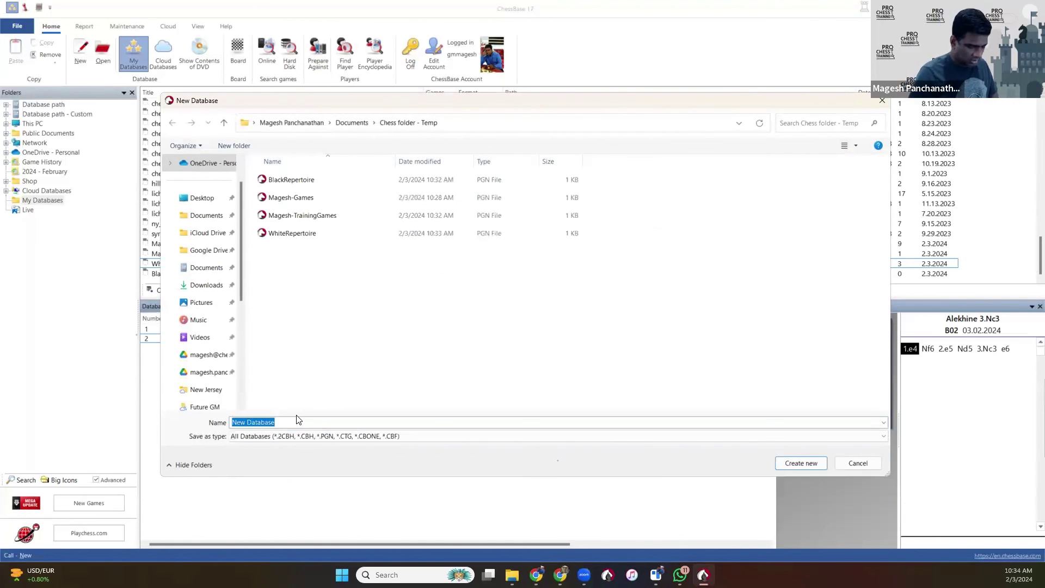
pyautogui.click(297, 436)
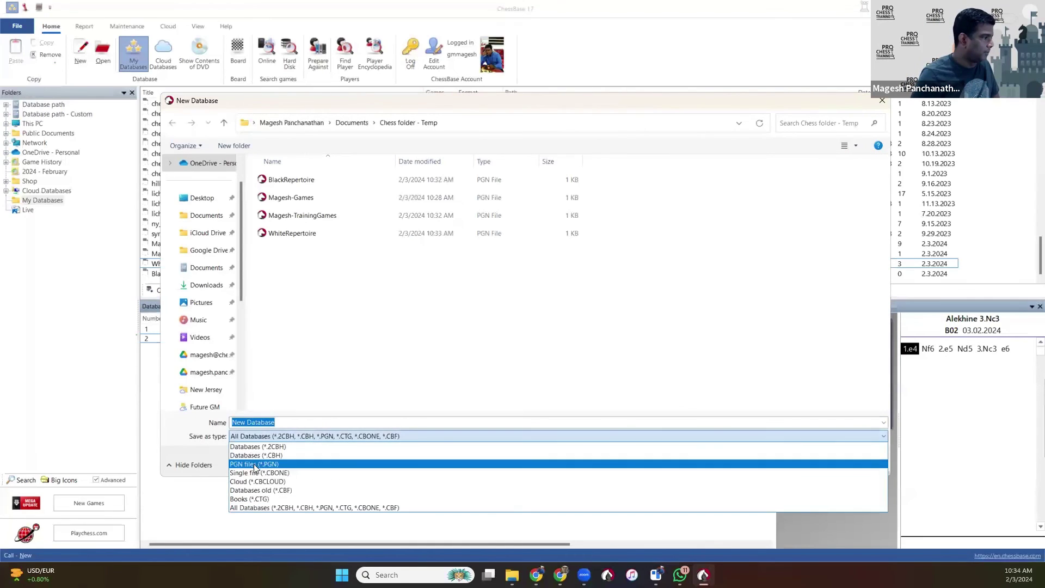
pyautogui.click(253, 463)
pyautogui.write('ModelGam')
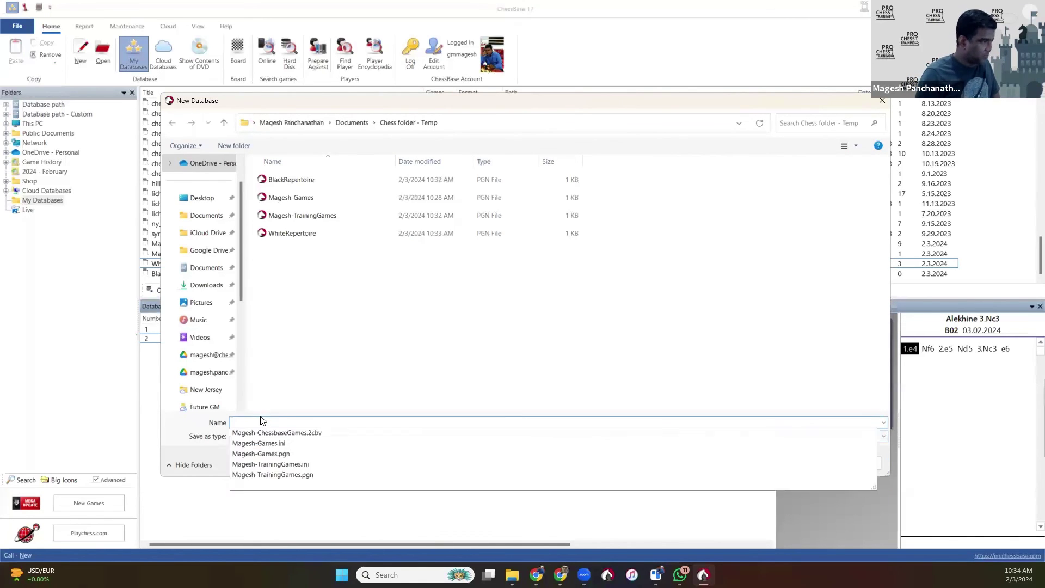
pyautogui.write('es-Alekhine')
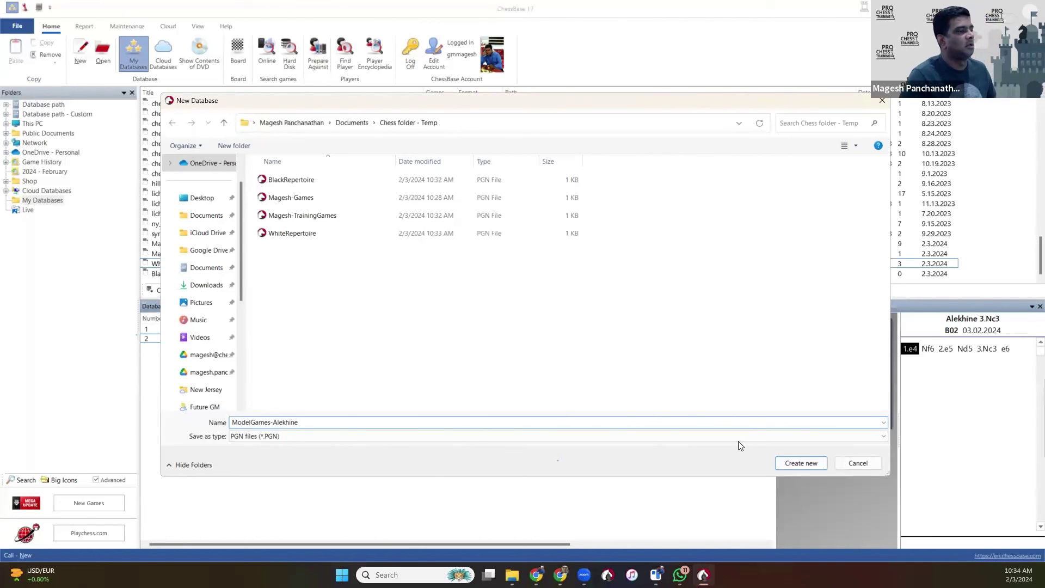
pyautogui.click(788, 461)
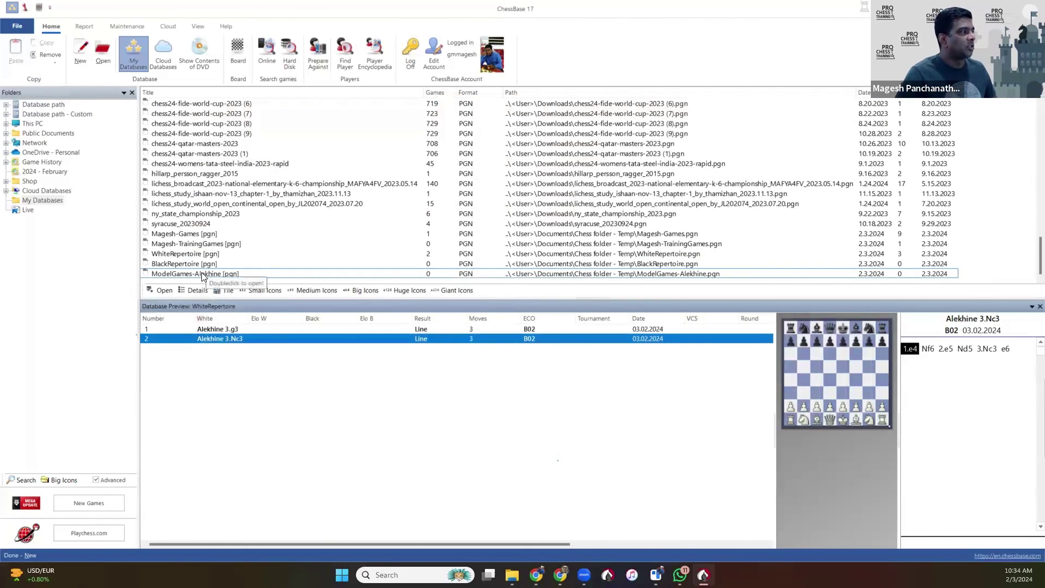
# Select ModelGames-Alekhine and open, then close, a new-game board.
pyautogui.click(202, 275)
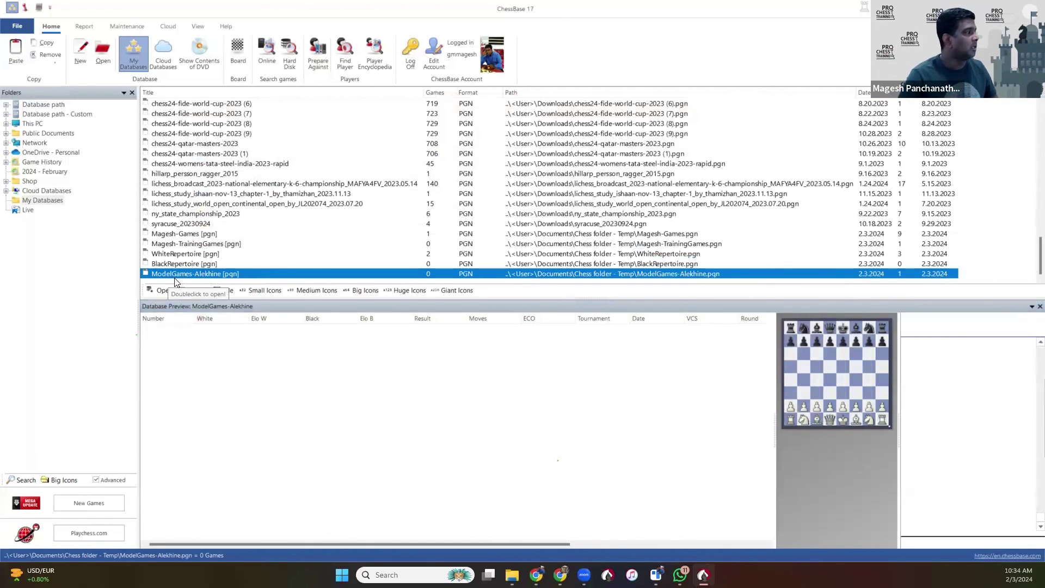
pyautogui.click(237, 59)
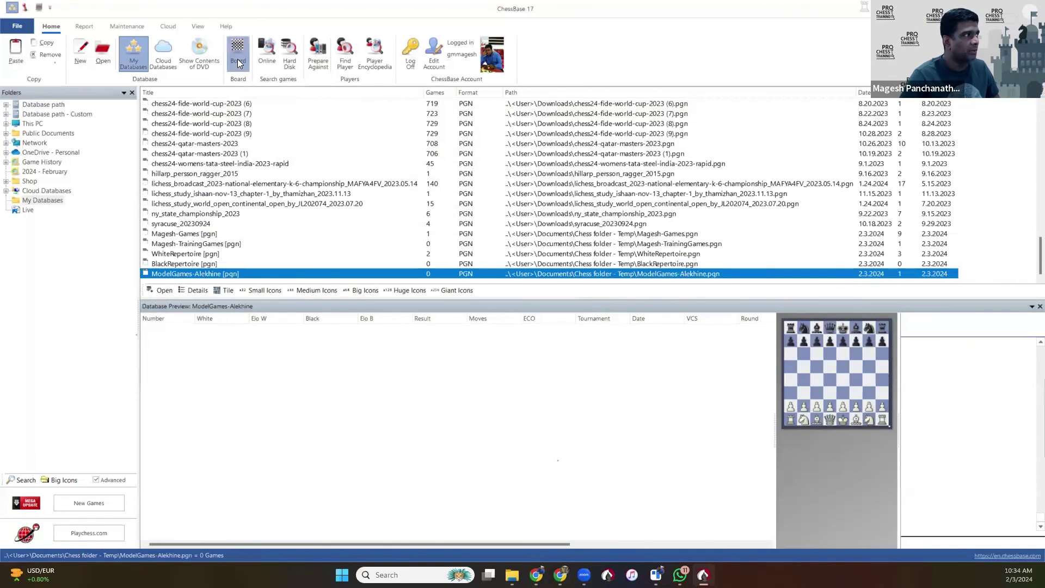
pyautogui.click(1032, 9)
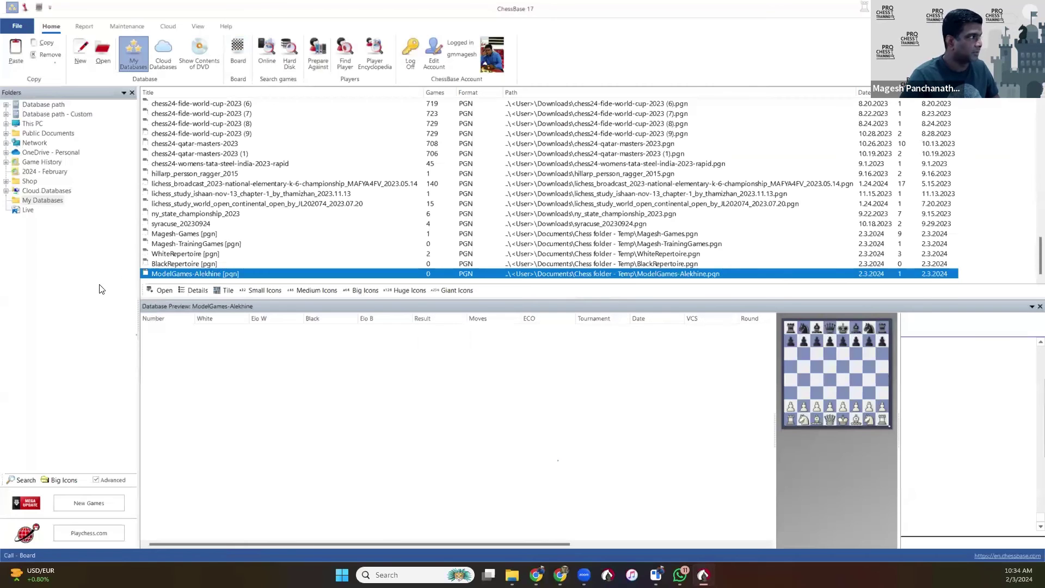
# Tick Repertoire White in WhiteRepertoire's Properties and confirm with OK.
pyautogui.click(203, 254)
pyautogui.rightClick(203, 253)
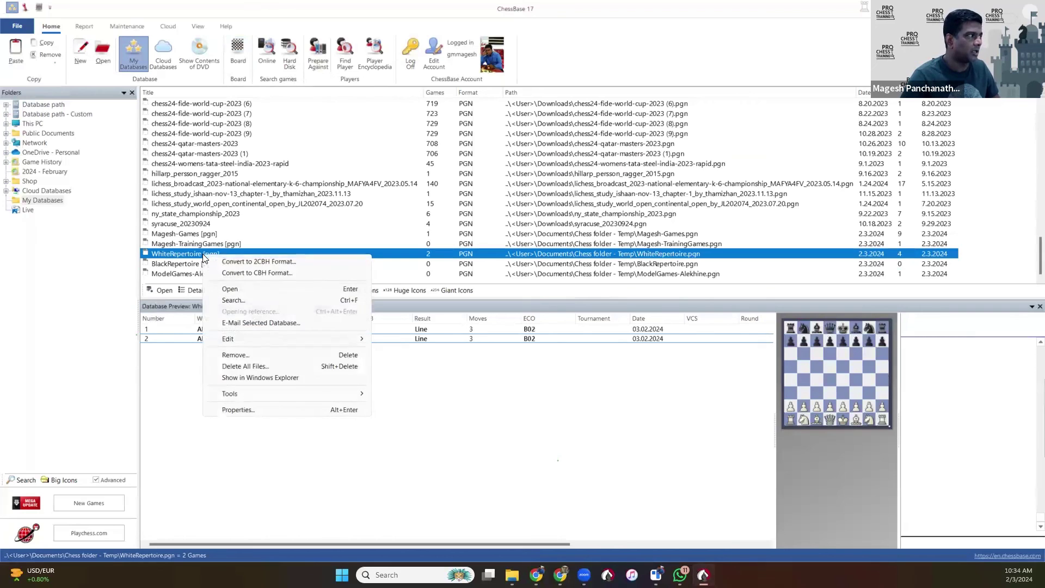
pyautogui.click(243, 410)
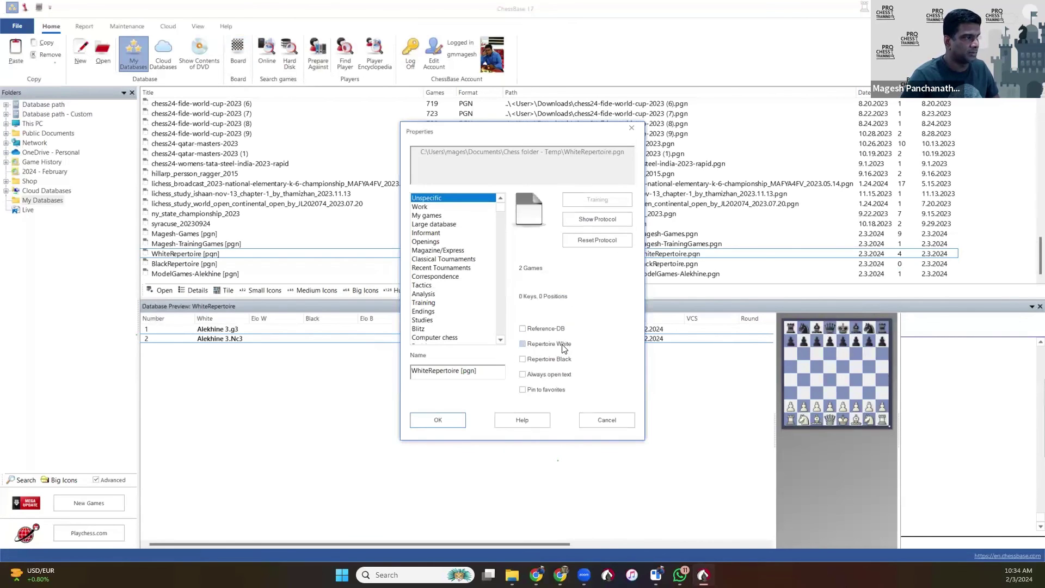
pyautogui.click(563, 346)
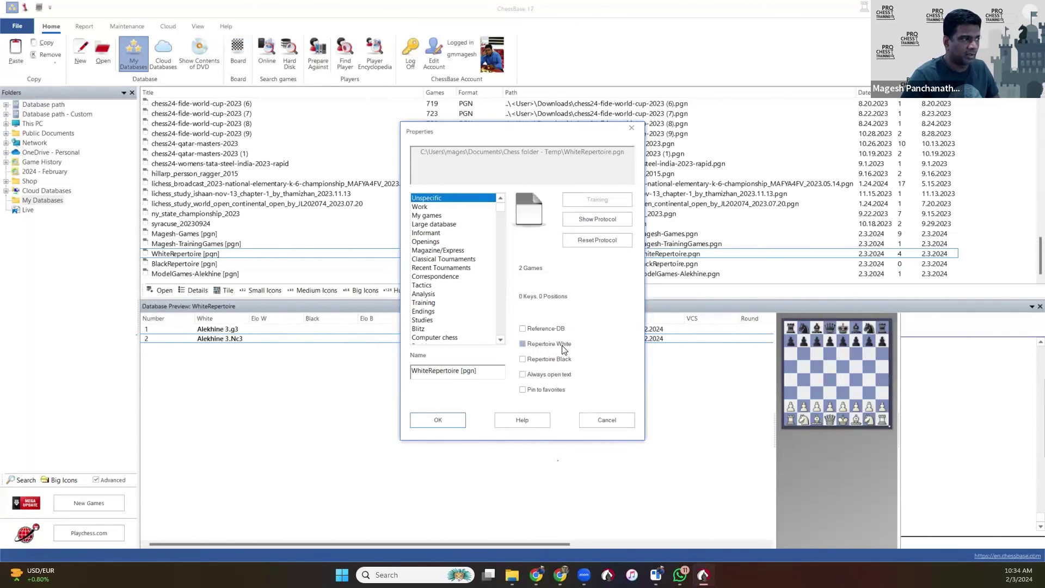
pyautogui.click(436, 420)
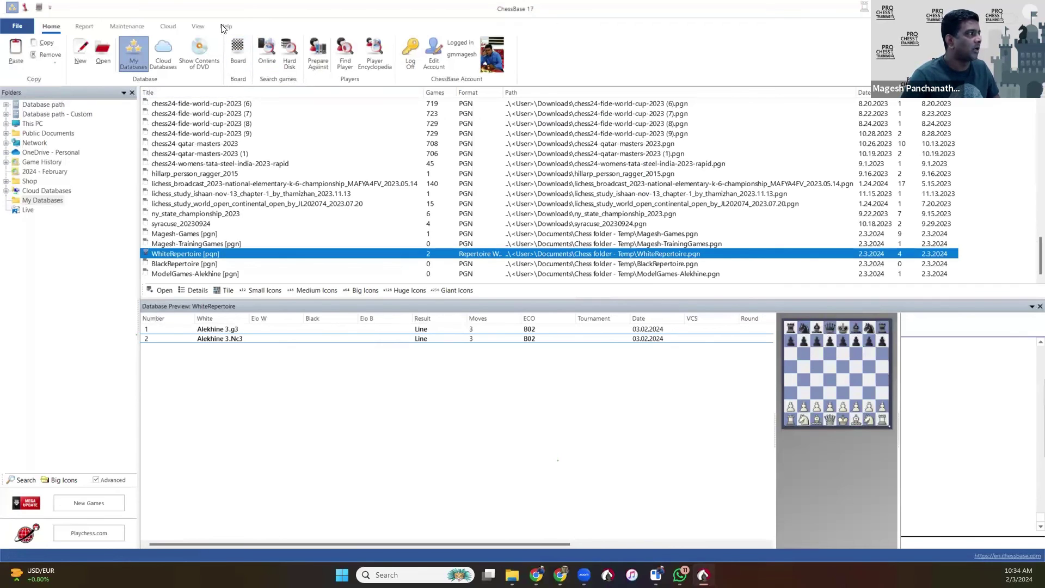
pyautogui.click(230, 48)
# Play 1.e4 Nf6 2.e5 and search Repertoire White, finding both Alekhine lines.
pyautogui.moveTo(305, 448); pyautogui.dragTo(304, 356)
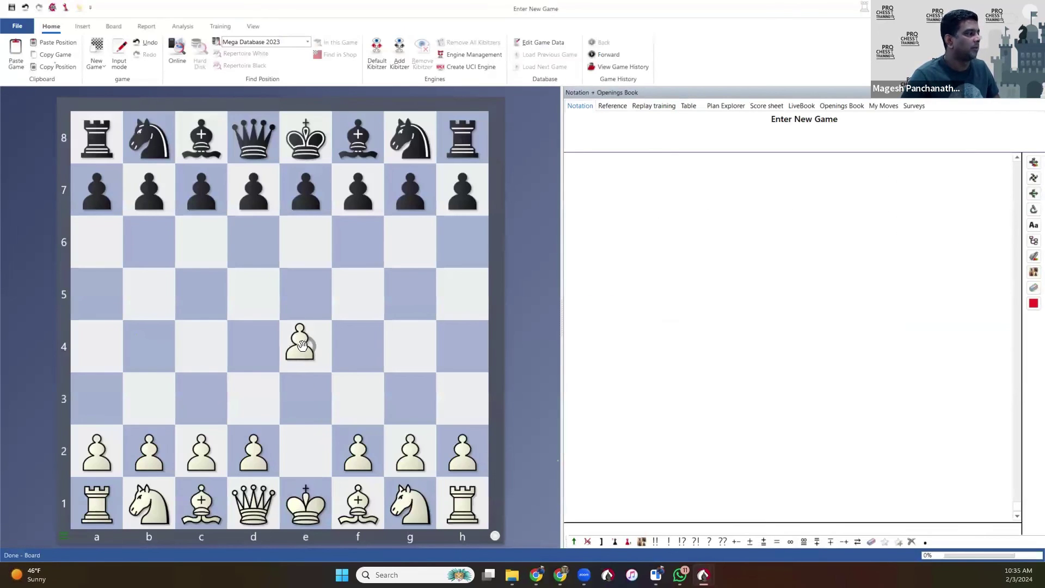
pyautogui.moveTo(412, 158); pyautogui.dragTo(355, 239)
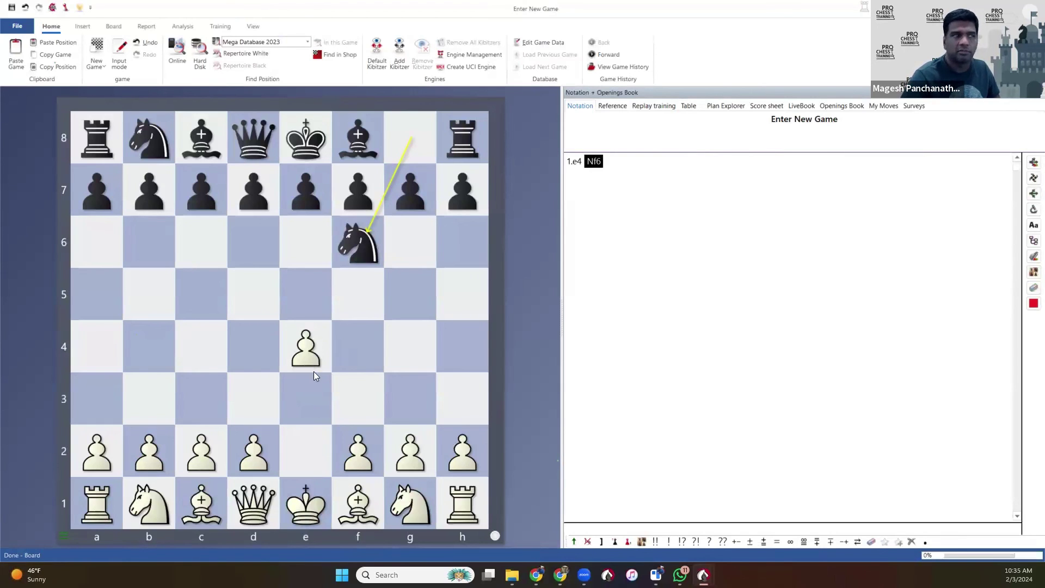
pyautogui.click(252, 57)
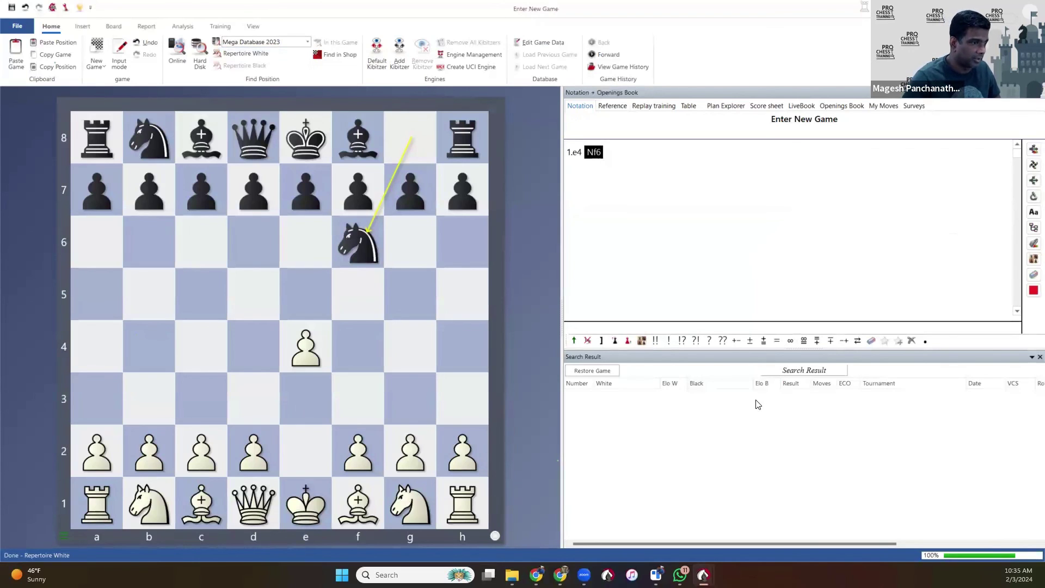
pyautogui.click(697, 403)
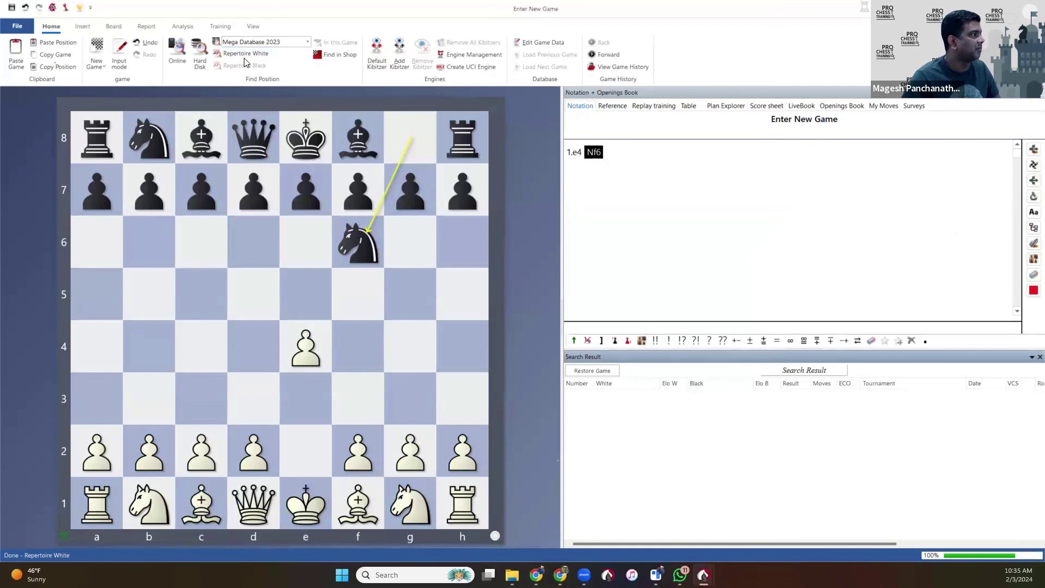
pyautogui.moveTo(306, 345); pyautogui.dragTo(304, 295)
pyautogui.click(260, 57)
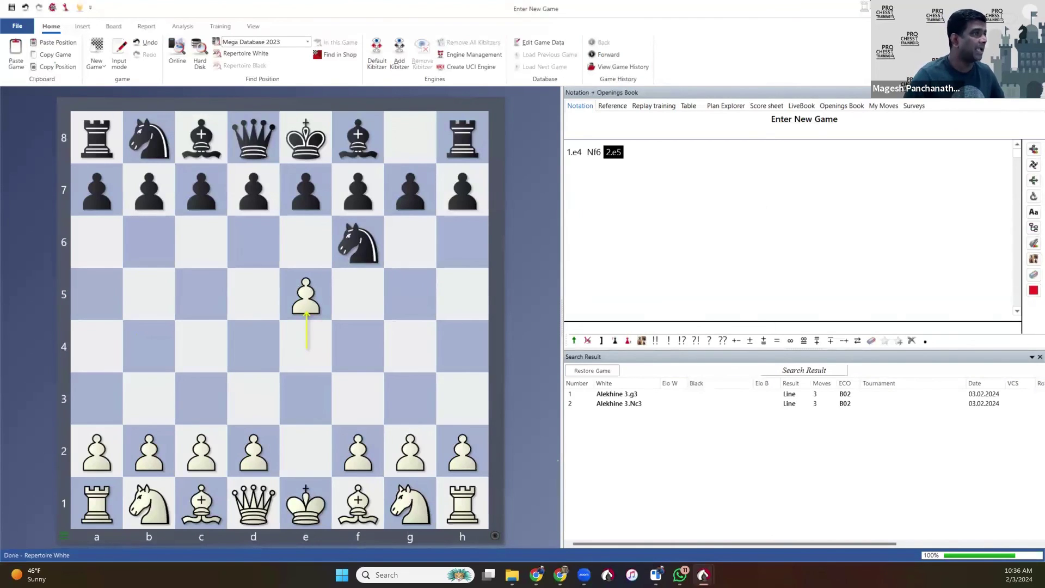
# Close the board and preview the Magesh-Games and Magesh-TrainingGames databases.
pyautogui.click(1031, 8)
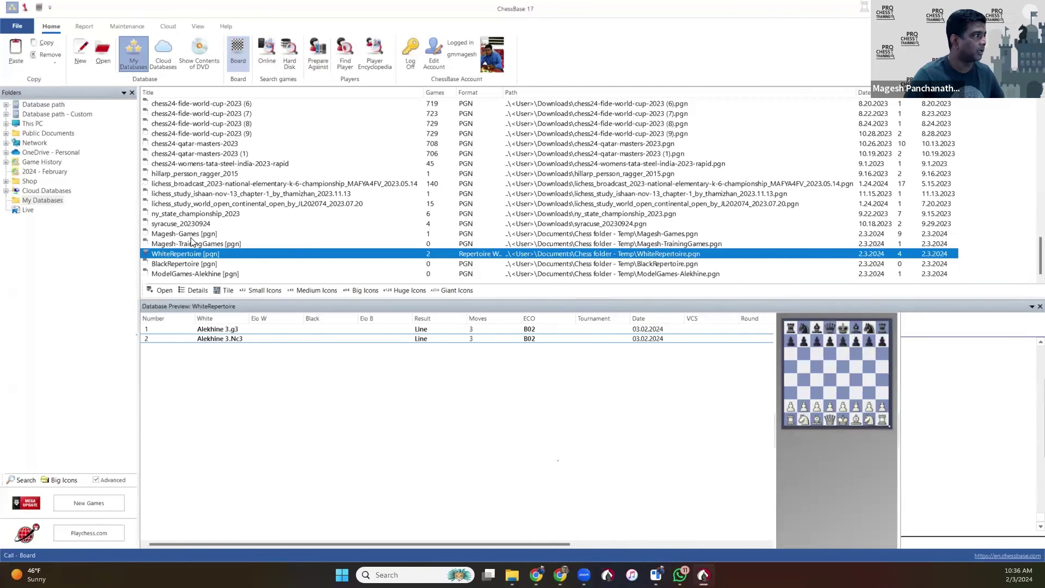
pyautogui.click(191, 234)
pyautogui.click(209, 243)
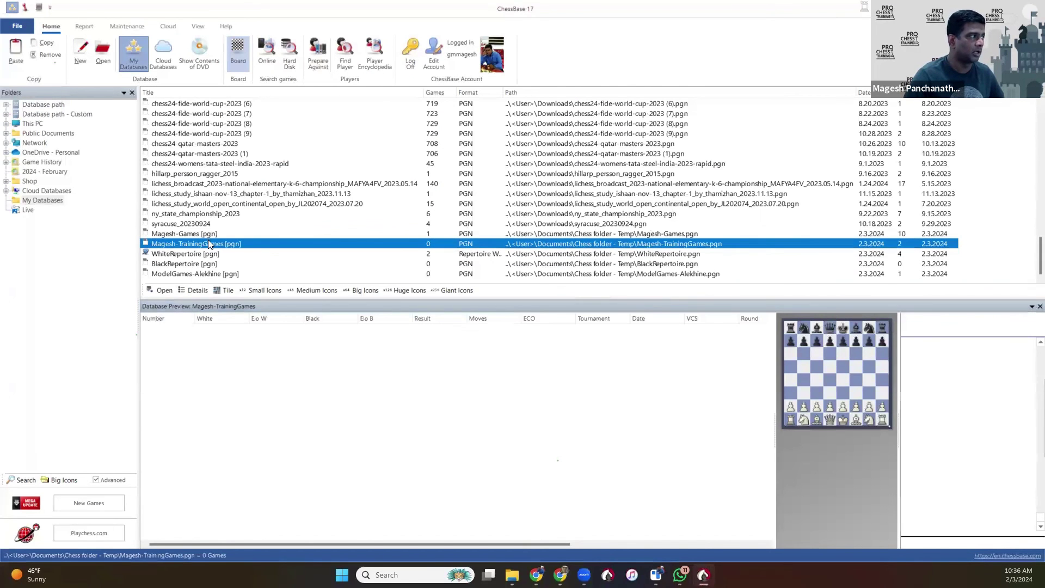